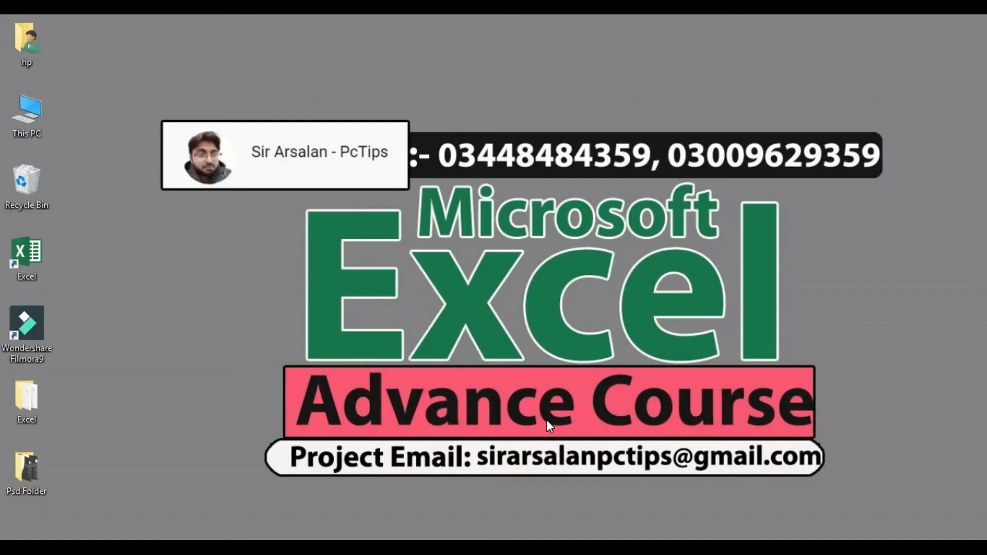
{"action": "right_click", "coordinate": [282, 306]}
{"action": "left_click", "coordinate": [303, 364]}
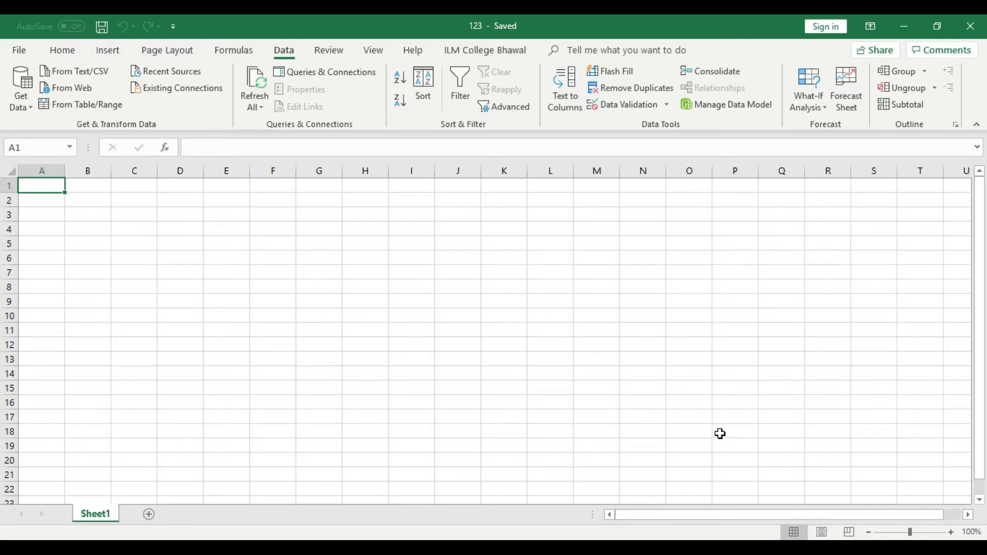
{"action": "left_click", "coordinate": [669, 105]}
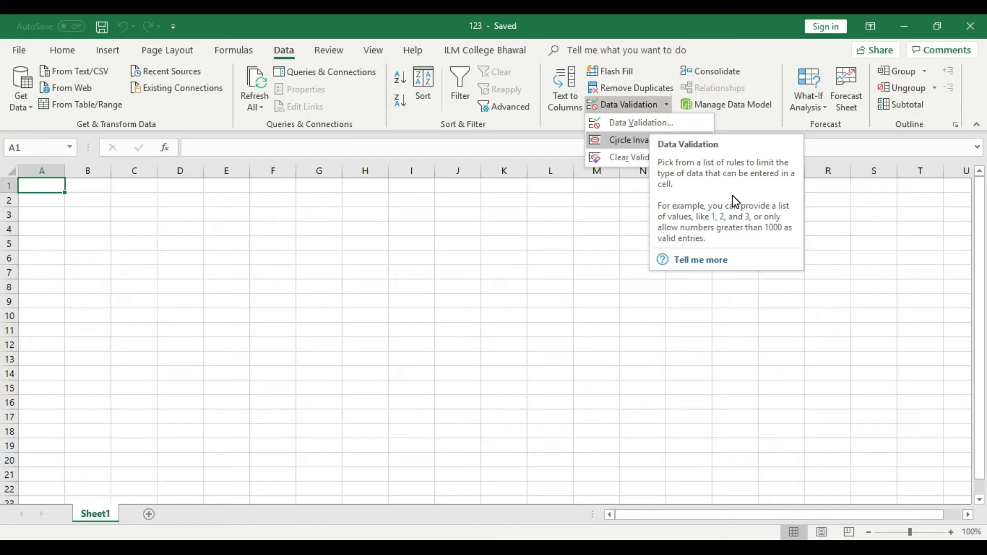
{"action": "left_click", "coordinate": [486, 329]}
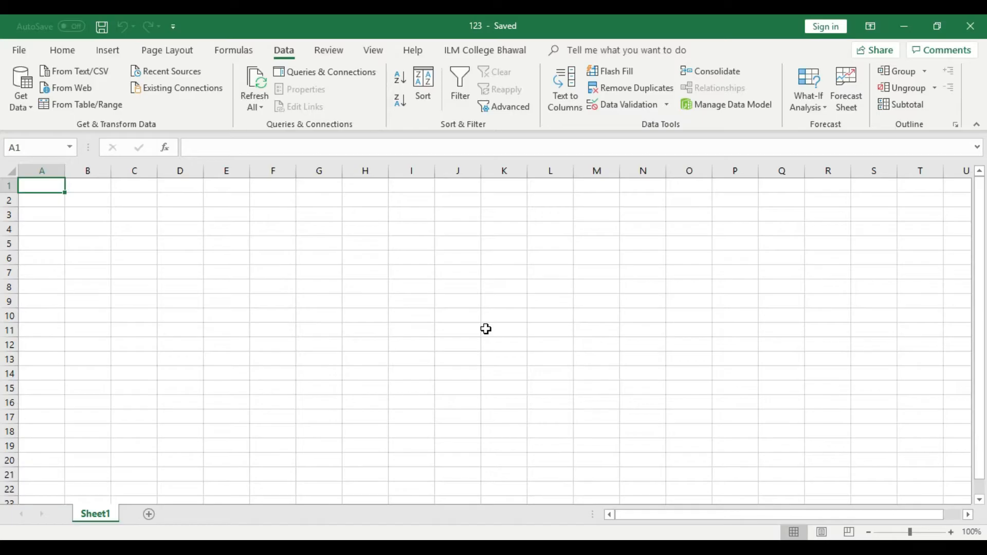
Step: Enter the column headers S.no, Date and C.Name in cells F3 to H3
{"action": "left_click", "coordinate": [272, 213]}
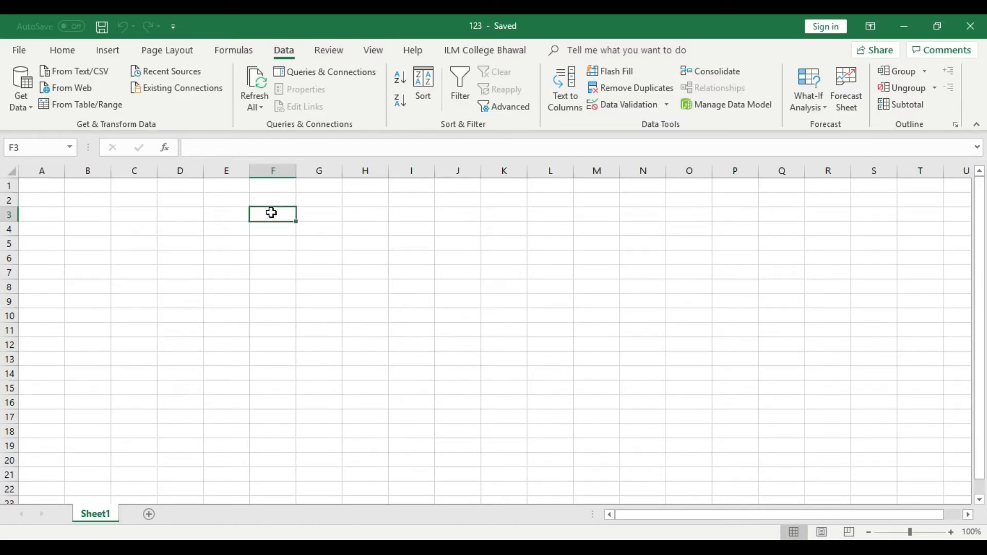
{"action": "type", "text": "S.no"}
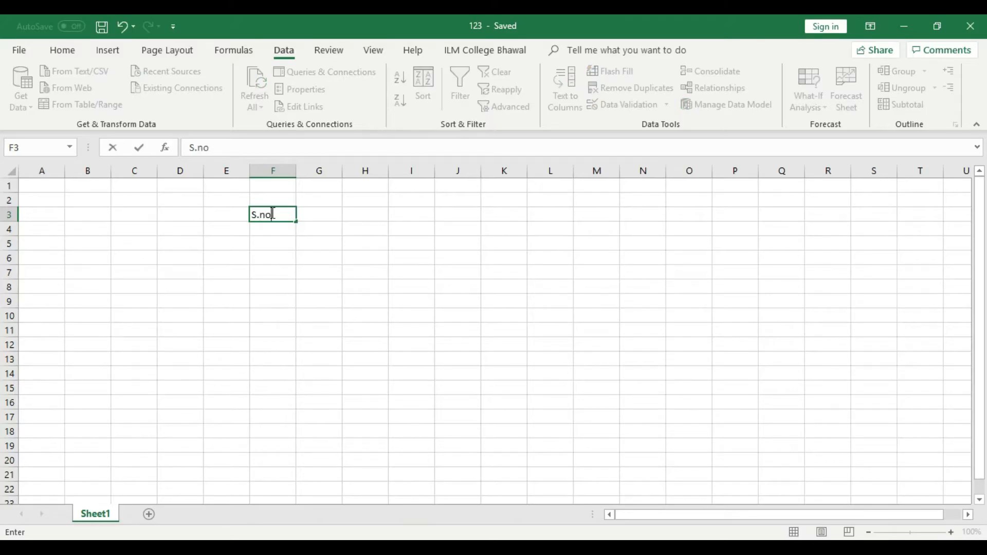
{"action": "key", "text": "Tab"}
{"action": "type", "text": "Date"}
{"action": "key", "text": "Tab"}
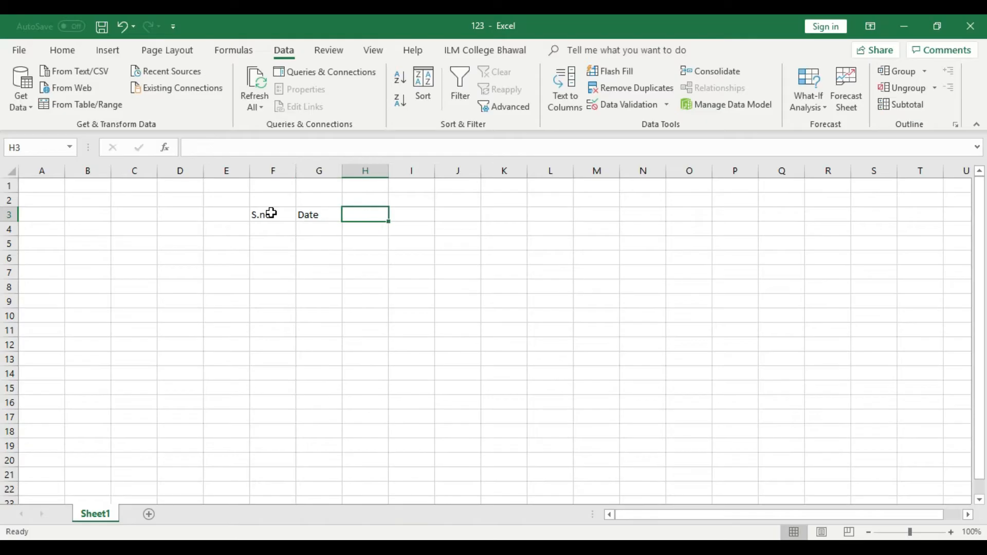
{"action": "type", "text": "C.Name"}
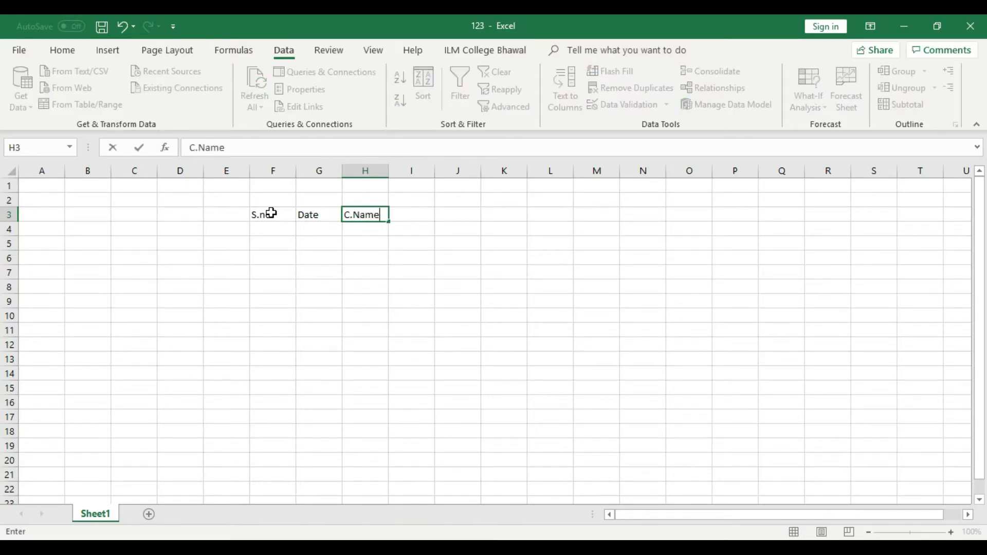
{"action": "key", "text": "Tab"}
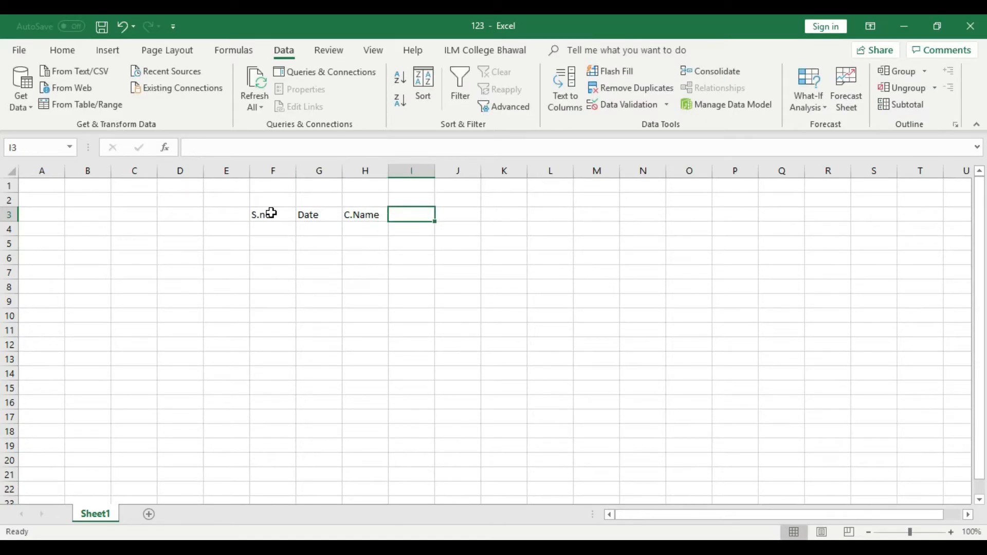
Step: Enter the header Product Name in cell I3 and fit column I to its text
{"action": "left_click", "coordinate": [951, 533]}
{"action": "left_click", "coordinate": [950, 532]}
{"action": "left_click", "coordinate": [950, 532]}
{"action": "left_click", "coordinate": [951, 532]}
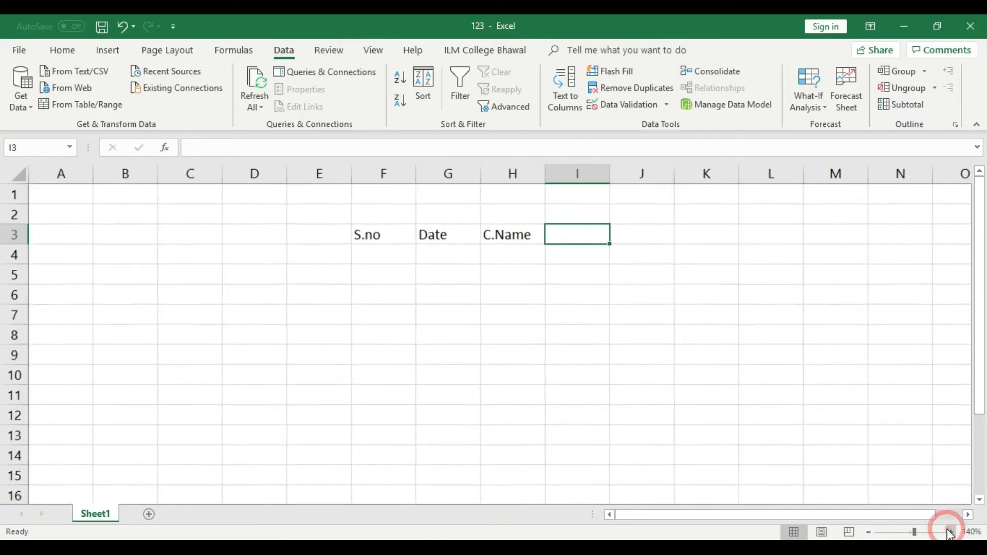
{"action": "left_click_drag", "start_coordinate": [776, 518], "coordinate": [829, 517]}
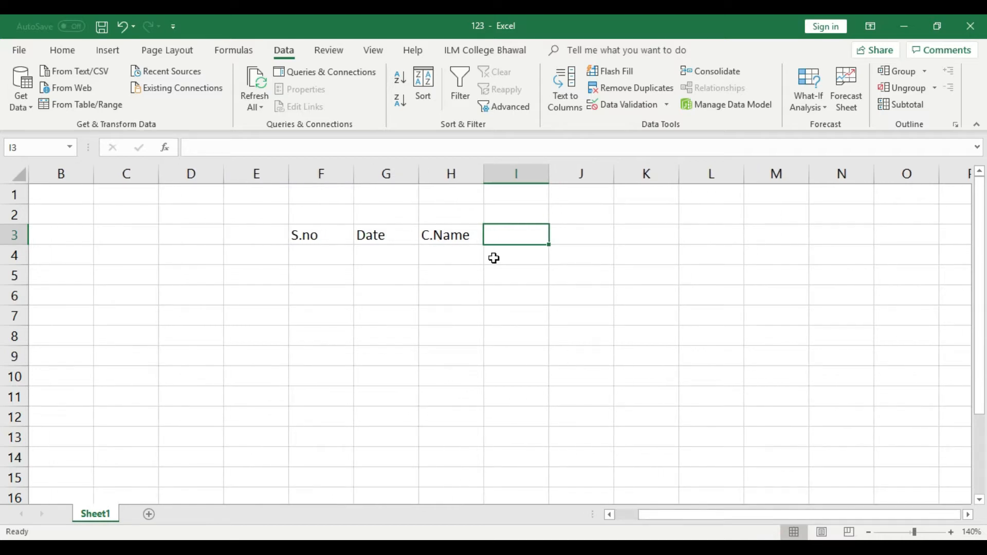
{"action": "type", "text": "P"}
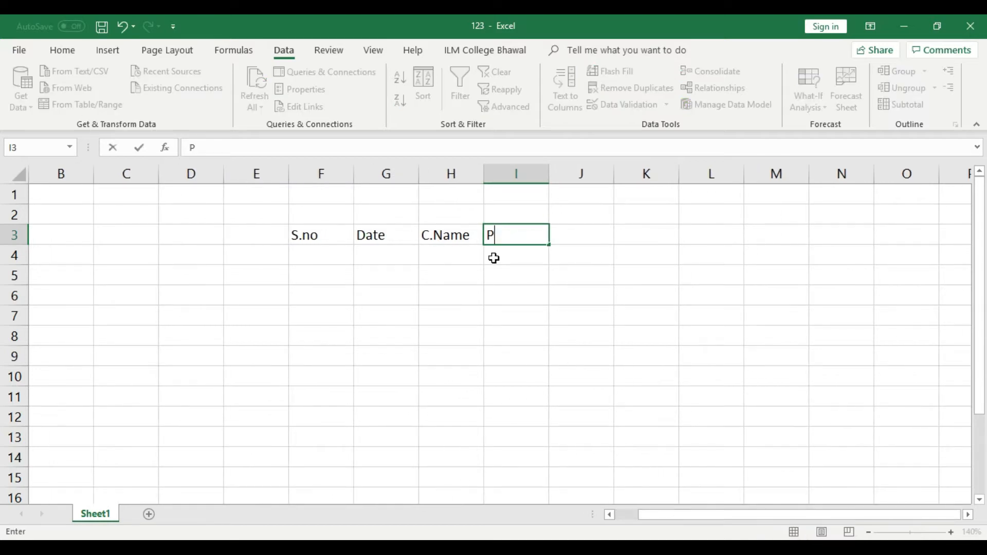
{"action": "type", "text": "roduct Name"}
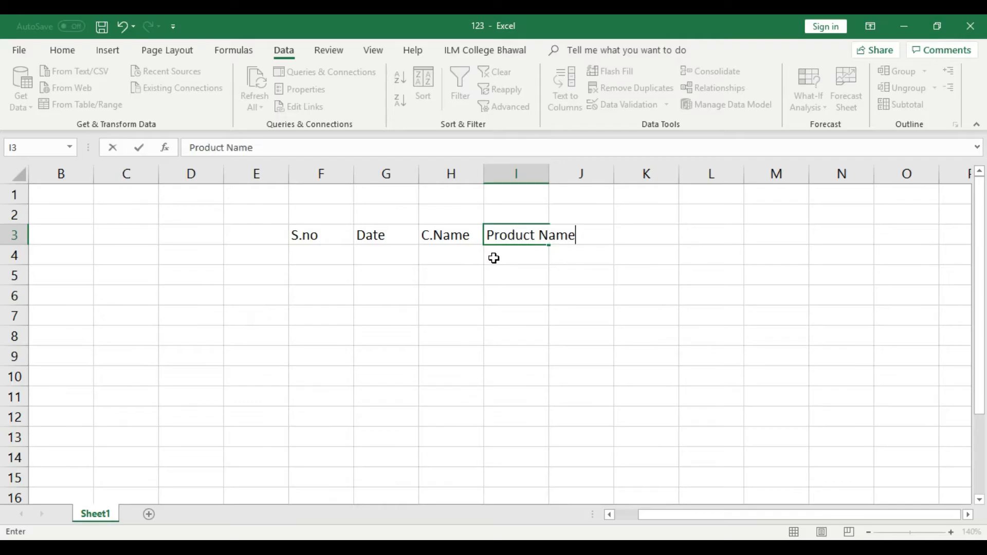
{"action": "left_click", "coordinate": [551, 289]}
{"action": "double_click", "coordinate": [549, 174]}
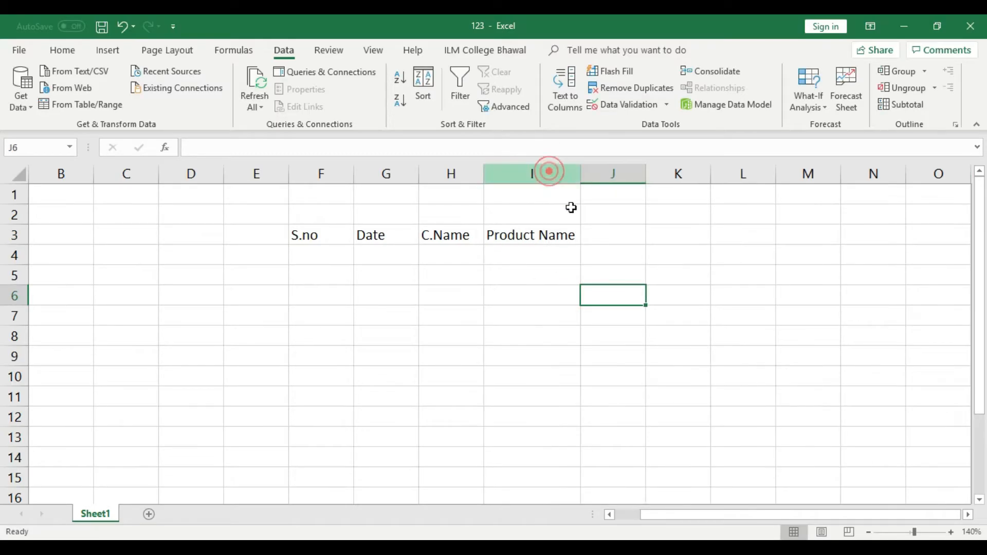
Step: Enter the header Product Price in cell J3 and fit column J to its text
{"action": "left_click", "coordinate": [616, 232]}
{"action": "left_click", "coordinate": [616, 233]}
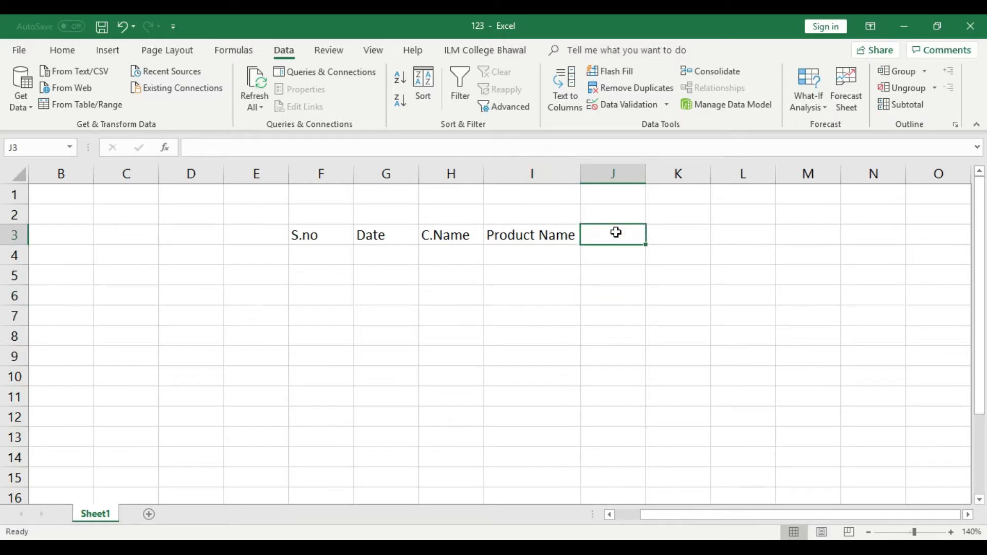
{"action": "type", "text": "Pro"}
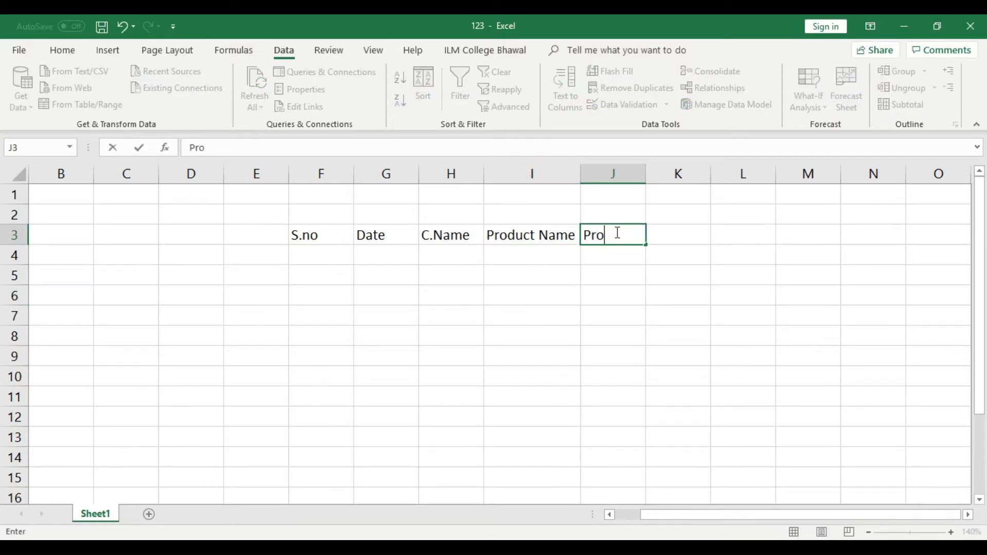
{"action": "type", "text": "duct Price"}
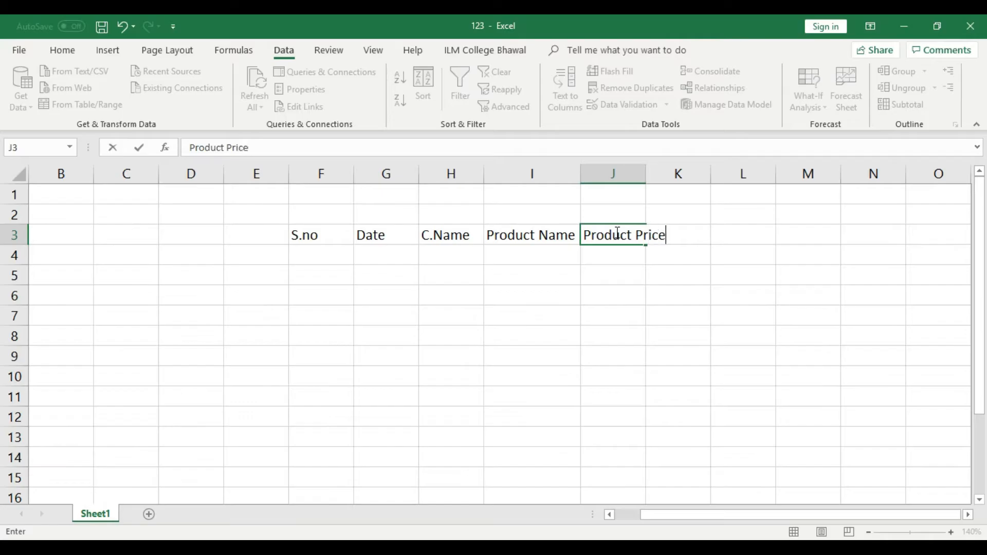
{"action": "left_click", "coordinate": [653, 288]}
{"action": "double_click", "coordinate": [645, 177]}
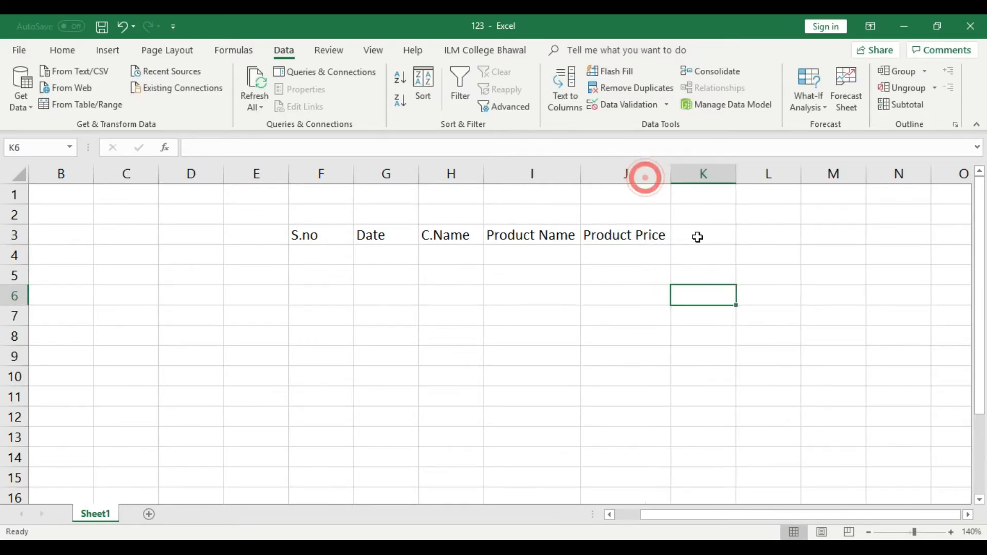
Step: Enter the header No of product in cell K3 and fit column K to its text
{"action": "left_click", "coordinate": [700, 234]}
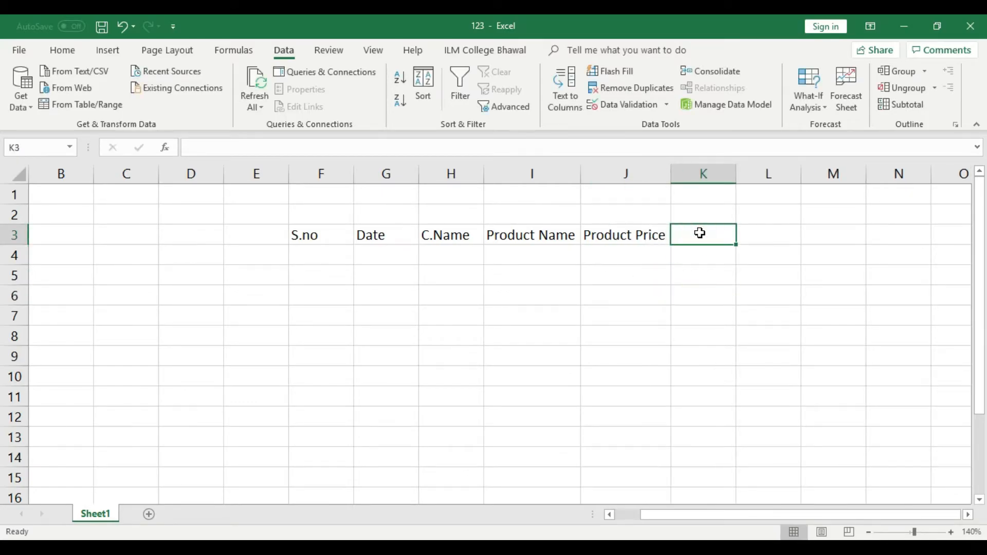
{"action": "type", "text": "pf"}
{"action": "key", "text": "BackSpace"}
{"action": "key", "text": "BackSpace"}
{"action": "type", "text": "No of"}
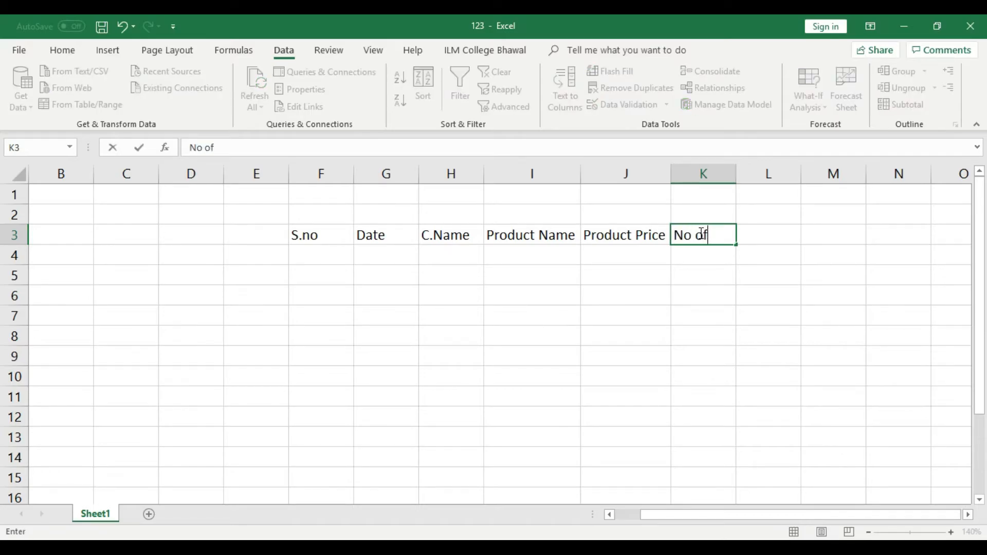
{"action": "type", "text": " product"}
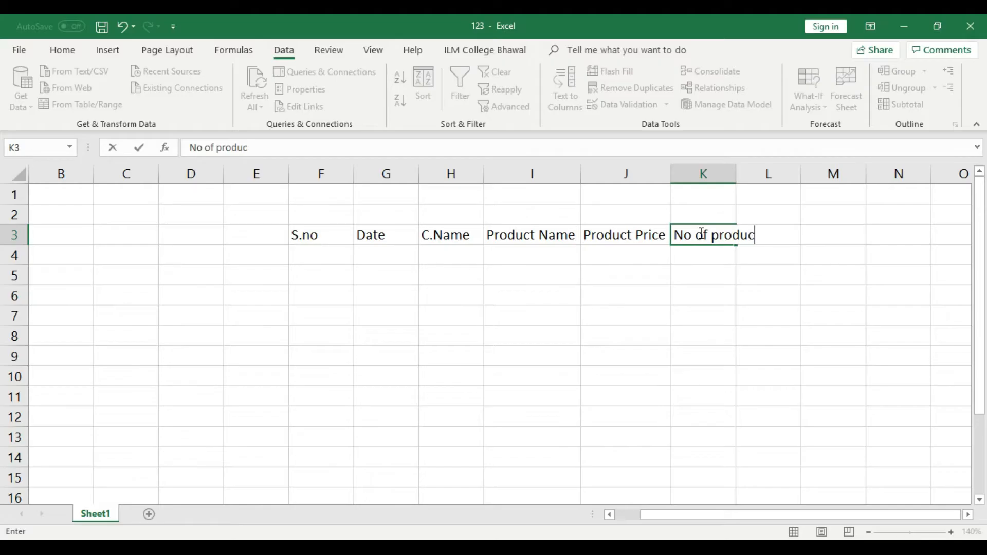
{"action": "left_click", "coordinate": [742, 283]}
{"action": "double_click", "coordinate": [736, 174]}
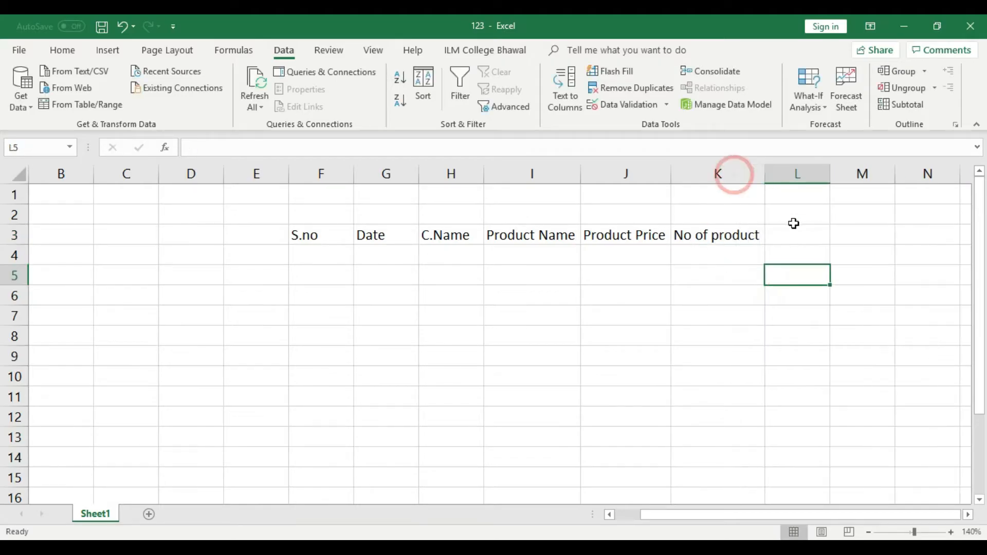
Step: Enter the header Total in cell L3 and fit the widths of columns L and F to their text
{"action": "left_click", "coordinate": [795, 230]}
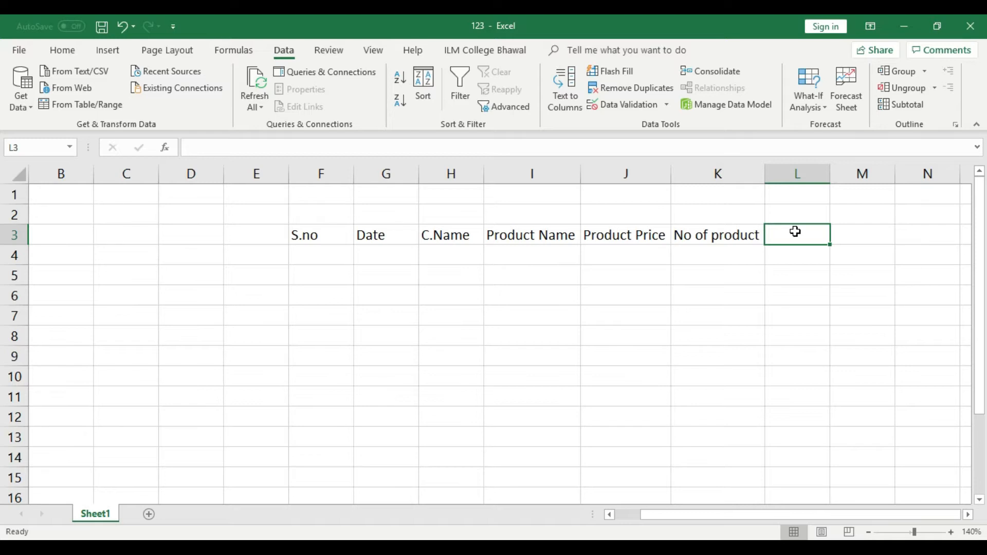
{"action": "type", "text": "Tota"}
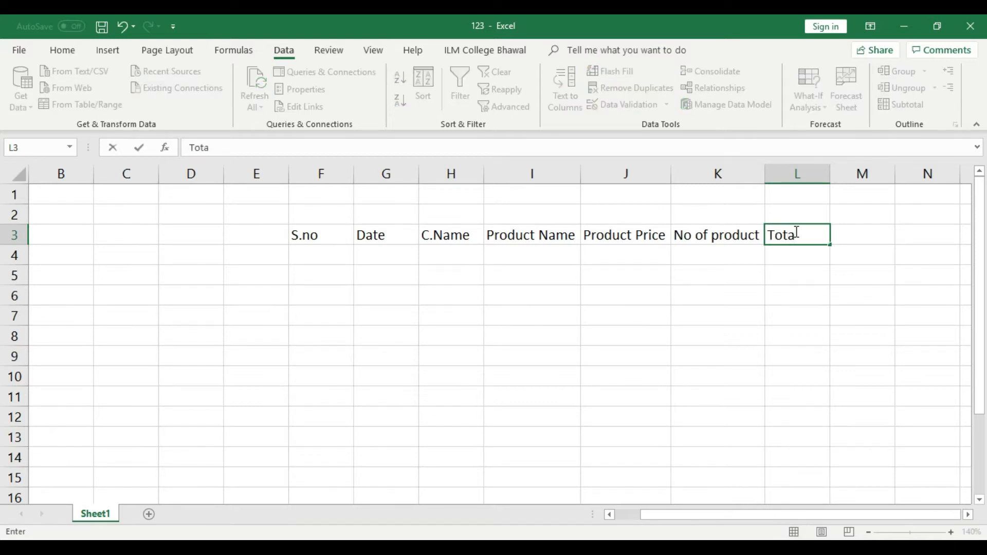
{"action": "type", "text": "l"}
{"action": "left_click", "coordinate": [790, 271]}
{"action": "double_click", "coordinate": [829, 173]}
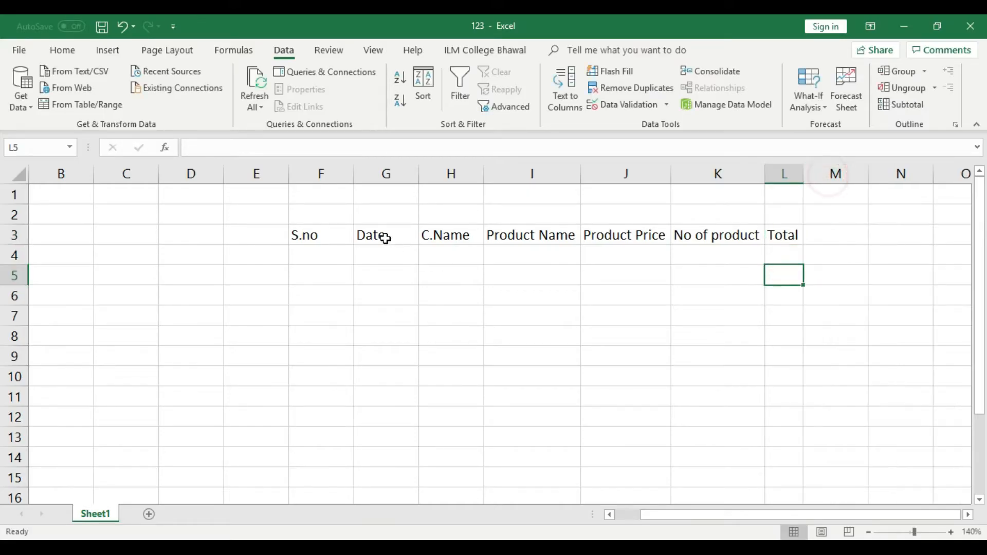
{"action": "double_click", "coordinate": [354, 174]}
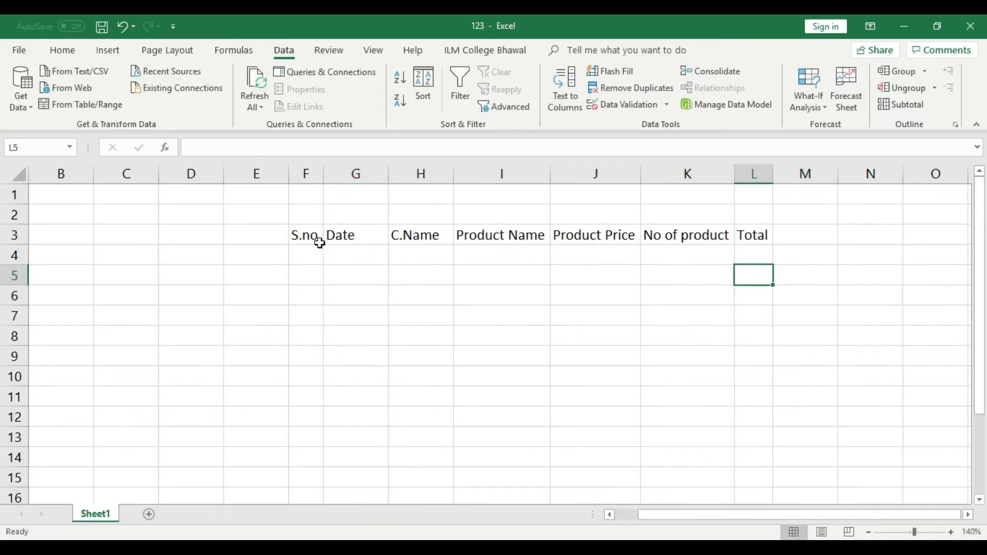
Step: Break the Product Name, Product Price and No of product headers onto two lines before Name, Price and product
{"action": "left_click", "coordinate": [505, 233]}
{"action": "double_click", "coordinate": [506, 232]}
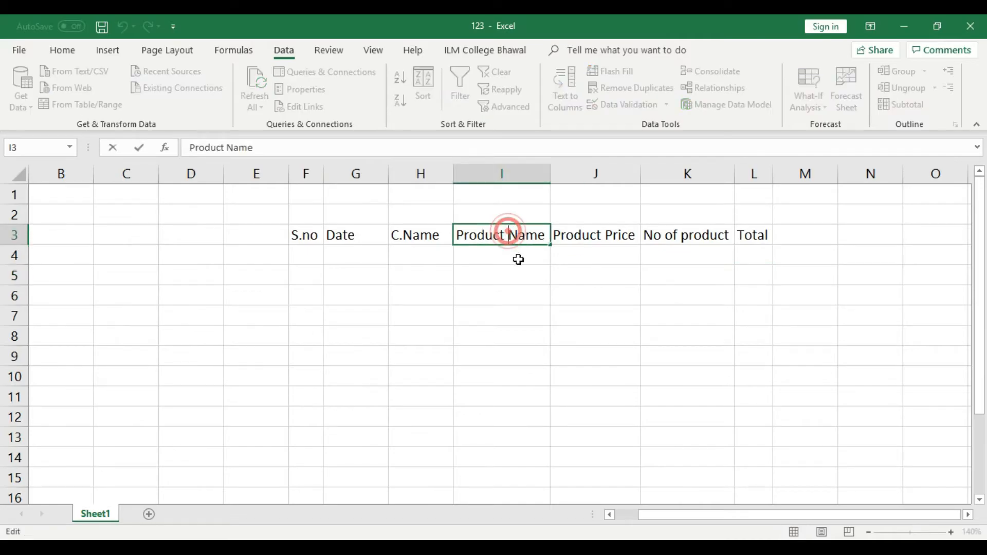
{"action": "key", "text": "alt+Return"}
{"action": "left_click", "coordinate": [643, 332]}
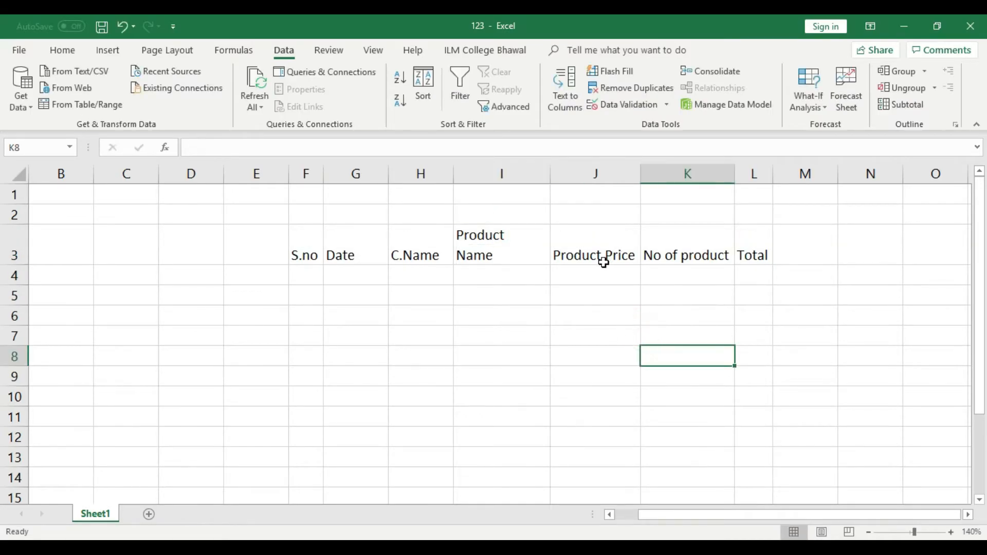
{"action": "left_click", "coordinate": [602, 257]}
{"action": "double_click", "coordinate": [606, 257]}
{"action": "key", "text": "alt+Return"}
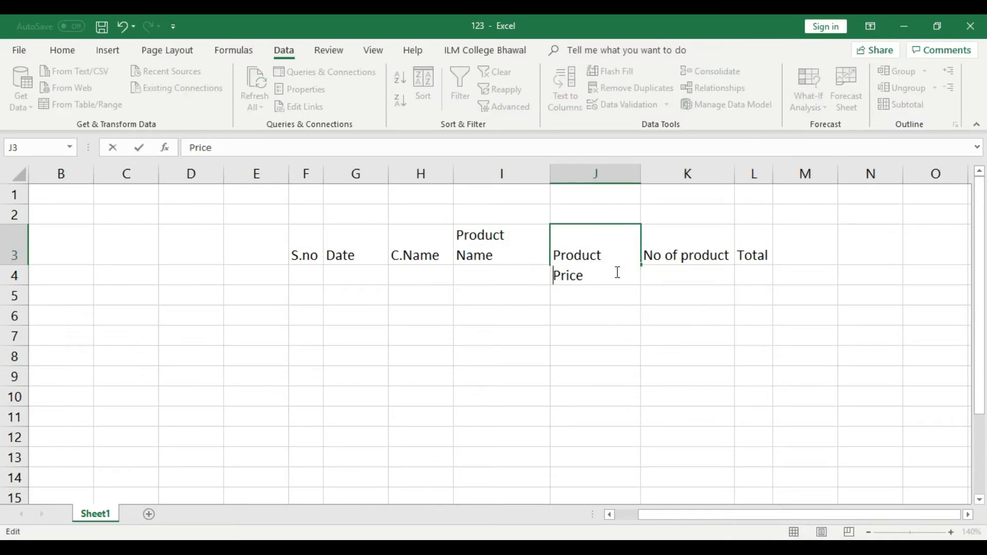
{"action": "left_click", "coordinate": [643, 307]}
{"action": "left_click", "coordinate": [681, 255]}
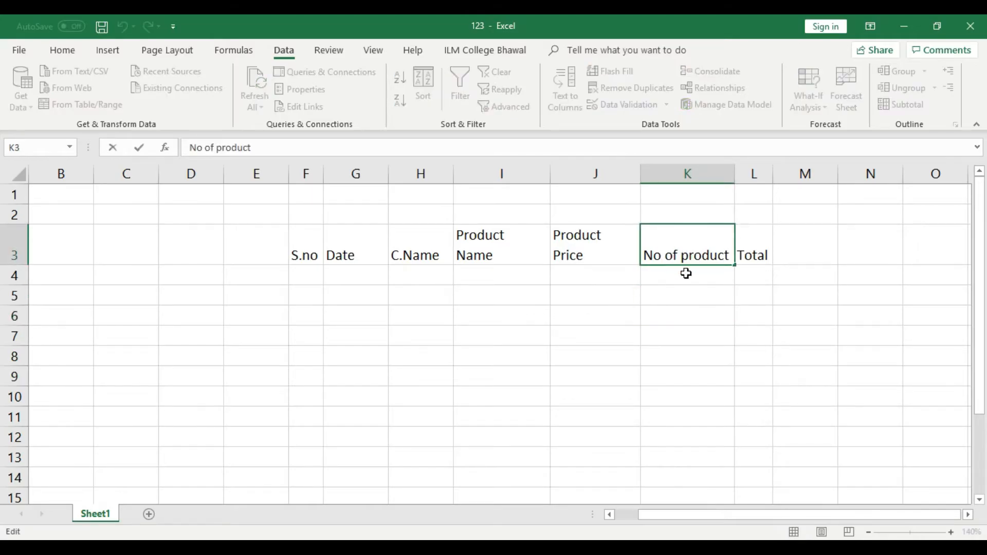
{"action": "double_click", "coordinate": [681, 256]}
{"action": "key", "text": "alt+Return"}
{"action": "left_click", "coordinate": [723, 315]}
Step: Align the header cells F3:L3 vertically to the middle
{"action": "left_click_drag", "start_coordinate": [743, 254], "coordinate": [306, 242]}
{"action": "left_click", "coordinate": [62, 49]}
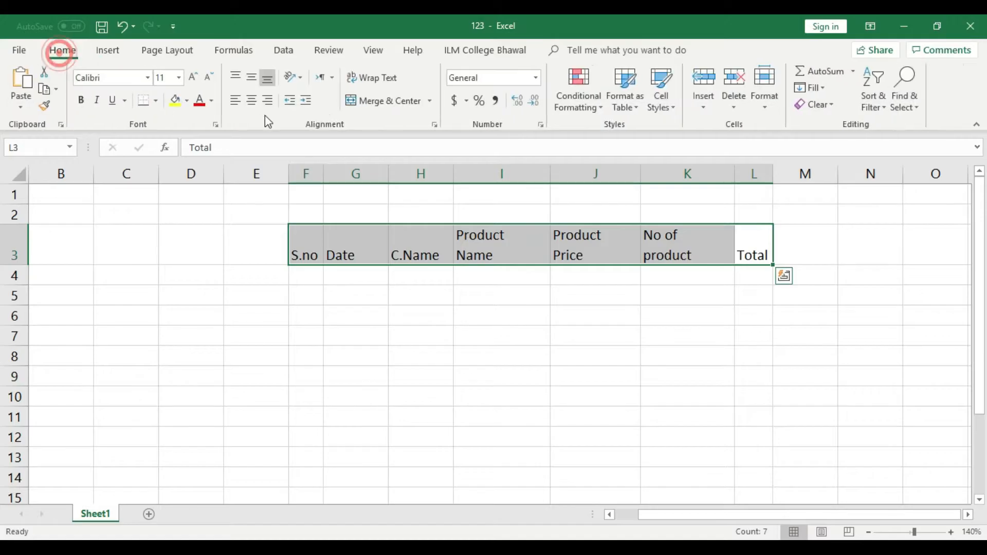
{"action": "left_click", "coordinate": [251, 78]}
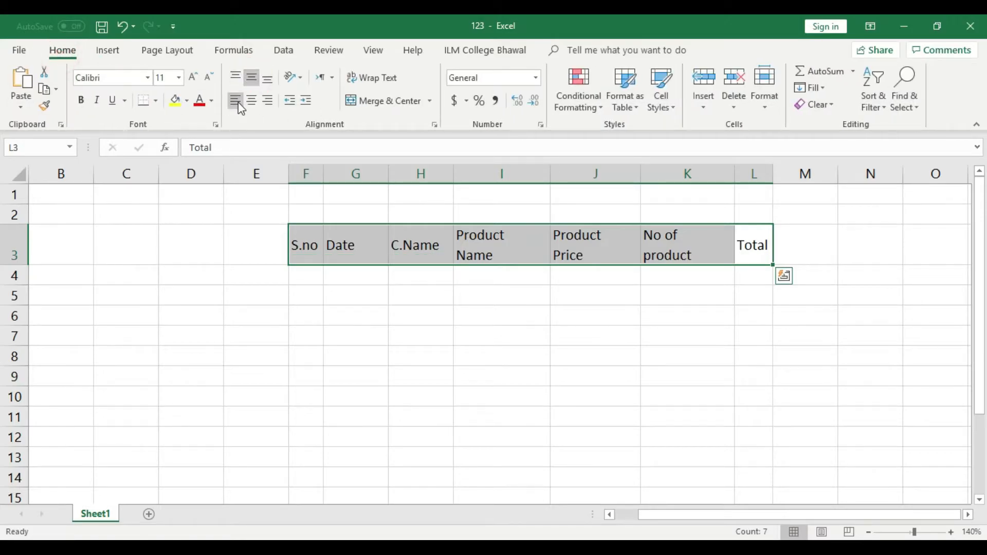
{"action": "left_click", "coordinate": [252, 100]}
{"action": "left_click", "coordinate": [254, 101]}
Step: Fill the header cells F3:L3 with the standard orange colour and add a thick outside border around them
{"action": "left_click", "coordinate": [175, 100]}
{"action": "left_click", "coordinate": [187, 103]}
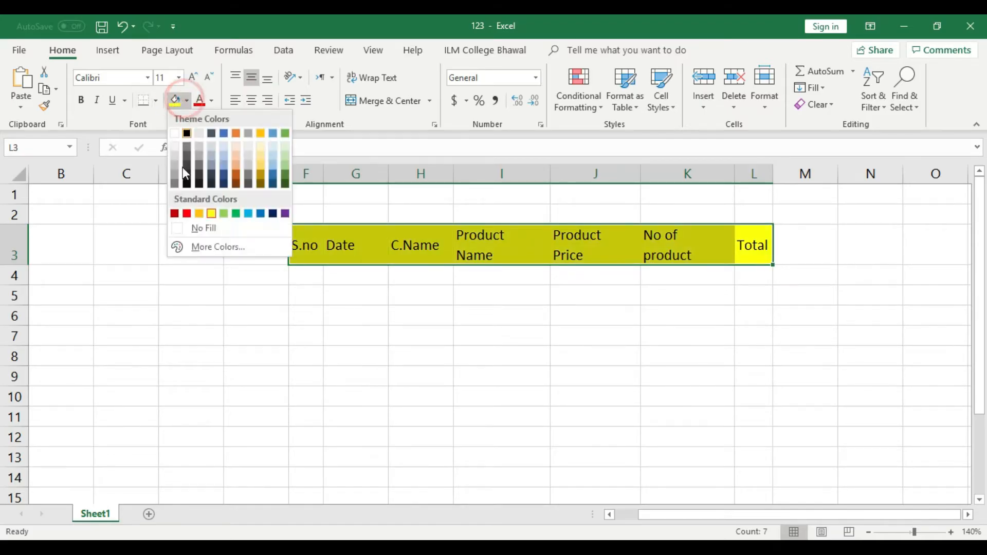
{"action": "left_click", "coordinate": [198, 214]}
{"action": "left_click", "coordinate": [156, 101]}
{"action": "left_click", "coordinate": [165, 257]}
{"action": "left_click", "coordinate": [167, 253]}
Step: Apply the thick outside border individually to the S.no, C.Name, Product Price and Total header cells
{"action": "left_click", "coordinate": [305, 245]}
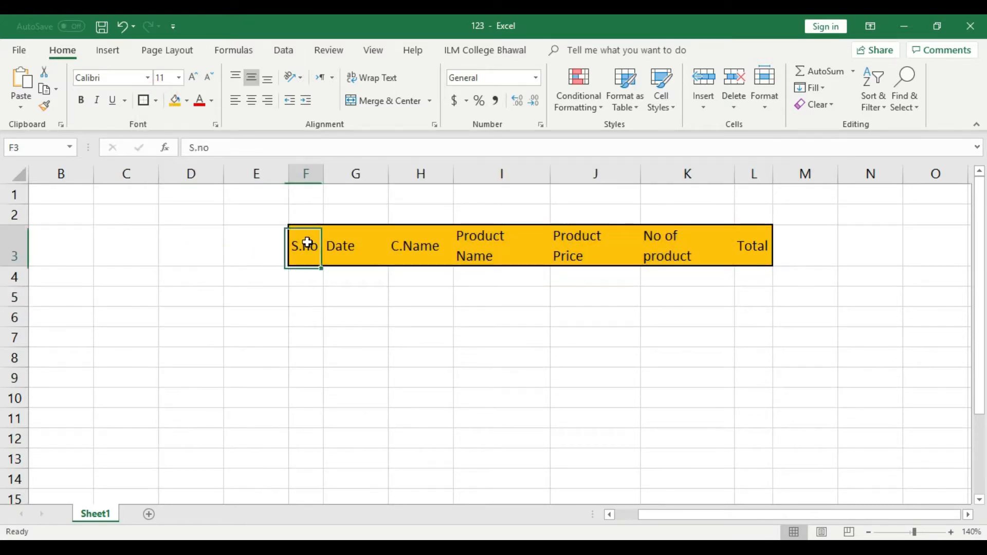
{"action": "left_click", "coordinate": [145, 101]}
{"action": "key", "text": "Right"}
{"action": "key", "text": "Right"}
{"action": "left_click", "coordinate": [144, 100]}
{"action": "key", "text": "Right"}
{"action": "key", "text": "Right"}
{"action": "left_click", "coordinate": [145, 101]}
{"action": "key", "text": "Right"}
{"action": "key", "text": "Right"}
{"action": "left_click", "coordinate": [144, 101]}
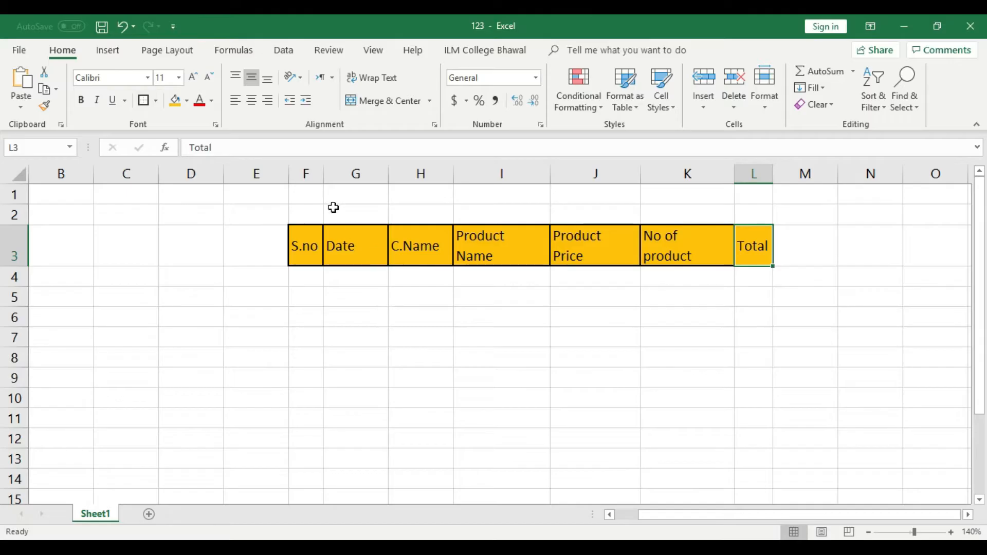
{"action": "left_click", "coordinate": [309, 250]}
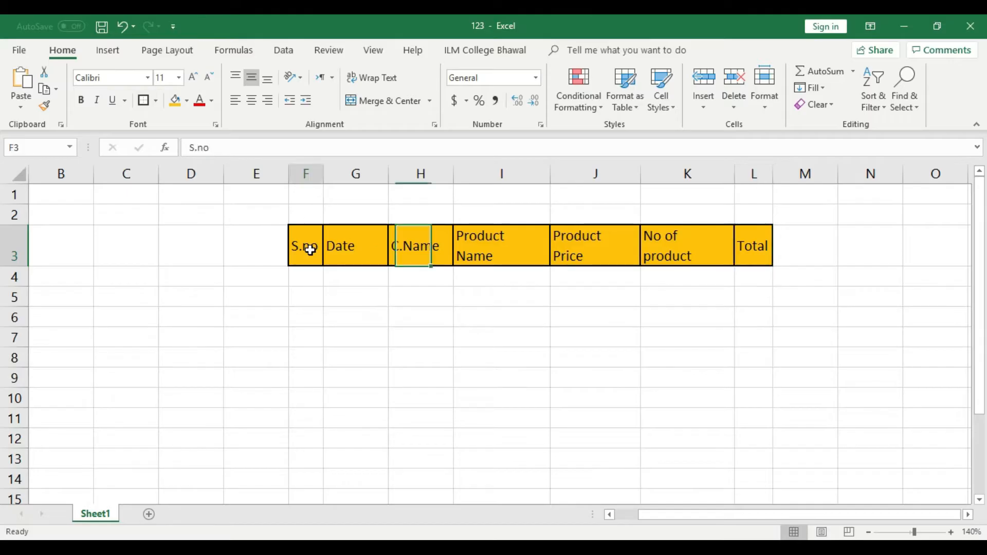
Step: Autofit the widths of the Product Name, Product Price and No of product columns to their header text
{"action": "left_click", "coordinate": [365, 242]}
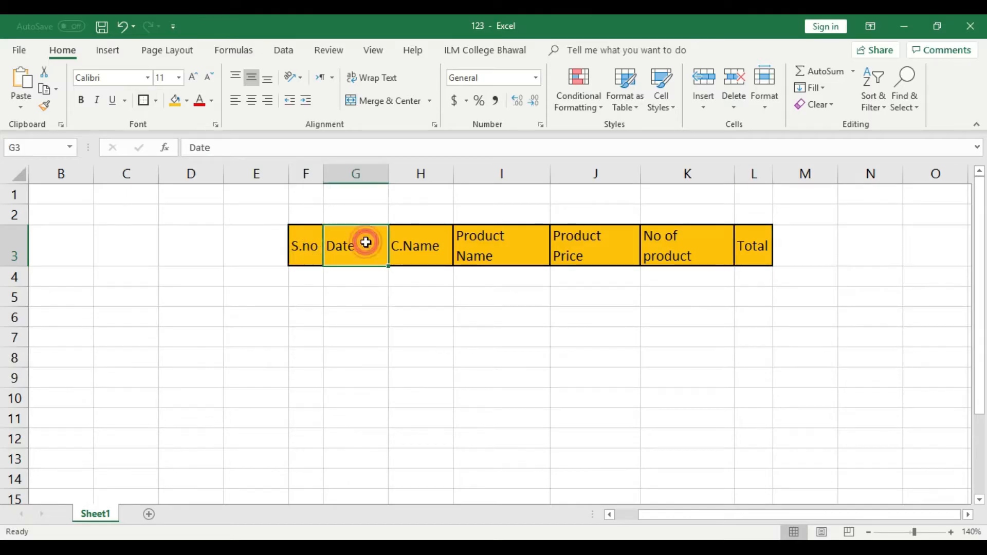
{"action": "left_click", "coordinate": [411, 244]}
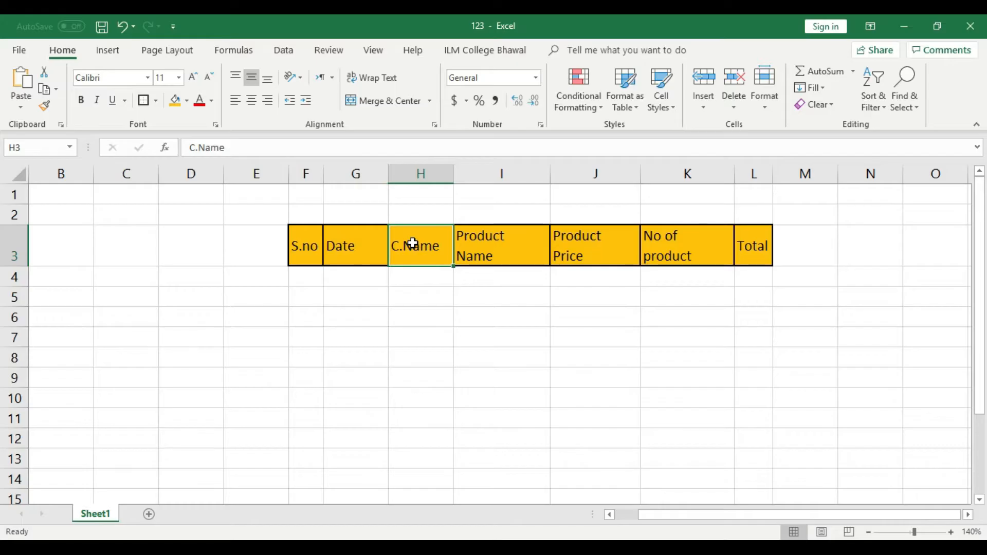
{"action": "left_click", "coordinate": [483, 242]}
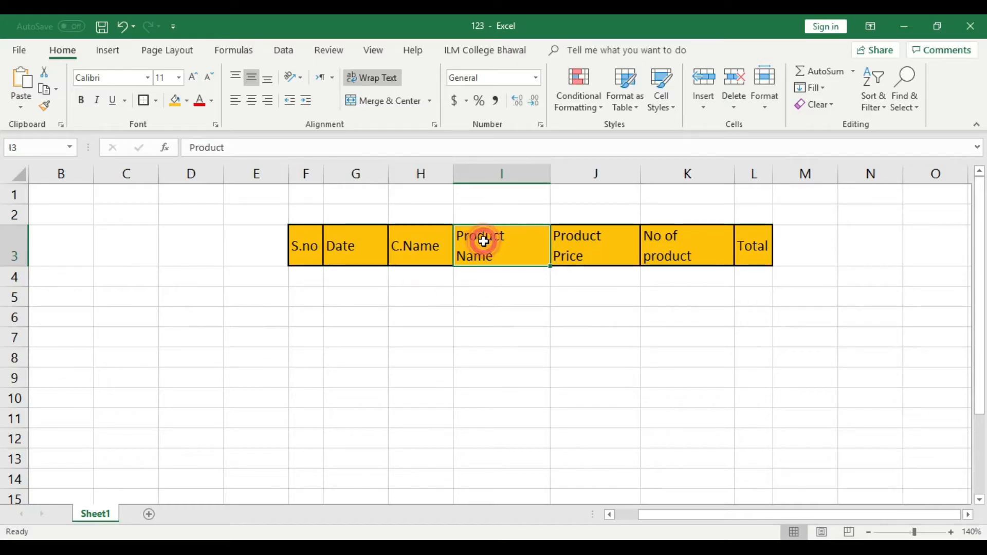
{"action": "double_click", "coordinate": [551, 175]}
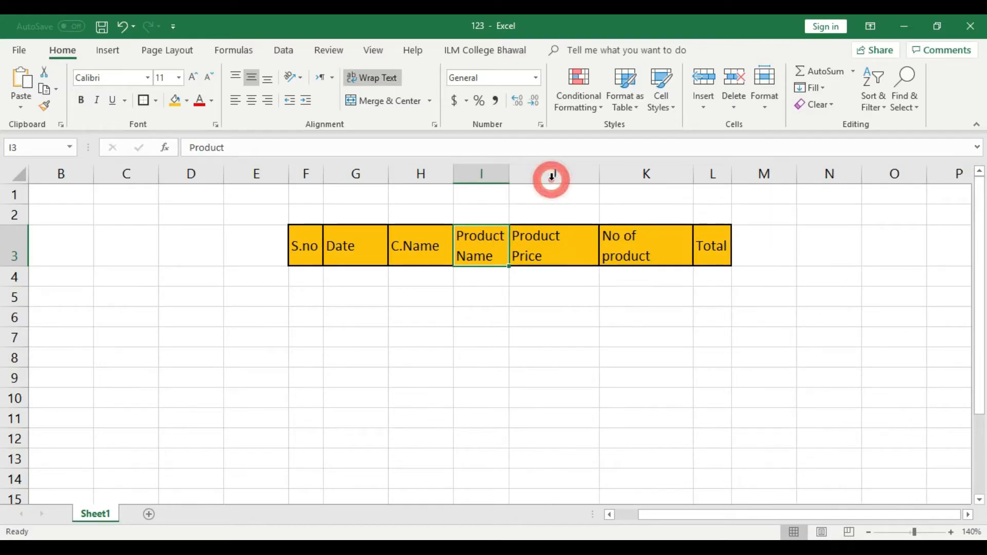
{"action": "double_click", "coordinate": [599, 174]}
{"action": "left_click", "coordinate": [542, 236]}
{"action": "left_click", "coordinate": [620, 250]}
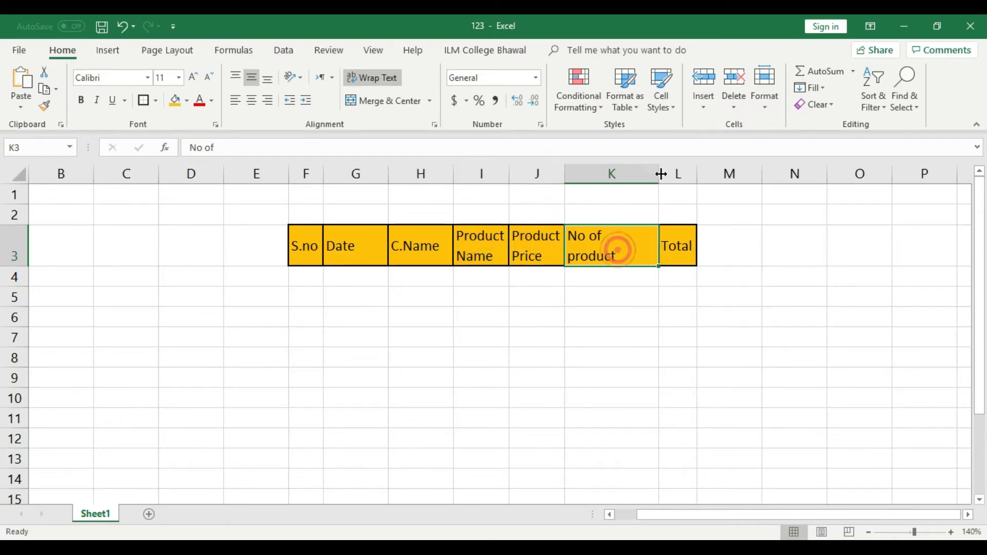
{"action": "double_click", "coordinate": [658, 172]}
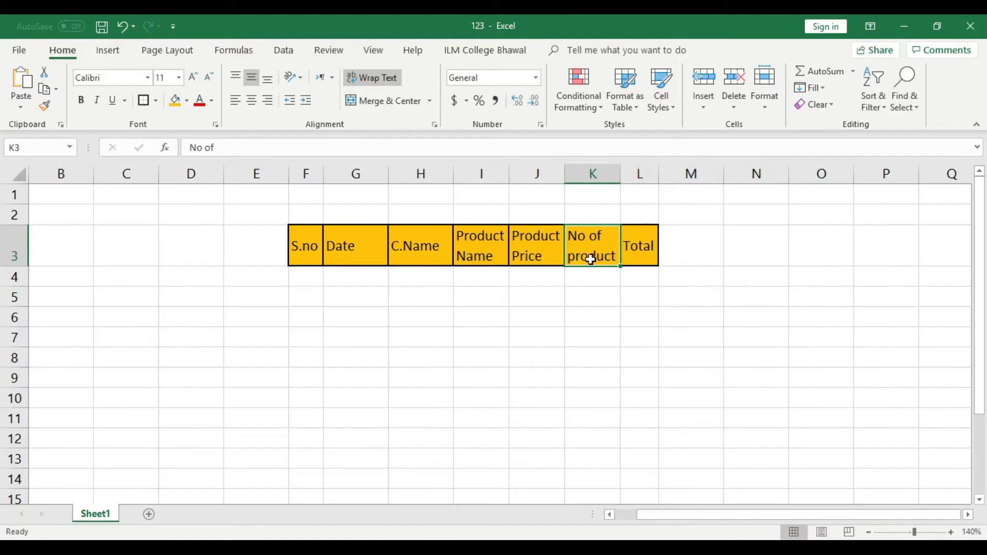
Step: Capitalise the second word of the No of product header in K3 so it reads No of Product
{"action": "left_click", "coordinate": [600, 283]}
{"action": "left_click", "coordinate": [598, 250]}
{"action": "left_click", "coordinate": [587, 269]}
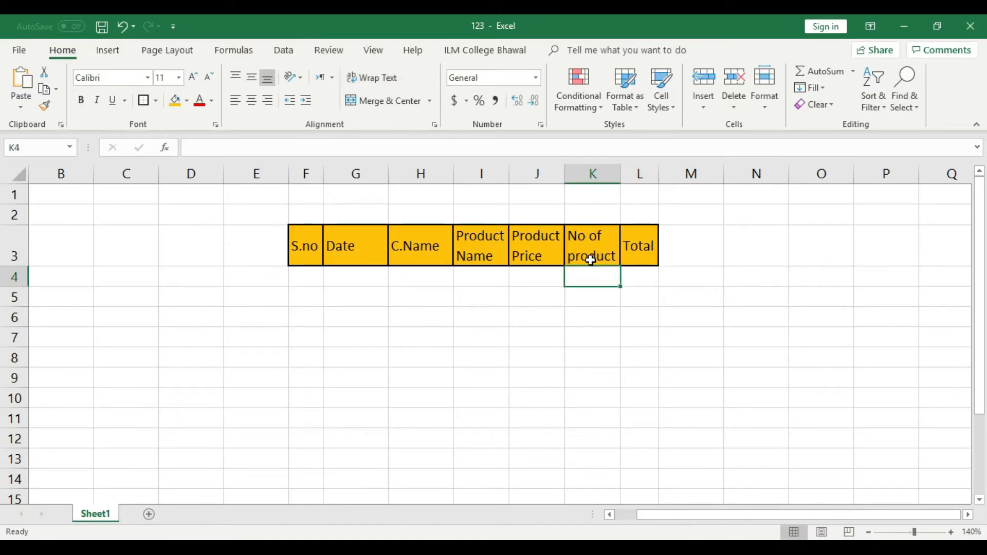
{"action": "left_click", "coordinate": [581, 257]}
{"action": "double_click", "coordinate": [573, 258]}
{"action": "key", "text": "BackSpace"}
{"action": "type", "text": "P"}
{"action": "left_click", "coordinate": [580, 282]}
{"action": "left_click", "coordinate": [632, 272]}
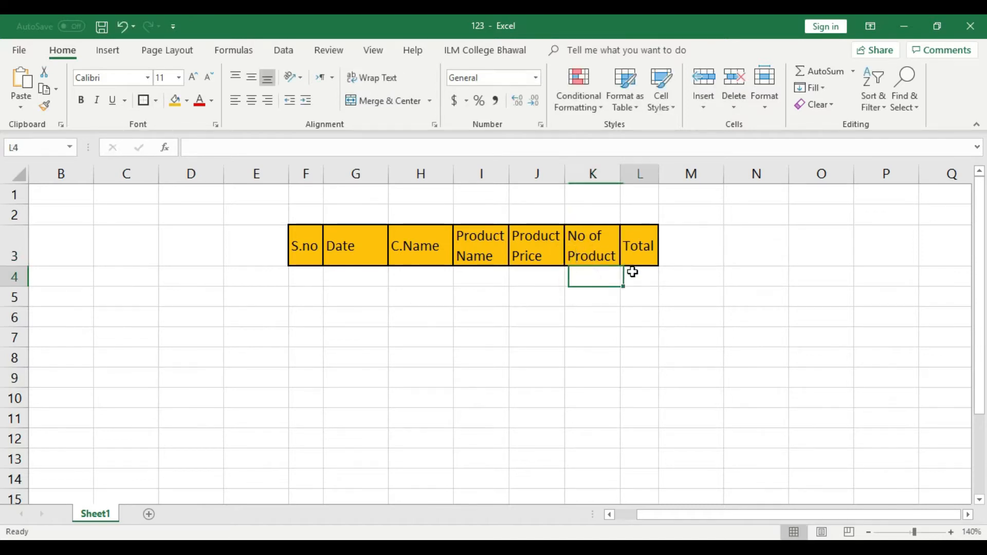
Step: Merge and center cells F1:L2 above the header row
{"action": "left_click_drag", "start_coordinate": [305, 196], "coordinate": [634, 209]}
{"action": "left_click", "coordinate": [383, 100]}
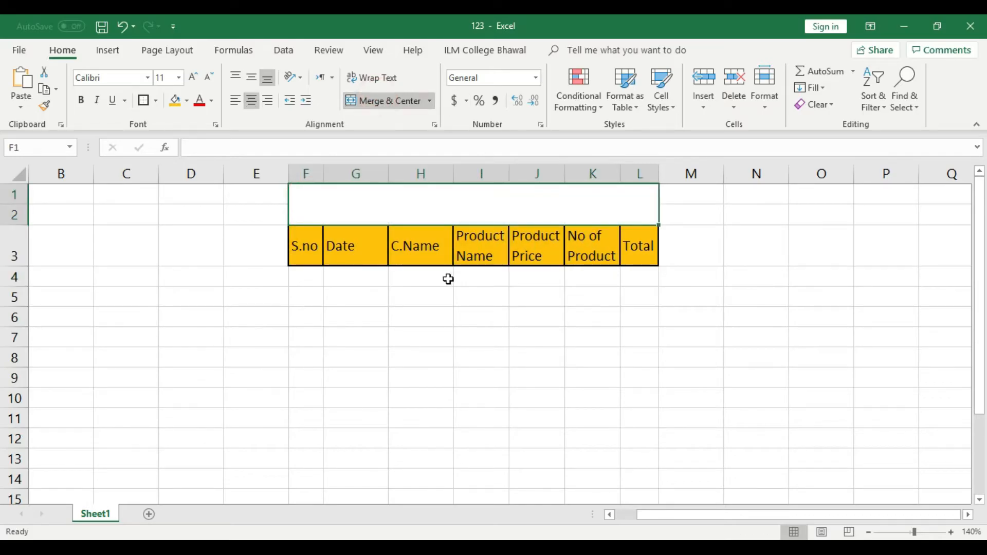
{"action": "left_click", "coordinate": [448, 280]}
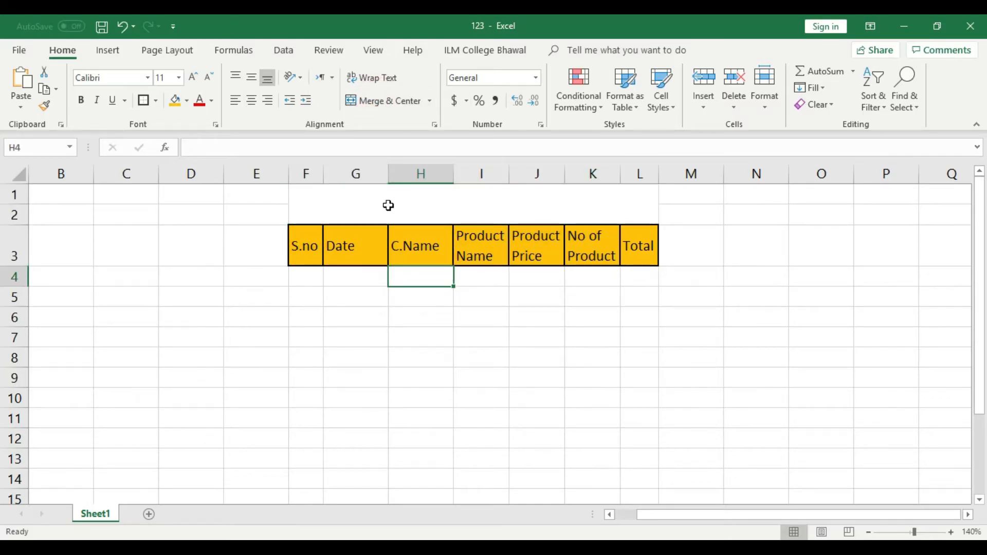
Step: Enter the title Rida Cosmetics in the merged cell above the headers
{"action": "left_click", "coordinate": [388, 206]}
{"action": "type", "text": "Rida"}
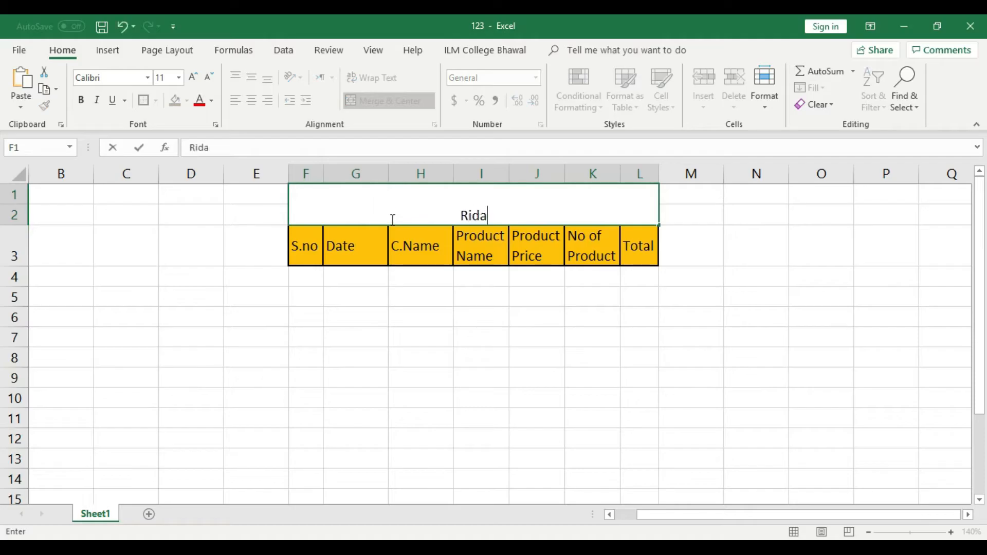
{"action": "type", "text": " Cosme"}
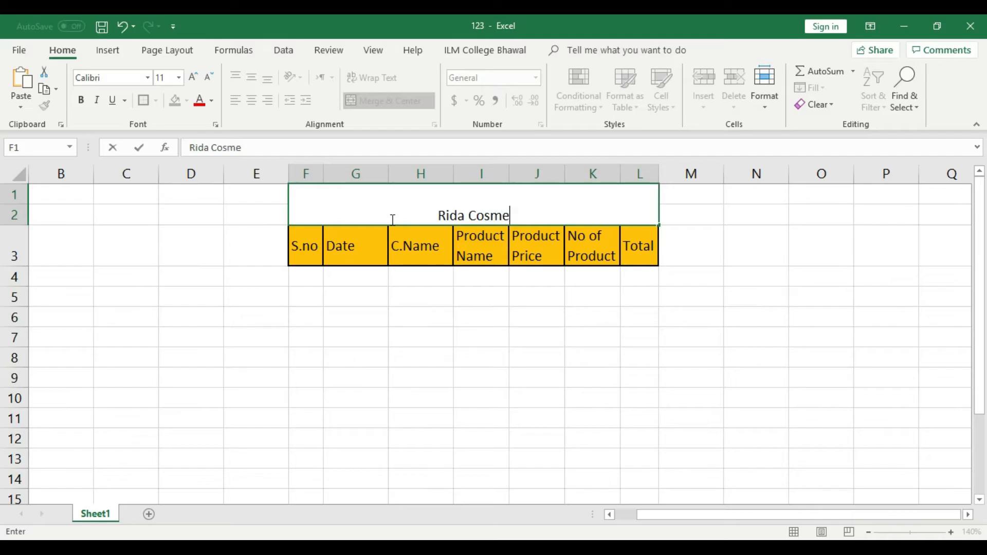
{"action": "type", "text": "tics"}
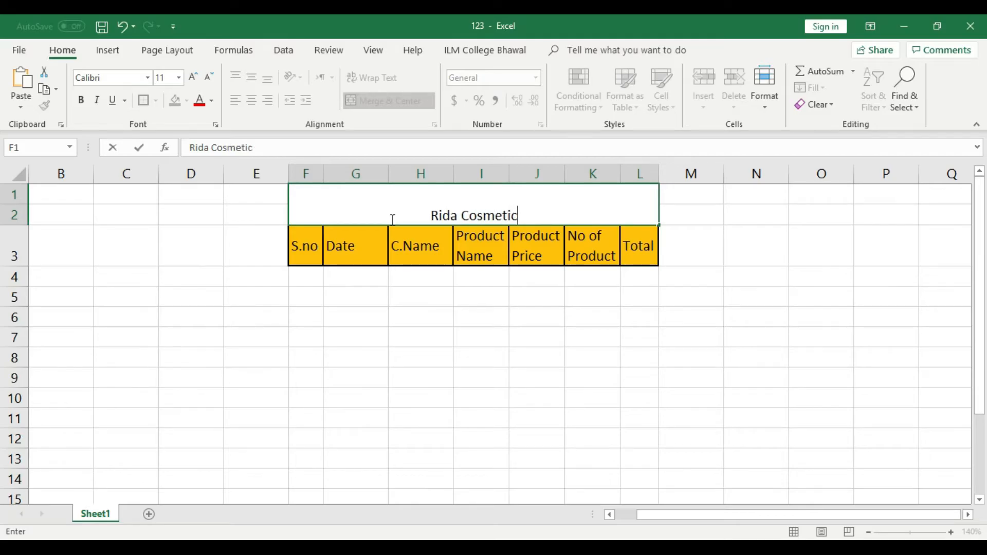
{"action": "left_click", "coordinate": [445, 334]}
Step: Align the Rida Cosmetics title vertically to the middle and enlarge its font to size 16
{"action": "left_click", "coordinate": [503, 196]}
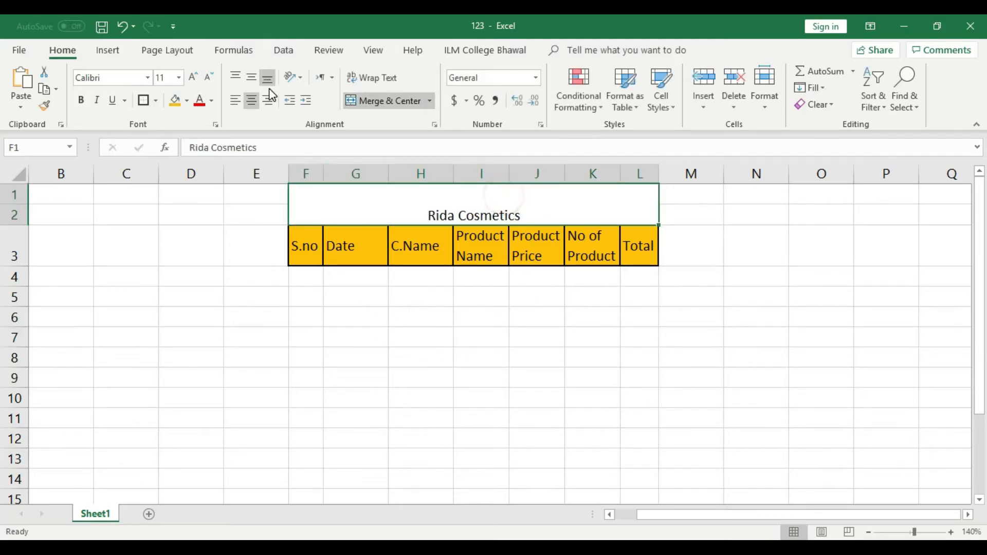
{"action": "left_click", "coordinate": [252, 77]}
{"action": "left_click", "coordinate": [199, 78]}
{"action": "left_click", "coordinate": [199, 78]}
{"action": "left_click", "coordinate": [199, 78]}
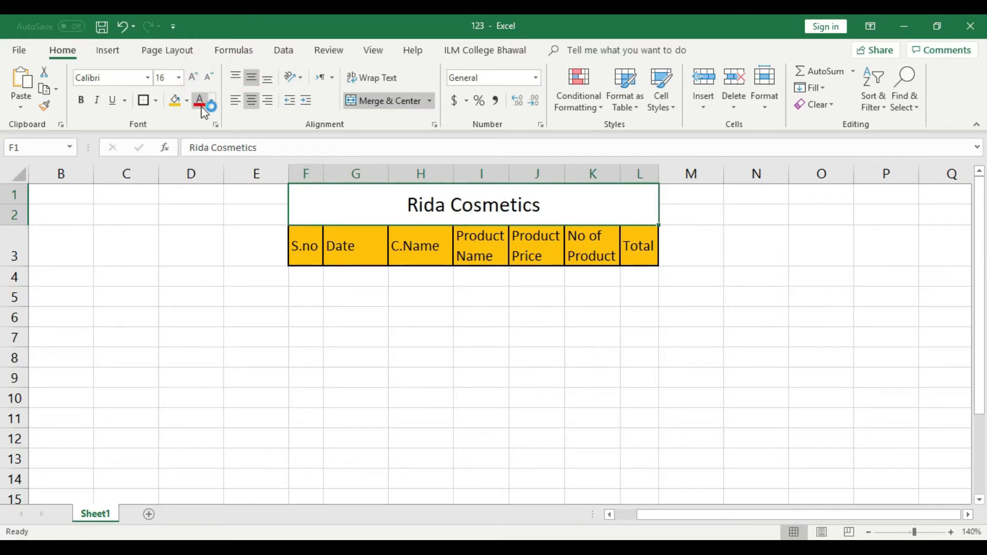
Step: Add a thick outside border around the merged title cell
{"action": "left_click", "coordinate": [155, 102]}
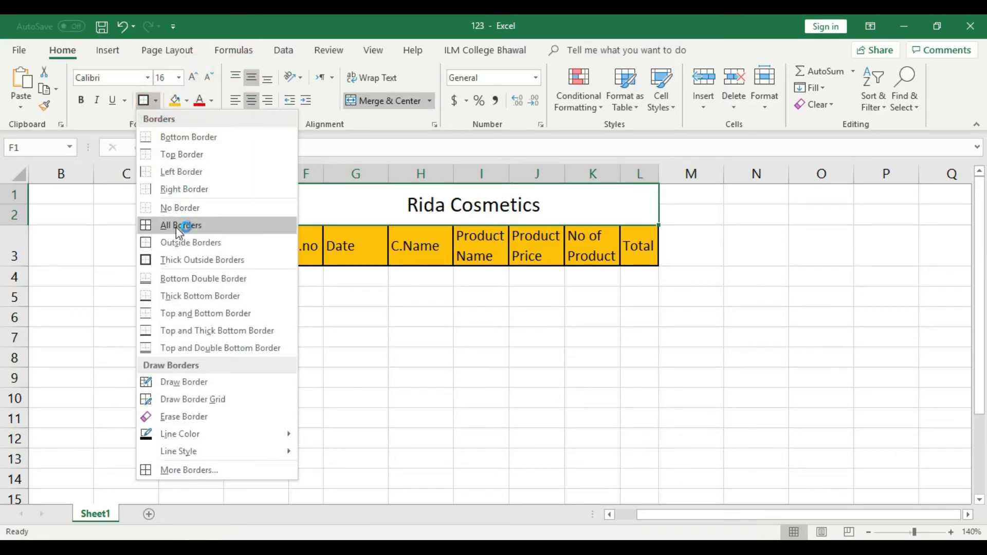
{"action": "left_click", "coordinate": [196, 260]}
{"action": "left_click", "coordinate": [381, 302]}
Step: Fill the merged title cell with a bright magenta picked from the additional colours
{"action": "left_click", "coordinate": [388, 198]}
{"action": "left_click", "coordinate": [186, 101]}
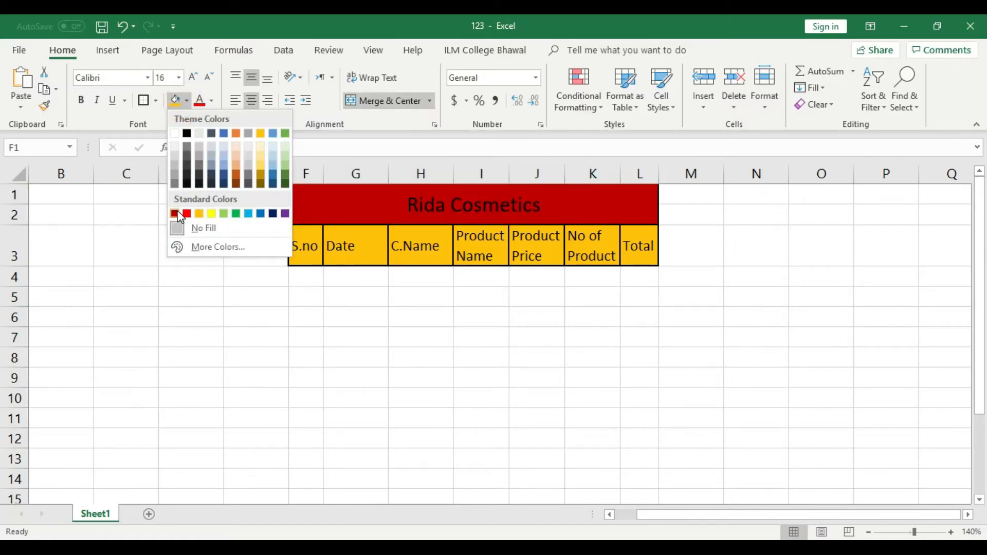
{"action": "left_click", "coordinate": [205, 248]}
{"action": "left_click_drag", "start_coordinate": [446, 298], "coordinate": [496, 295]}
{"action": "left_click", "coordinate": [597, 212]}
{"action": "left_click", "coordinate": [685, 240]}
Step: Increase the Rida Cosmetics title's font size by three further increments
{"action": "left_click", "coordinate": [540, 211]}
{"action": "left_click", "coordinate": [194, 77]}
{"action": "left_click", "coordinate": [193, 77]}
{"action": "left_click", "coordinate": [193, 77]}
{"action": "left_click", "coordinate": [419, 338]}
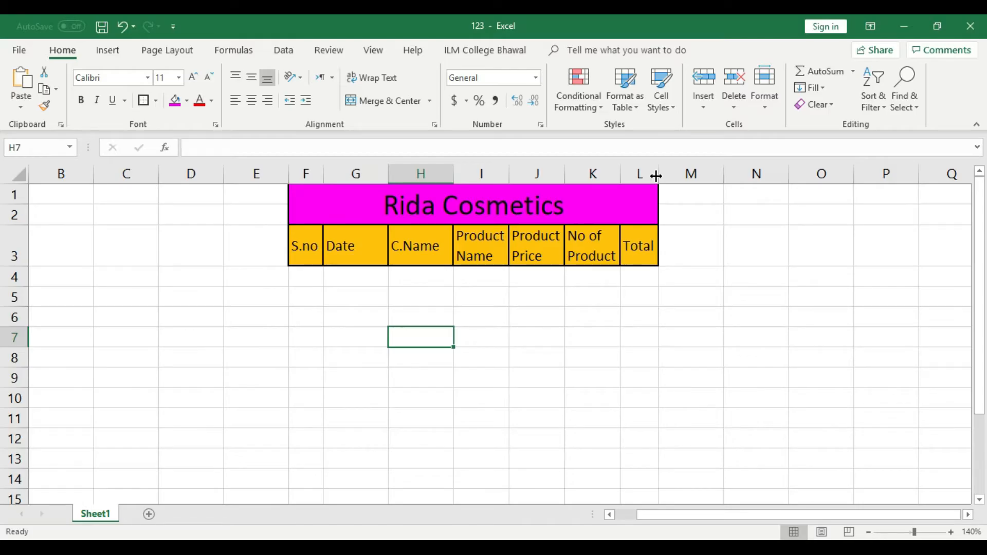
{"action": "left_click", "coordinate": [476, 282]}
{"action": "left_click", "coordinate": [511, 322]}
{"action": "key", "text": "Home"}
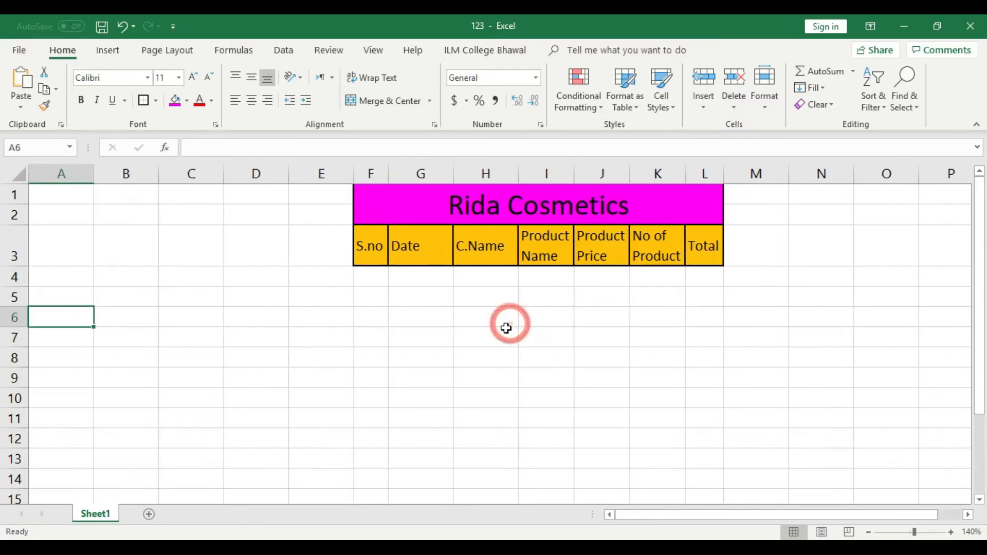
{"action": "left_click_drag", "start_coordinate": [728, 517], "coordinate": [787, 516]}
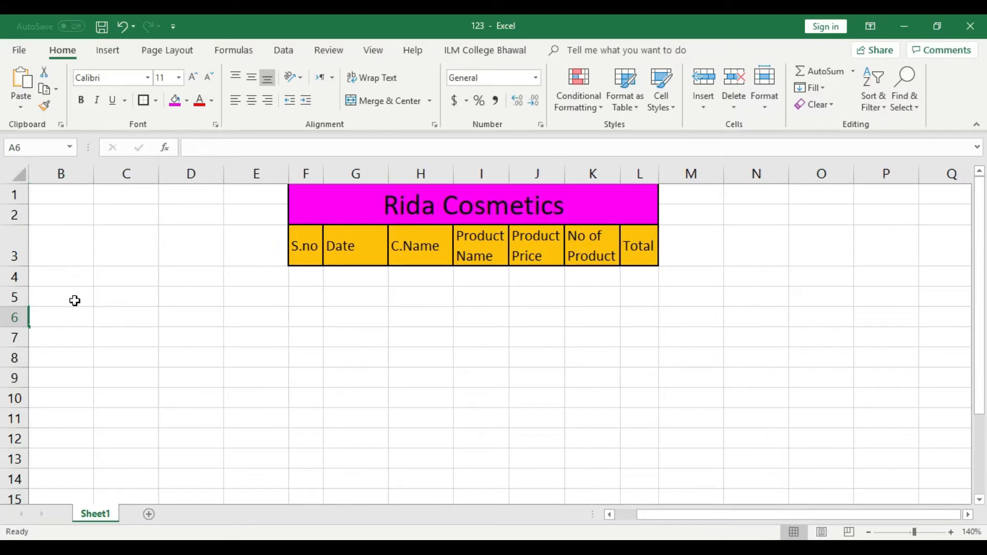
{"action": "left_click", "coordinate": [71, 276]}
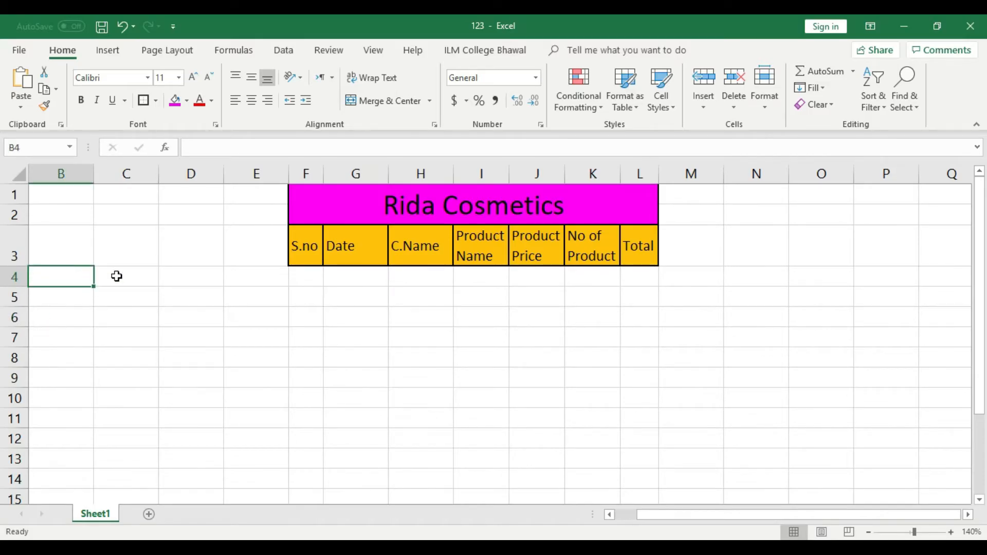
{"action": "left_click", "coordinate": [309, 269]}
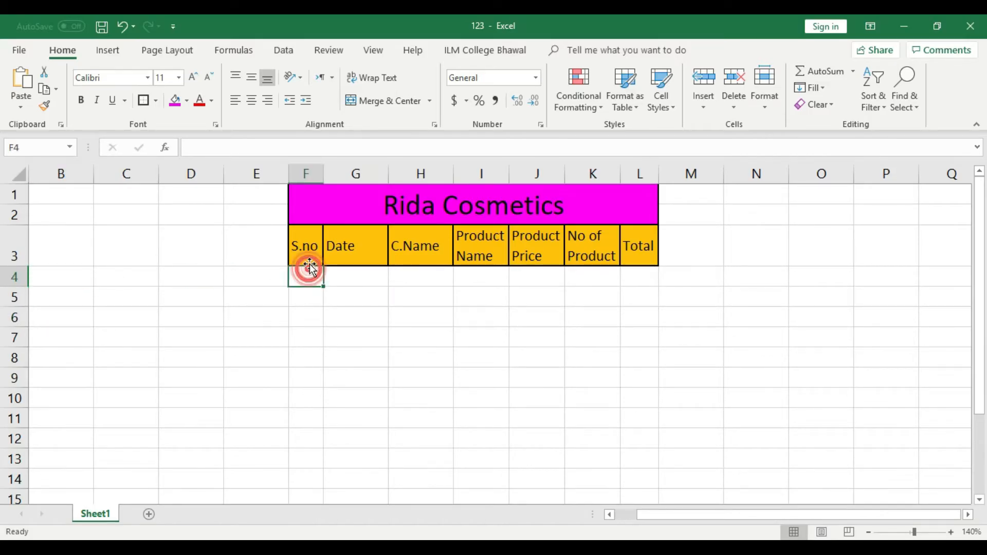
{"action": "left_click", "coordinate": [369, 270]}
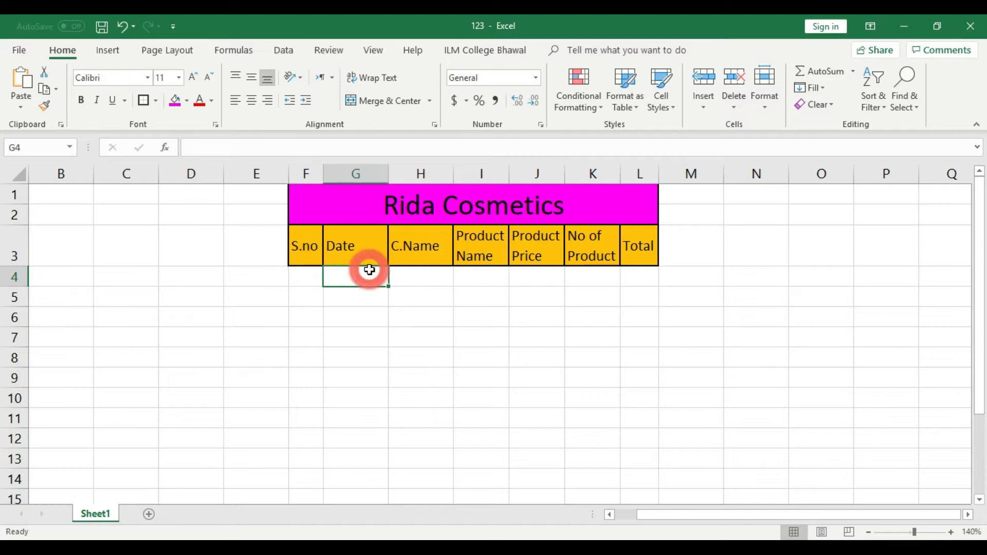
{"action": "left_click", "coordinate": [427, 272]}
{"action": "left_click", "coordinate": [485, 272]}
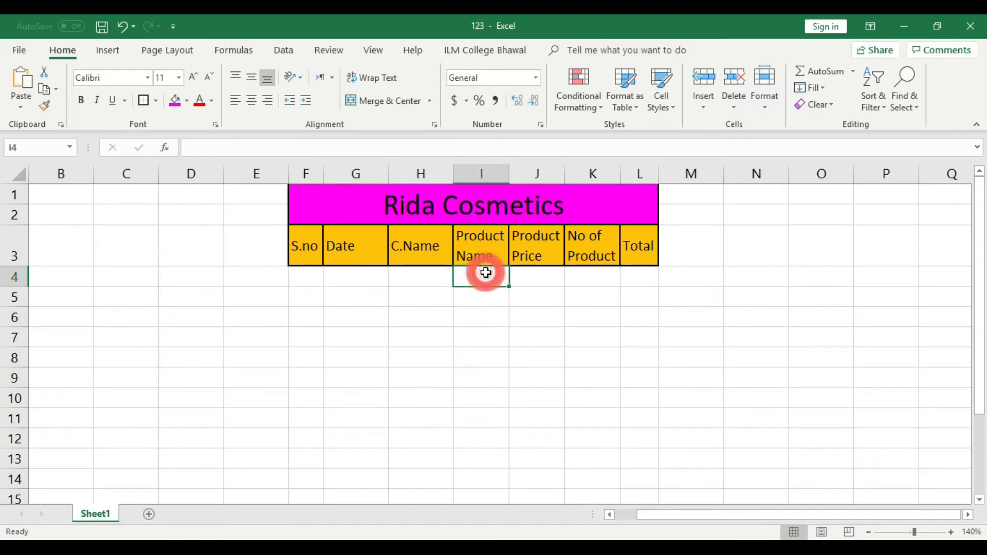
{"action": "left_click", "coordinate": [538, 273]}
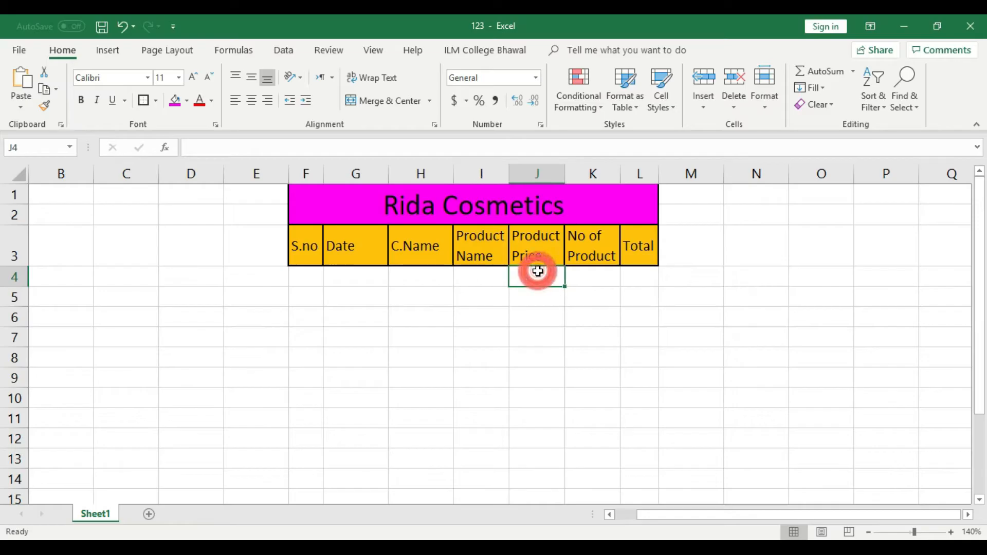
{"action": "left_click", "coordinate": [594, 274]}
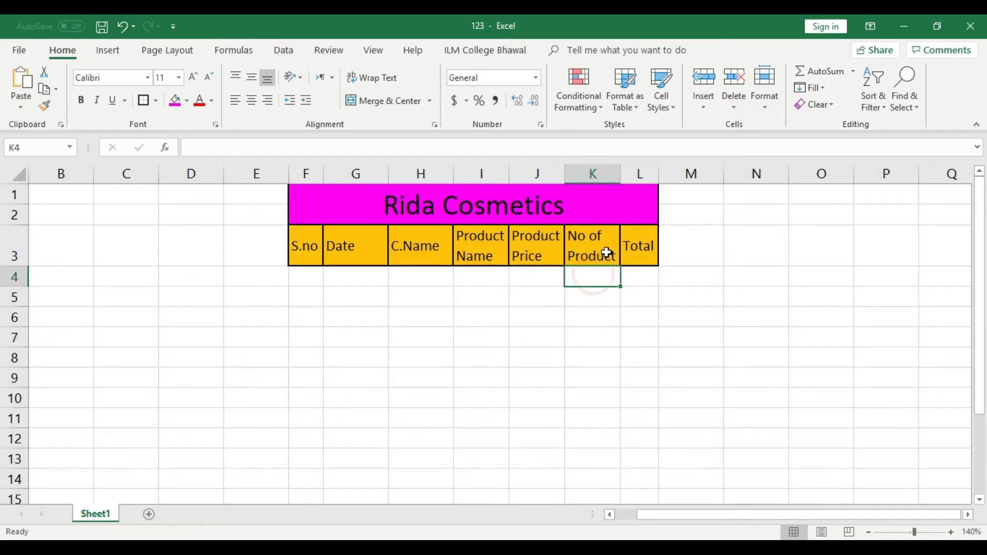
{"action": "left_click", "coordinate": [636, 278]}
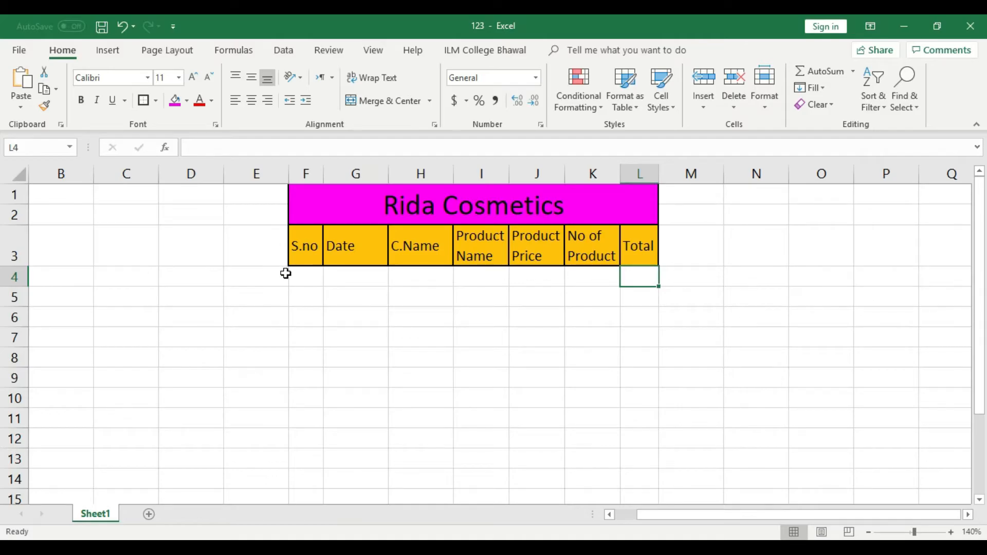
{"action": "left_click", "coordinate": [82, 281]}
{"action": "left_click", "coordinate": [75, 252]}
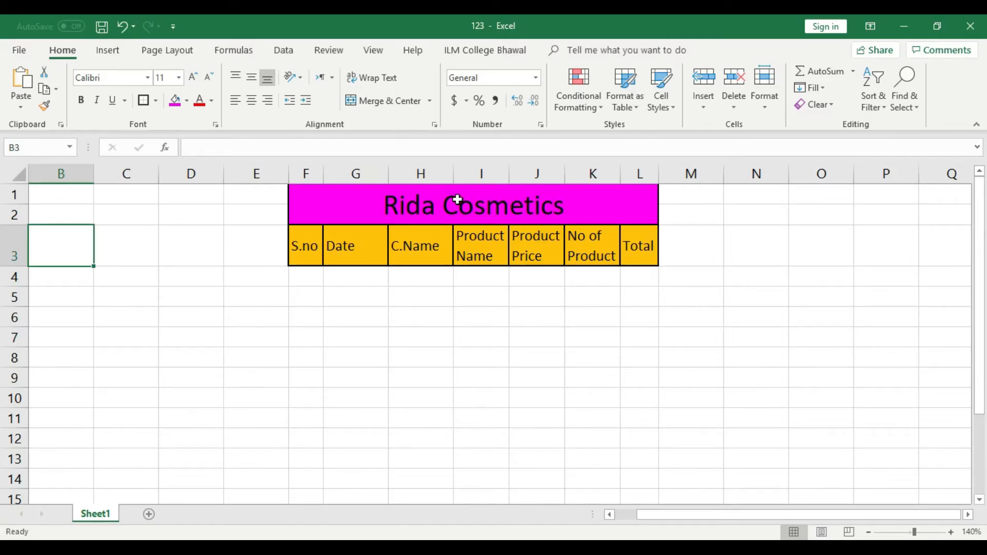
{"action": "left_click", "coordinate": [83, 275]}
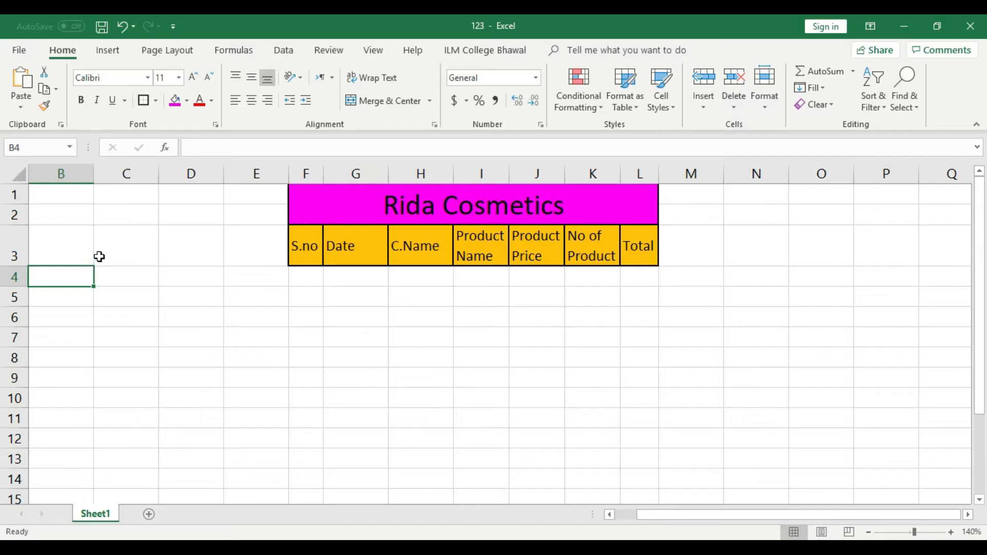
Step: Try to merge and center cells B4:C4
{"action": "left_click_drag", "start_coordinate": [77, 210], "coordinate": [127, 211]}
{"action": "left_click", "coordinate": [193, 303]}
{"action": "left_click_drag", "start_coordinate": [72, 276], "coordinate": [136, 278]}
{"action": "left_click", "coordinate": [404, 101]}
{"action": "left_click", "coordinate": [115, 349]}
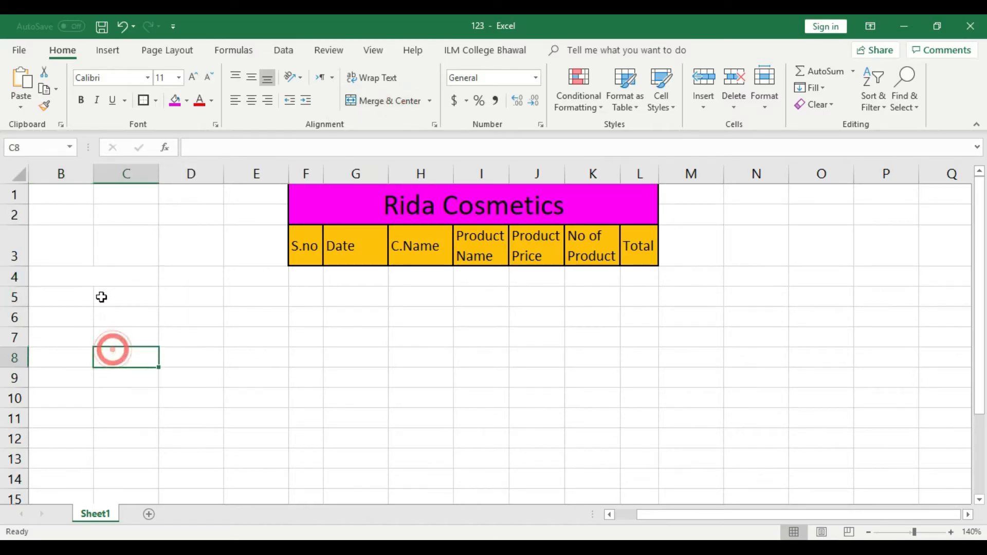
{"action": "key", "text": "ctrl+z"}
{"action": "left_click", "coordinate": [125, 320]}
Step: Enter the heading Product List in cell C4 and autofit the width of column C
{"action": "mouse_move", "coordinate": [143, 275]}
{"action": "left_mouse_down"}
{"action": "mouse_move", "coordinate": [177, 276]}
{"action": "mouse_move", "coordinate": [144, 277]}
{"action": "left_mouse_up"}
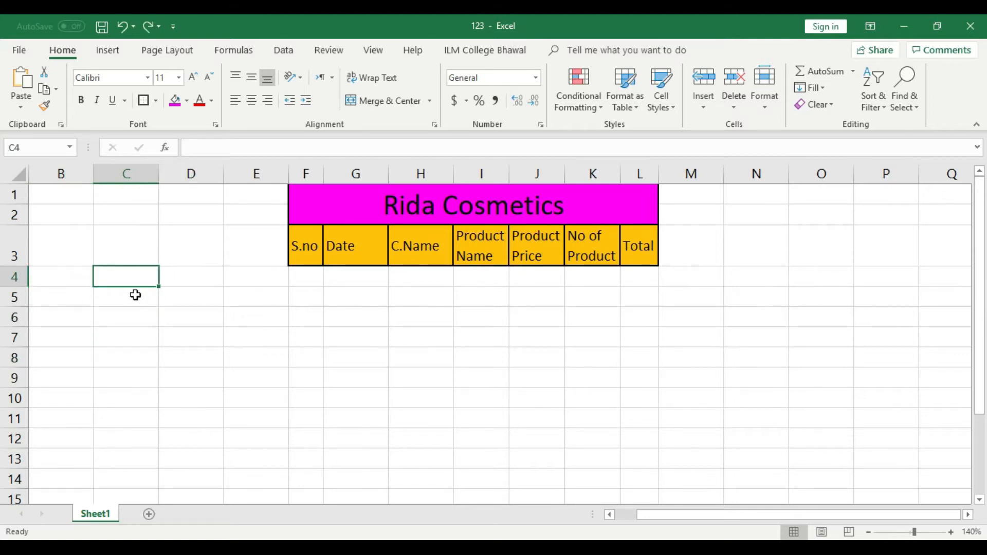
{"action": "type", "text": "p"}
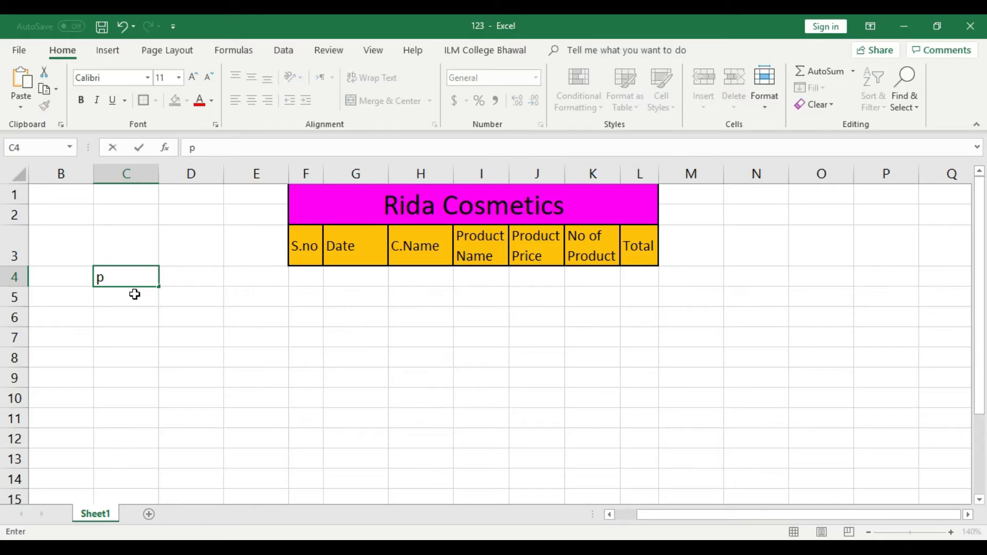
{"action": "type", "text": "roduct List"}
{"action": "left_click", "coordinate": [140, 337]}
{"action": "double_click", "coordinate": [158, 174]}
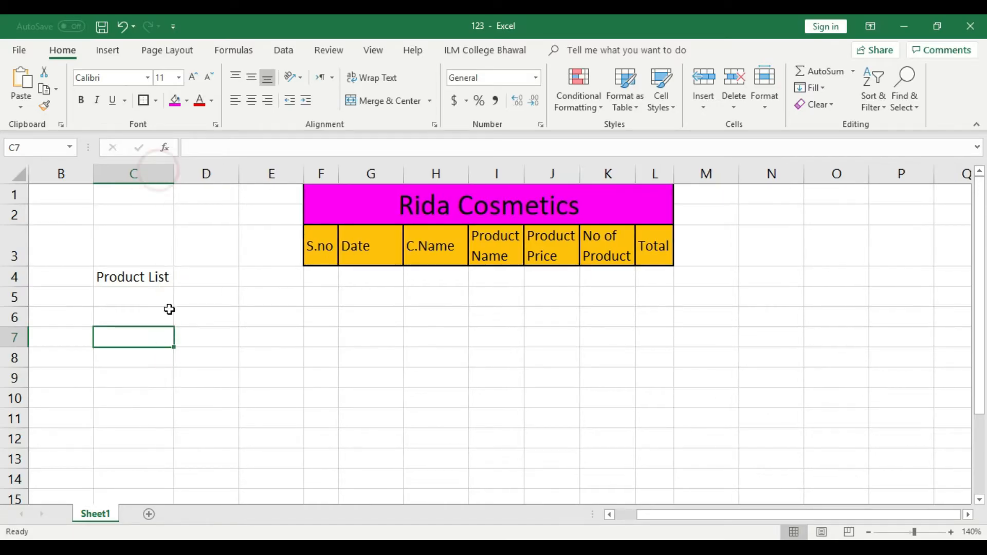
Step: Enter the serial numbers 1 to 10 in cells B5:B14 and center them
{"action": "left_click", "coordinate": [165, 310]}
{"action": "left_click", "coordinate": [148, 299]}
{"action": "left_click", "coordinate": [78, 298]}
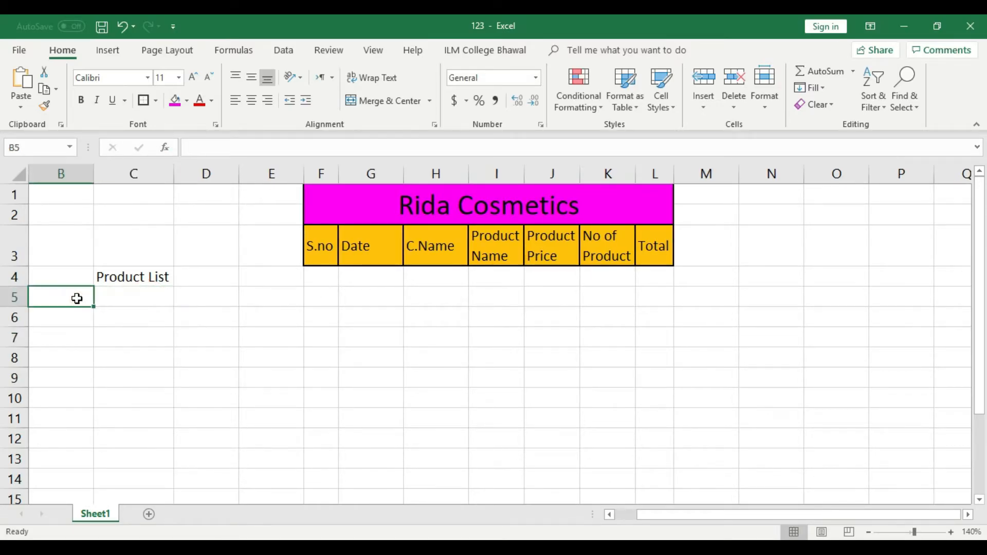
{"action": "type", "text": "1"}
{"action": "left_click", "coordinate": [75, 318]}
{"action": "type", "text": "2"}
{"action": "left_click", "coordinate": [76, 337]}
{"action": "type", "text": "3"}
{"action": "left_click", "coordinate": [76, 357]}
{"action": "type", "text": "4"}
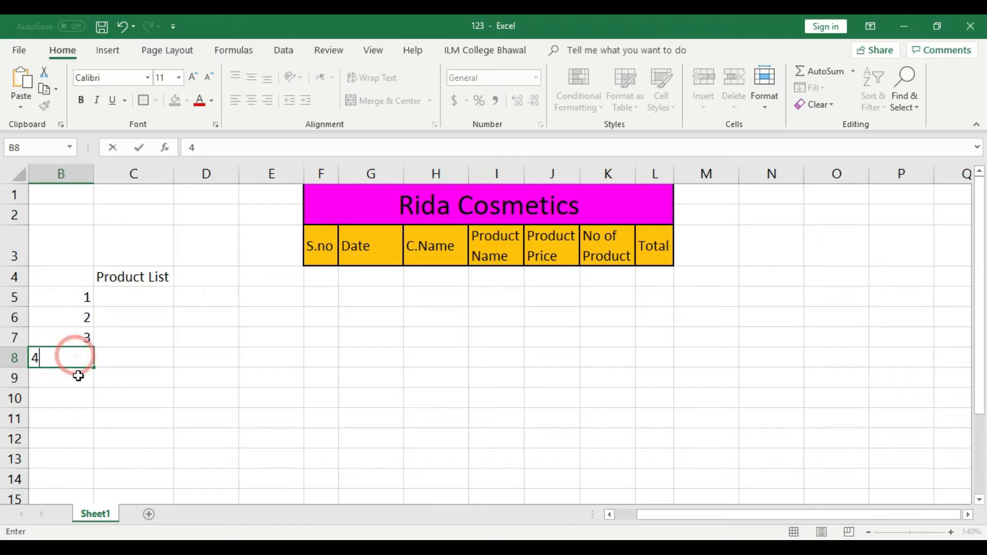
{"action": "left_click", "coordinate": [78, 378]}
{"action": "type", "text": "5"}
{"action": "left_click", "coordinate": [76, 398]}
{"action": "type", "text": "6"}
{"action": "left_click", "coordinate": [75, 417]}
{"action": "type", "text": "7"}
{"action": "left_click", "coordinate": [80, 435]}
{"action": "type", "text": "8"}
{"action": "left_click", "coordinate": [82, 457]}
{"action": "type", "text": "9"}
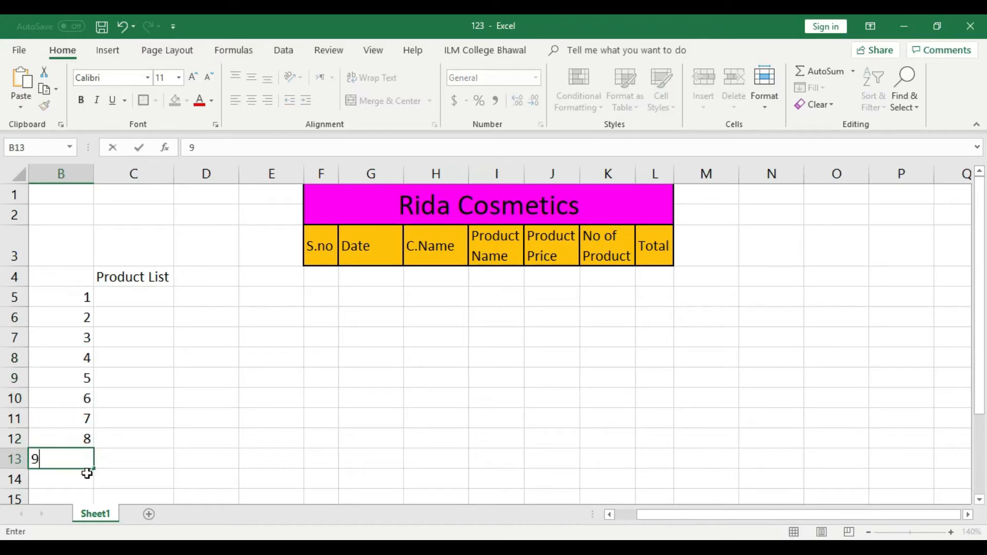
{"action": "left_click", "coordinate": [85, 474]}
{"action": "type", "text": "10"}
{"action": "left_click", "coordinate": [140, 465]}
{"action": "left_click_drag", "start_coordinate": [85, 477], "coordinate": [81, 297]}
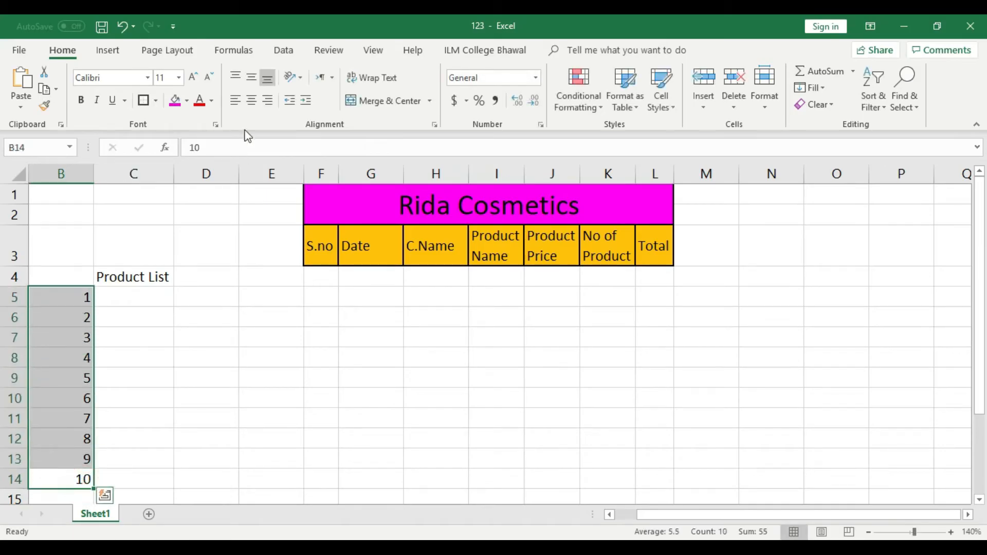
{"action": "left_click", "coordinate": [251, 100]}
Step: Enter the heading S.no in cell B4 above the serial numbers and center it
{"action": "double_click", "coordinate": [76, 282]}
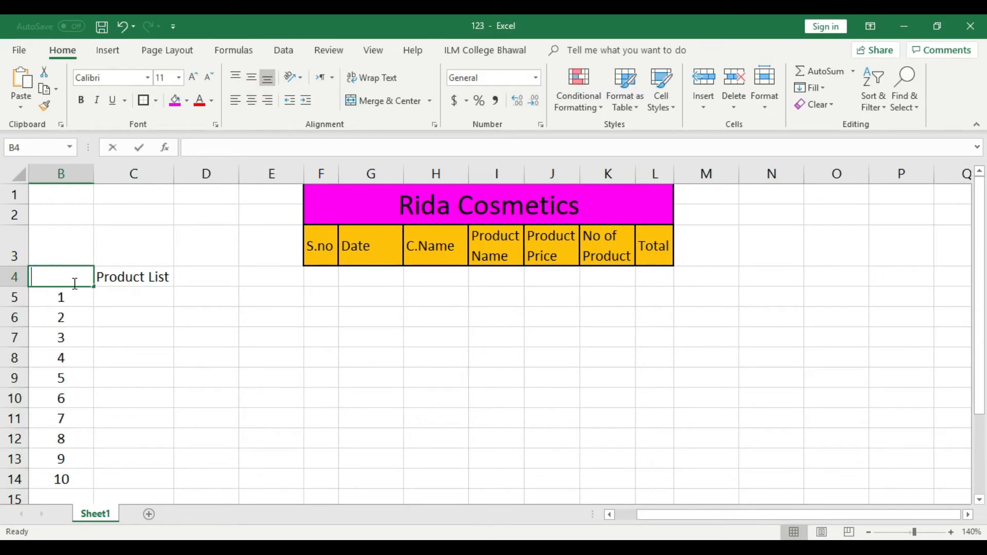
{"action": "type", "text": "S.no"}
{"action": "left_click", "coordinate": [84, 335]}
{"action": "left_click", "coordinate": [60, 276]}
{"action": "left_click", "coordinate": [252, 100]}
Step: Enter Headsholder in cell C5 as the first product and widen column C slightly
{"action": "left_click", "coordinate": [141, 303]}
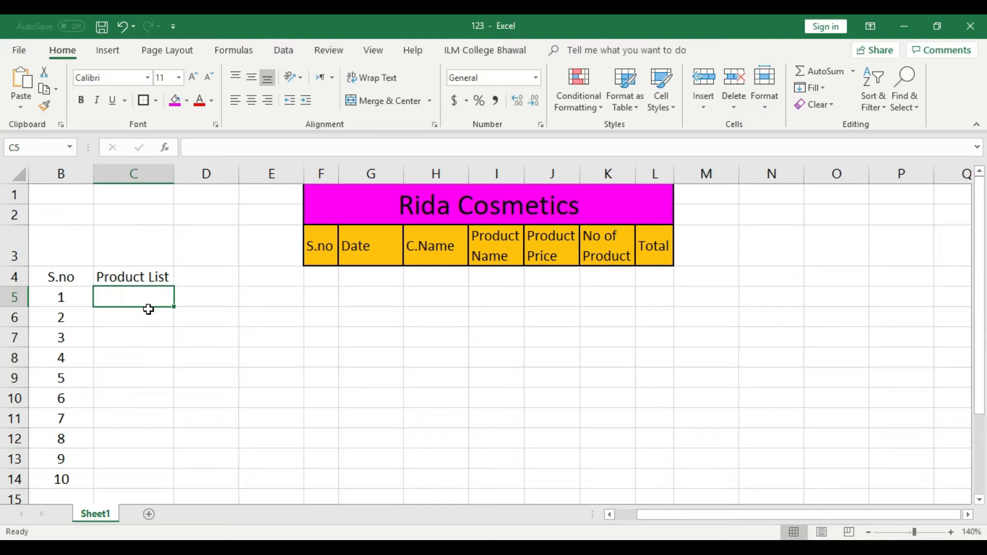
{"action": "type", "text": "Head"}
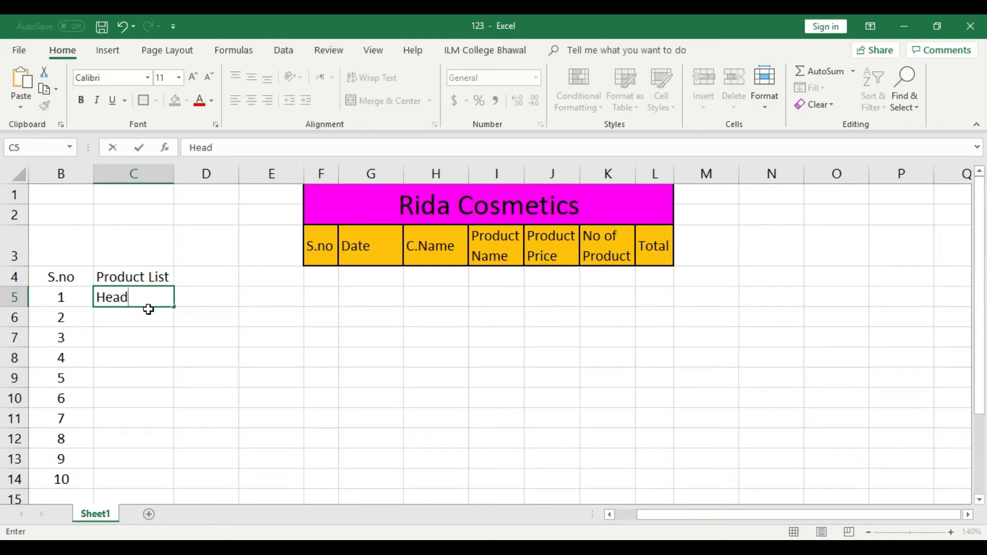
{"action": "type", "text": "sholder"}
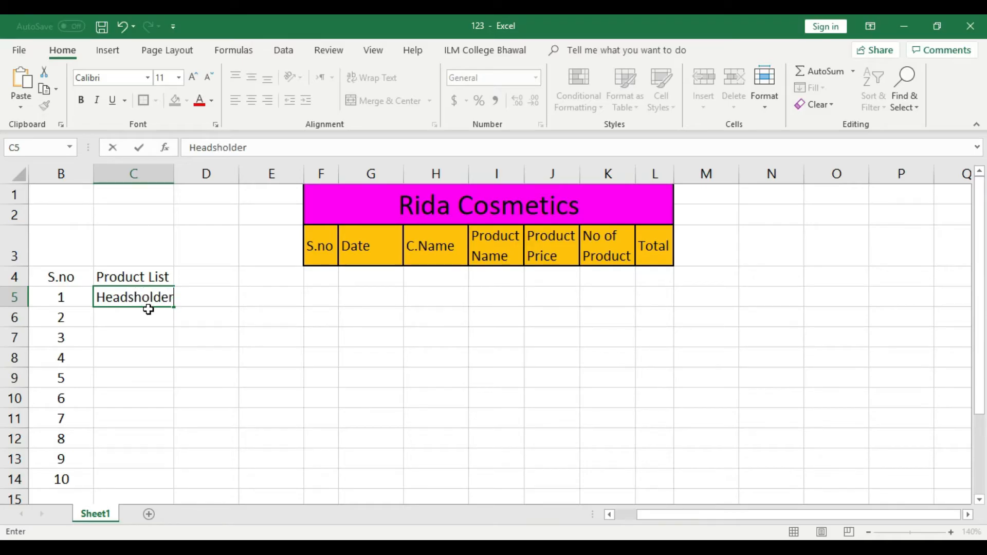
{"action": "left_click", "coordinate": [150, 346]}
{"action": "left_click_drag", "start_coordinate": [174, 174], "coordinate": [181, 175]}
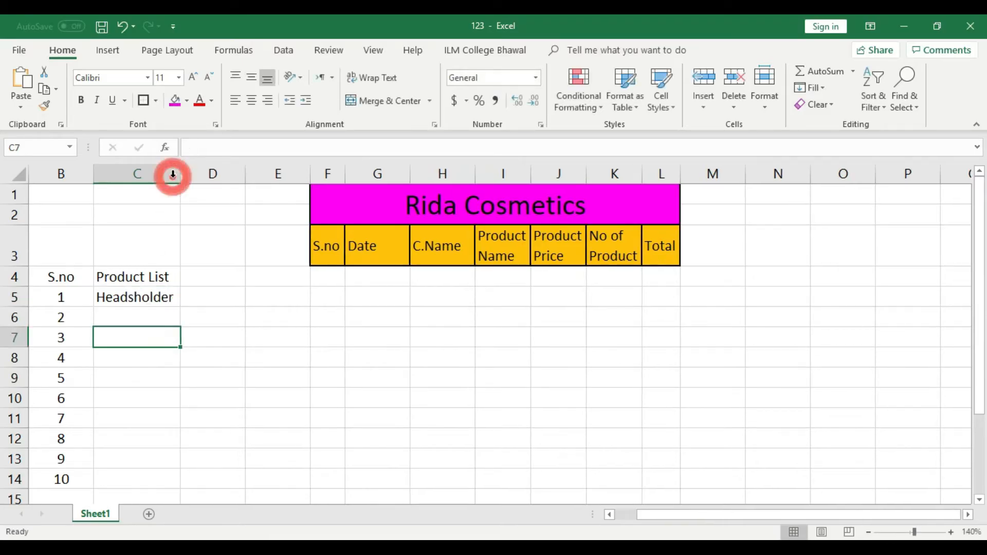
Step: Enter the heading Price in cell D4 beside the Product List heading and center it
{"action": "left_click", "coordinate": [165, 282]}
{"action": "left_click", "coordinate": [200, 277]}
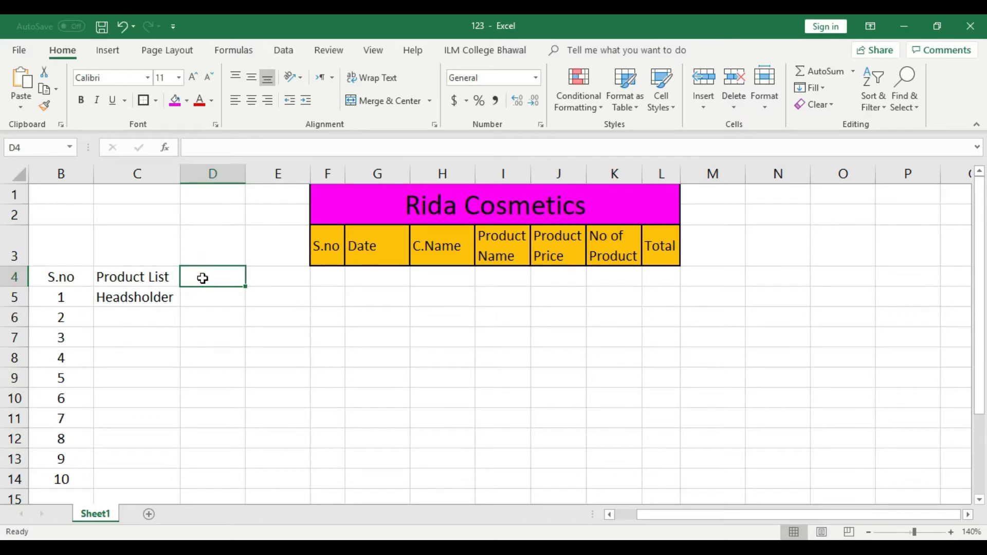
{"action": "type", "text": "Price"}
{"action": "left_click", "coordinate": [215, 292]}
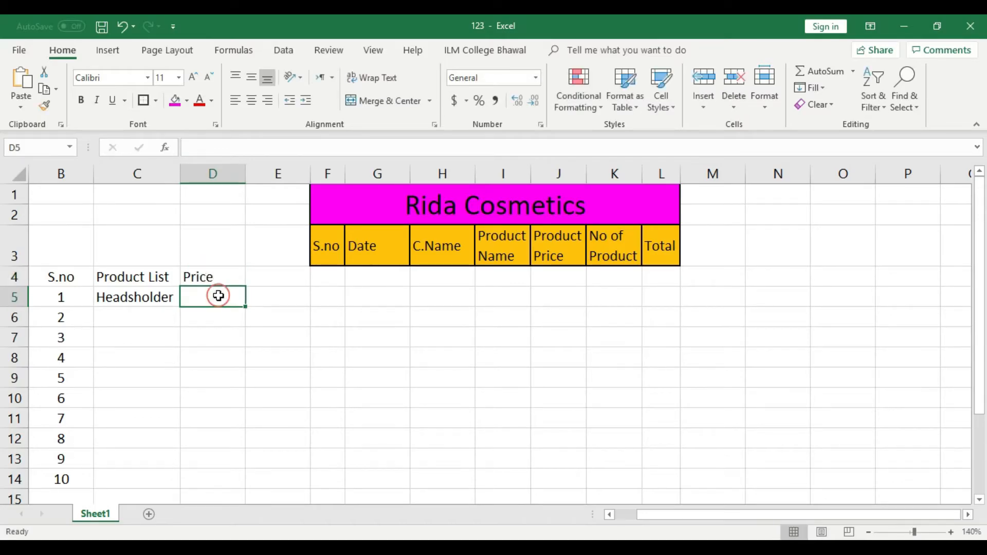
{"action": "left_click", "coordinate": [211, 274]}
{"action": "left_click", "coordinate": [251, 101]}
Step: Enter the price 190 for Headsholder in cell D5 and center cells C5:D5
{"action": "left_click", "coordinate": [216, 295]}
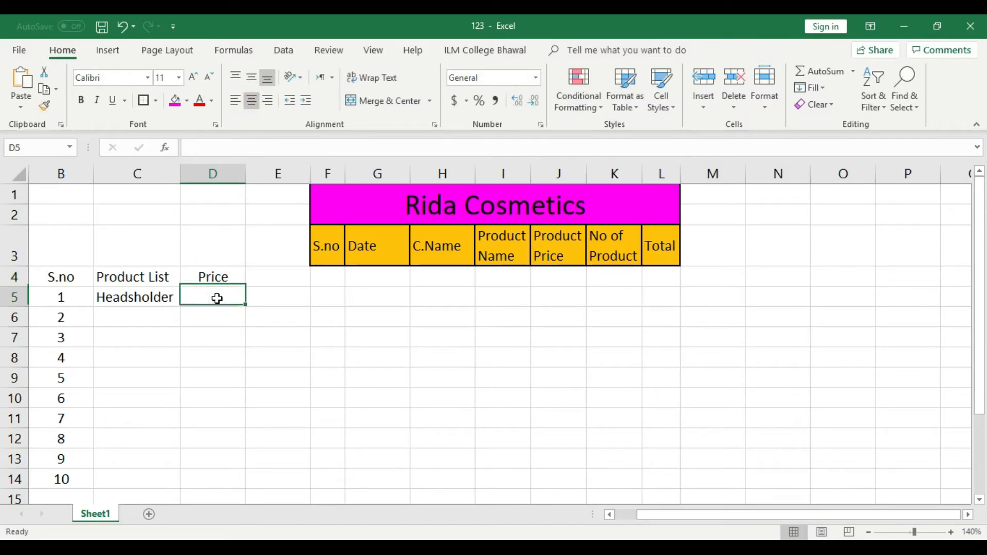
{"action": "type", "text": "190"}
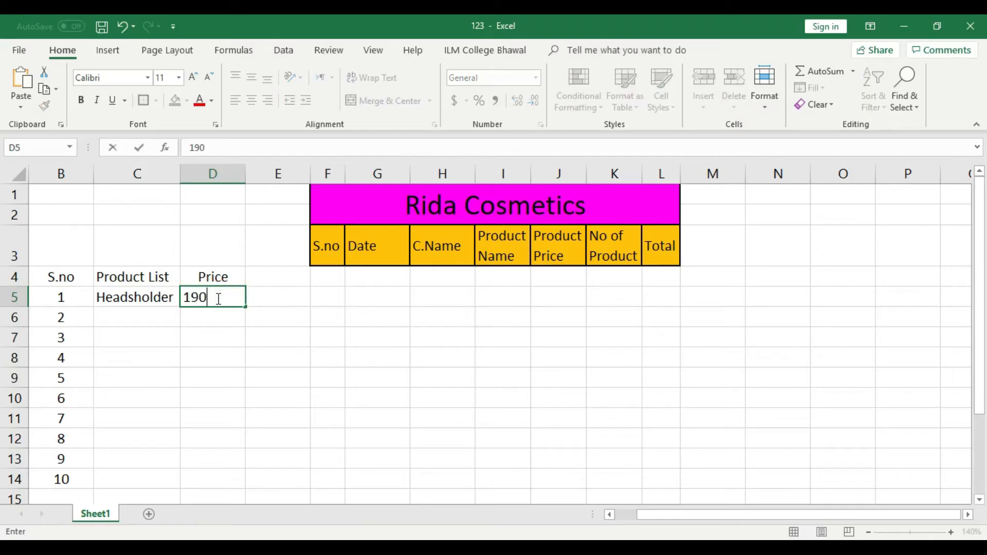
{"action": "left_click", "coordinate": [217, 317]}
{"action": "left_click_drag", "start_coordinate": [218, 296], "coordinate": [154, 295]}
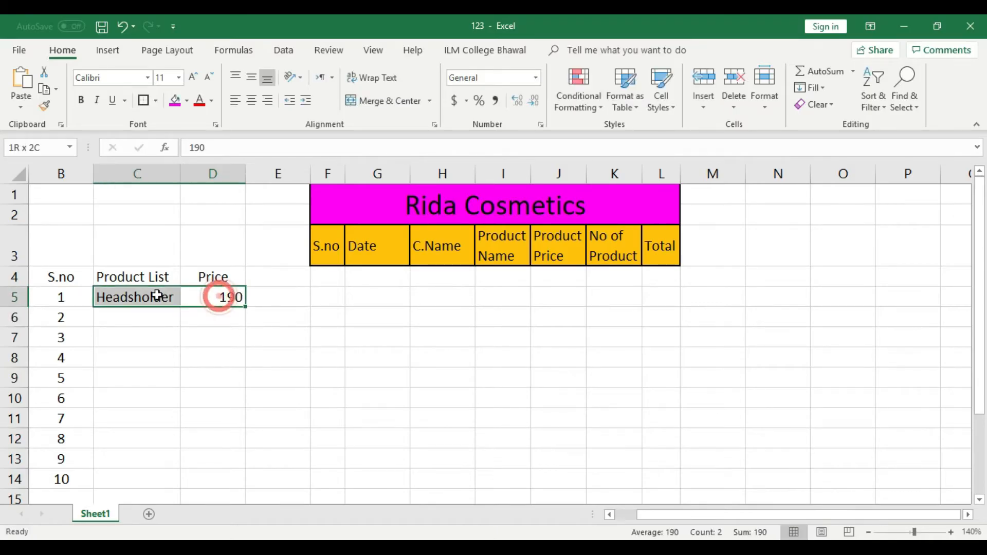
{"action": "left_click", "coordinate": [251, 100]}
Step: Enter Fair & Lovely in cell C6 as the second product
{"action": "left_click", "coordinate": [155, 322]}
{"action": "type", "text": "F"}
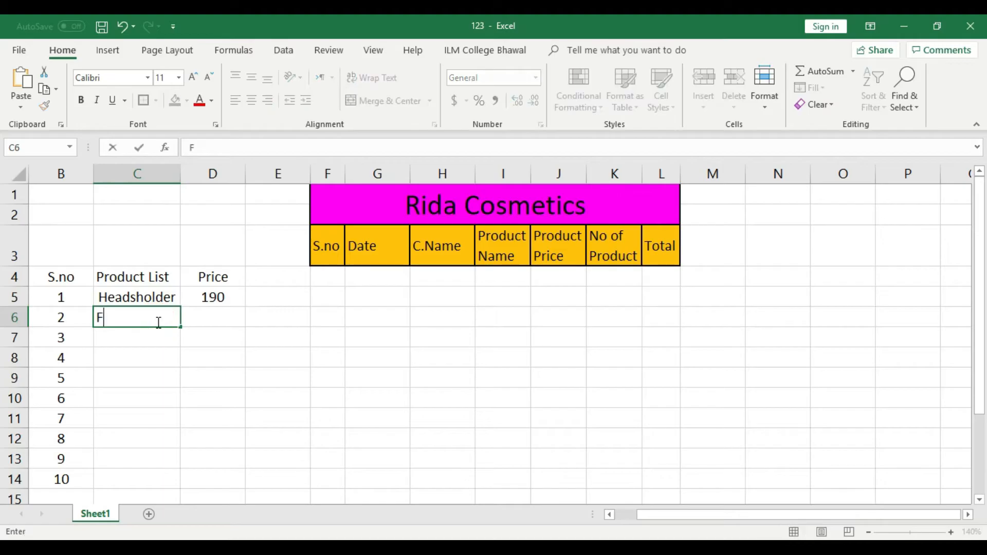
{"action": "type", "text": "air and"}
{"action": "key", "text": "BackSpace"}
{"action": "key", "text": "BackSpace"}
{"action": "key", "text": "BackSpace"}
{"action": "type", "text": "& Lovely"}
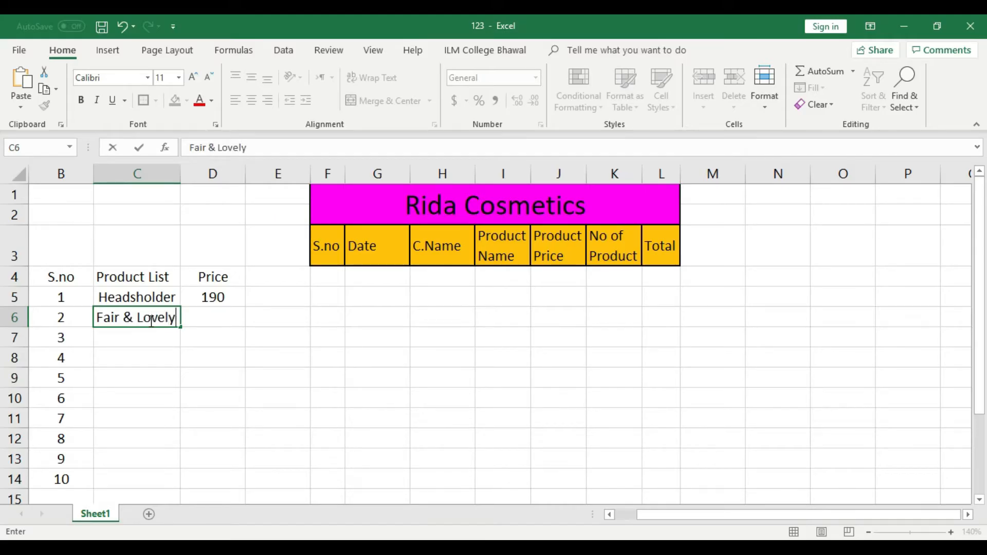
Step: Enter the price 250 for Fair & Lovely in cell D6 and center it
{"action": "left_click", "coordinate": [205, 316]}
{"action": "type", "text": "2"}
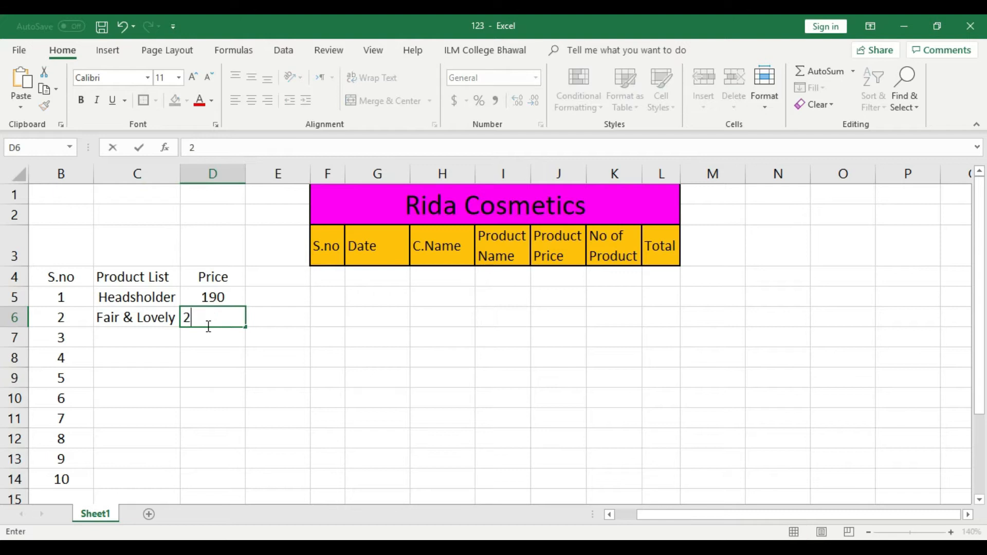
{"action": "type", "text": "50"}
{"action": "left_click", "coordinate": [209, 342]}
{"action": "left_click", "coordinate": [209, 316]}
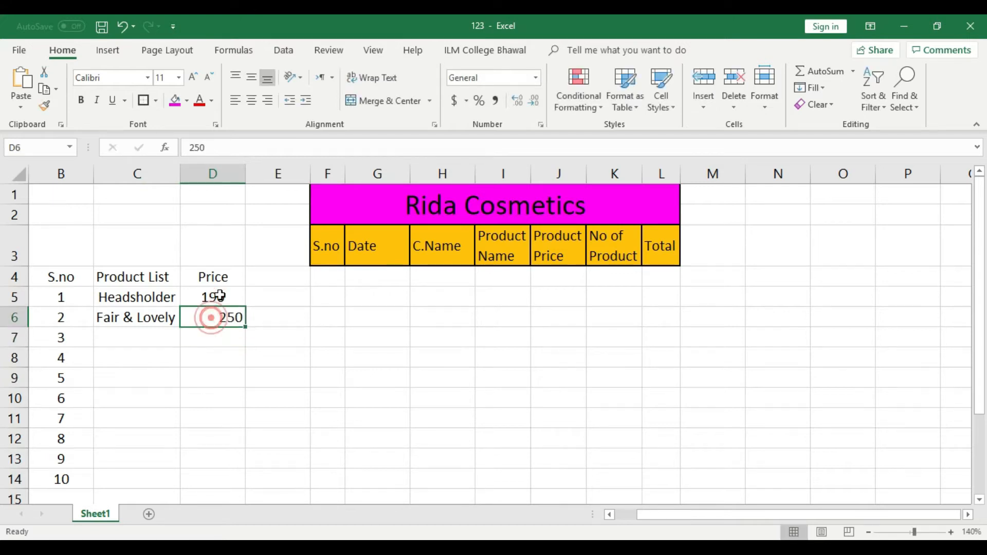
{"action": "left_click", "coordinate": [251, 101]}
Step: Add Nail Polish in cell C7 with a centered price of 120 in cell D7
{"action": "left_click", "coordinate": [139, 338]}
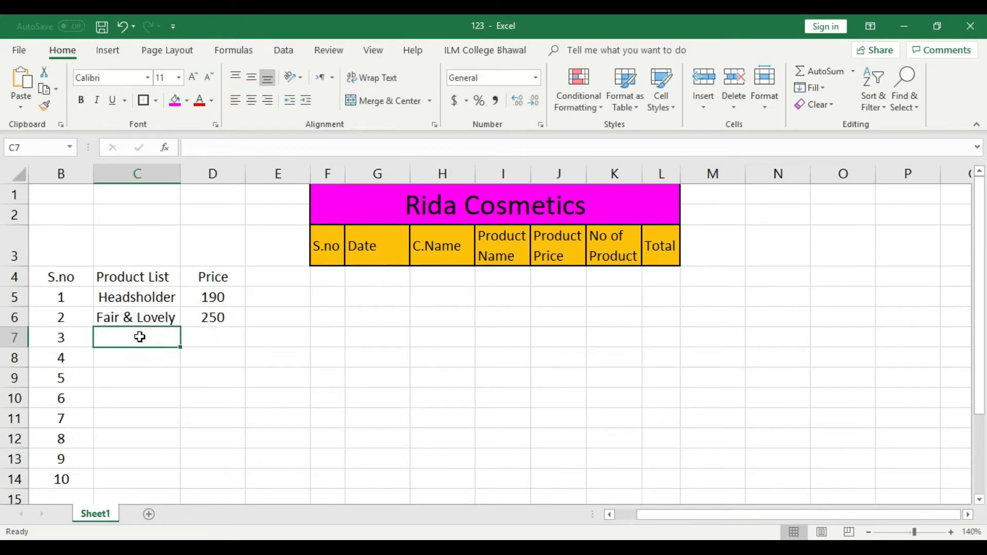
{"action": "type", "text": "N"}
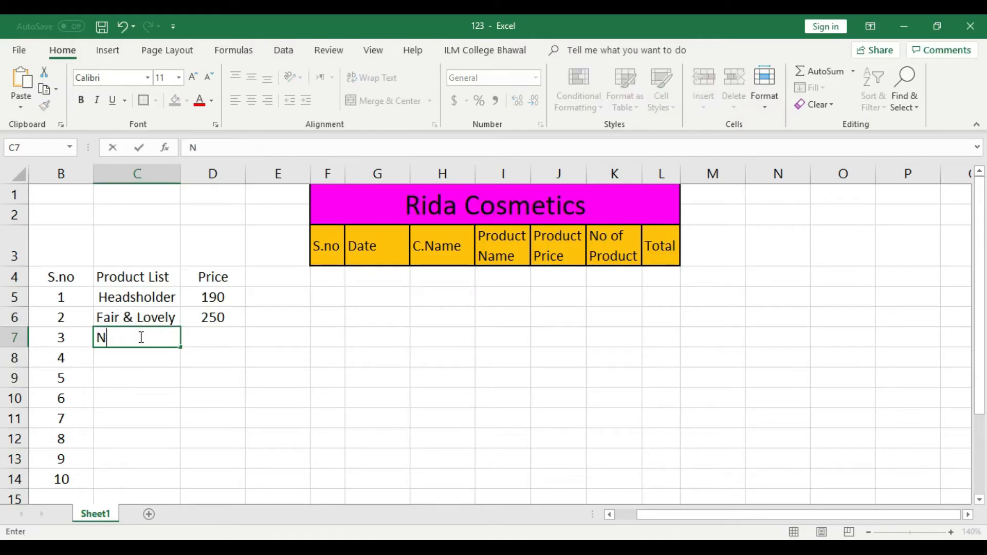
{"action": "type", "text": "ail Polish"}
{"action": "left_click", "coordinate": [207, 333]}
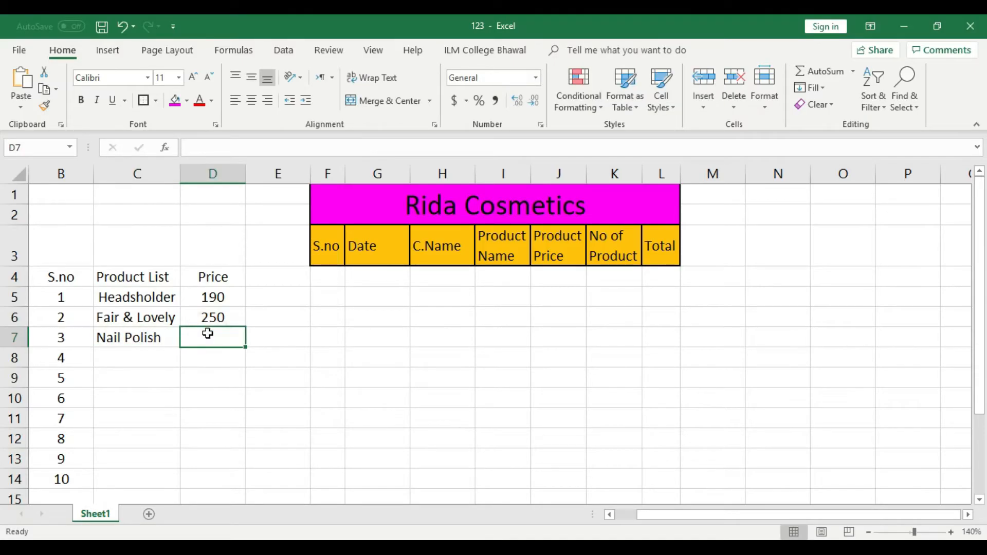
{"action": "type", "text": "120"}
{"action": "left_click", "coordinate": [214, 353]}
{"action": "left_click", "coordinate": [199, 338]}
{"action": "left_click", "coordinate": [251, 106]}
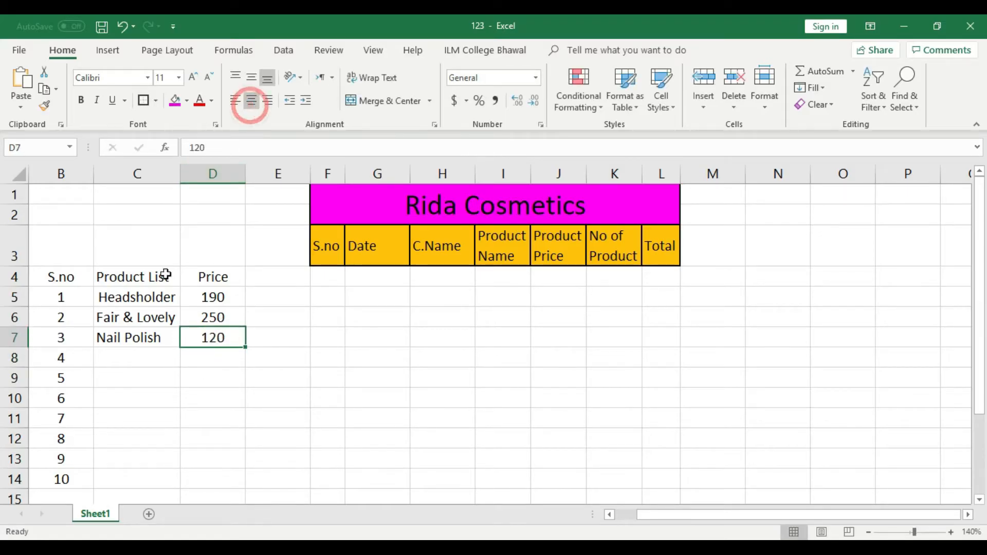
Step: Add Bleach Cream in cell C8 with the price 140 in cell D8, and widen column C to fit
{"action": "left_click", "coordinate": [128, 354]}
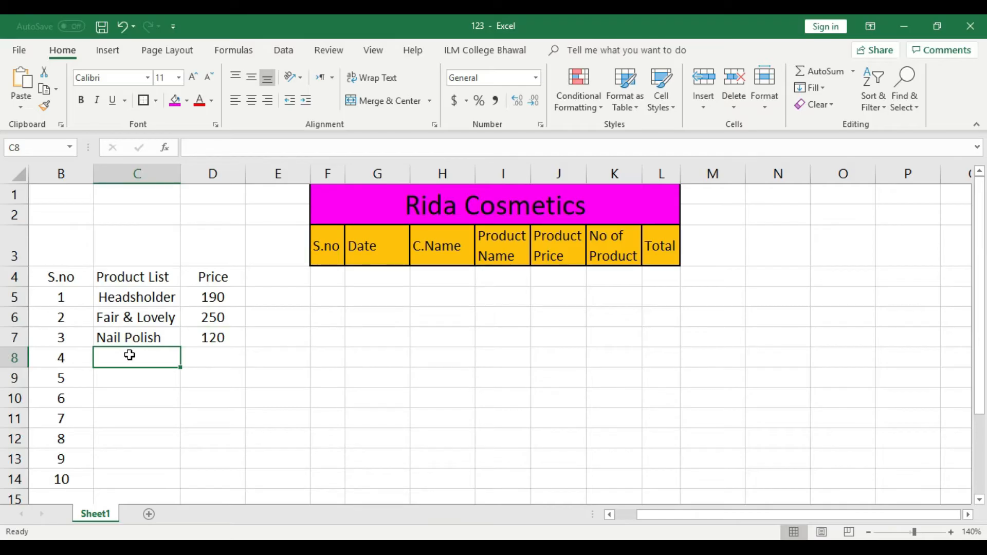
{"action": "type", "text": "Bleach"}
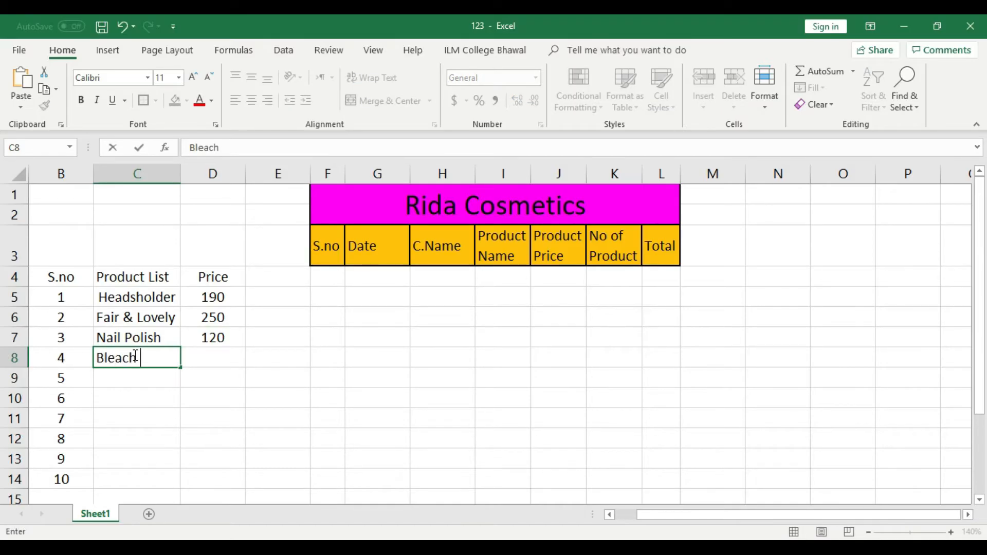
{"action": "type", "text": " Cream"}
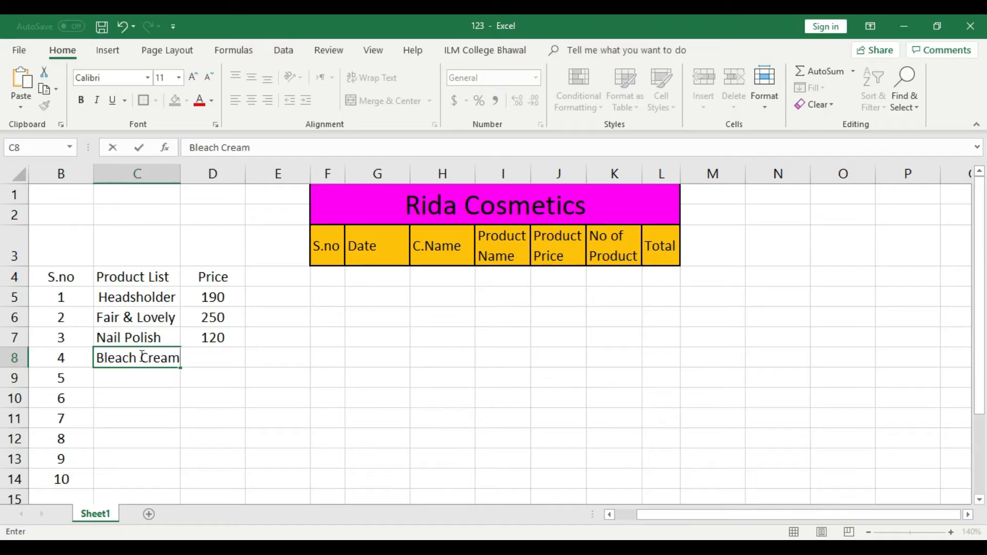
{"action": "left_click", "coordinate": [222, 357]}
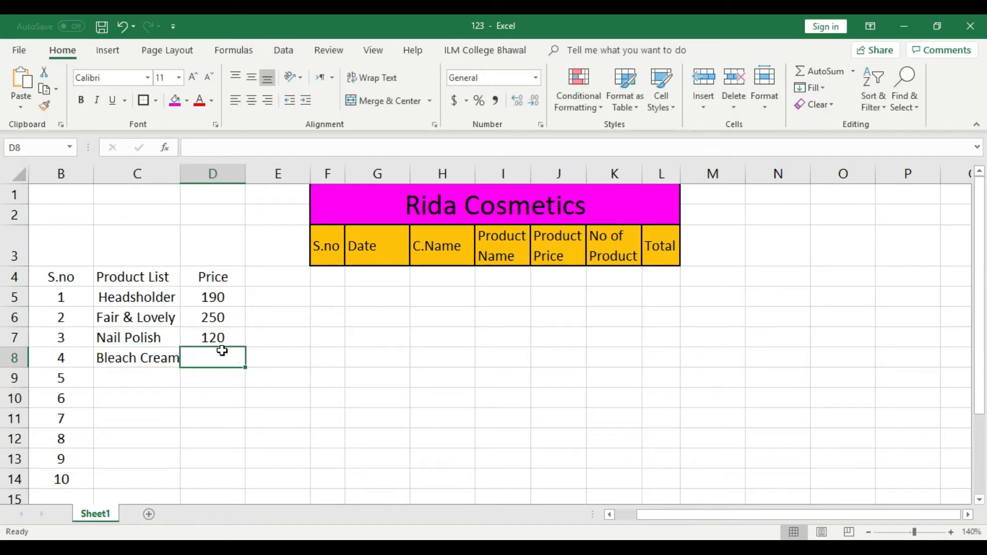
{"action": "type", "text": "140"}
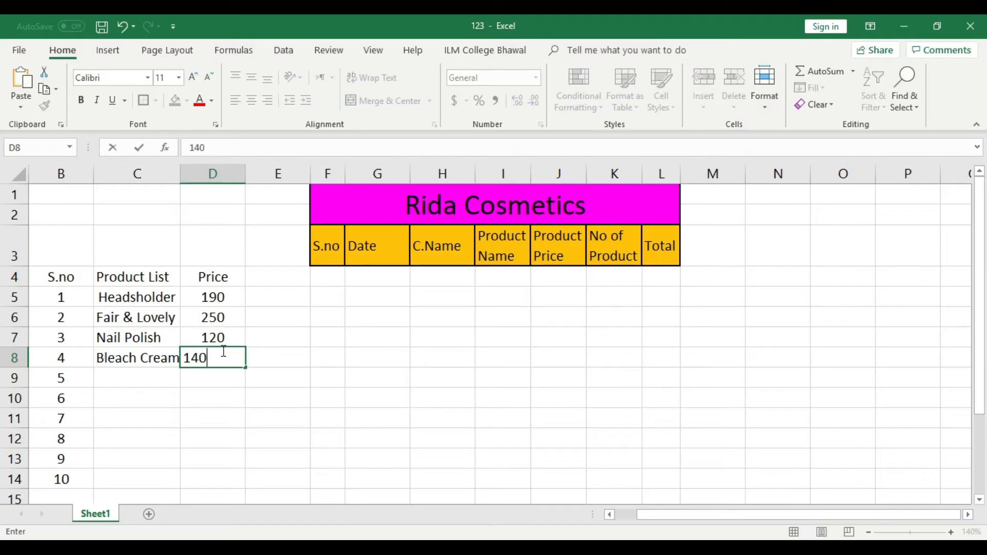
{"action": "left_click", "coordinate": [226, 375]}
{"action": "double_click", "coordinate": [179, 174]}
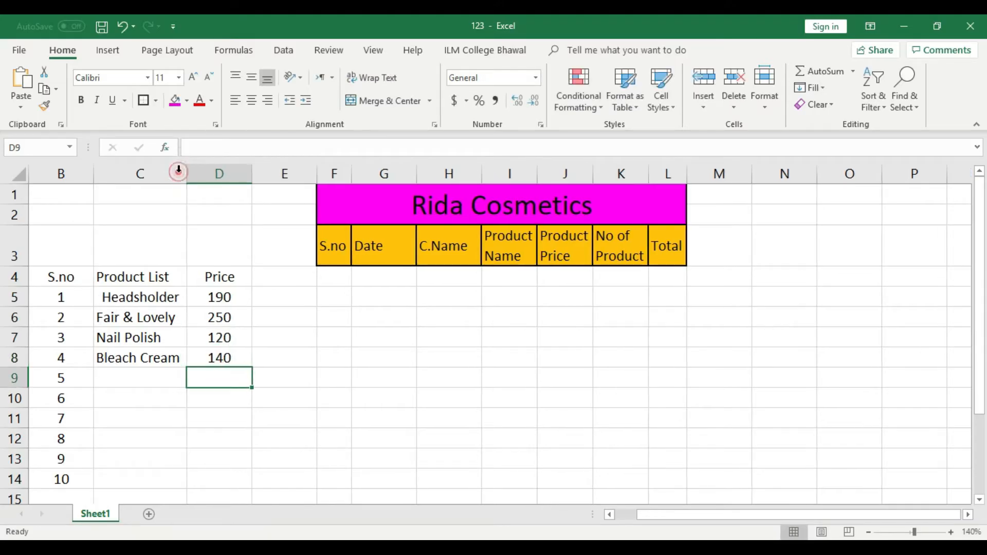
Step: Enter Sunslick Shampo in cell C9 as the fifth product and widen column C to fit it
{"action": "left_click", "coordinate": [162, 378]}
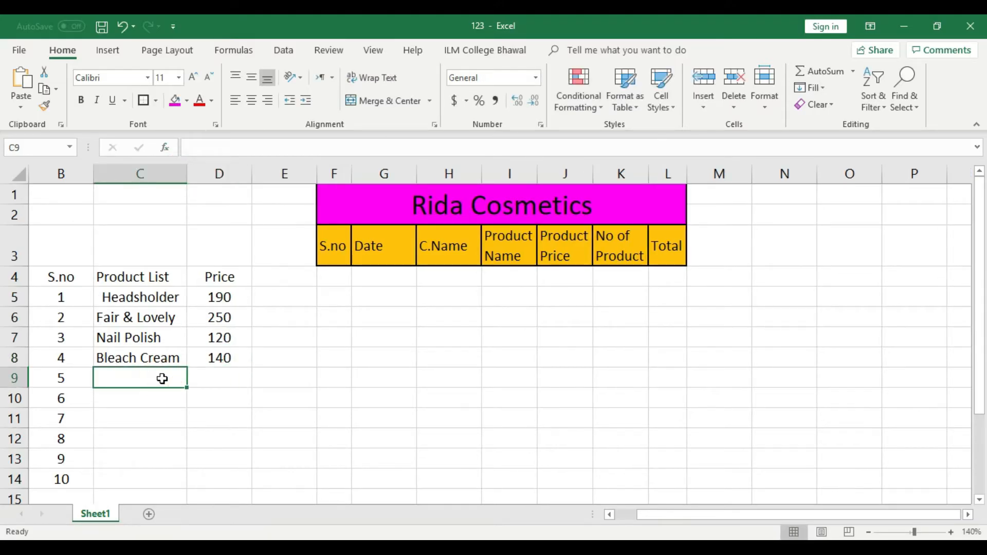
{"action": "type", "text": "Sun"}
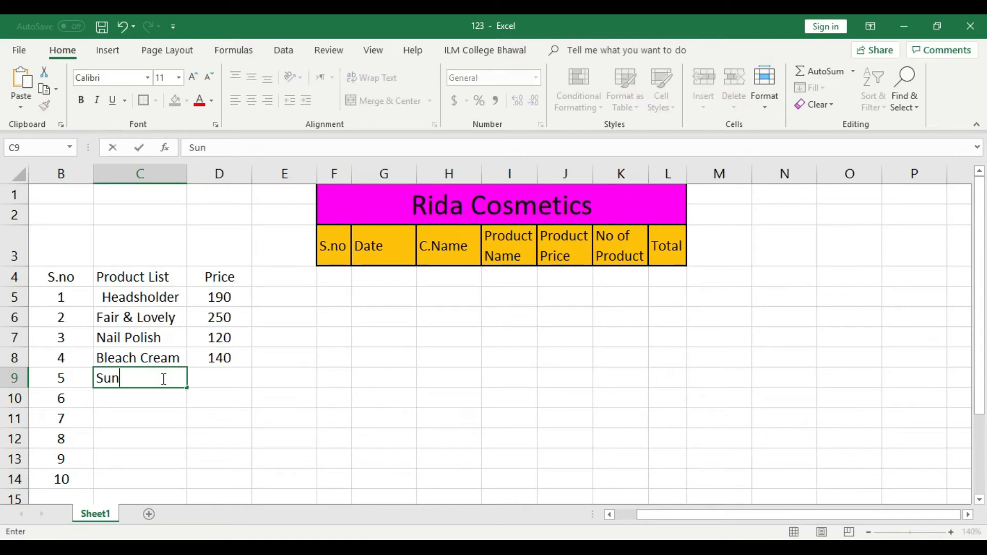
{"action": "type", "text": "slick Sham"}
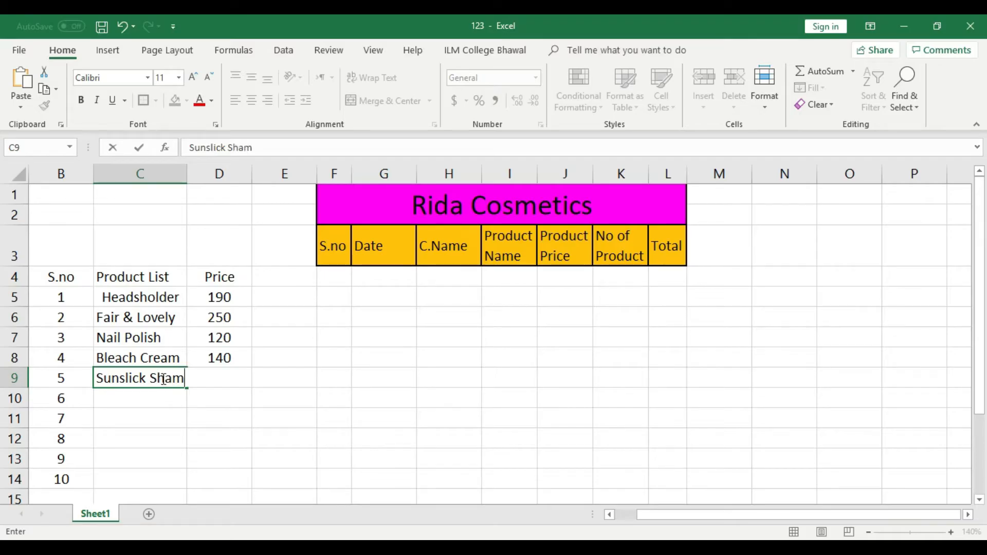
{"action": "key", "text": "Return"}
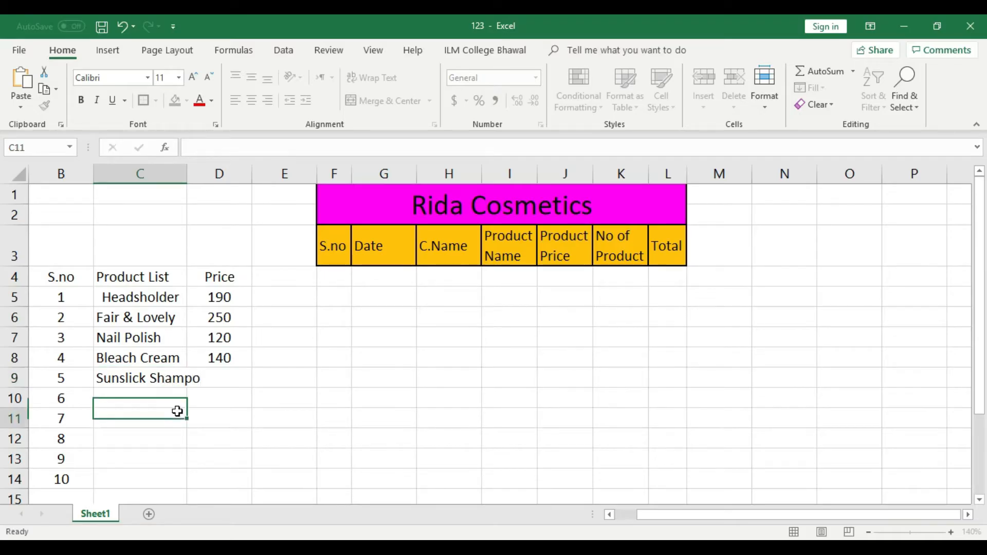
{"action": "left_click", "coordinate": [178, 415]}
Step: Enter the price 220 for Sunslick Shampo in cell D9
{"action": "left_click", "coordinate": [236, 373]}
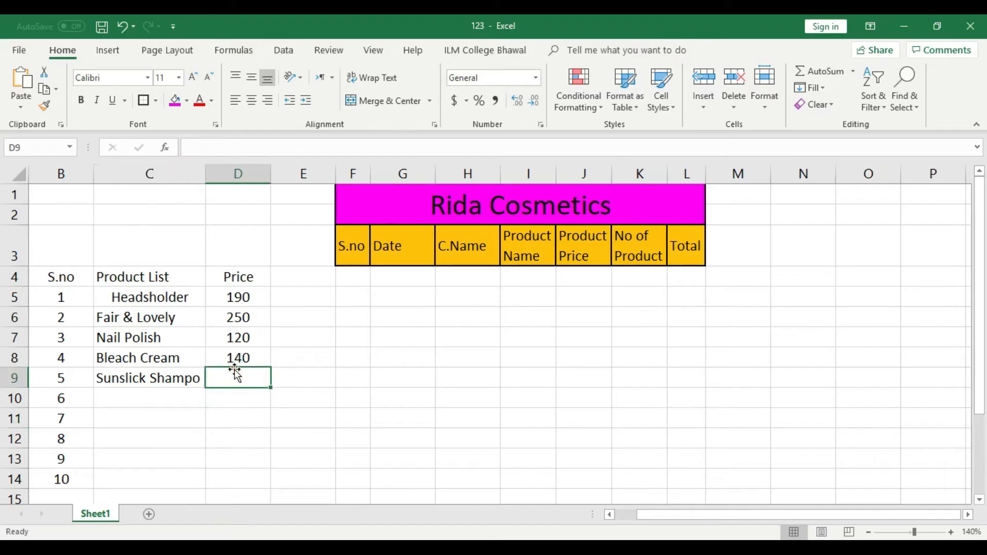
{"action": "type", "text": "2"}
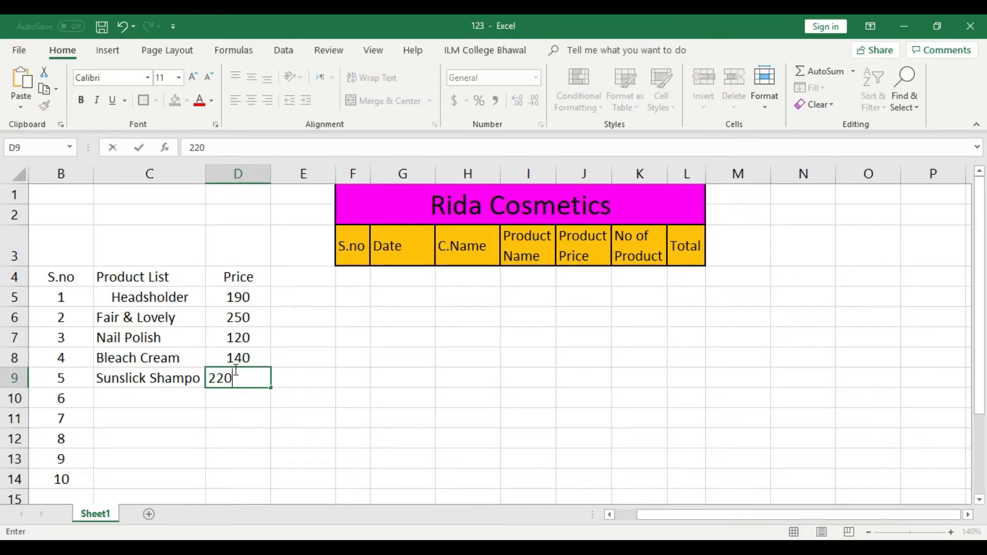
{"action": "type", "text": "20"}
{"action": "left_click", "coordinate": [238, 417]}
{"action": "left_click", "coordinate": [238, 377]}
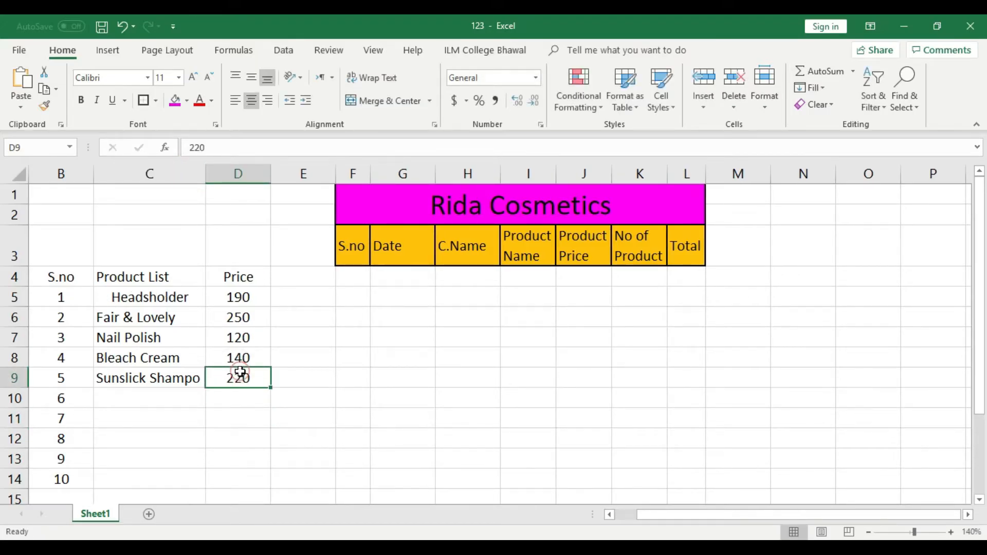
Step: Fit column D to its contents, and add Hand Wash in cell C10 with the price 350 in cell D10
{"action": "double_click", "coordinate": [266, 173]}
{"action": "left_click", "coordinate": [160, 400]}
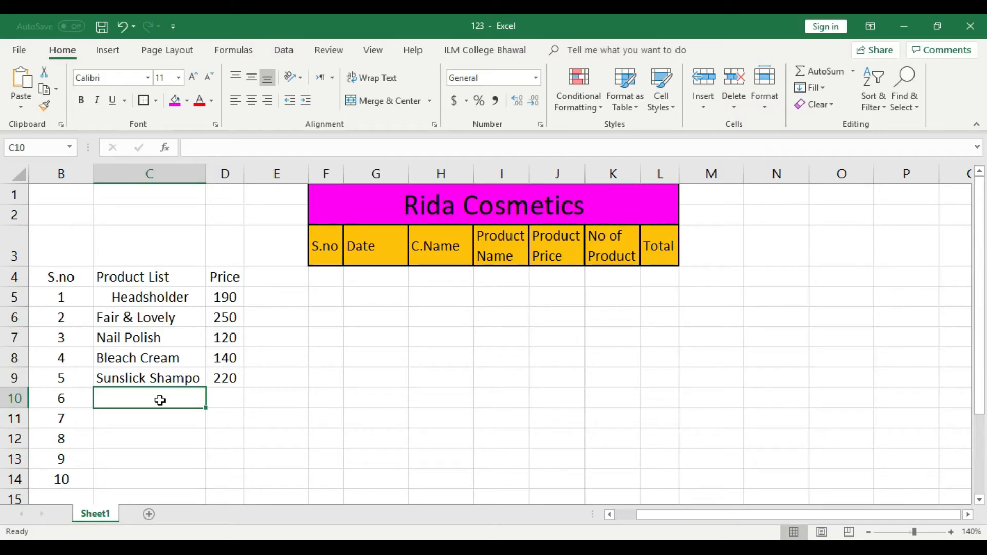
{"action": "type", "text": "Hand Wash"}
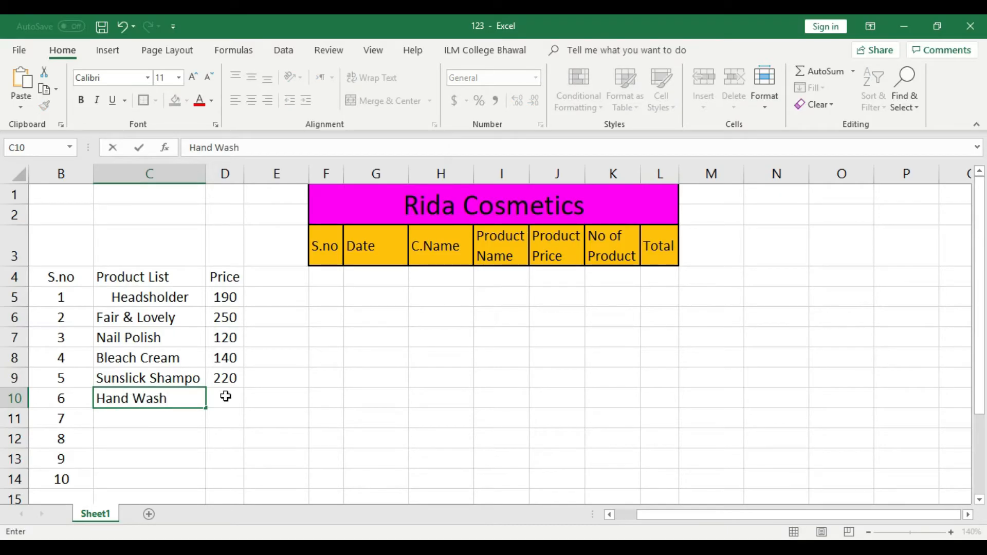
{"action": "left_click", "coordinate": [226, 396]}
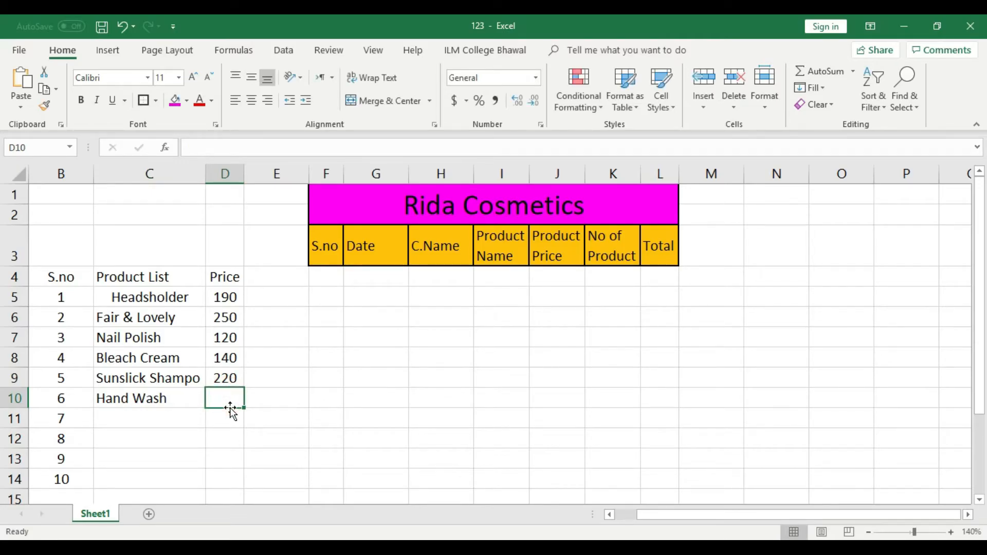
{"action": "type", "text": "350"}
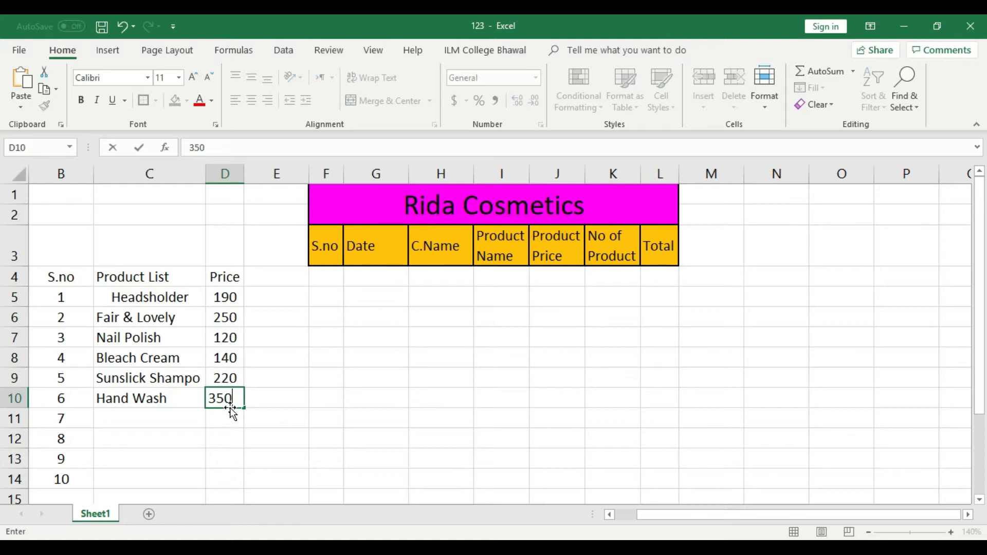
Step: Add Perform as the seventh product in cell C11 with the price 700 in cell D11
{"action": "left_click", "coordinate": [173, 423]}
{"action": "type", "text": "P"}
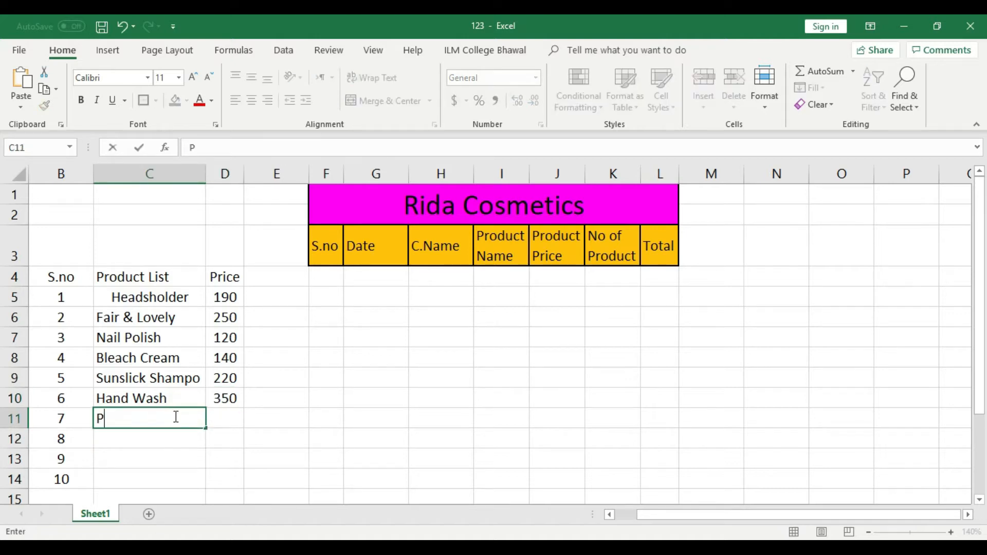
{"action": "type", "text": "erform"}
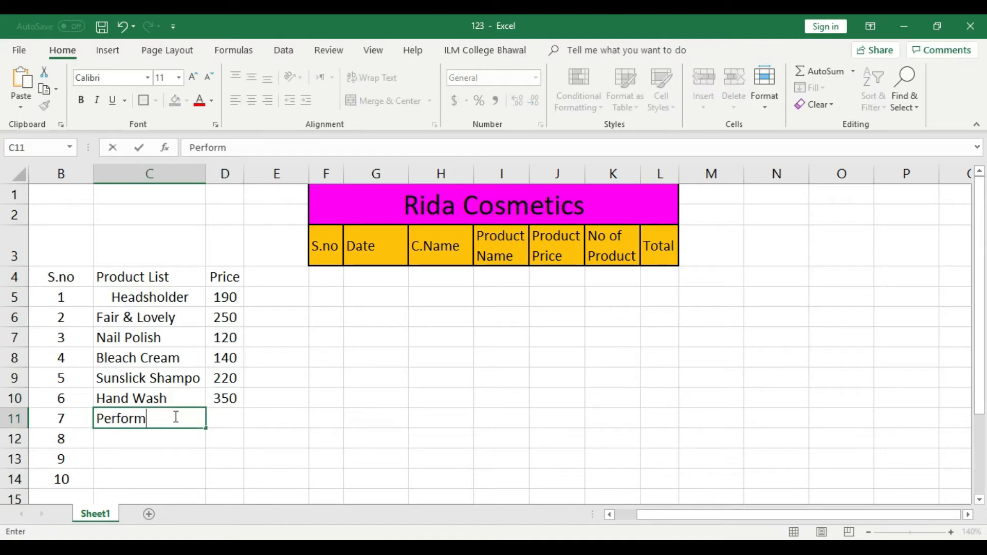
{"action": "left_click", "coordinate": [229, 418]}
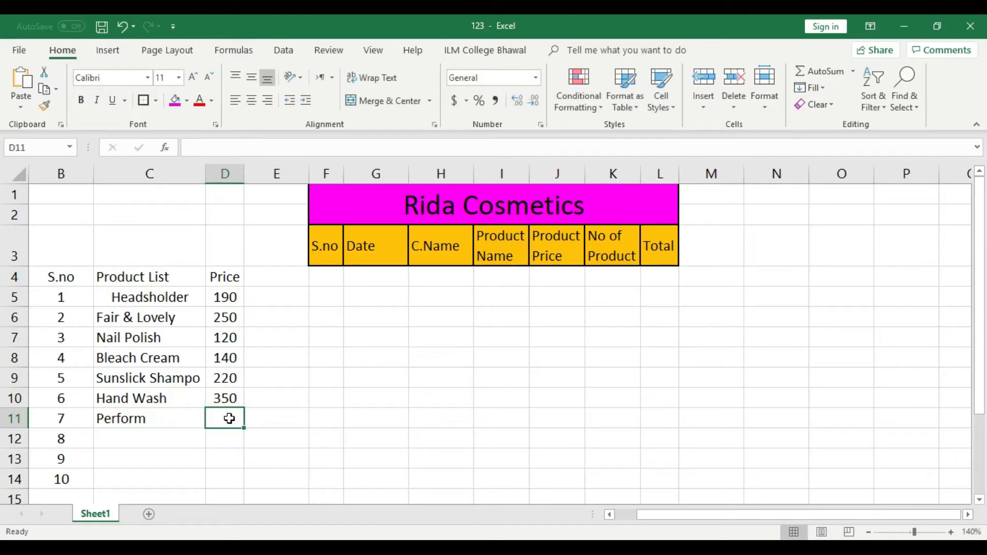
{"action": "type", "text": "7"}
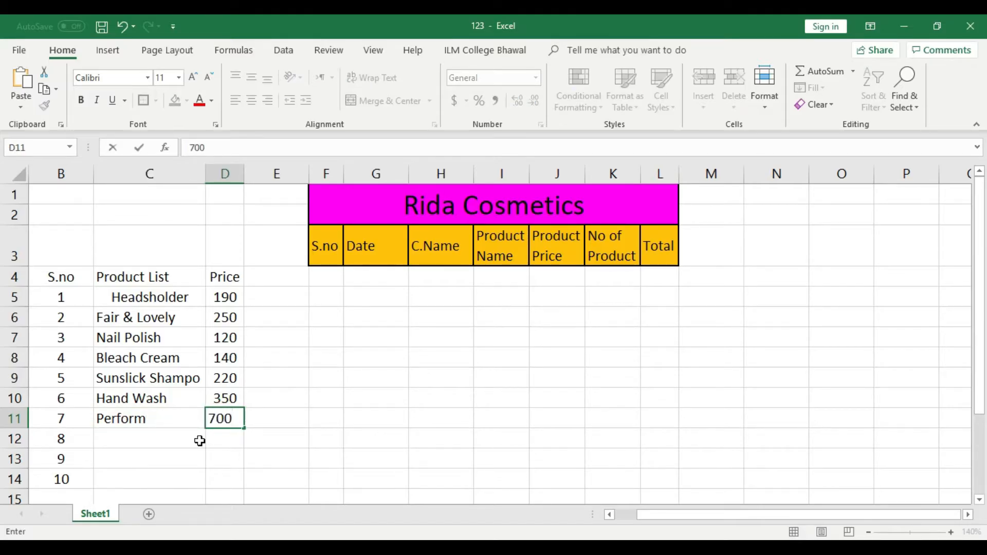
{"action": "type", "text": "00"}
Step: Add Body Spary as the eighth product in cell C12 with the price 800 in cell D12
{"action": "left_click", "coordinate": [161, 441]}
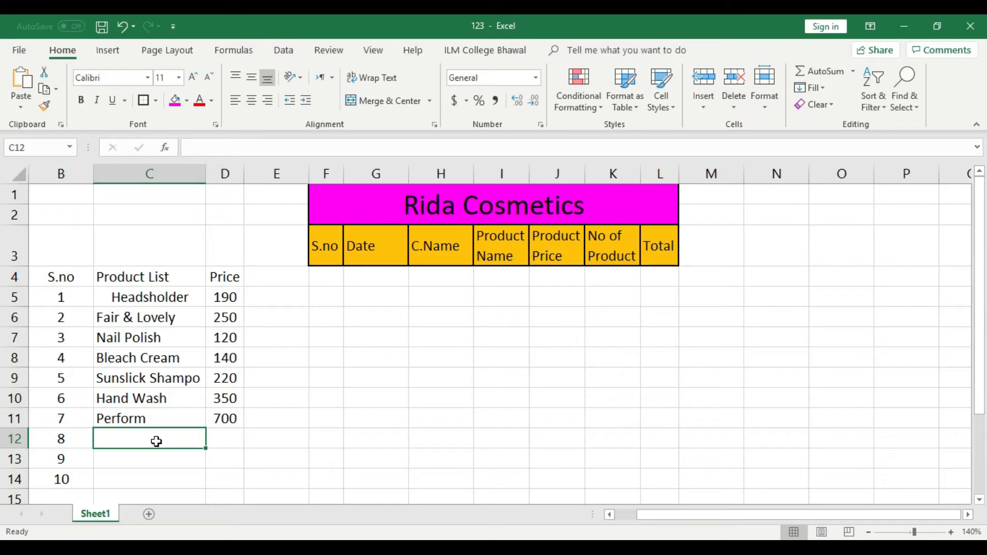
{"action": "type", "text": "Body Spary"}
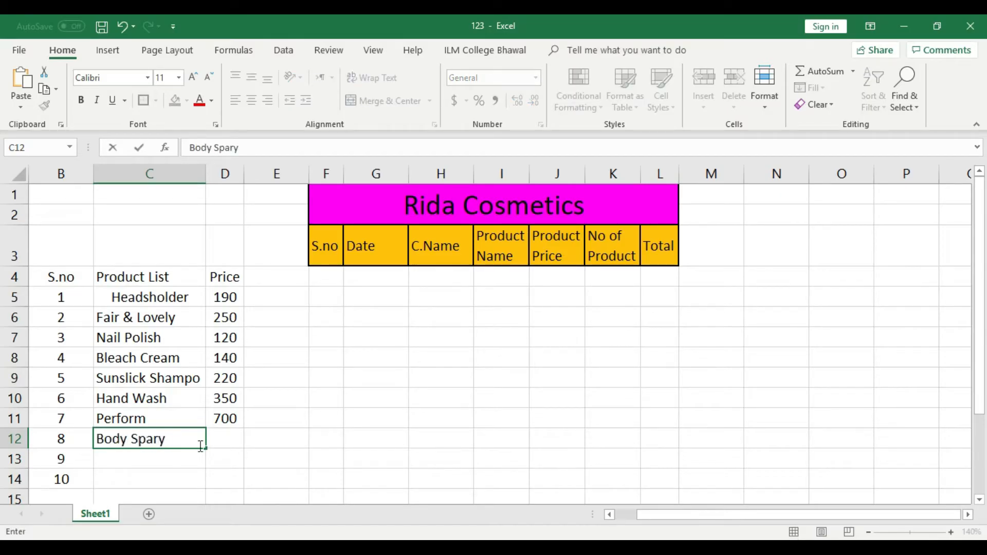
{"action": "left_click", "coordinate": [215, 436]}
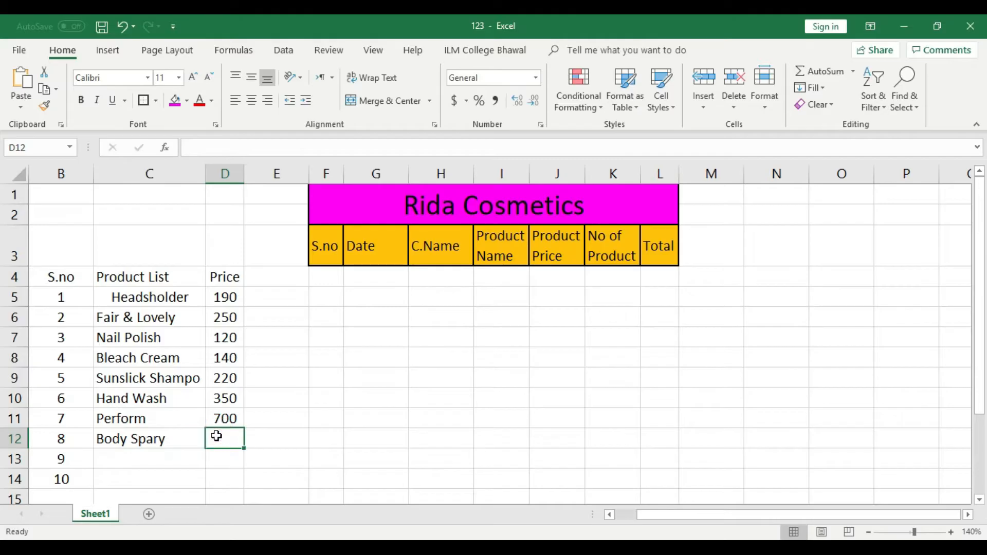
{"action": "type", "text": "800"}
Step: Add Bio Amna Shampo in cell C13 with the price 380 in cell D13, and widen column C to fit
{"action": "left_click", "coordinate": [156, 456]}
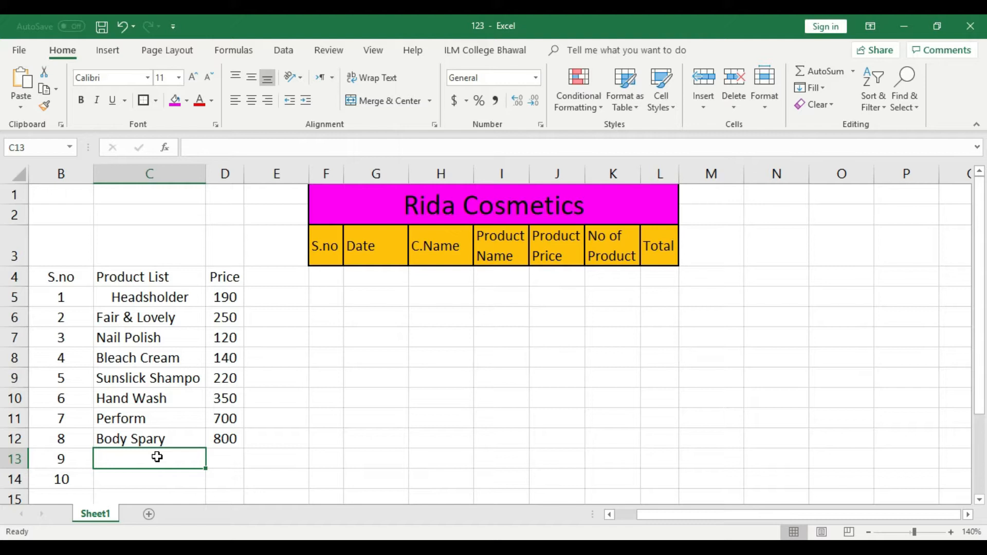
{"action": "type", "text": "Bio"}
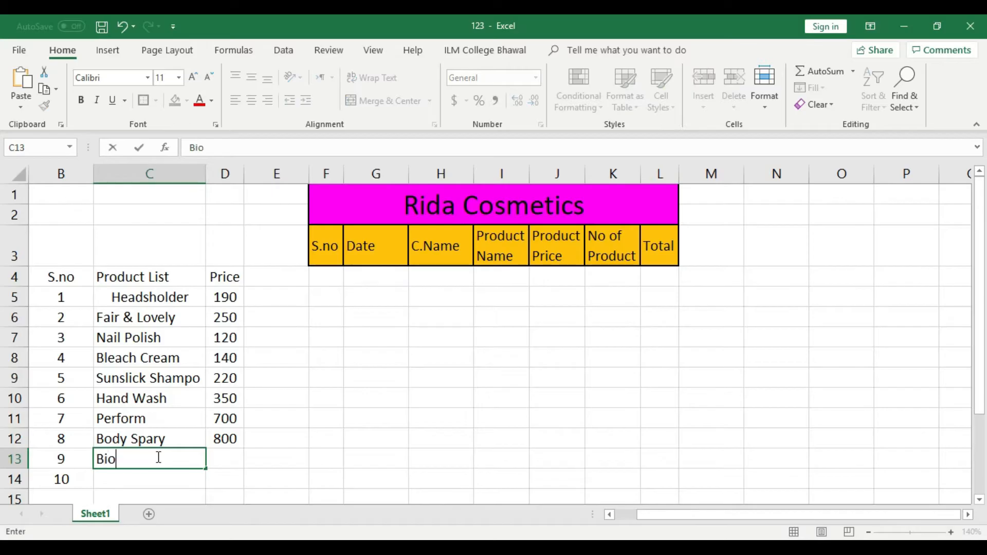
{"action": "type", "text": " Amna Sh"}
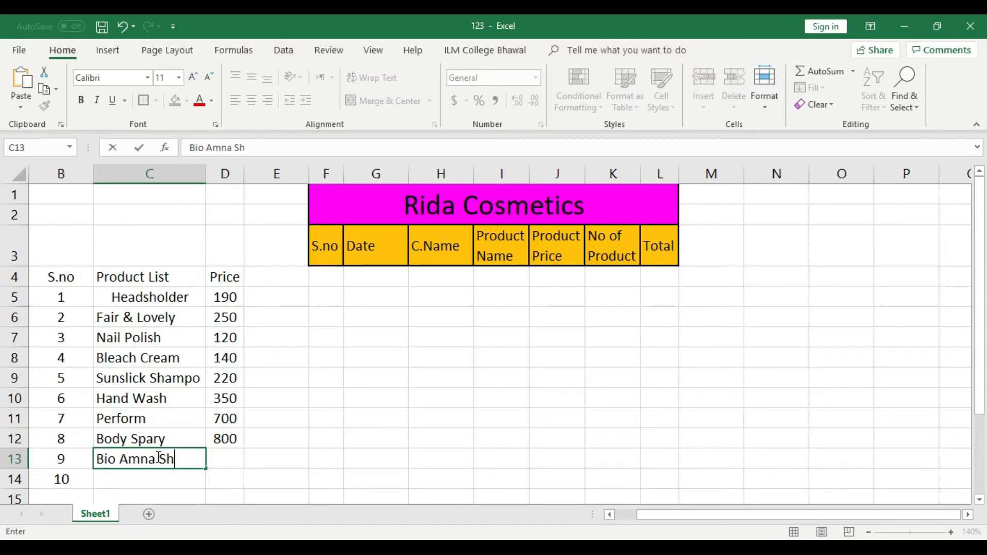
{"action": "type", "text": "ampo"}
{"action": "left_click", "coordinate": [253, 464]}
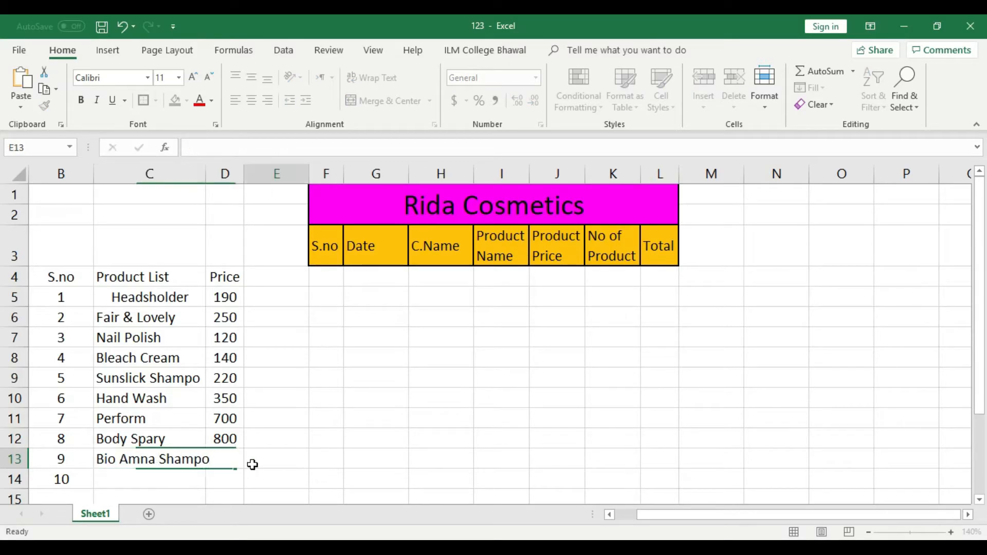
{"action": "left_click", "coordinate": [225, 458]}
{"action": "double_click", "coordinate": [205, 174]}
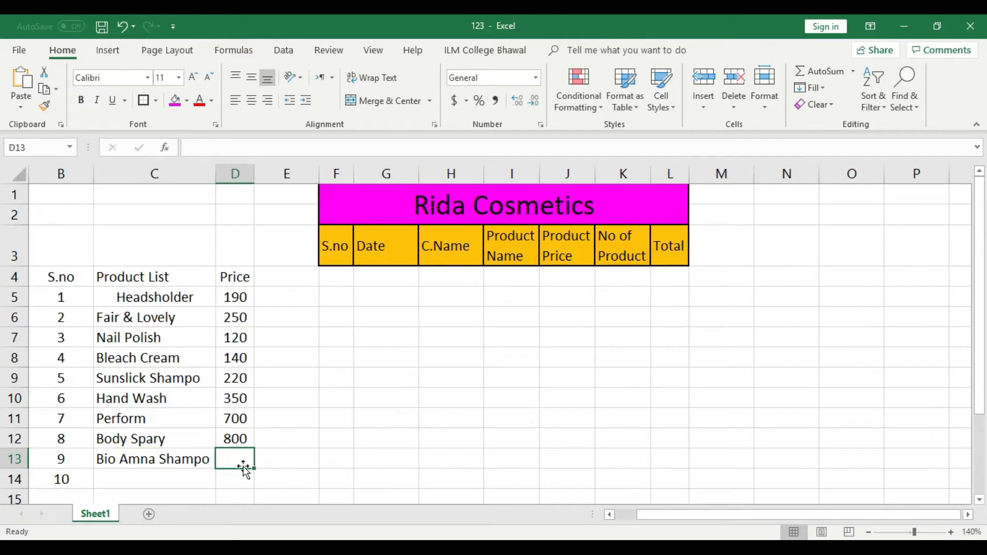
{"action": "type", "text": "380"}
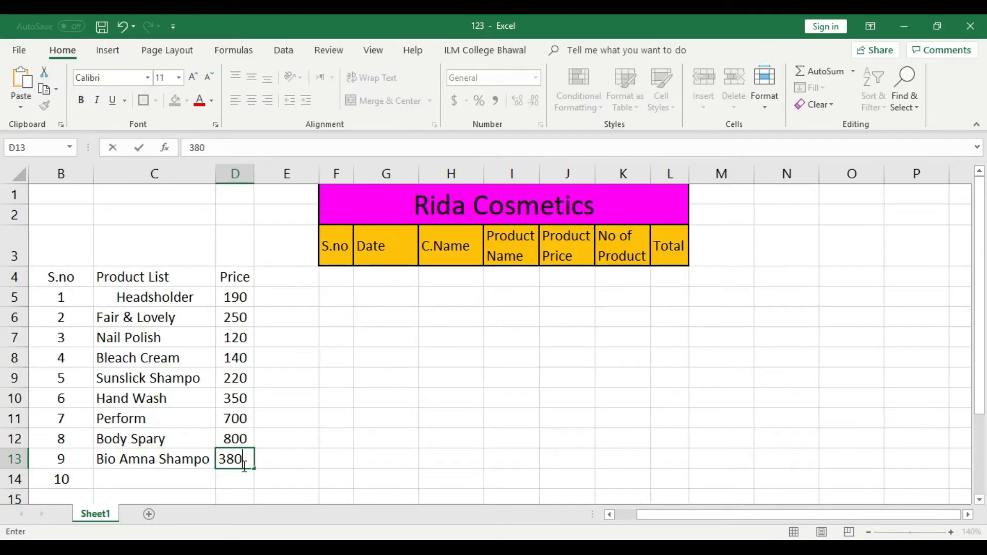
{"action": "left_click", "coordinate": [274, 454]}
Step: Add Face Wash as the tenth product in cell C14 with the price 550 in cell D14
{"action": "left_click", "coordinate": [169, 480]}
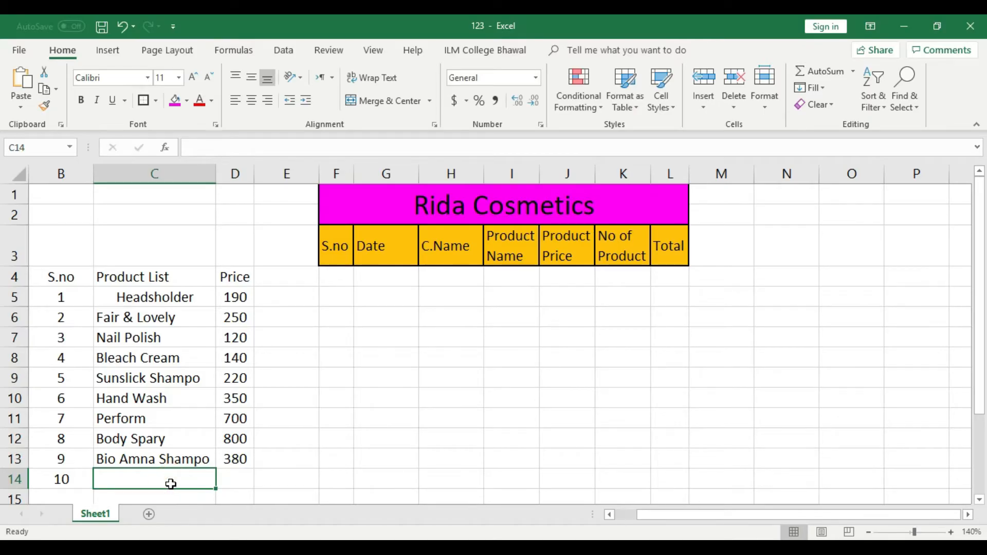
{"action": "type", "text": "Face Wash"}
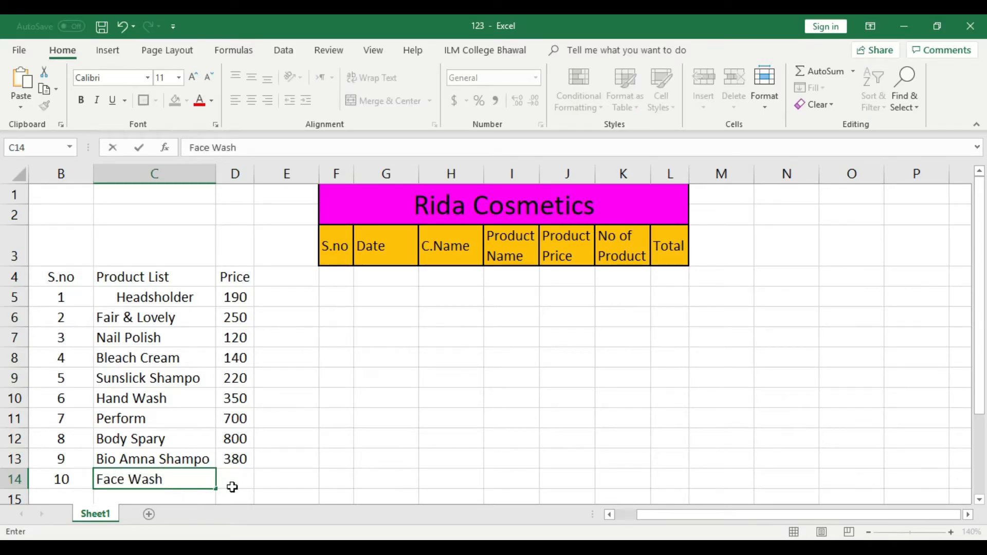
{"action": "left_click", "coordinate": [233, 487]}
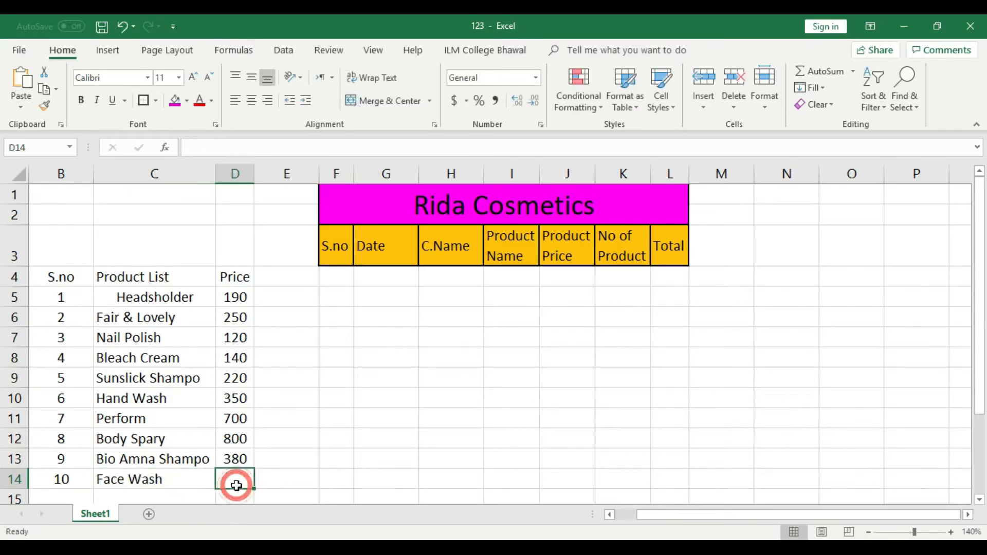
{"action": "type", "text": "550"}
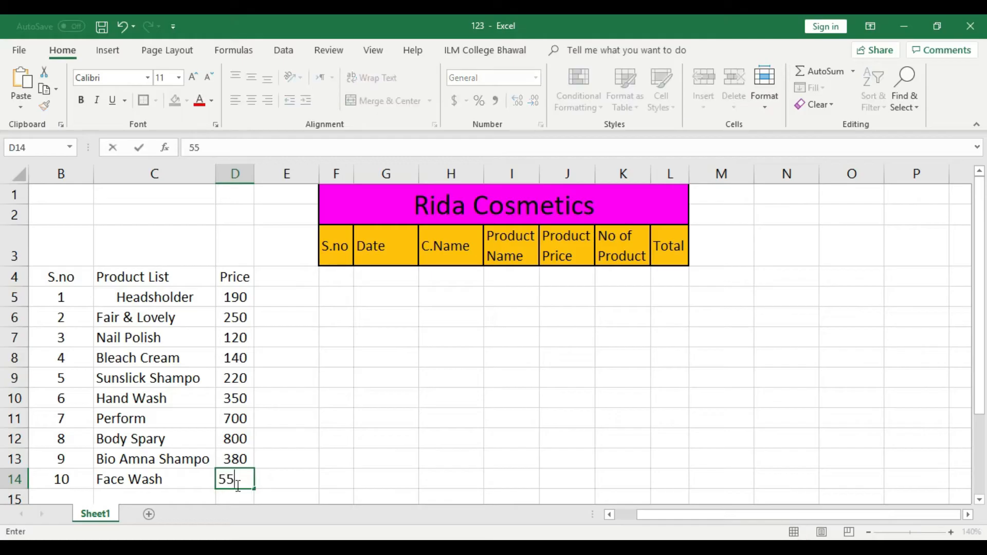
{"action": "left_click", "coordinate": [296, 471]}
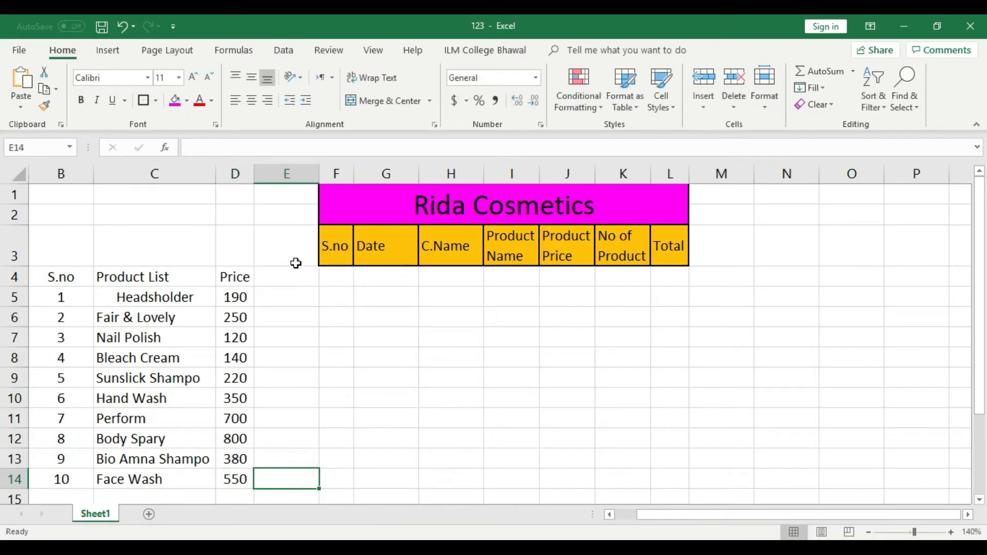
Step: Insert a blank column at column F, between the product list and the Rida Cosmetics table
{"action": "left_click", "coordinate": [339, 176]}
{"action": "right_click", "coordinate": [340, 175]}
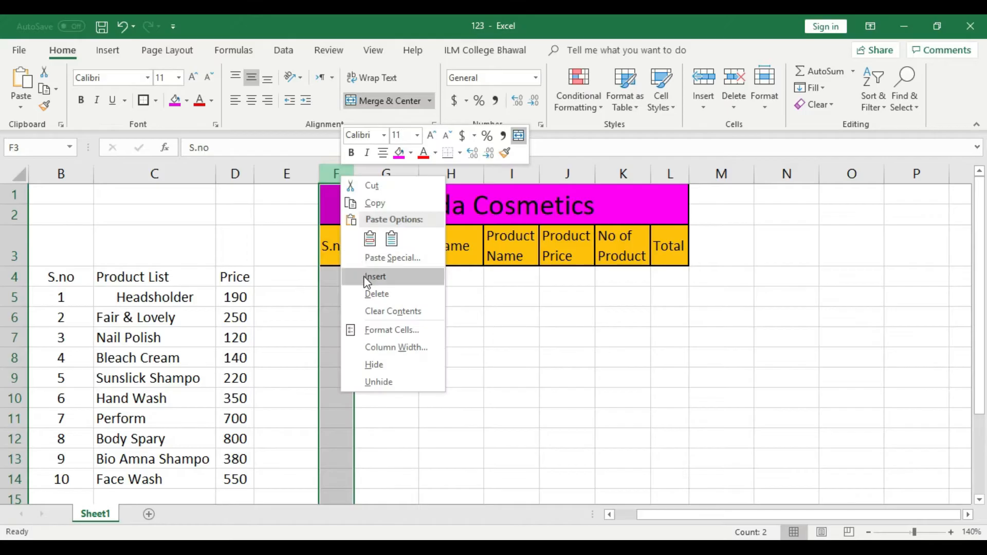
{"action": "left_click", "coordinate": [363, 277]}
{"action": "left_click", "coordinate": [491, 333]}
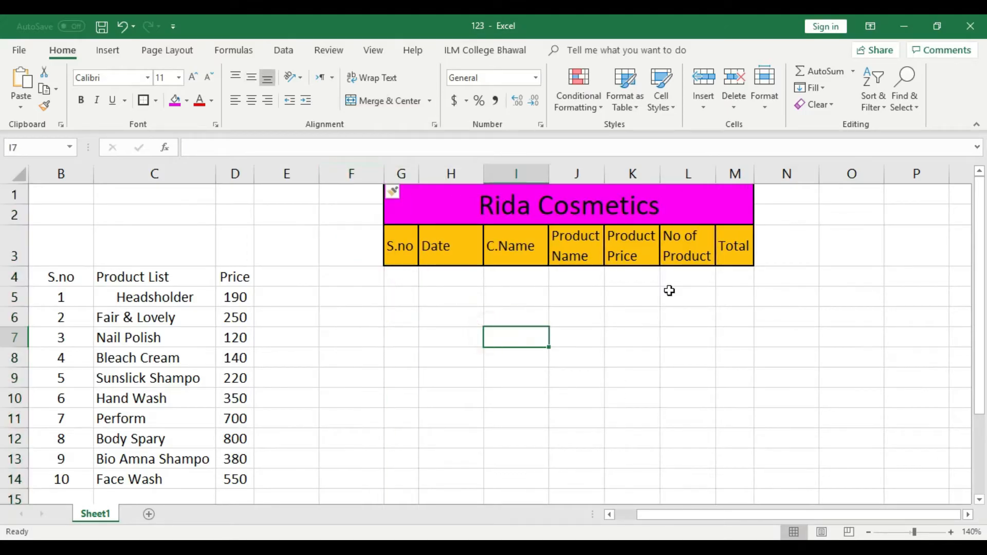
Step: Narrow column B to fit the serial numbers of the product list
{"action": "left_click", "coordinate": [72, 250]}
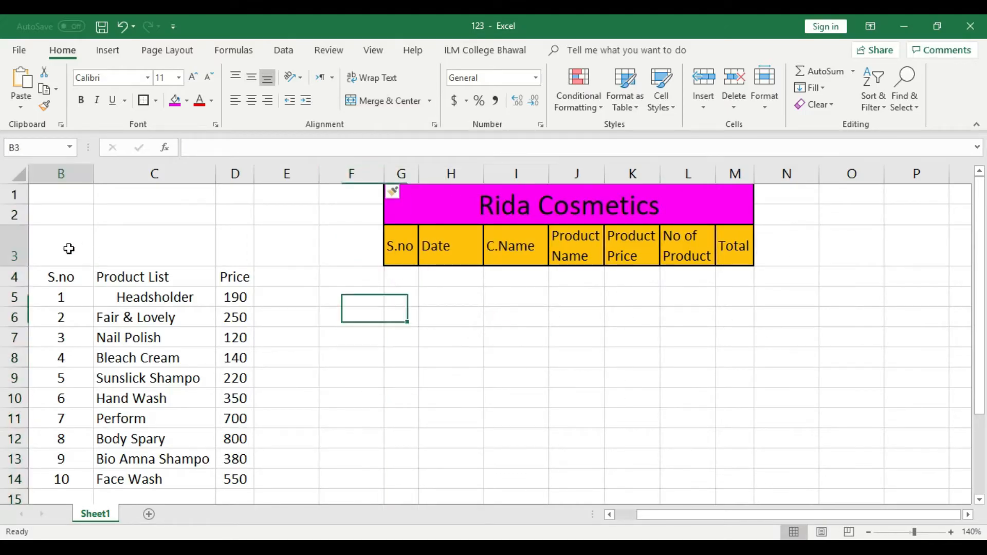
{"action": "double_click", "coordinate": [93, 173]}
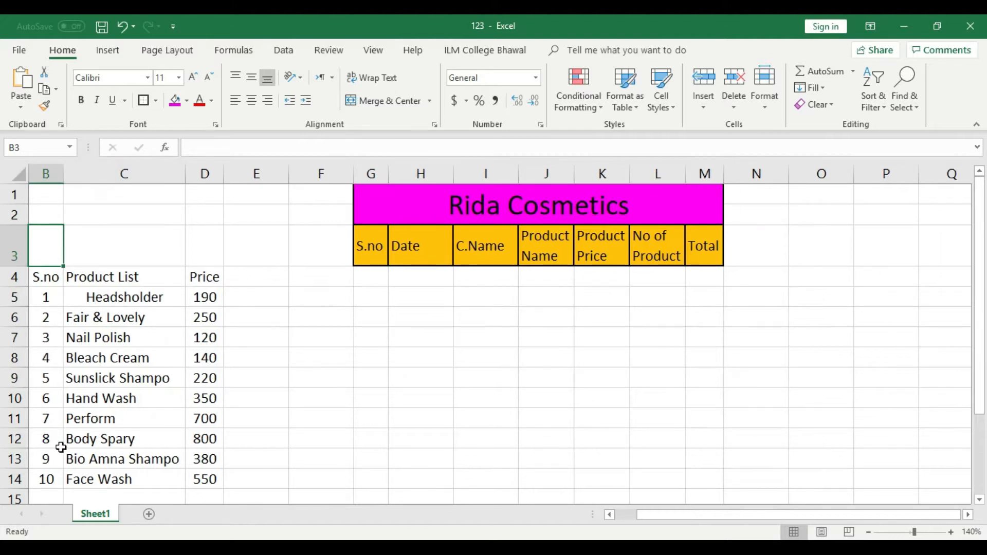
{"action": "left_click_drag", "start_coordinate": [49, 479], "coordinate": [48, 295]}
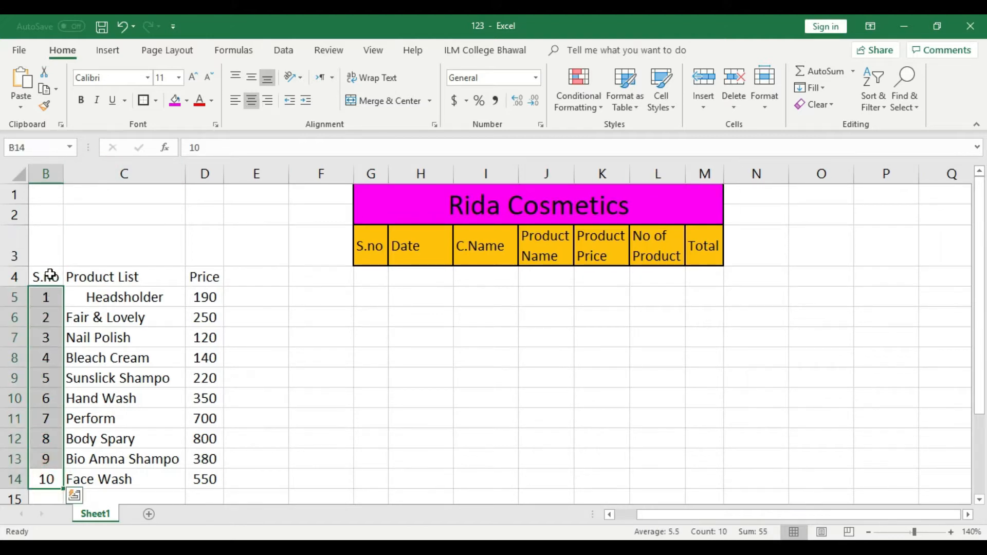
Step: Fill the S.no and Product List header cells B4 and C4 with red
{"action": "left_click", "coordinate": [46, 277]}
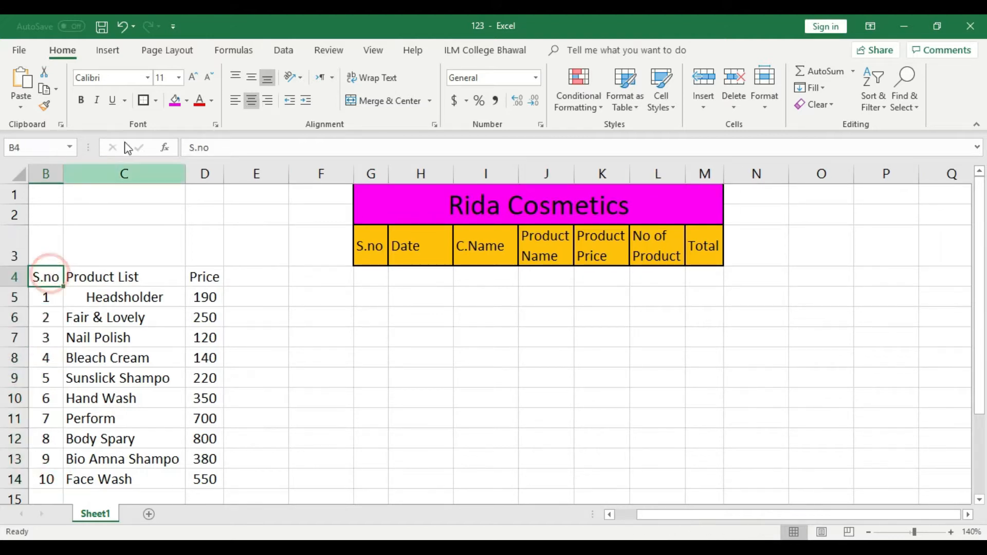
{"action": "left_click", "coordinate": [187, 100]}
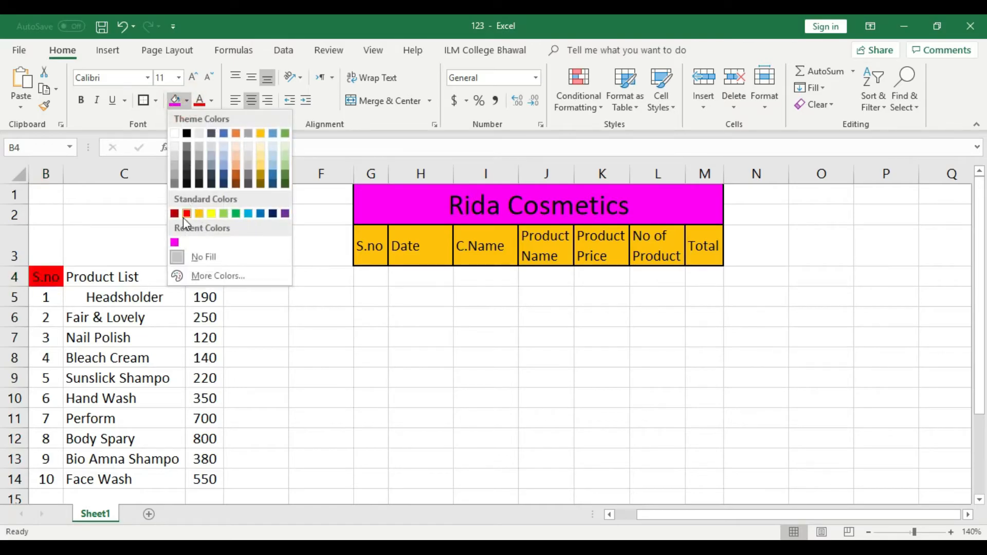
{"action": "left_click", "coordinate": [187, 214]}
{"action": "left_click", "coordinate": [135, 274]}
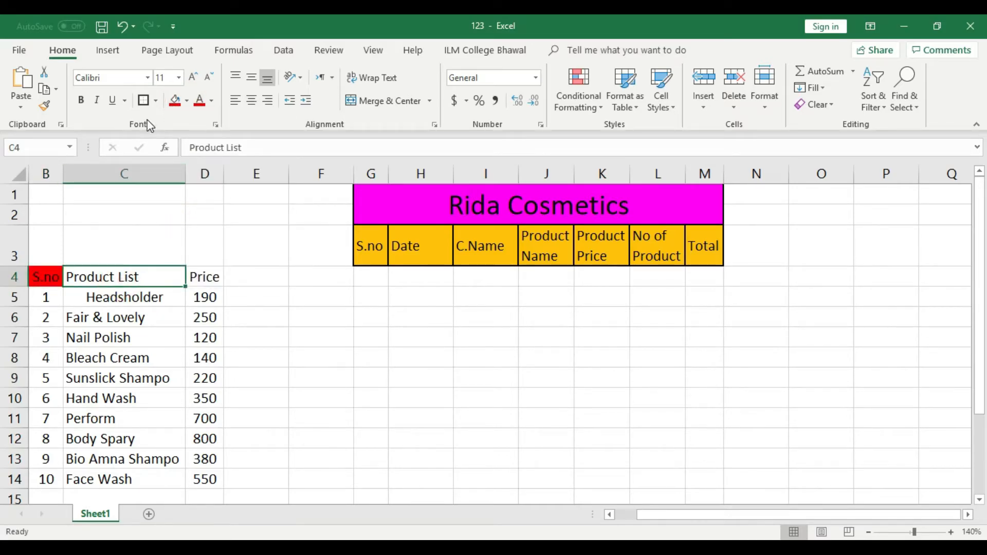
{"action": "left_click", "coordinate": [175, 100]}
Step: Left-align the product names in cells C5 to C14
{"action": "left_click_drag", "start_coordinate": [126, 299], "coordinate": [124, 398]}
{"action": "left_click_drag", "start_coordinate": [137, 480], "coordinate": [128, 295]}
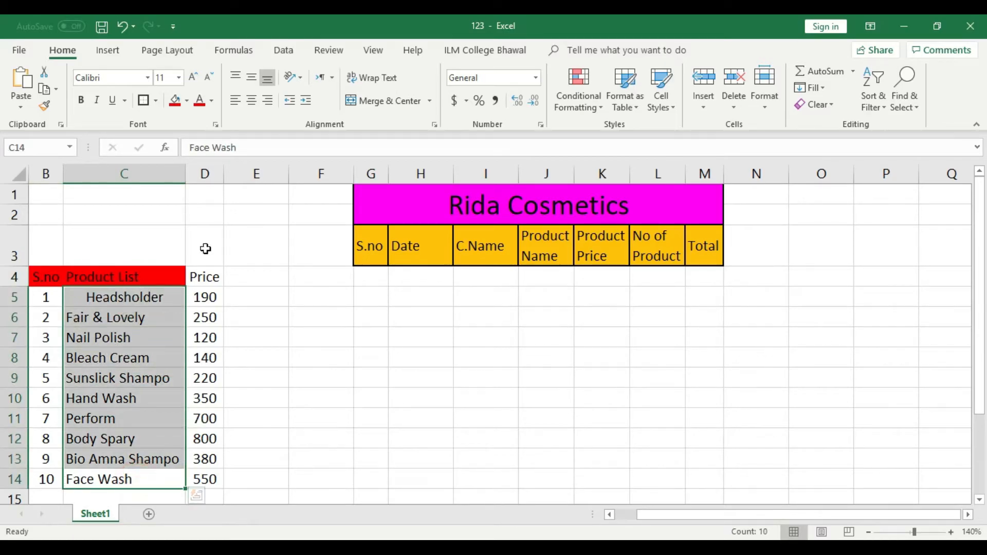
{"action": "left_click", "coordinate": [235, 100]}
{"action": "left_click", "coordinate": [243, 318]}
Step: Fill the Price header cell D4 with the standard light blue colour
{"action": "left_click", "coordinate": [208, 276]}
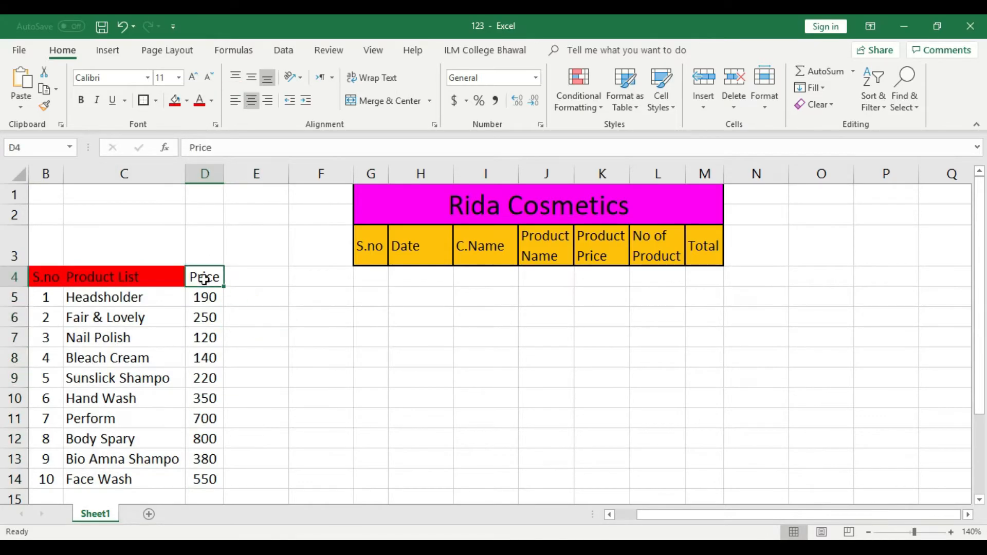
{"action": "left_click", "coordinate": [187, 101]}
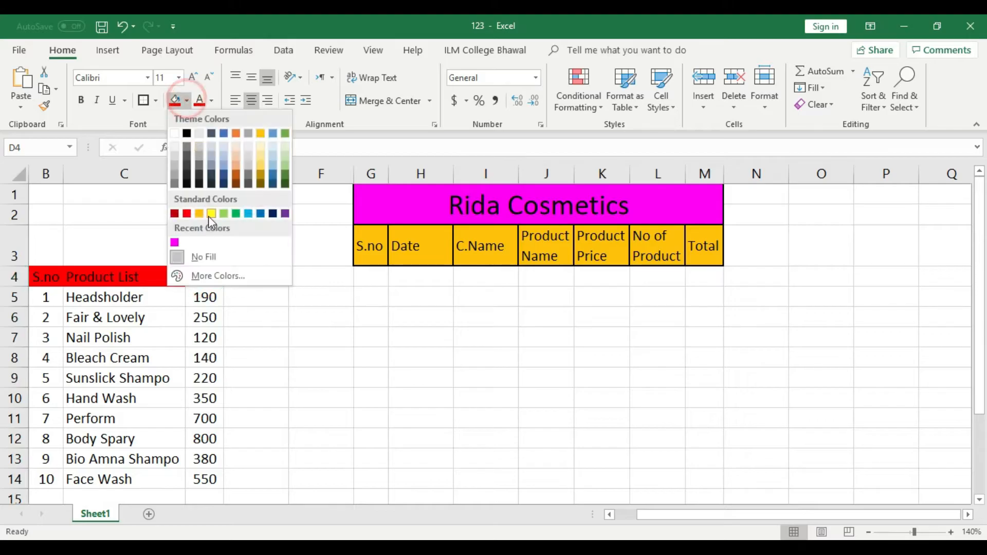
{"action": "left_click", "coordinate": [248, 213]}
{"action": "left_click", "coordinate": [254, 316]}
Step: Fill the Price header cell D4 with a light green theme colour
{"action": "left_click", "coordinate": [208, 277]}
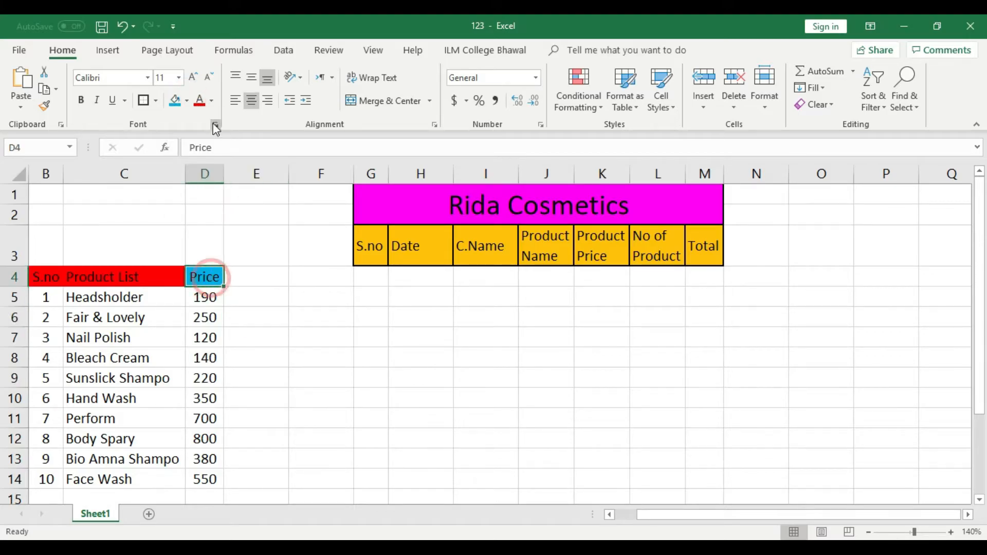
{"action": "left_click", "coordinate": [188, 101]}
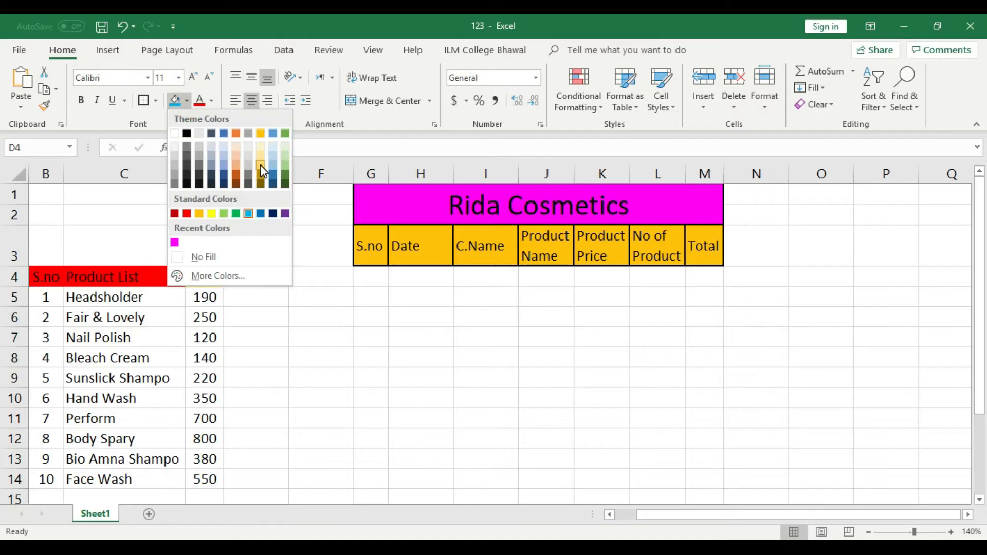
{"action": "left_click", "coordinate": [285, 154]}
{"action": "left_click", "coordinate": [279, 290]}
Step: Make the S.no, Product List and Price headers in B4:D4 bold
{"action": "left_click_drag", "start_coordinate": [206, 278], "coordinate": [56, 277]}
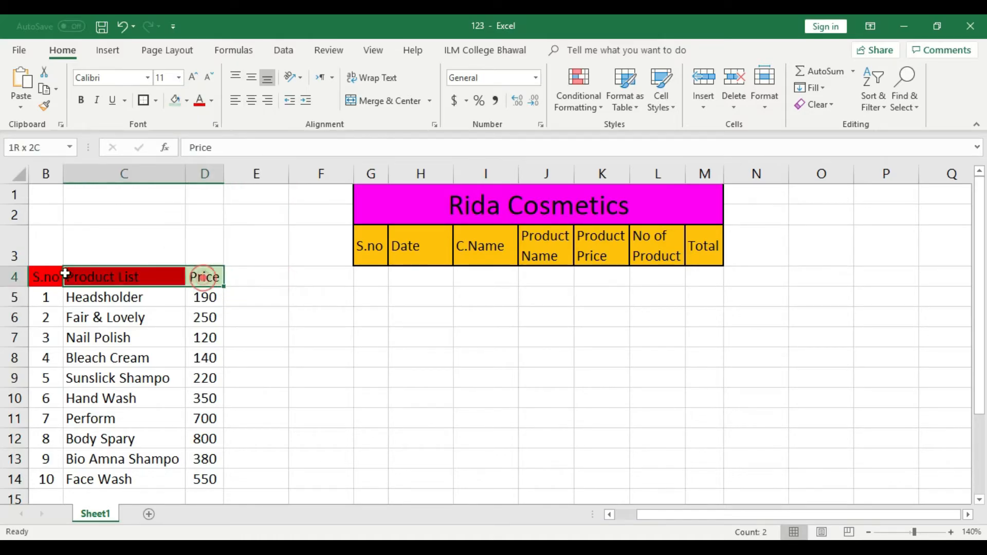
{"action": "left_click", "coordinate": [82, 100]}
{"action": "left_click", "coordinate": [254, 352]}
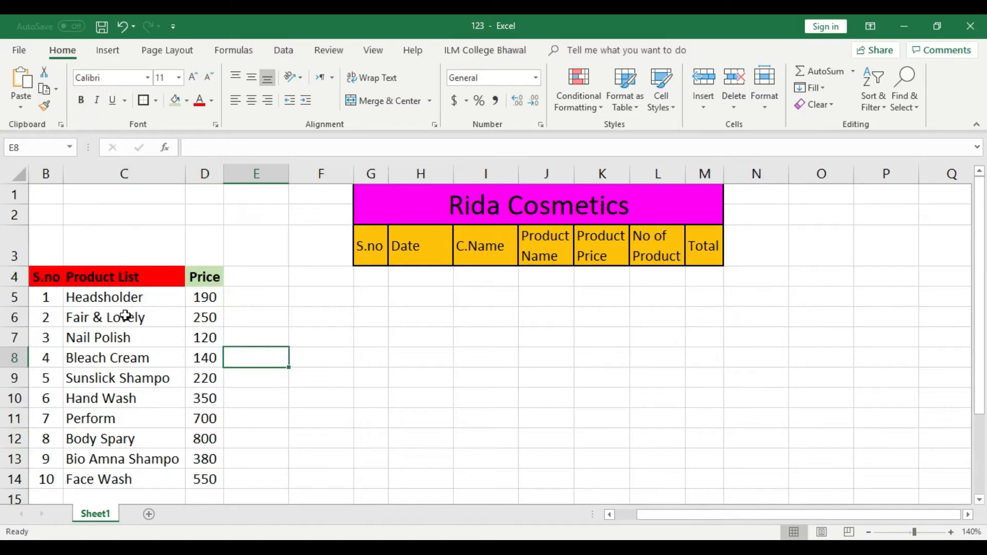
Step: Add a centred "Date" header in cell E4, beside the Price header
{"action": "left_click", "coordinate": [258, 277]}
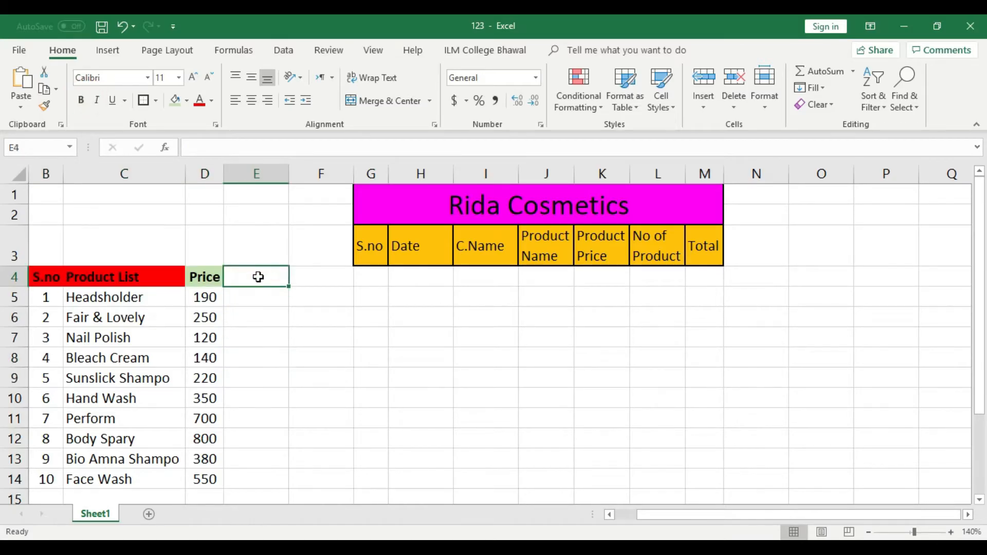
{"action": "type", "text": "Date"}
{"action": "left_click", "coordinate": [260, 317]}
{"action": "left_click", "coordinate": [260, 276]}
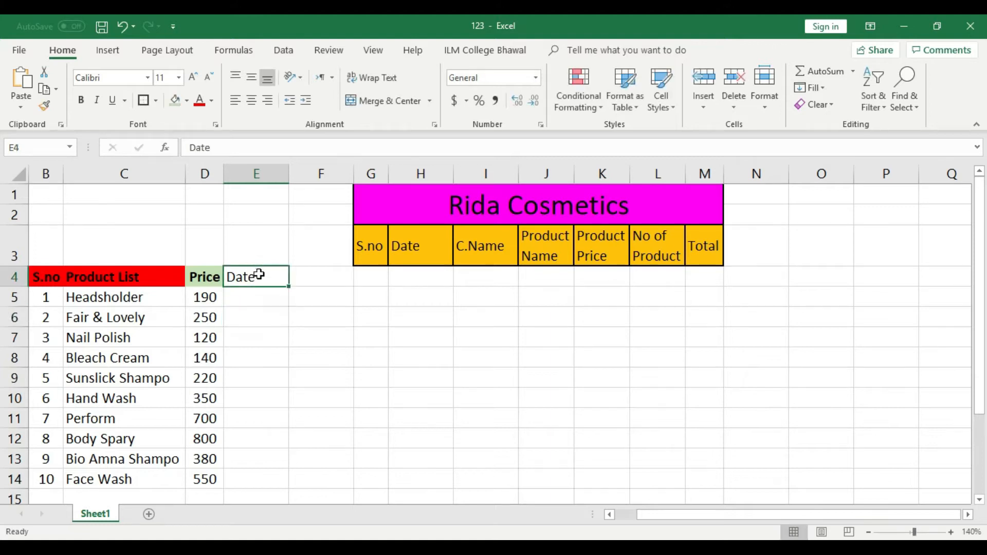
{"action": "left_click", "coordinate": [251, 100]}
{"action": "scroll", "coordinate": [136, 336], "scroll_direction": "down", "scroll_amount": 2}
{"action": "scroll", "coordinate": [138, 335], "scroll_direction": "up", "scroll_amount": 2}
{"action": "scroll", "coordinate": [98, 316], "scroll_direction": "down", "scroll_amount": 1}
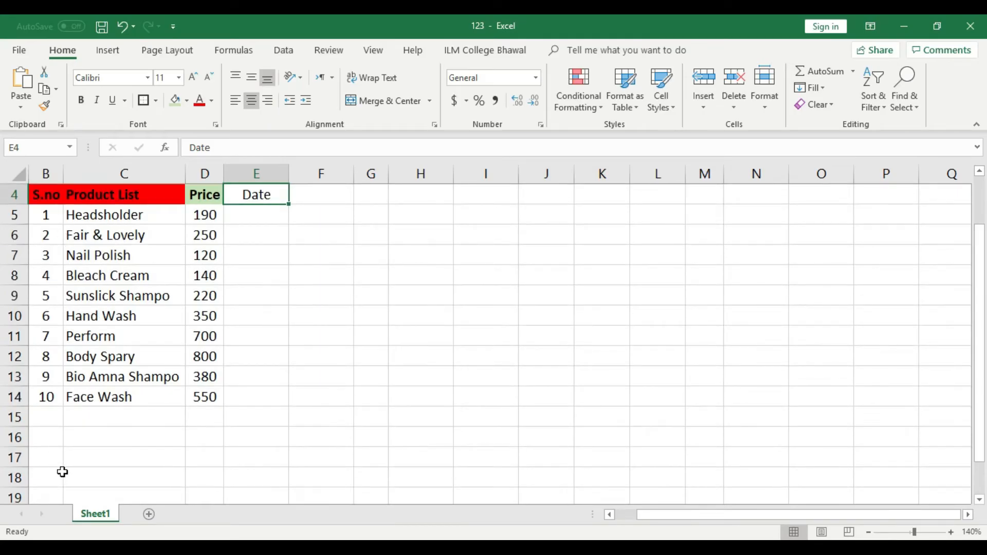
{"action": "scroll", "coordinate": [68, 477], "scroll_direction": "down", "scroll_amount": 4}
{"action": "scroll", "coordinate": [77, 437], "scroll_direction": "down", "scroll_amount": 1}
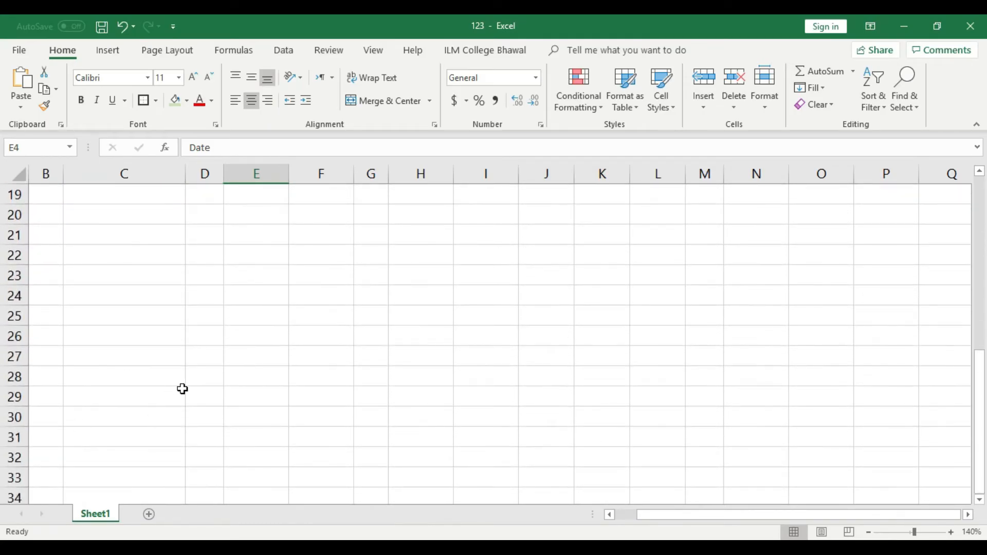
{"action": "scroll", "coordinate": [181, 388], "scroll_direction": "up", "scroll_amount": 6}
{"action": "left_click_drag", "start_coordinate": [215, 298], "coordinate": [214, 472]}
{"action": "scroll", "coordinate": [273, 419], "scroll_direction": "down", "scroll_amount": 3}
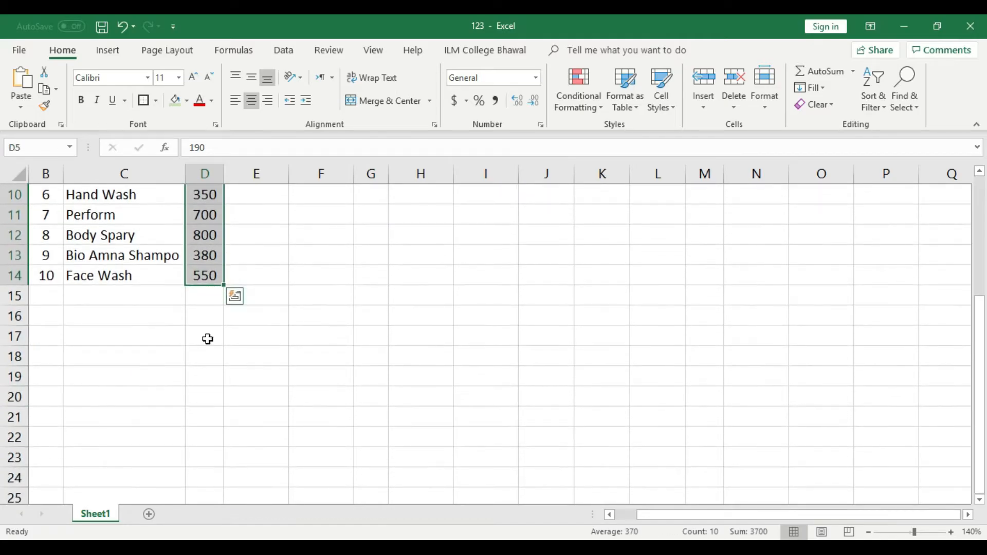
{"action": "scroll", "coordinate": [207, 341], "scroll_direction": "up", "scroll_amount": 3}
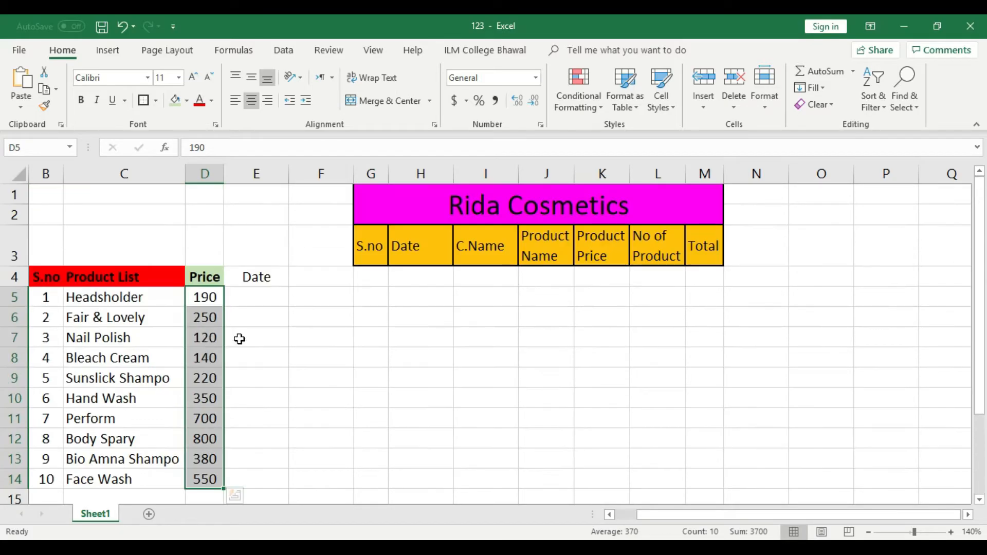
{"action": "left_click", "coordinate": [269, 297]}
{"action": "left_click", "coordinate": [271, 298]}
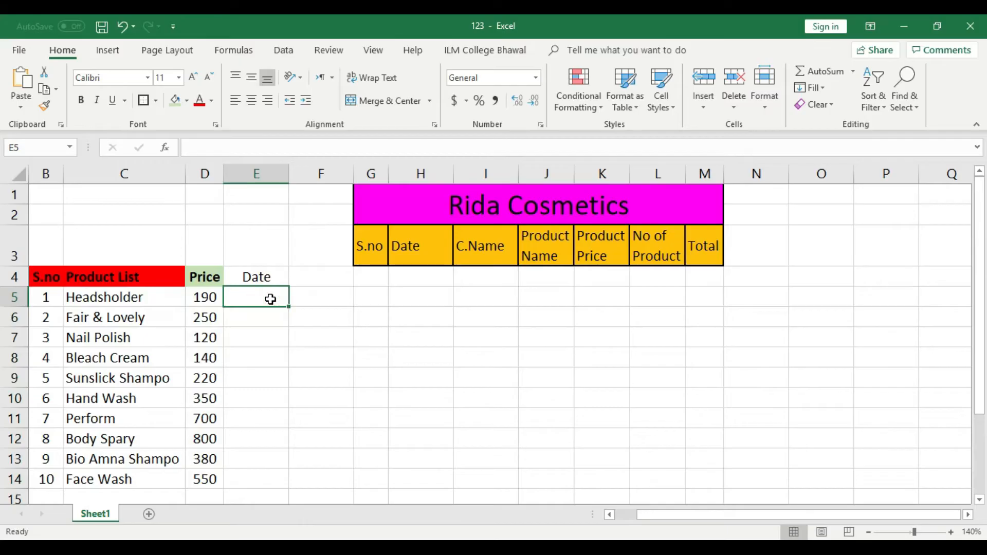
Step: Fill the sales table's S.no cells G4 to G13 with the numbers 1 to 10 and centre them
{"action": "left_click", "coordinate": [373, 282]}
{"action": "type", "text": "1"}
{"action": "left_click", "coordinate": [374, 296]}
{"action": "type", "text": "2"}
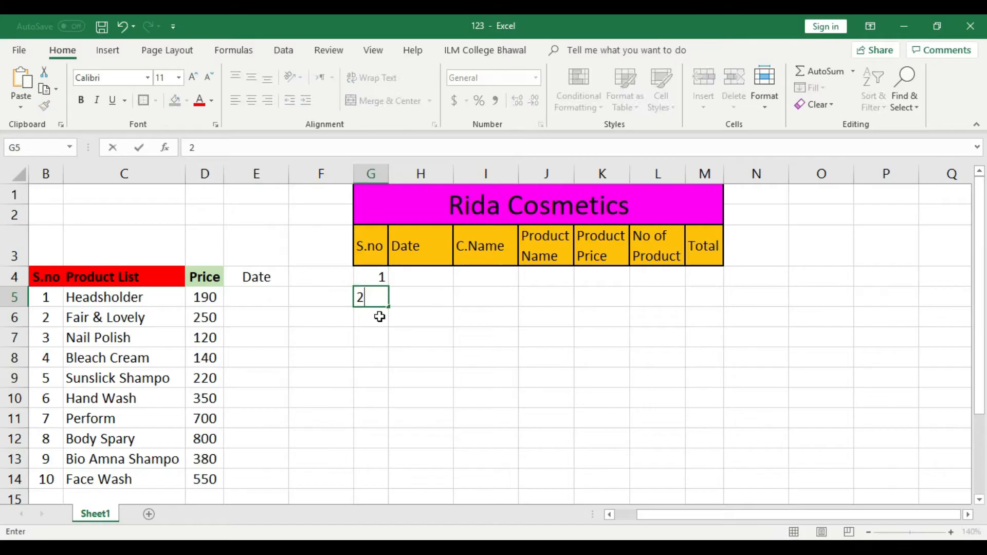
{"action": "left_click_drag", "start_coordinate": [381, 279], "coordinate": [385, 468]}
{"action": "left_click", "coordinate": [251, 100]}
{"action": "left_click", "coordinate": [418, 425]}
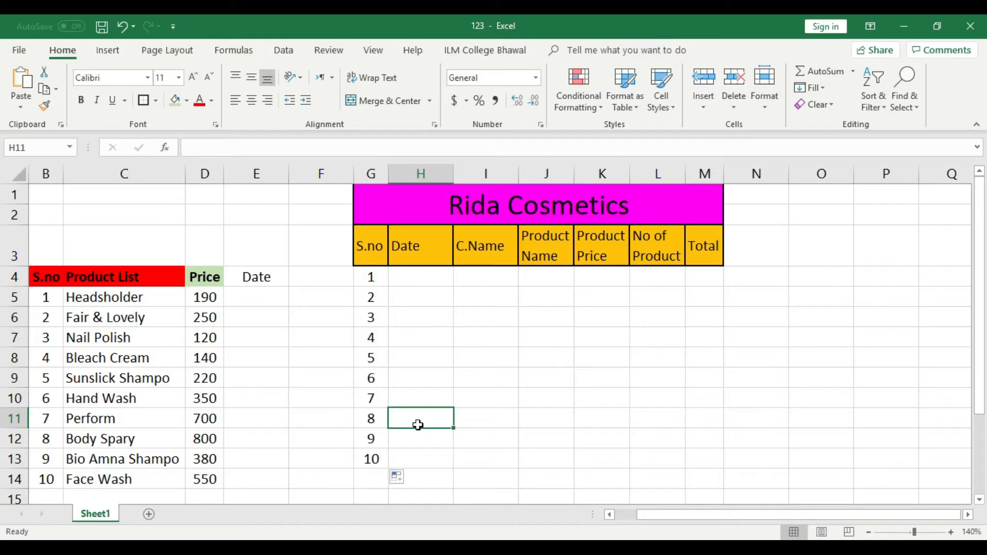
Step: Enter the dates 1 Sep 2019 in E5 and 2 Sep 2019 in E6 under the Date header
{"action": "left_click", "coordinate": [237, 301]}
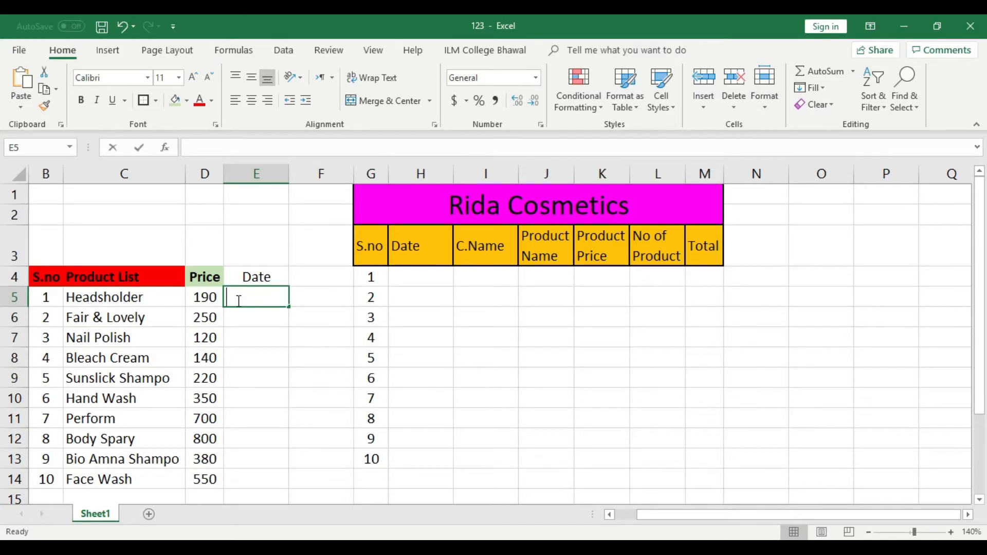
{"action": "type", "text": "1-"}
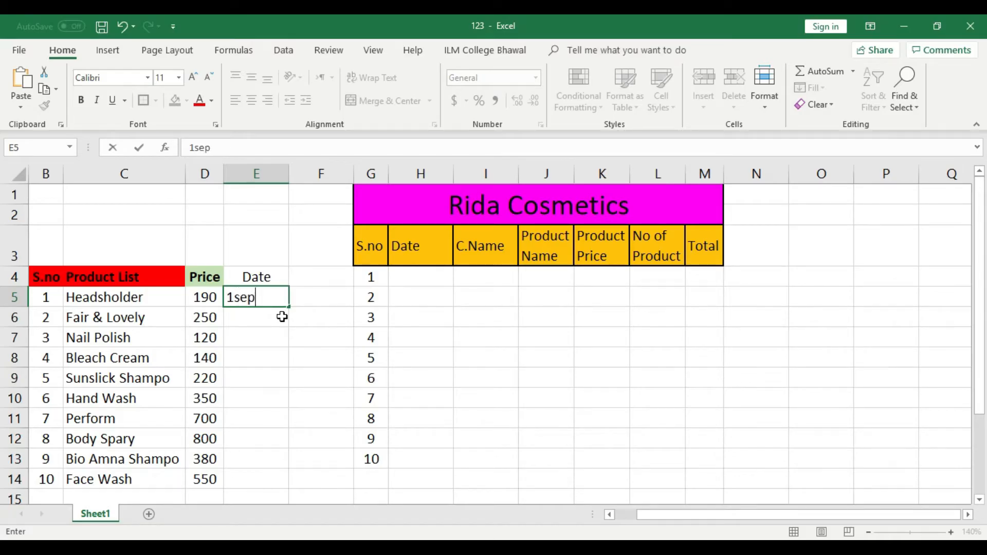
{"action": "type", "text": "019"}
{"action": "key", "text": "Return"}
{"action": "type", "text": "2"}
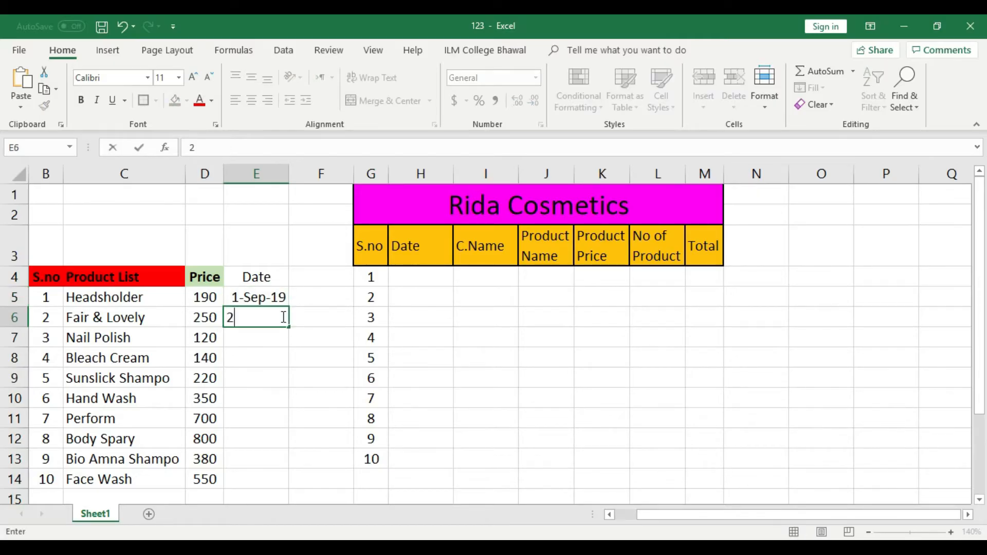
{"action": "type", "text": "sep2019"}
{"action": "key", "text": "Return"}
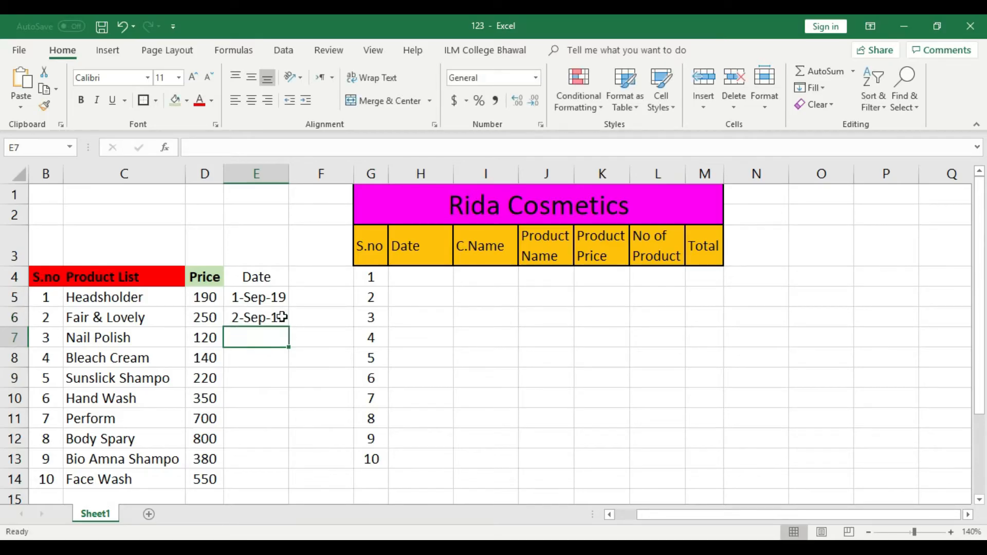
Step: Extend the date series down column E to 10-Sep-19 in E14 and widen the column to fit
{"action": "left_click_drag", "start_coordinate": [280, 297], "coordinate": [286, 486]}
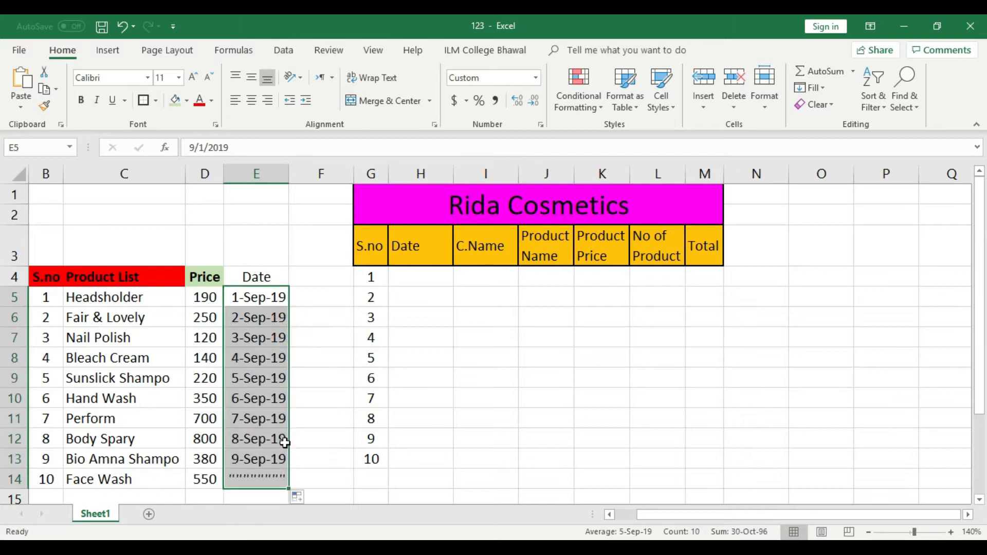
{"action": "double_click", "coordinate": [289, 173]}
{"action": "left_click", "coordinate": [314, 386]}
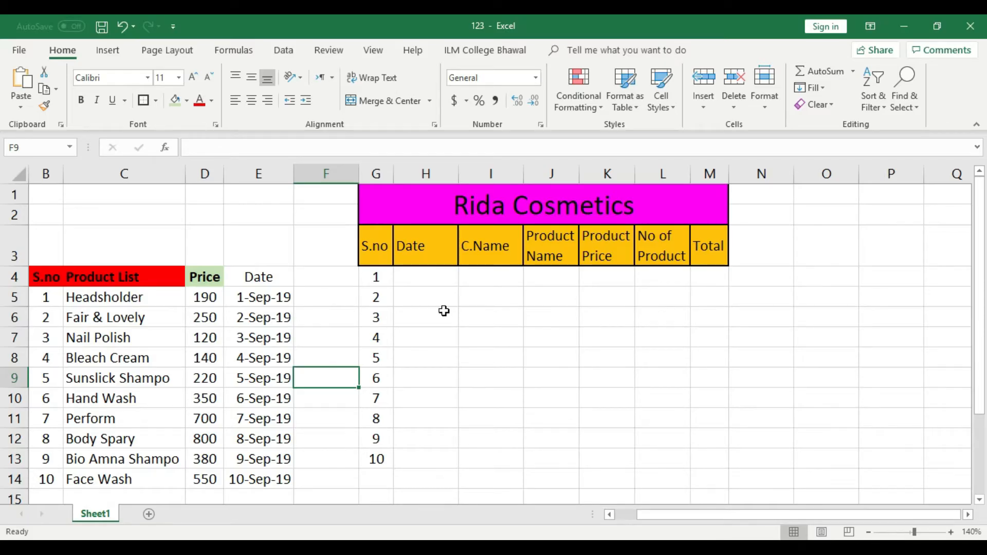
Step: Delete the empty column A beside the product list
{"action": "left_click", "coordinate": [436, 279]}
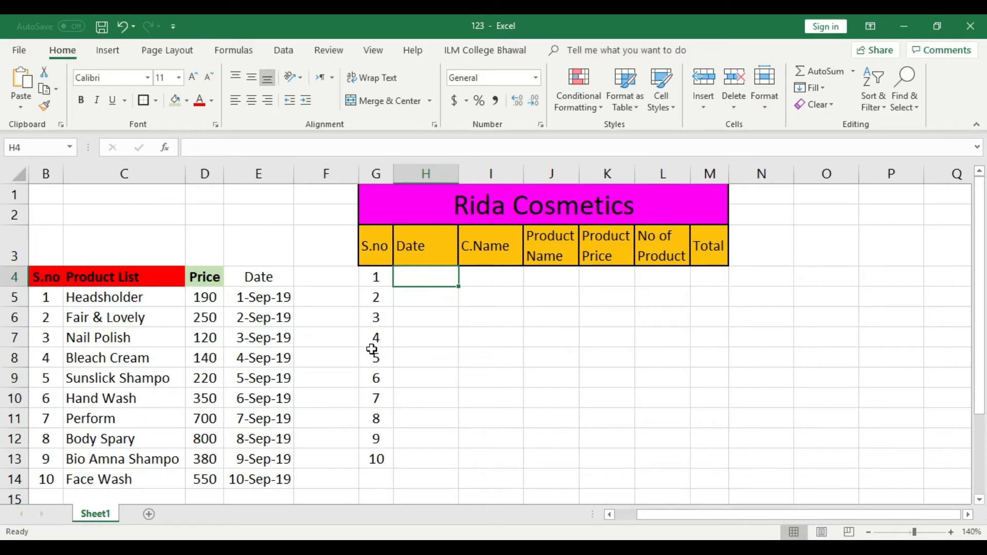
{"action": "left_click_drag", "start_coordinate": [264, 480], "coordinate": [22, 282]}
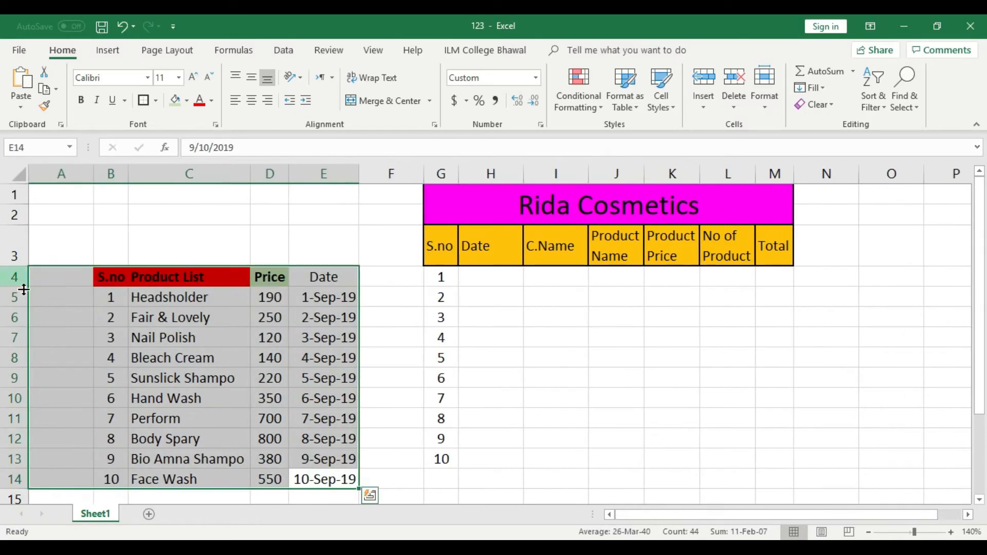
{"action": "left_click", "coordinate": [509, 441]}
{"action": "left_click", "coordinate": [609, 514]}
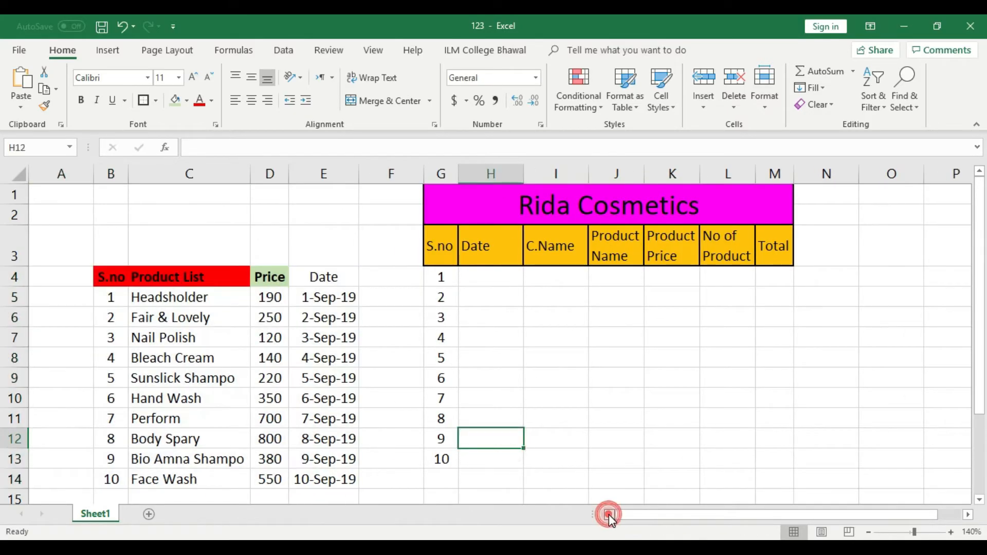
{"action": "left_click", "coordinate": [80, 174]}
{"action": "right_click", "coordinate": [81, 173]}
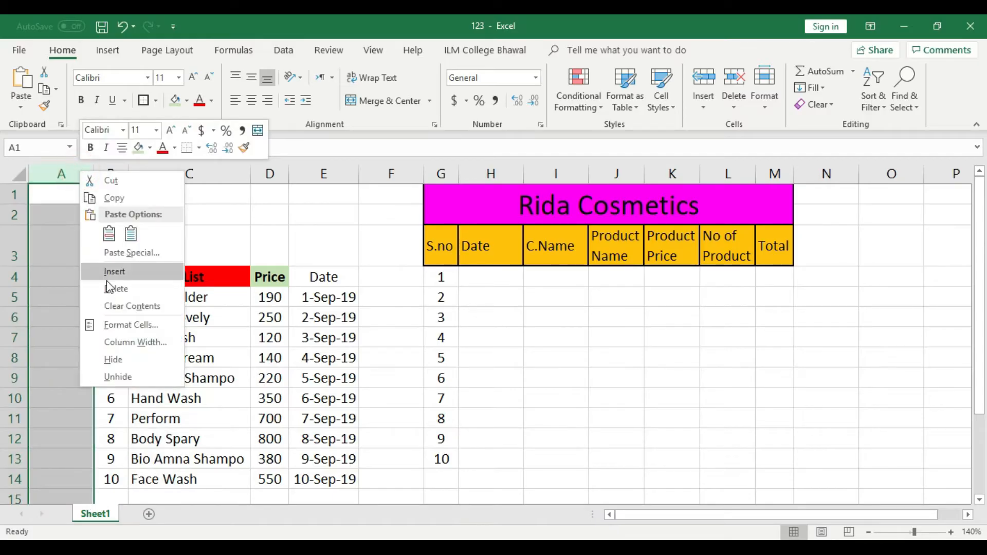
{"action": "left_click", "coordinate": [128, 286]}
{"action": "left_click", "coordinate": [337, 385]}
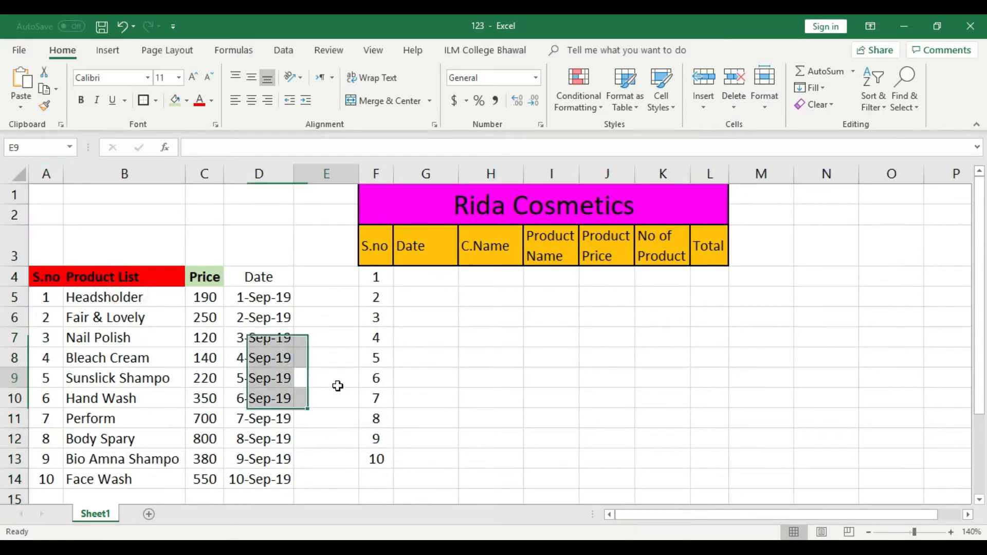
{"action": "left_click", "coordinate": [402, 280]}
{"action": "left_click", "coordinate": [562, 281]}
{"action": "left_click", "coordinate": [670, 294]}
{"action": "left_click", "coordinate": [676, 337]}
{"action": "left_click", "coordinate": [480, 361]}
{"action": "left_click_drag", "start_coordinate": [415, 278], "coordinate": [710, 462]}
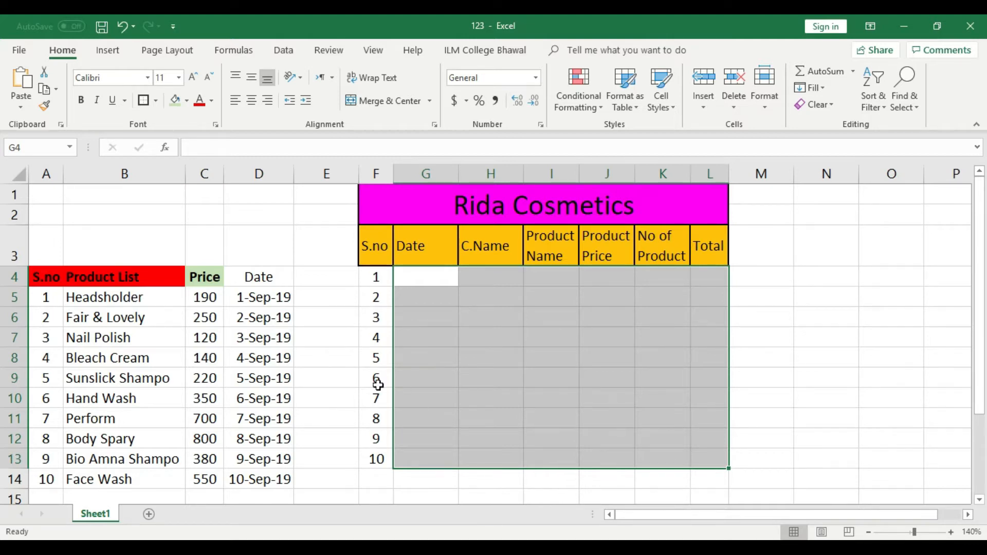
{"action": "left_click_drag", "start_coordinate": [40, 280], "coordinate": [258, 474]}
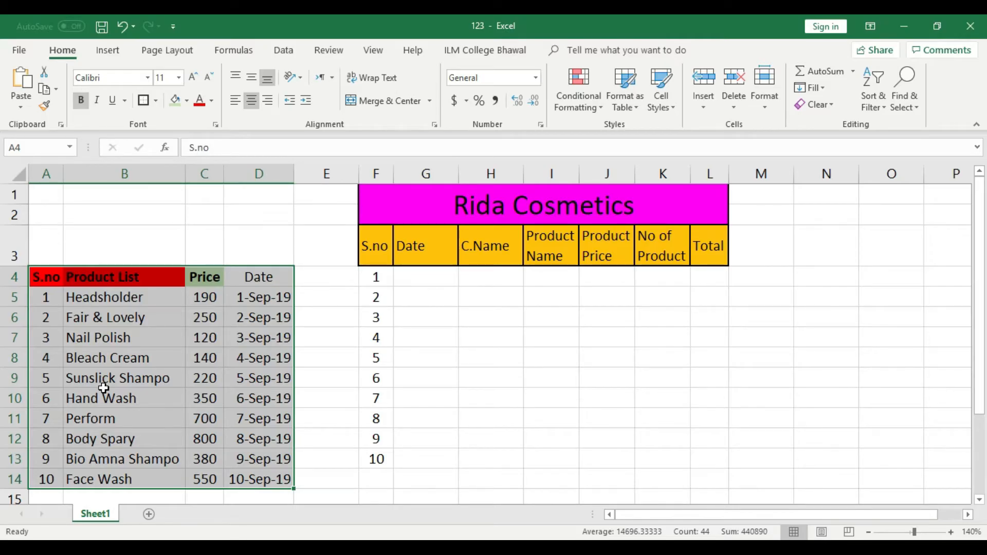
{"action": "left_click", "coordinate": [205, 298]}
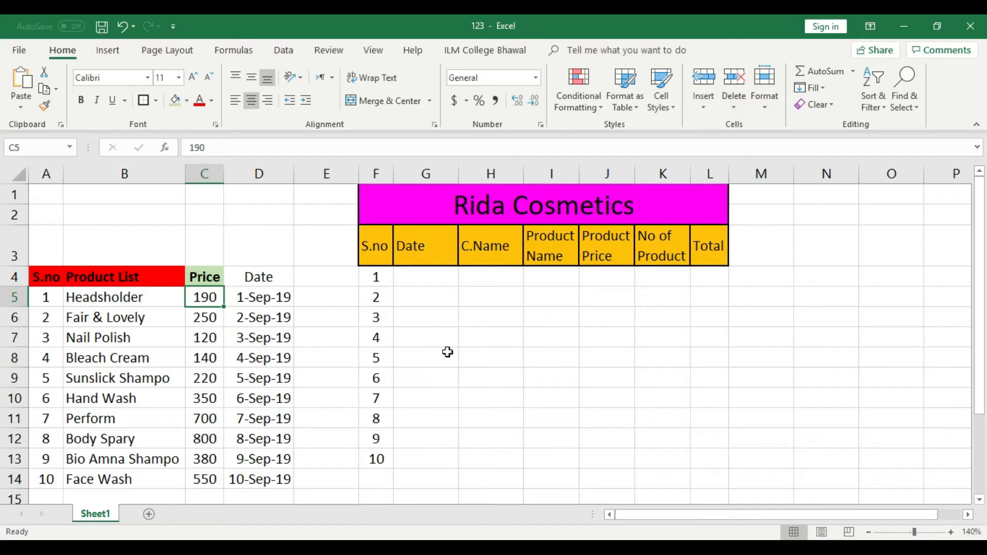
Step: Open Data Validation for the first Date cell G4 of the sales table and allow only a List
{"action": "left_click", "coordinate": [435, 279]}
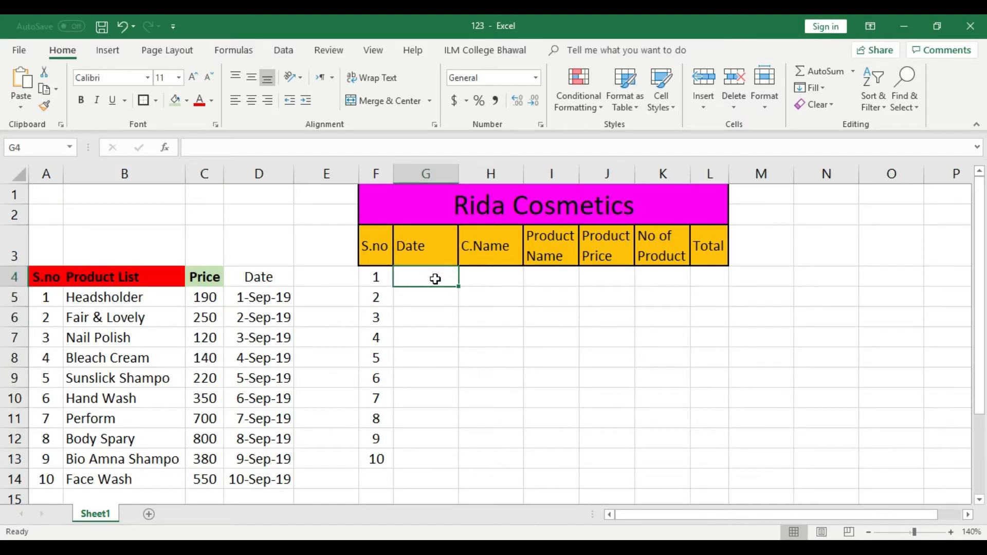
{"action": "left_click", "coordinate": [286, 51]}
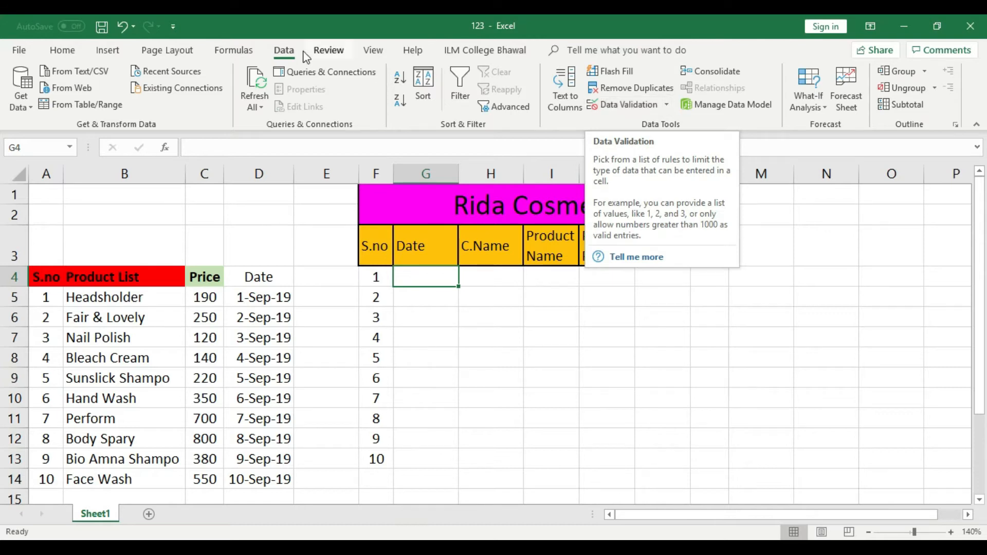
{"action": "left_click", "coordinate": [621, 107]}
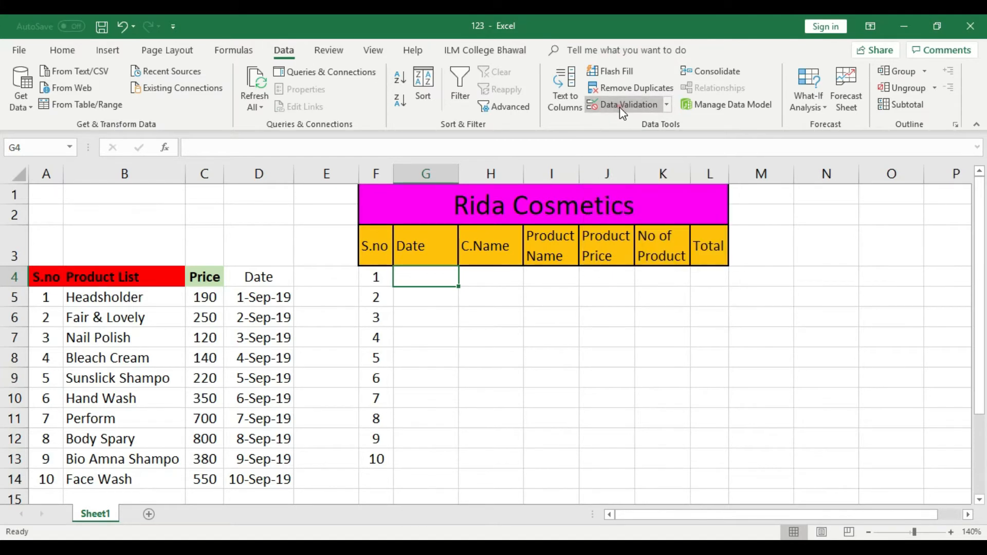
{"action": "left_click_drag", "start_coordinate": [517, 205], "coordinate": [707, 201]}
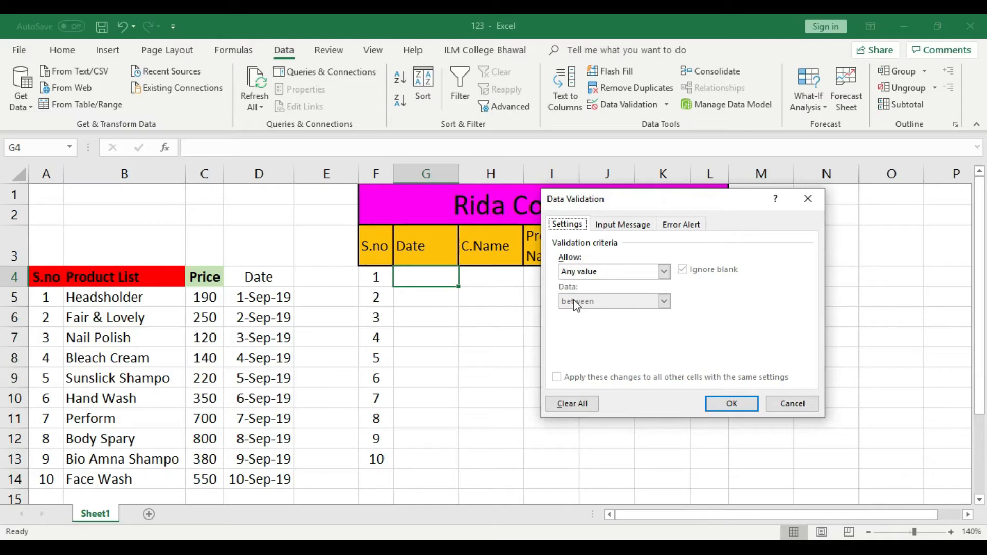
{"action": "left_click", "coordinate": [643, 276]}
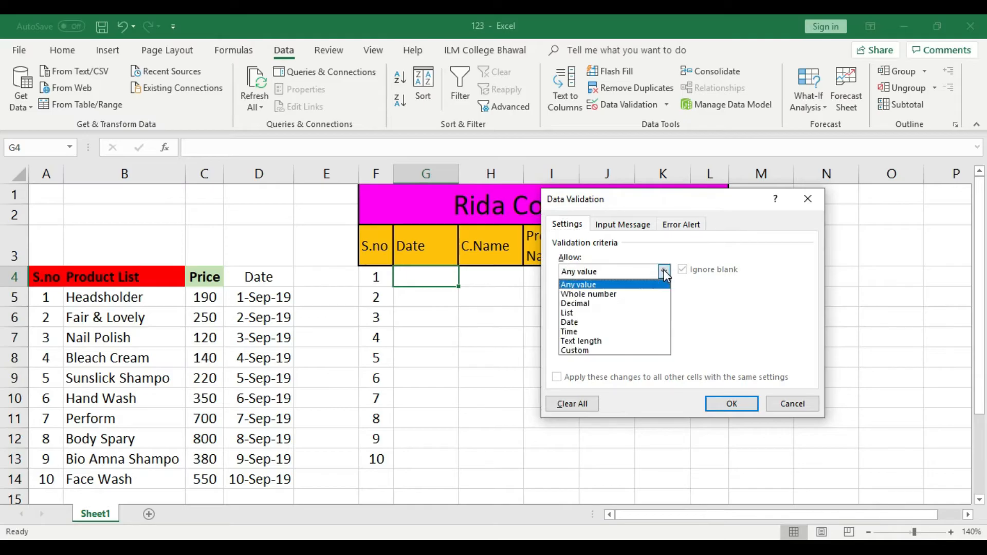
{"action": "left_click", "coordinate": [569, 312]}
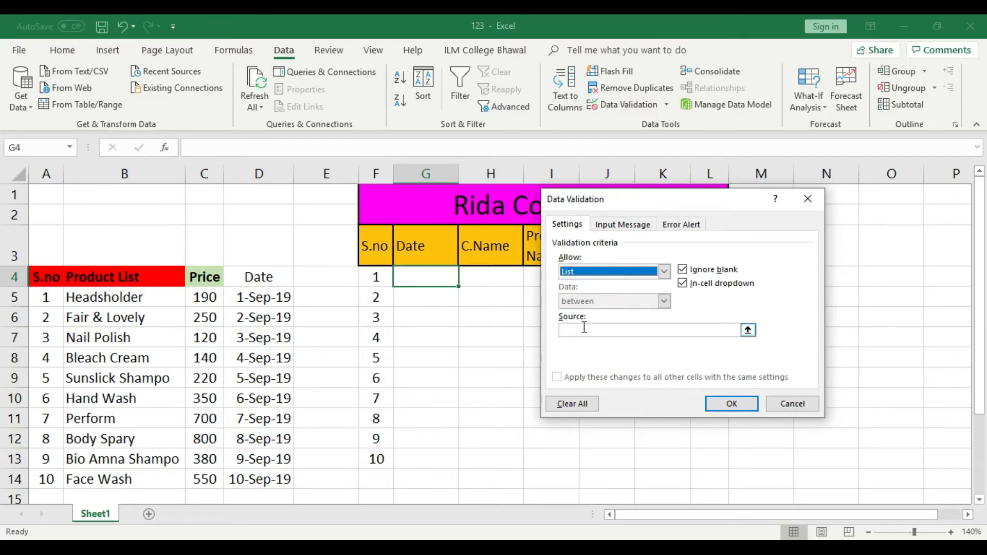
Step: Set the validation list source of G4 to the dates in D5:D14 and apply it
{"action": "left_click", "coordinate": [588, 329]}
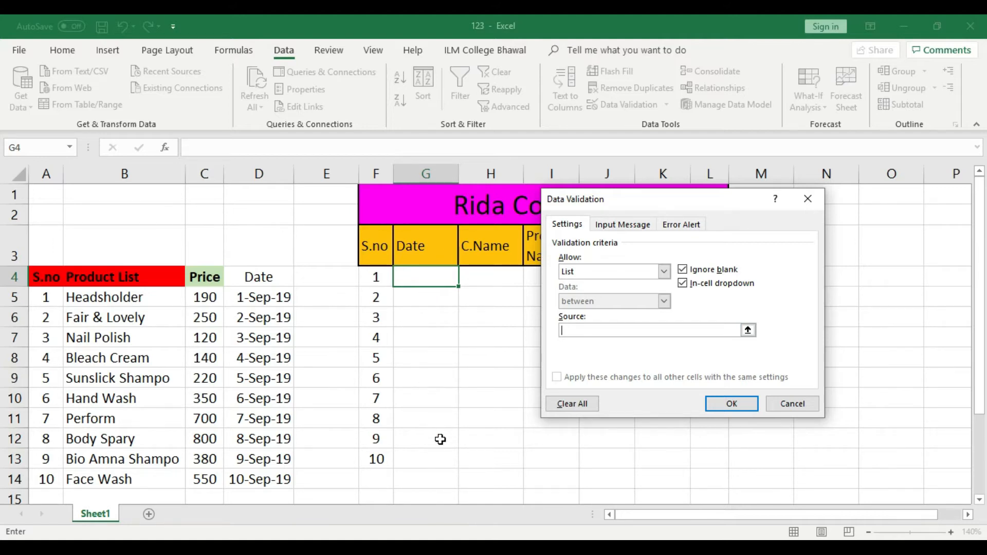
{"action": "left_click", "coordinate": [577, 330]}
{"action": "left_click", "coordinate": [256, 297]}
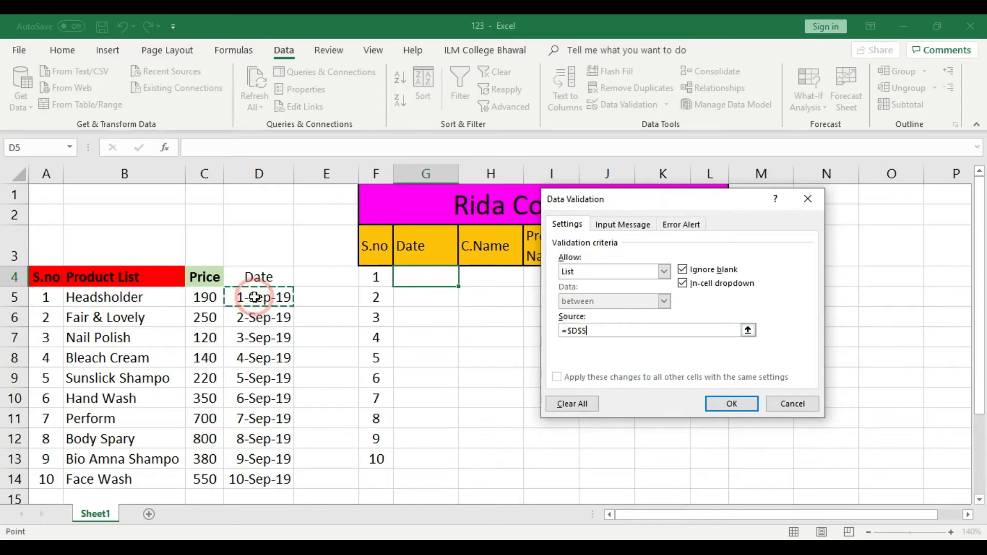
{"action": "left_click_drag", "start_coordinate": [256, 297], "coordinate": [260, 473]}
{"action": "key", "text": "Return"}
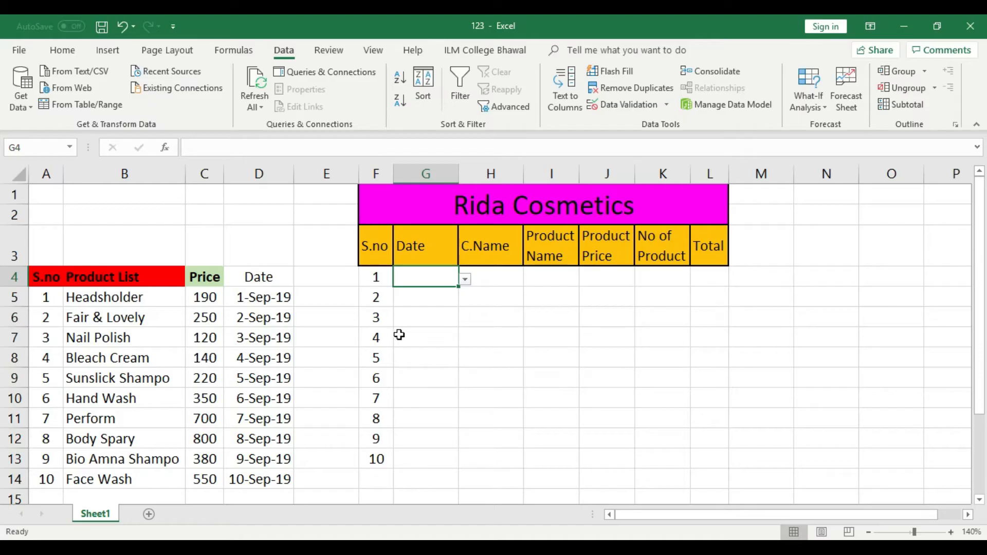
Step: Choose 1-Sep-19 from the drop-down list of Date cell G4
{"action": "left_click", "coordinate": [465, 280]}
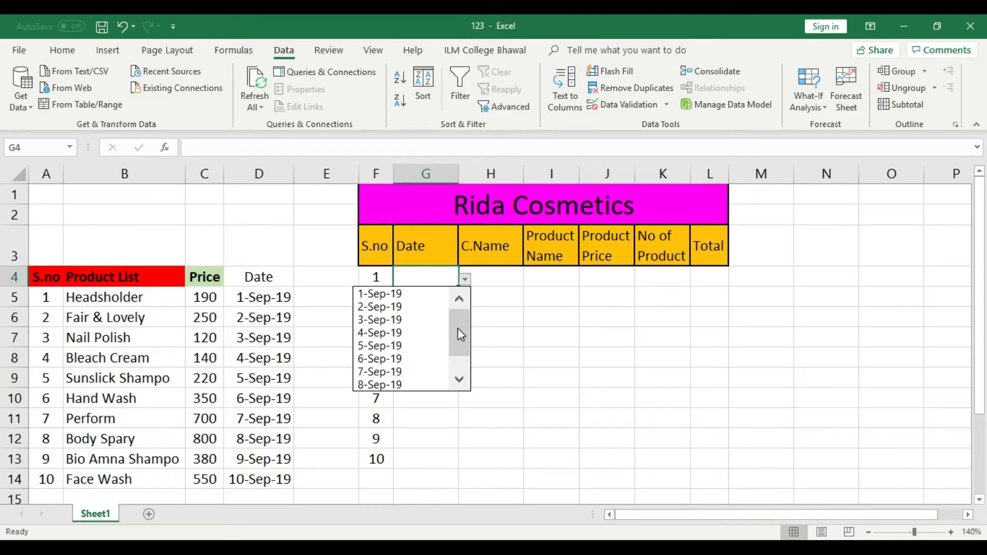
{"action": "mouse_move", "coordinate": [457, 332]}
{"action": "left_mouse_down"}
{"action": "mouse_move", "coordinate": [459, 354]}
{"action": "mouse_move", "coordinate": [461, 316]}
{"action": "mouse_move", "coordinate": [458, 356]}
{"action": "mouse_move", "coordinate": [460, 323]}
{"action": "left_mouse_up"}
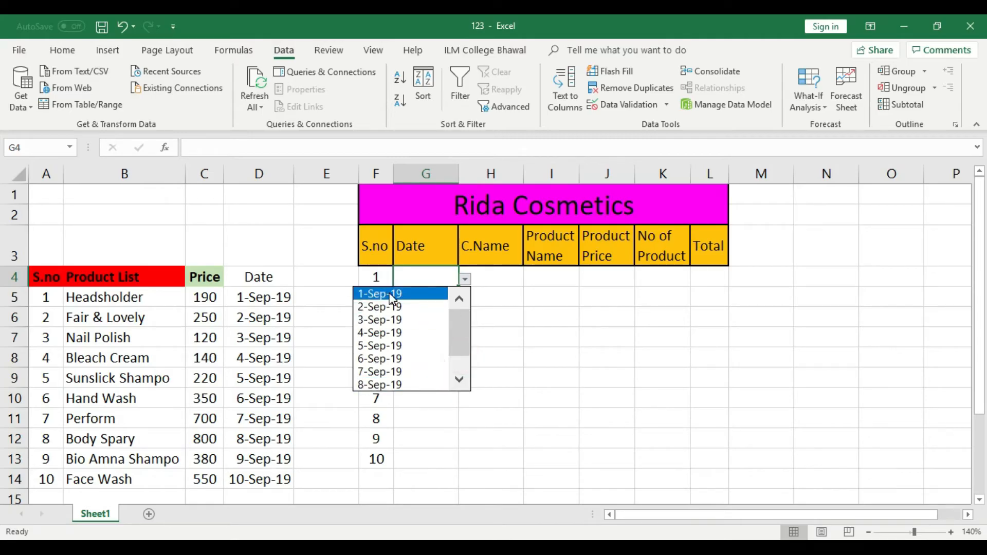
{"action": "left_click", "coordinate": [391, 294]}
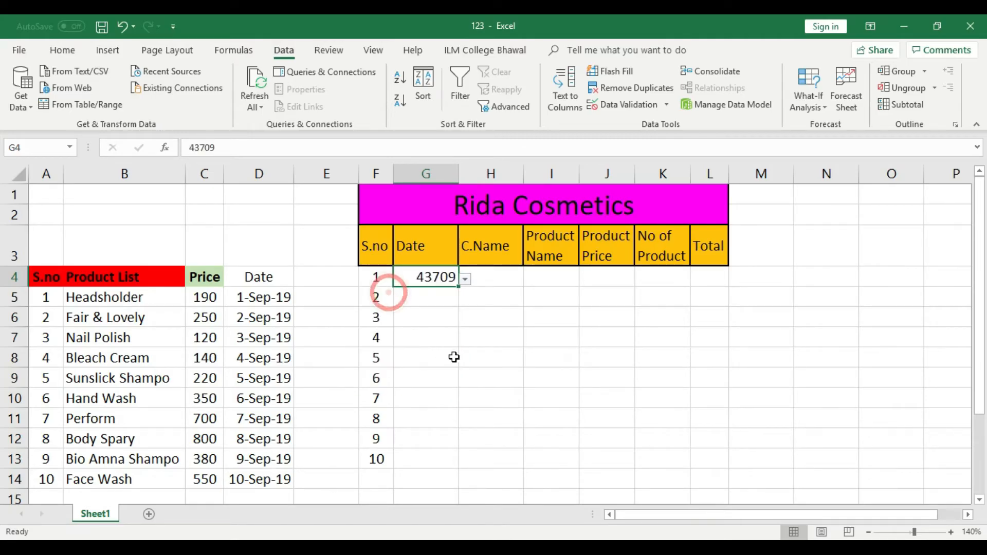
{"action": "left_click", "coordinate": [460, 354]}
{"action": "left_click", "coordinate": [453, 278]}
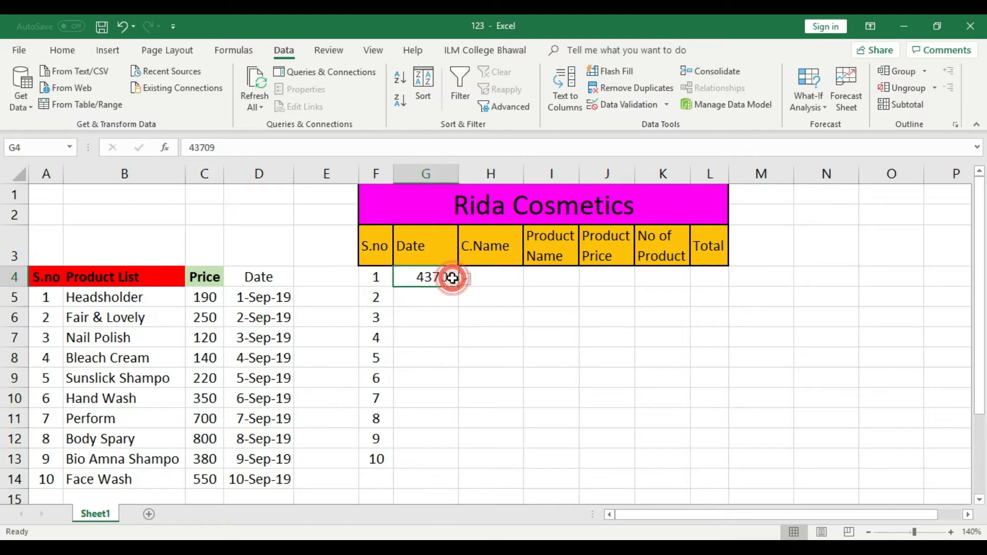
Step: Fit the Date column G to its contents, then widen it slightly
{"action": "double_click", "coordinate": [458, 176]}
{"action": "left_click", "coordinate": [458, 174]}
{"action": "left_click", "coordinate": [461, 377]}
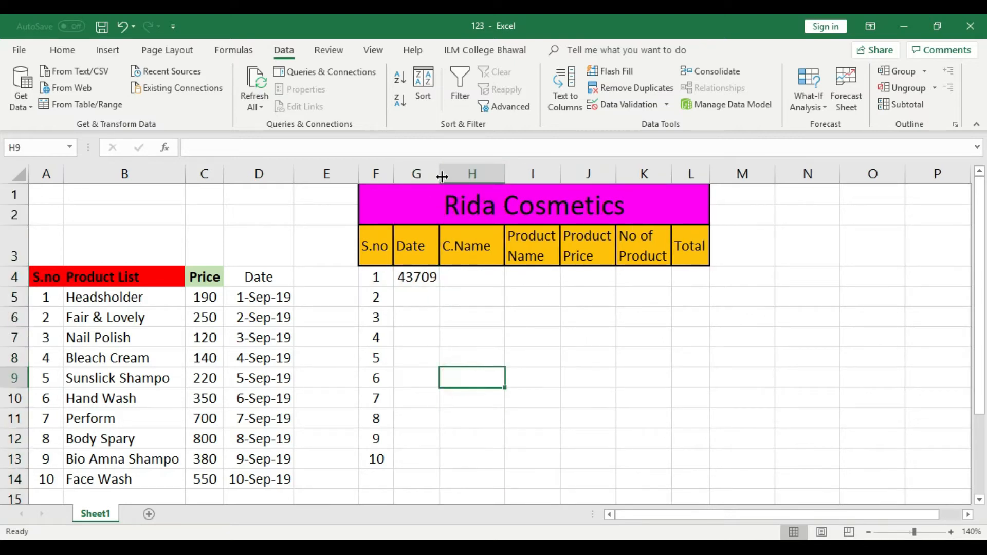
{"action": "left_click", "coordinate": [434, 297]}
{"action": "left_click", "coordinate": [425, 277]}
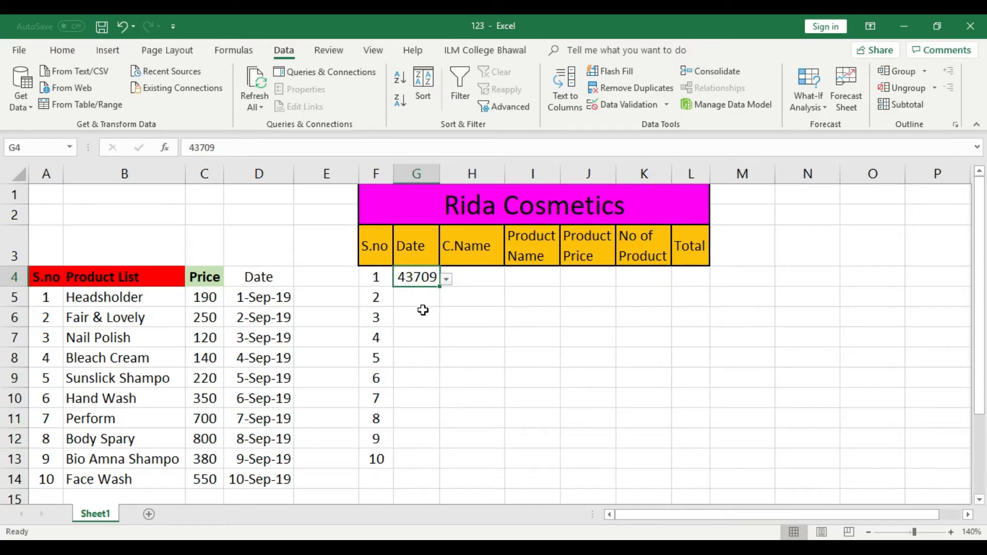
{"action": "left_click_drag", "start_coordinate": [439, 174], "coordinate": [446, 174]}
Step: Clear Date cell G4 and choose 1-Sep-19 from its drop-down list again
{"action": "left_click", "coordinate": [429, 282]}
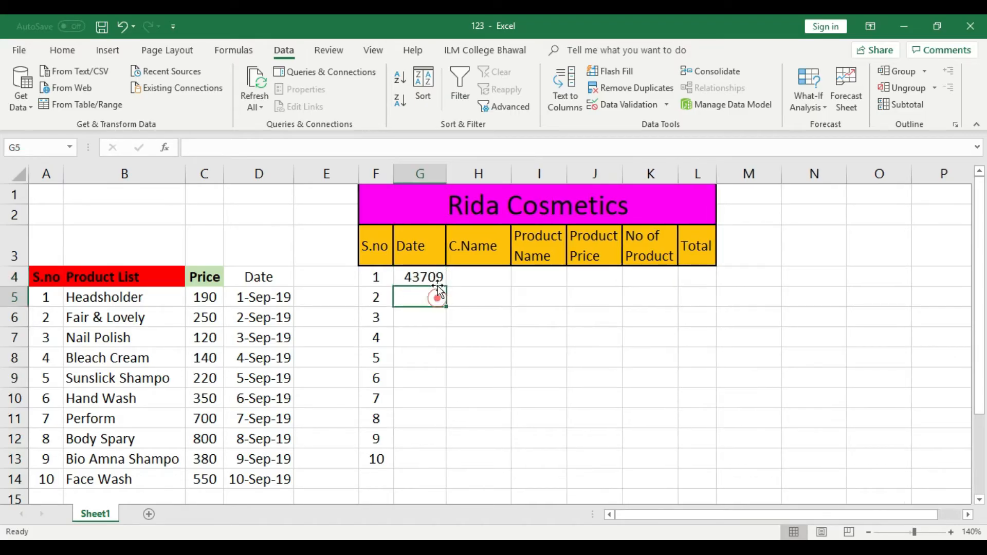
{"action": "key", "text": "Delete"}
{"action": "left_click", "coordinate": [430, 313]}
{"action": "left_click", "coordinate": [439, 277]}
{"action": "left_click", "coordinate": [453, 279]}
{"action": "left_click", "coordinate": [420, 295]}
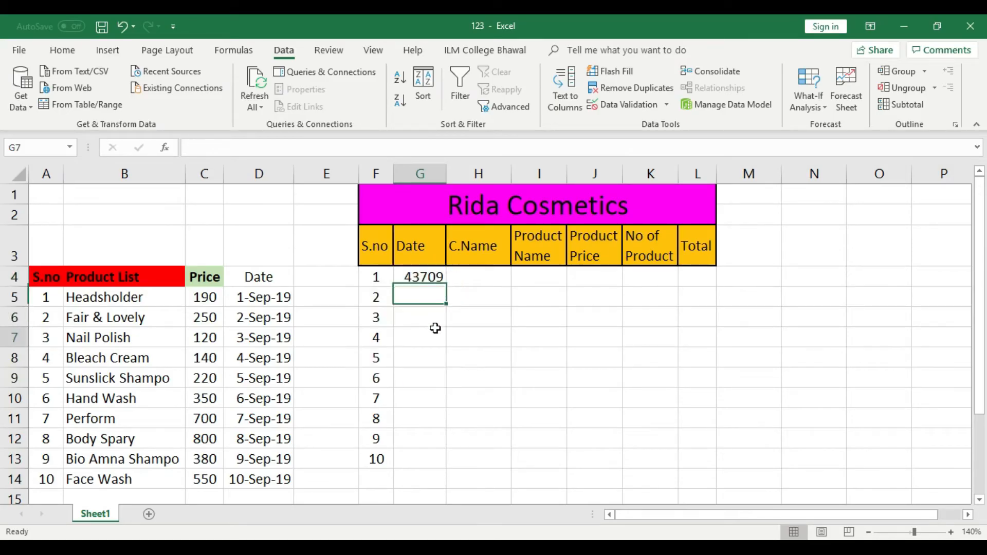
Step: Format G4 as a Date of type 14-Mar-12 and fit column G to its contents
{"action": "right_click", "coordinate": [430, 277]}
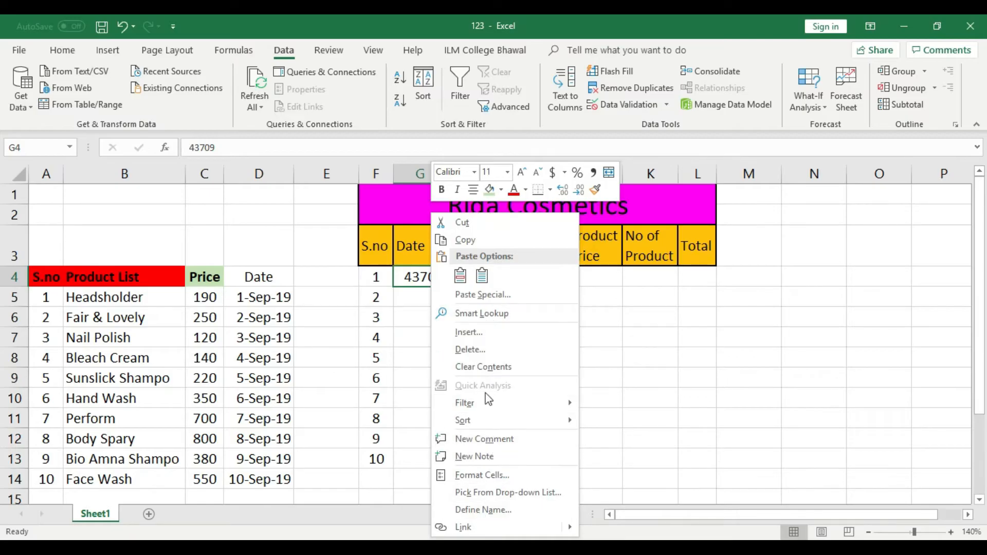
{"action": "left_click", "coordinate": [487, 469]}
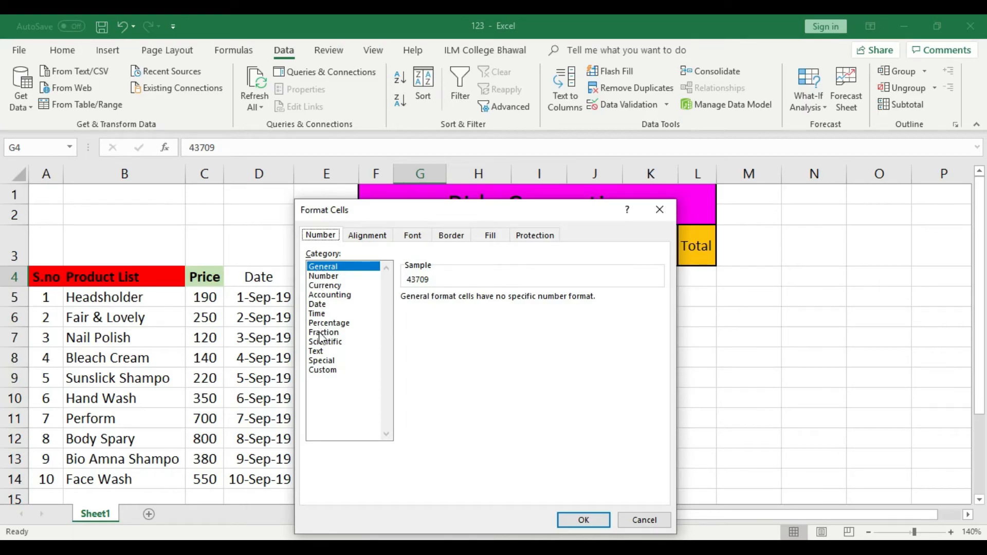
{"action": "left_click", "coordinate": [317, 305]}
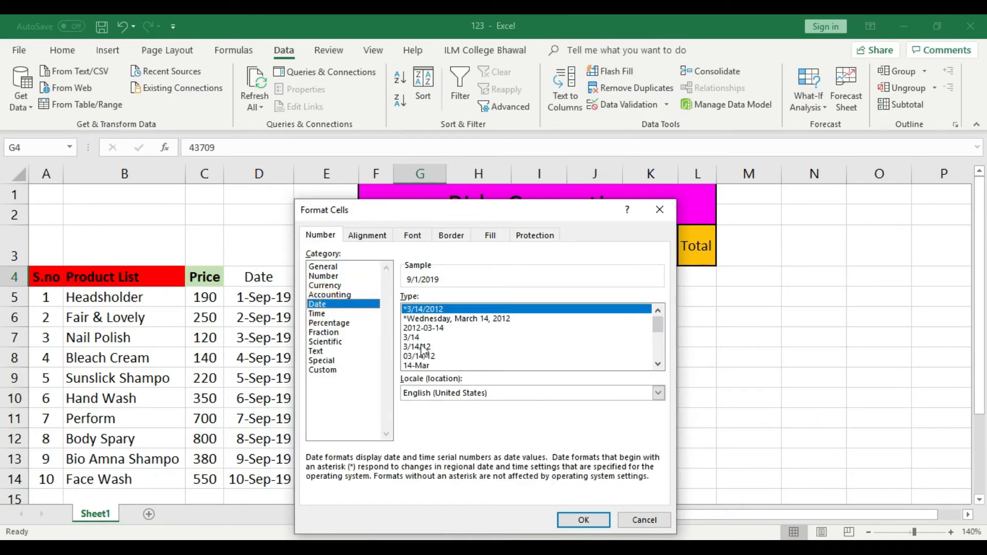
{"action": "left_click", "coordinate": [657, 364]}
{"action": "left_click", "coordinate": [658, 363]}
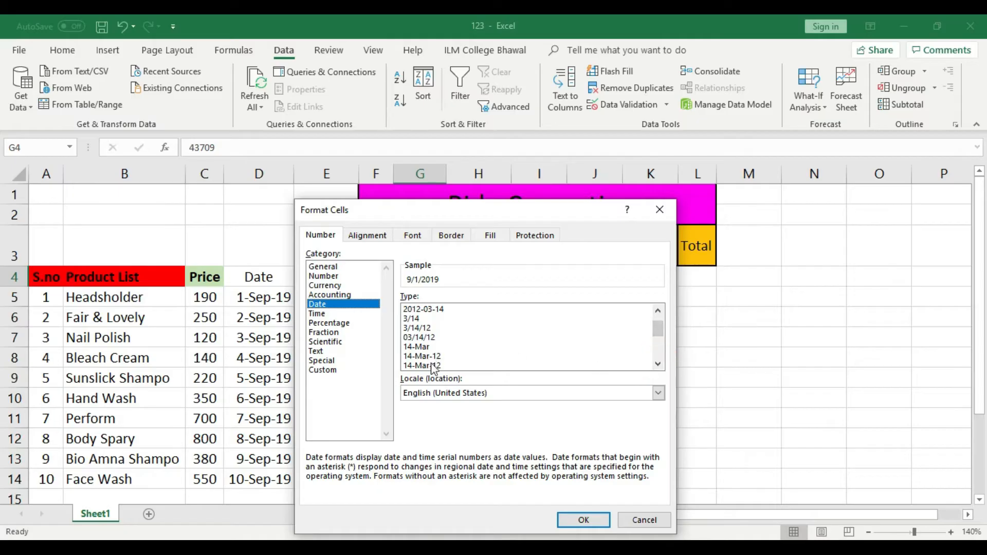
{"action": "left_click", "coordinate": [658, 364]}
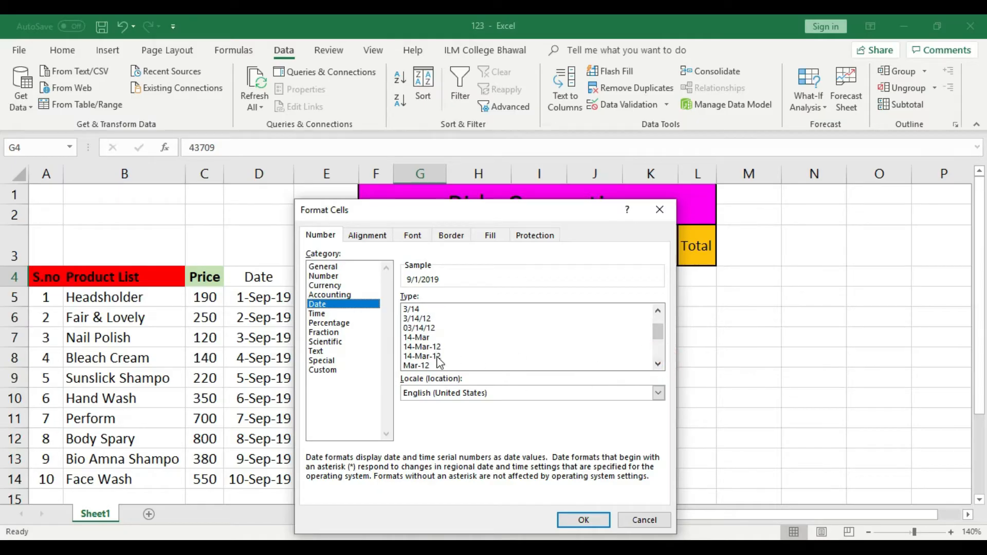
{"action": "left_click", "coordinate": [437, 348]}
{"action": "left_click", "coordinate": [584, 520]}
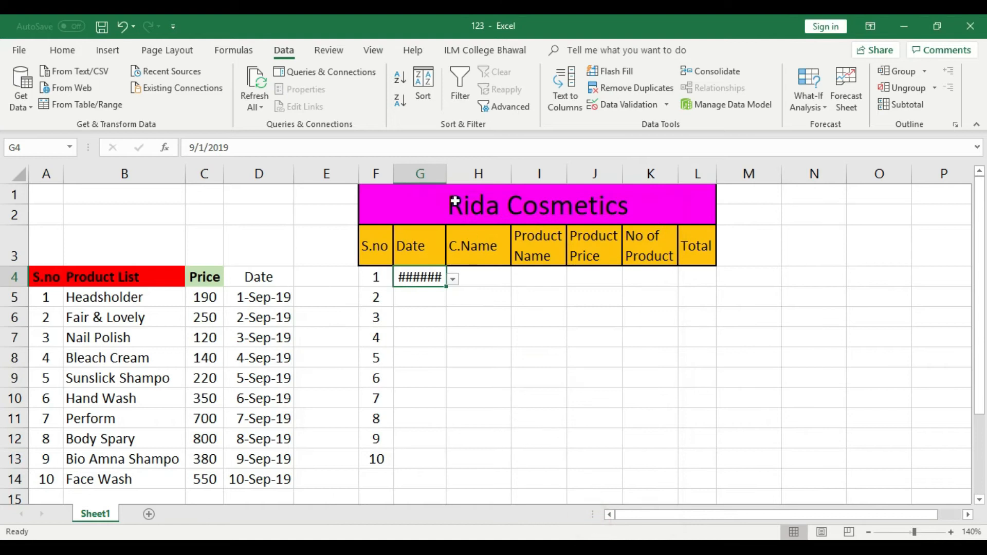
{"action": "double_click", "coordinate": [444, 177]}
{"action": "left_click", "coordinate": [439, 331]}
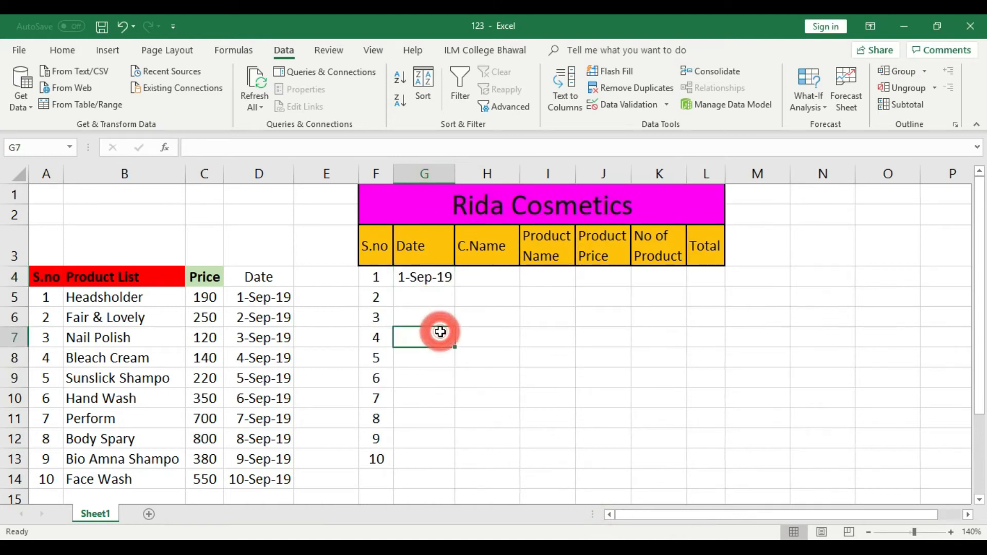
Step: Fill G4 down through G13 with its format and drop-down, and fit column G to the dates
{"action": "left_click", "coordinate": [437, 283]}
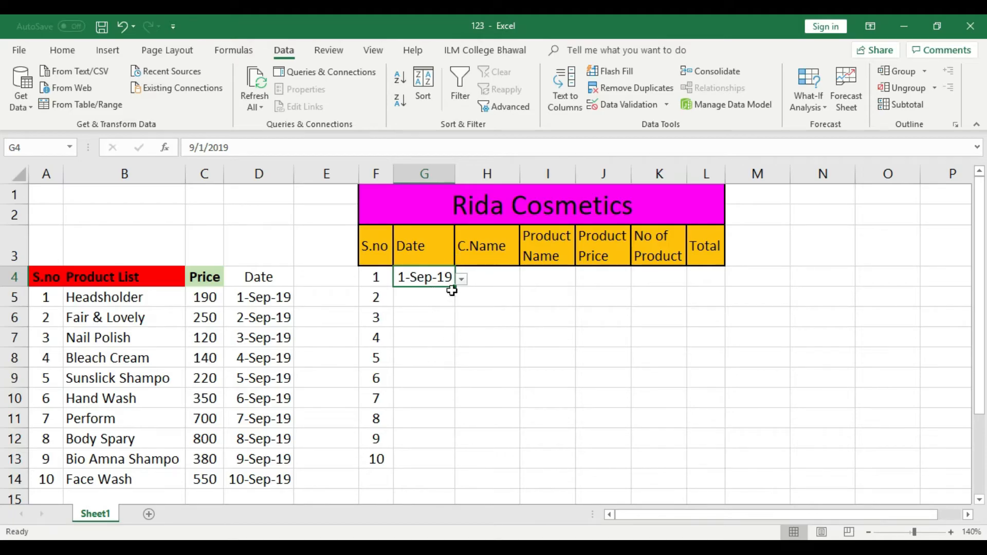
{"action": "left_click_drag", "start_coordinate": [457, 287], "coordinate": [454, 466]}
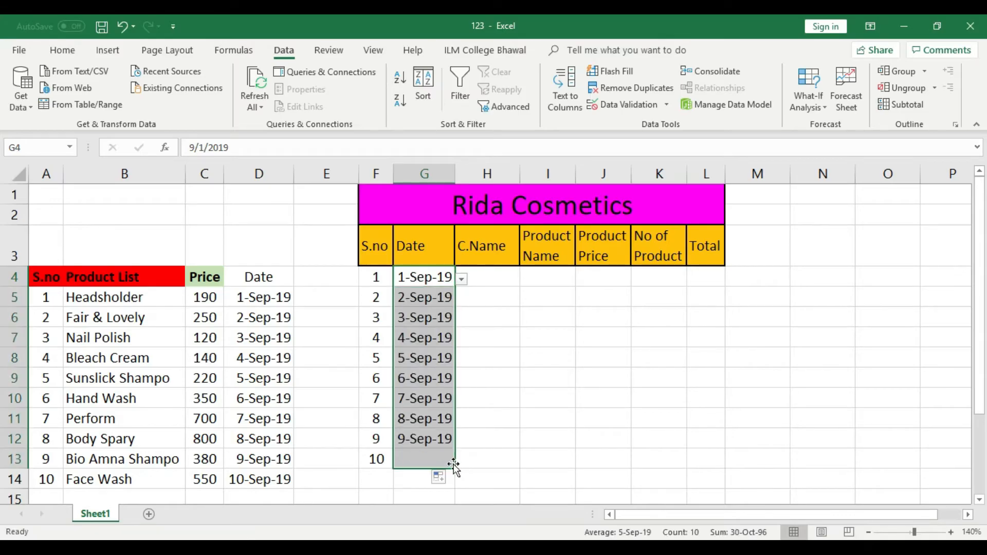
{"action": "left_click", "coordinate": [483, 427]}
{"action": "double_click", "coordinate": [454, 174]}
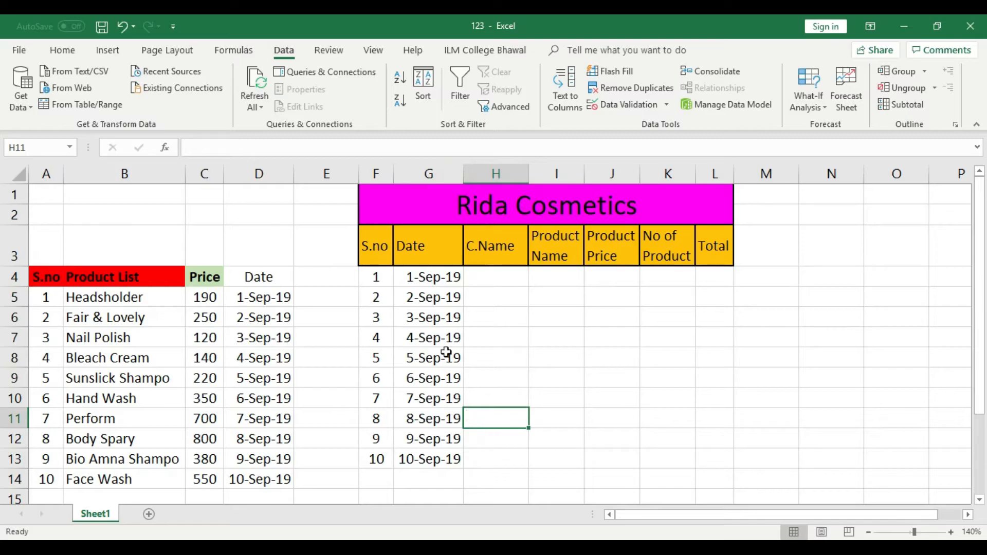
Step: Clear the filled dates from G5:G13, keeping the date in G4
{"action": "left_click_drag", "start_coordinate": [440, 297], "coordinate": [438, 456]}
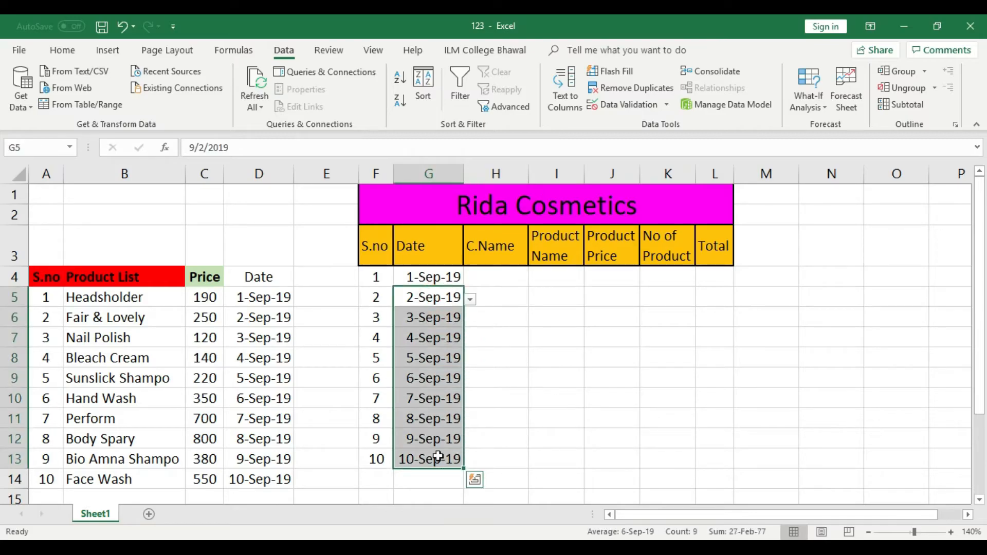
{"action": "key", "text": "Delete"}
{"action": "left_click", "coordinate": [502, 379]}
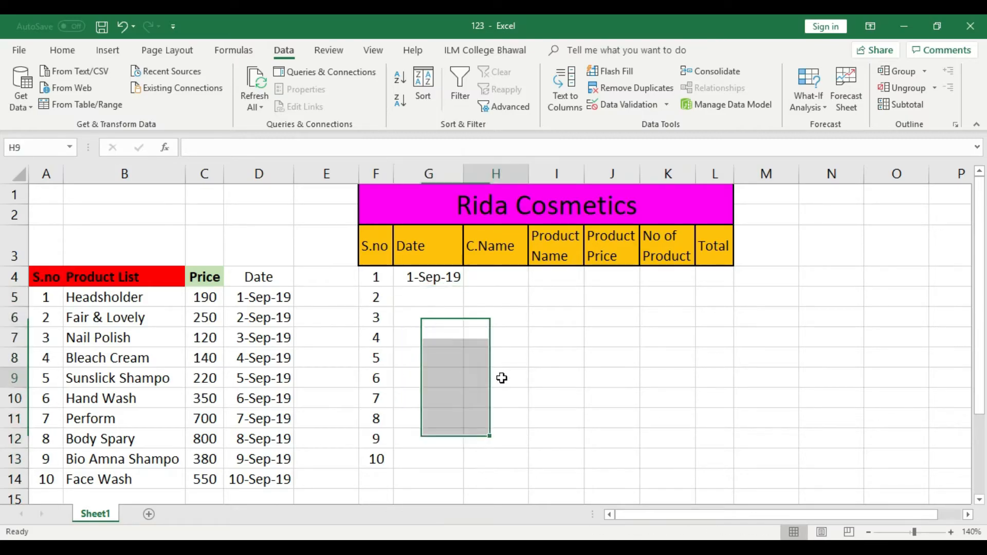
{"action": "left_click", "coordinate": [447, 278]}
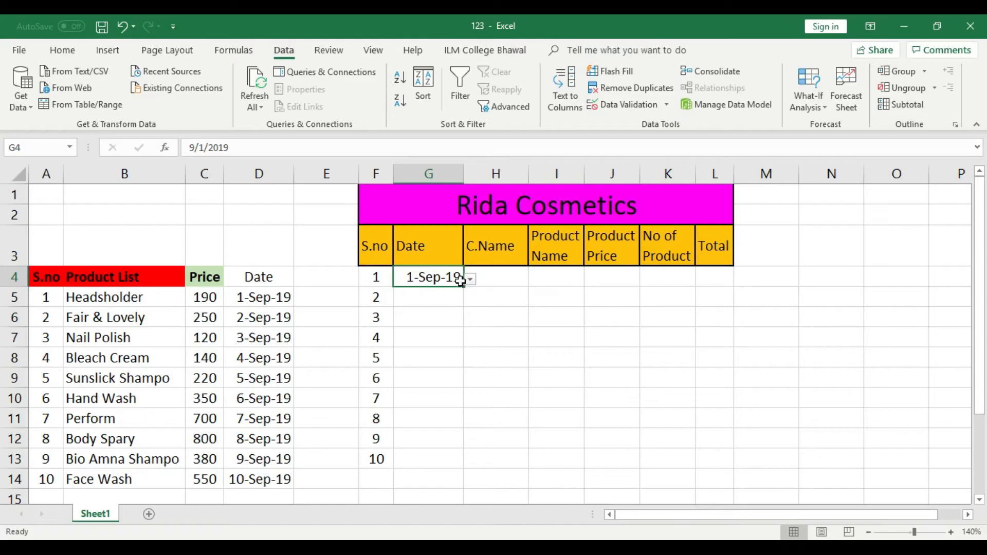
Step: Try the drop-down in G5 by choosing 1-Sep-19, and clear the cell again
{"action": "left_click", "coordinate": [434, 297]}
{"action": "left_click", "coordinate": [469, 299]}
{"action": "left_click", "coordinate": [400, 314]}
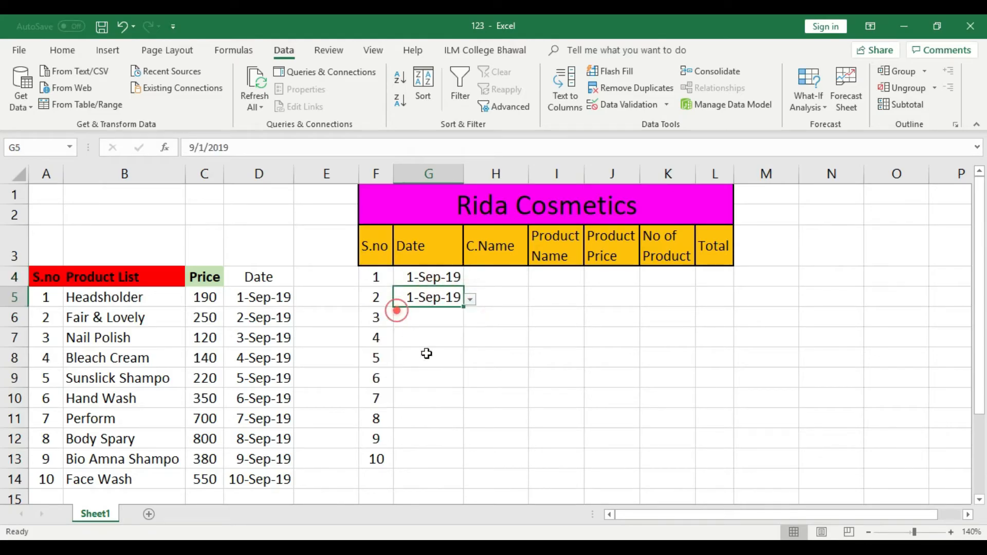
{"action": "key", "text": "Delete"}
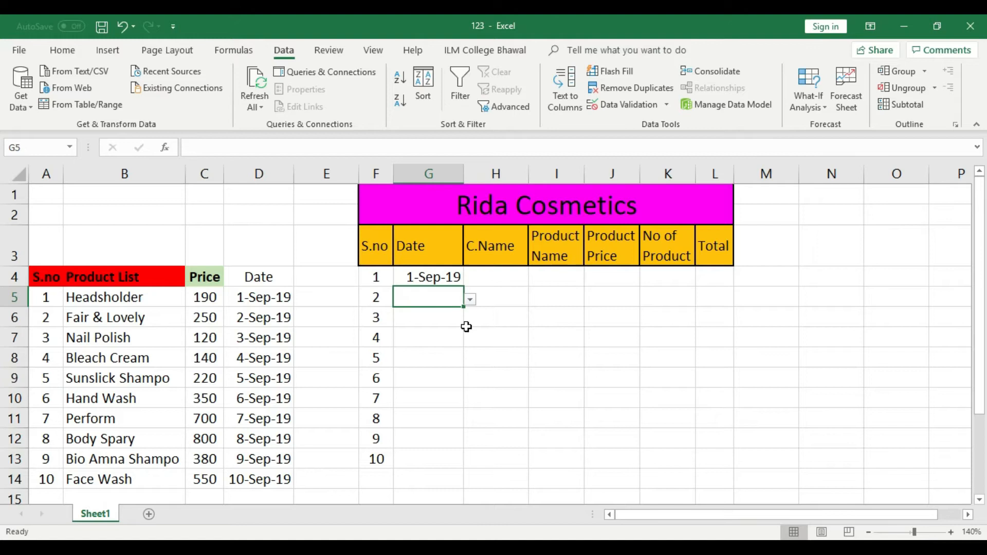
Step: Choose 1-Sep-19 from the drop-downs in G5 and G6, and 2-Sep-19 in G7
{"action": "left_click", "coordinate": [450, 301]}
{"action": "left_click", "coordinate": [468, 300]}
{"action": "left_click", "coordinate": [430, 314]}
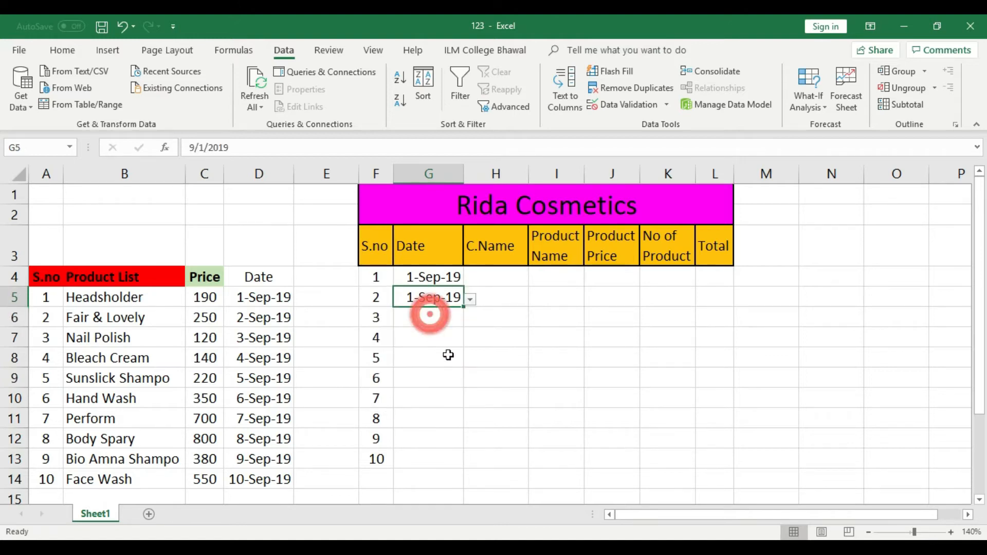
{"action": "left_click", "coordinate": [449, 314]}
{"action": "left_click", "coordinate": [469, 319]}
{"action": "left_click", "coordinate": [432, 335]}
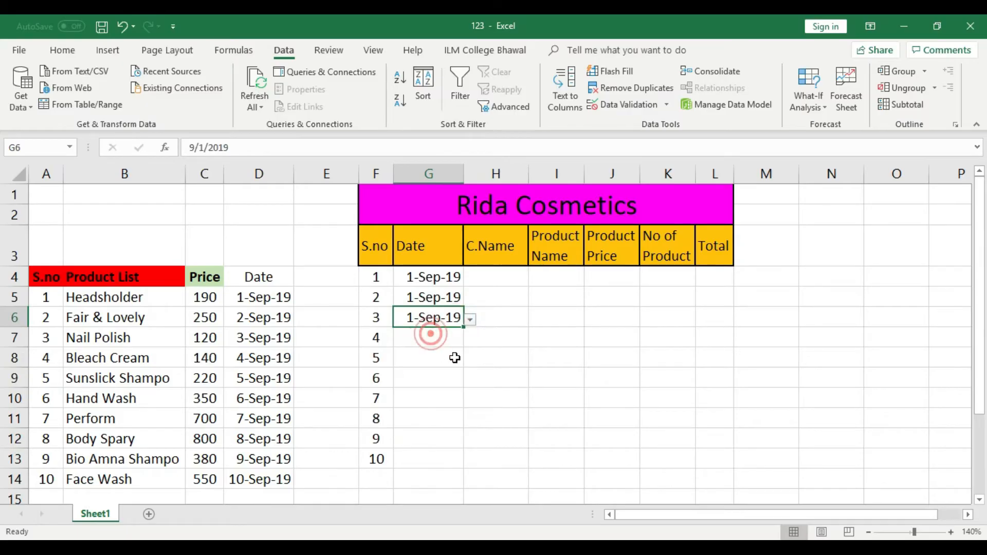
{"action": "left_click", "coordinate": [455, 337]}
{"action": "left_click", "coordinate": [470, 340]}
{"action": "left_click", "coordinate": [436, 368]}
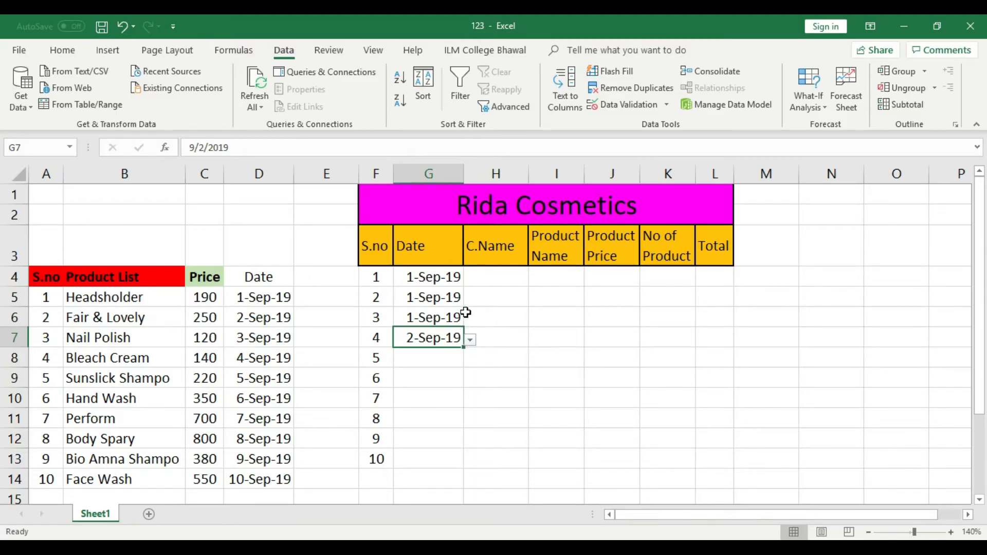
Step: Clear the trial dates from G5:G7
{"action": "left_click_drag", "start_coordinate": [456, 301], "coordinate": [454, 338]}
{"action": "key", "text": "Delete"}
{"action": "left_click", "coordinate": [529, 340]}
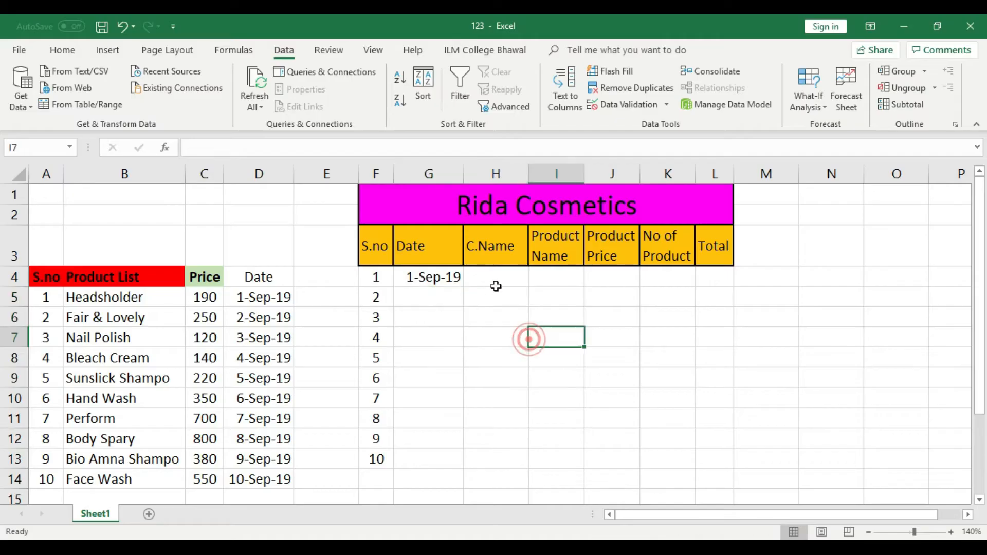
Step: Add list data validation to Product Name cell I4, using the product names in B5:B14 as the source
{"action": "left_click", "coordinate": [495, 286]}
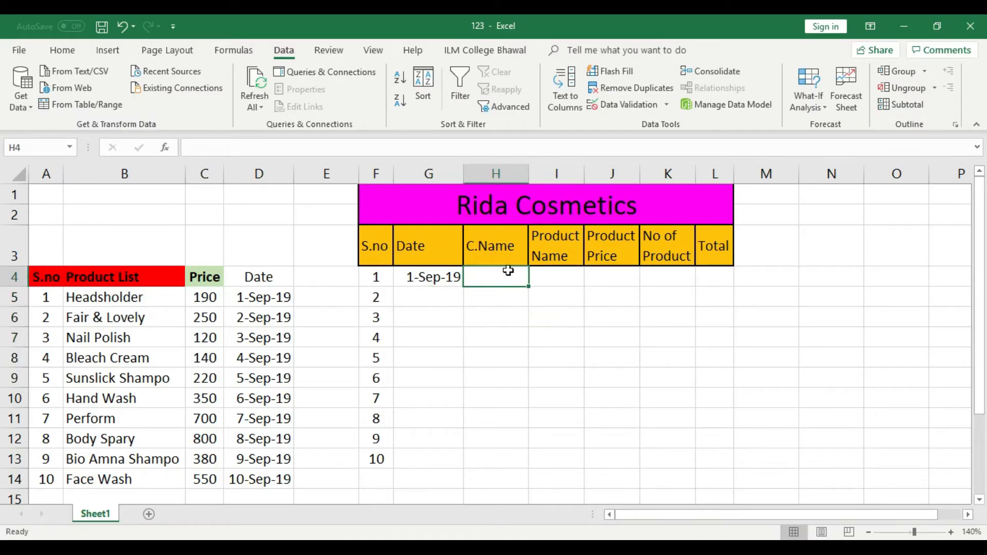
{"action": "left_click", "coordinate": [562, 283]}
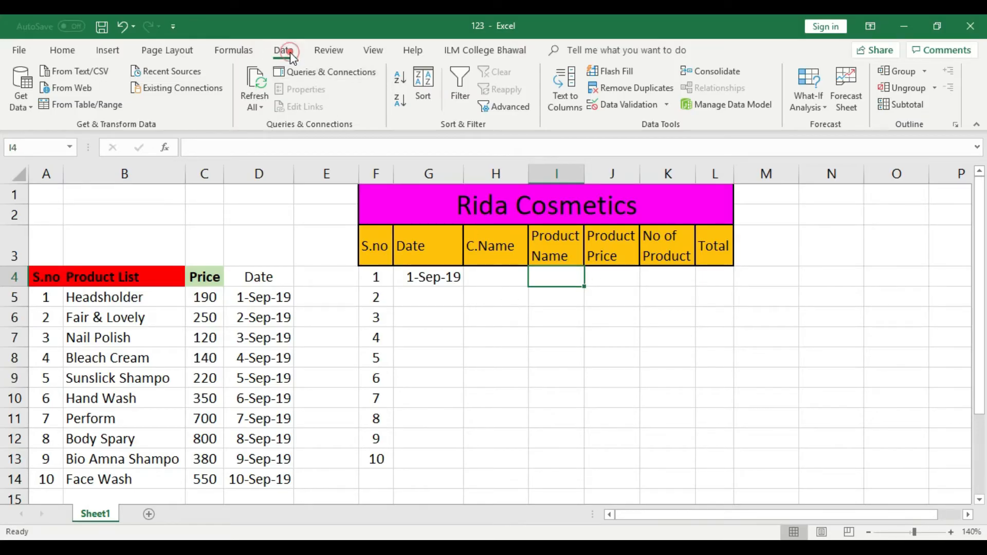
{"action": "left_click", "coordinate": [632, 106]}
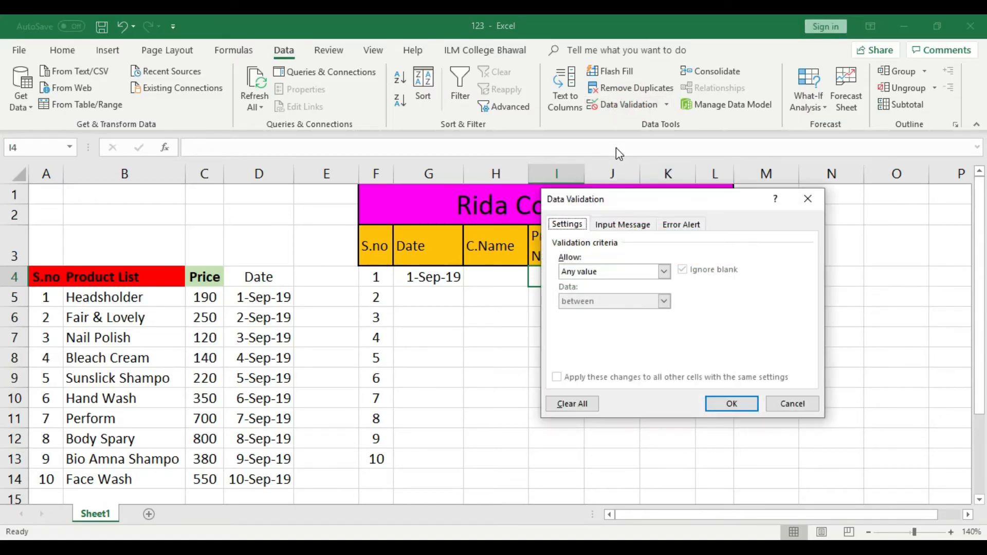
{"action": "left_click_drag", "start_coordinate": [619, 211], "coordinate": [734, 183]}
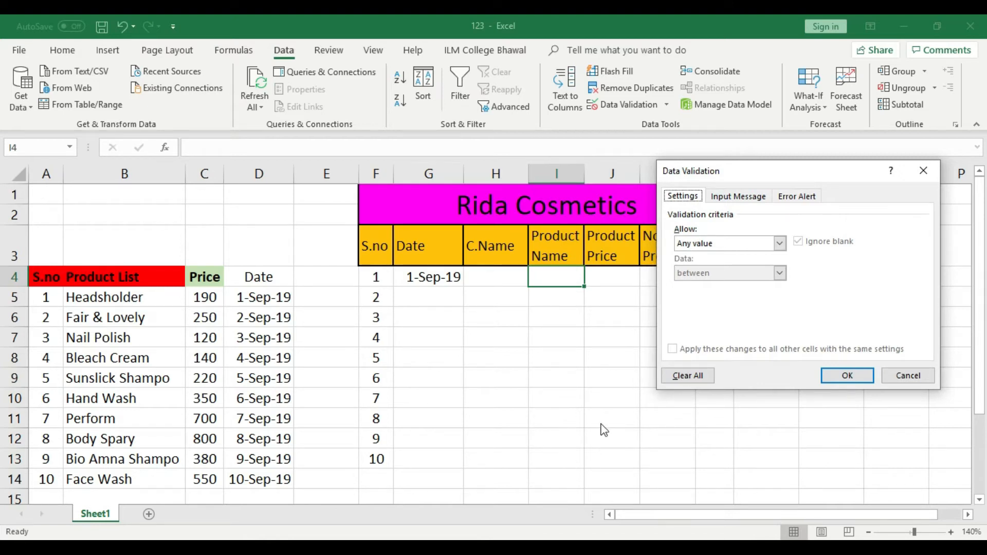
{"action": "left_click", "coordinate": [717, 244]}
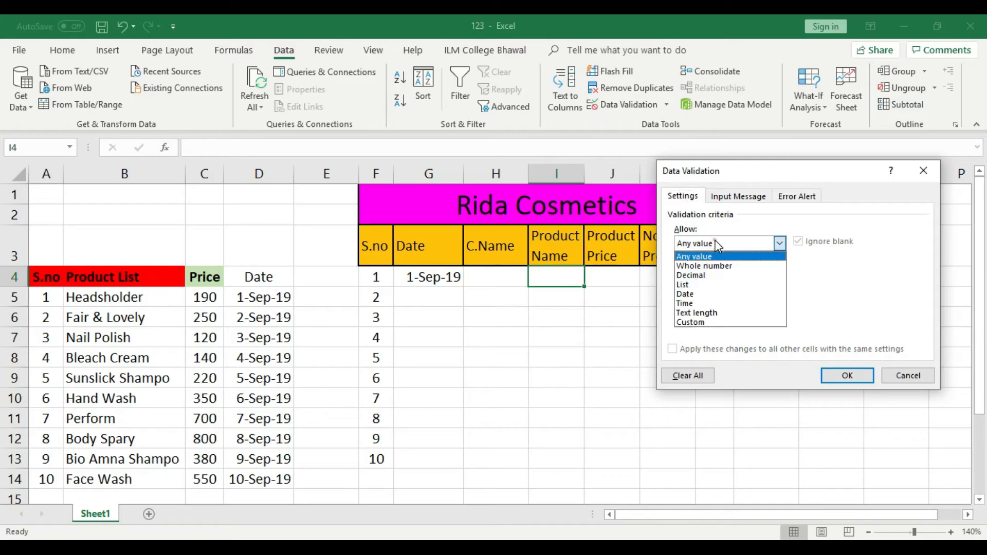
{"action": "left_click", "coordinate": [698, 285]}
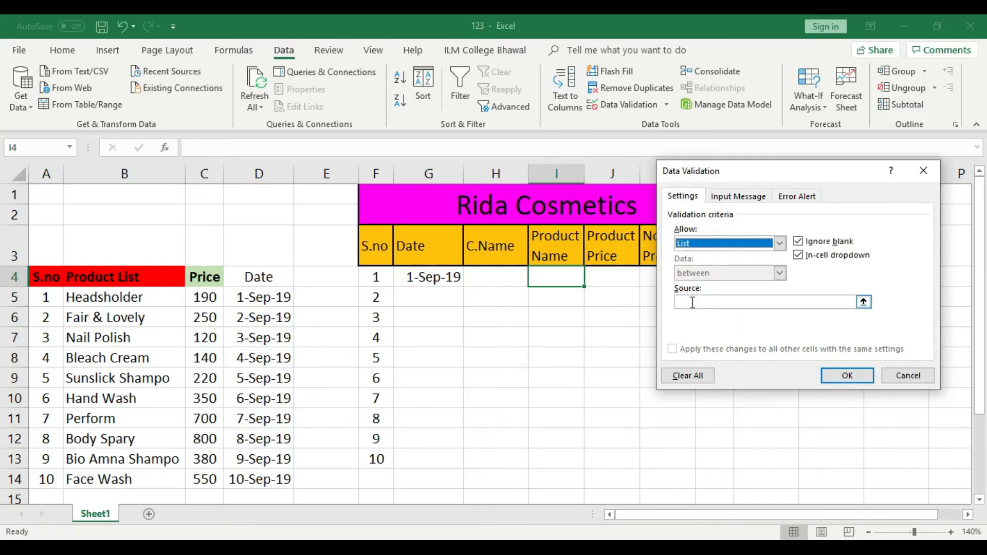
{"action": "left_click", "coordinate": [693, 303]}
{"action": "left_click_drag", "start_coordinate": [127, 297], "coordinate": [127, 475]}
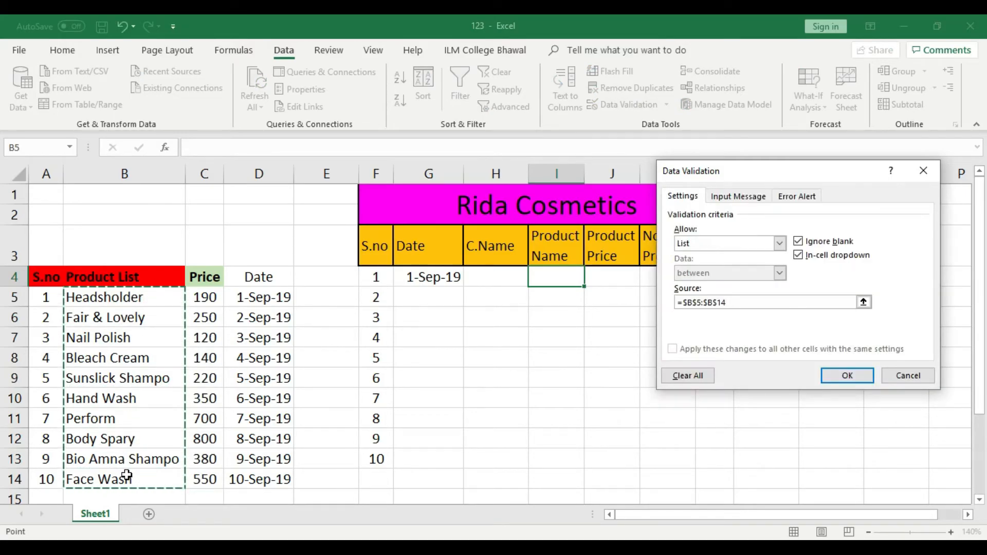
{"action": "key", "text": "Return"}
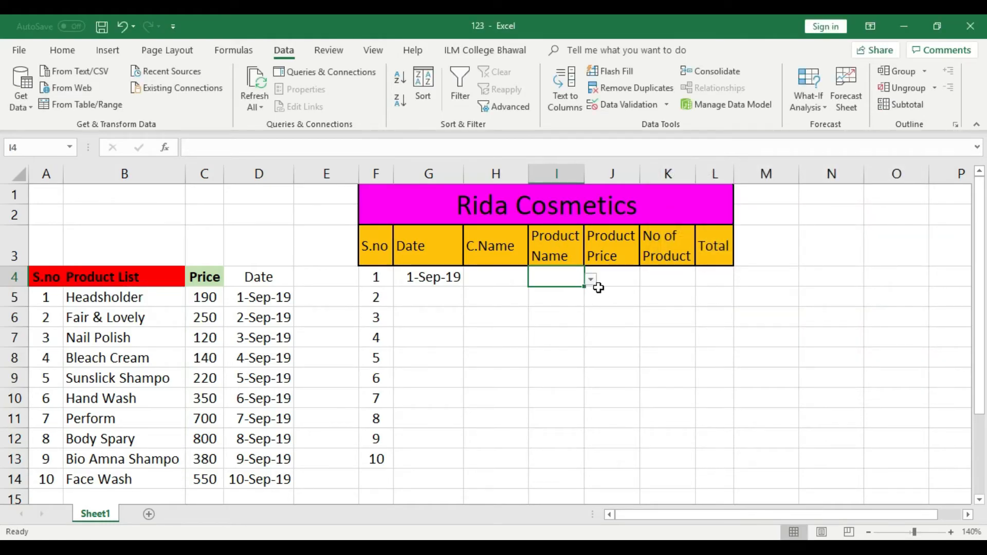
Step: Try the drop-down in I4 by choosing Headsholder, and fit column I's width to its content
{"action": "left_click", "coordinate": [591, 279]}
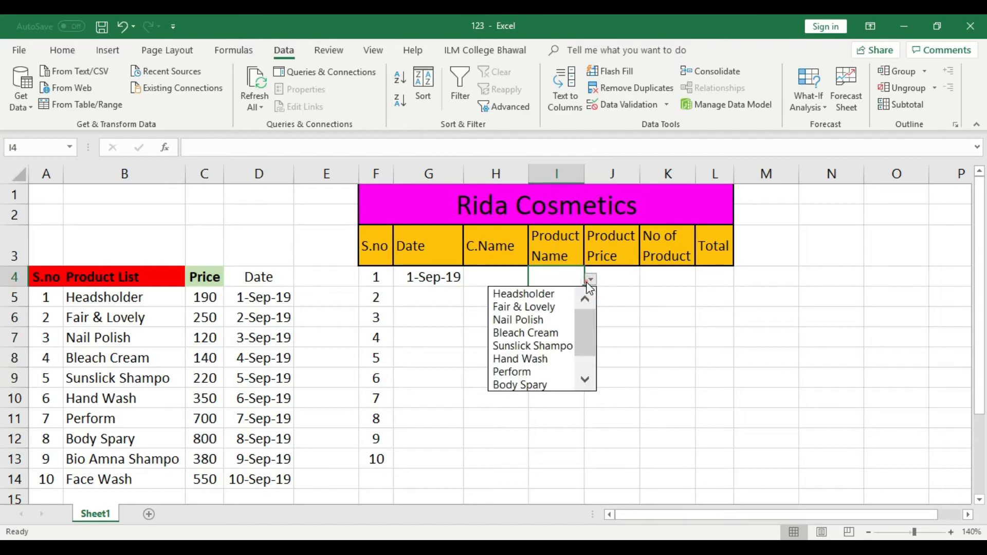
{"action": "left_click_drag", "start_coordinate": [588, 324], "coordinate": [588, 344]}
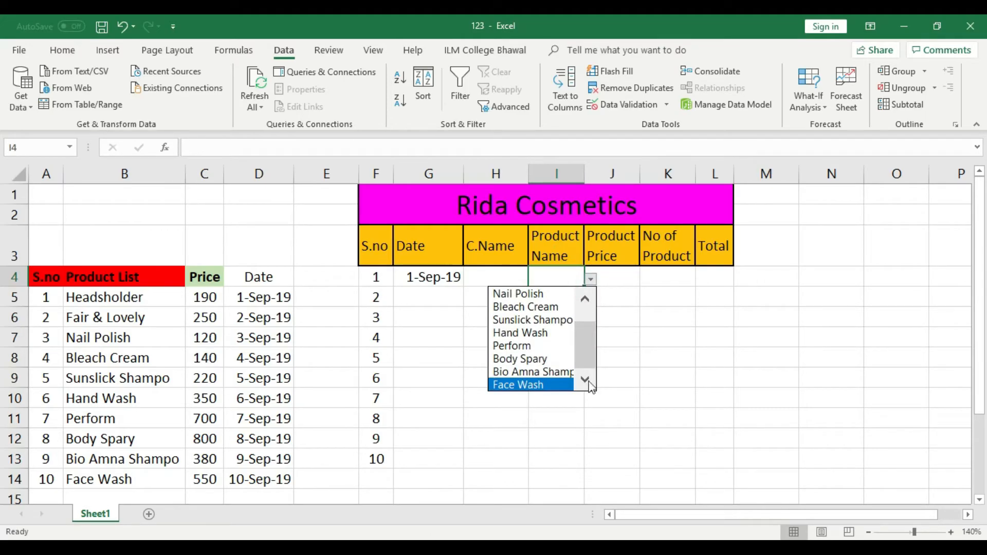
{"action": "left_click_drag", "start_coordinate": [587, 355], "coordinate": [588, 298]}
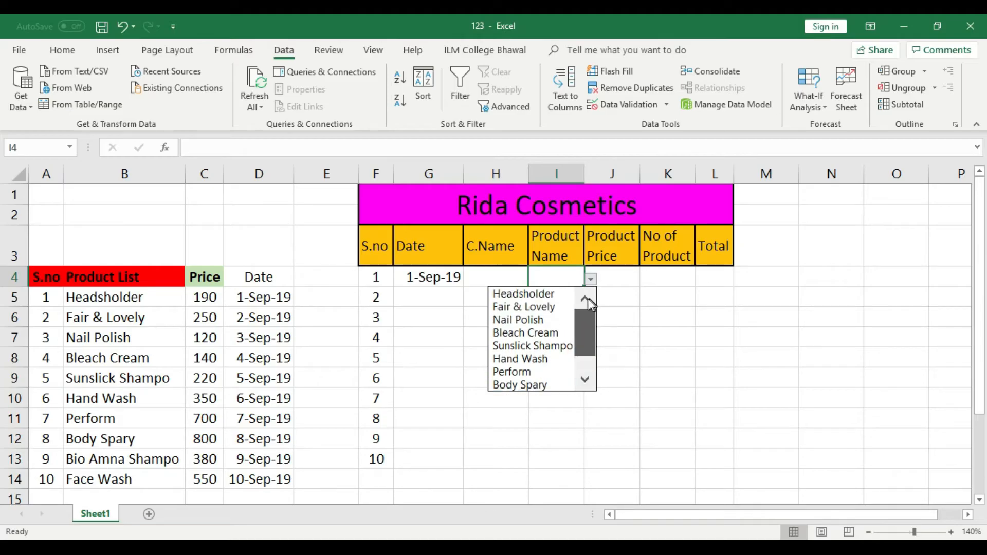
{"action": "left_click", "coordinate": [546, 294]}
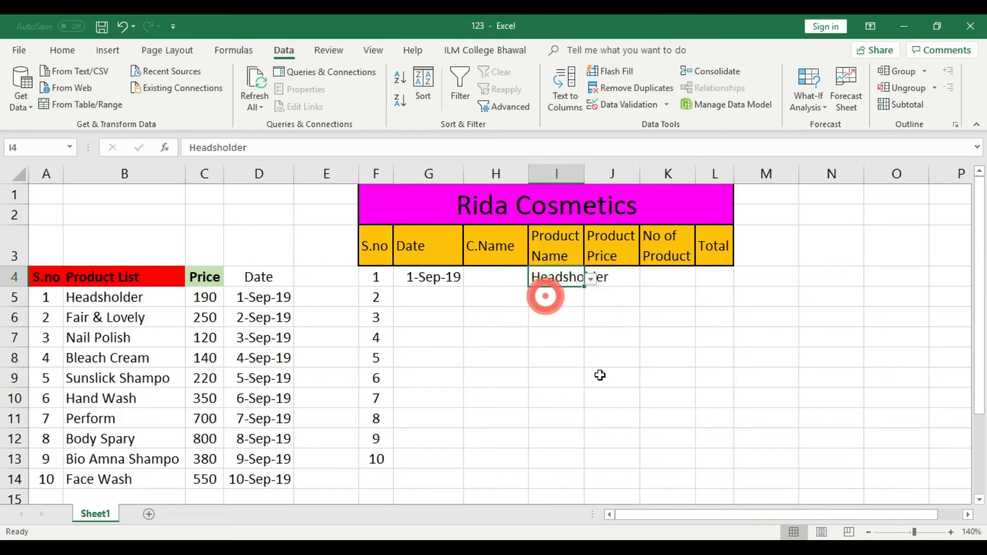
{"action": "double_click", "coordinate": [585, 174]}
Step: Try other products from the drop-down in I4: Bleach Cream, Perform and Bio Amna Shampo in turn
{"action": "left_click", "coordinate": [623, 281]}
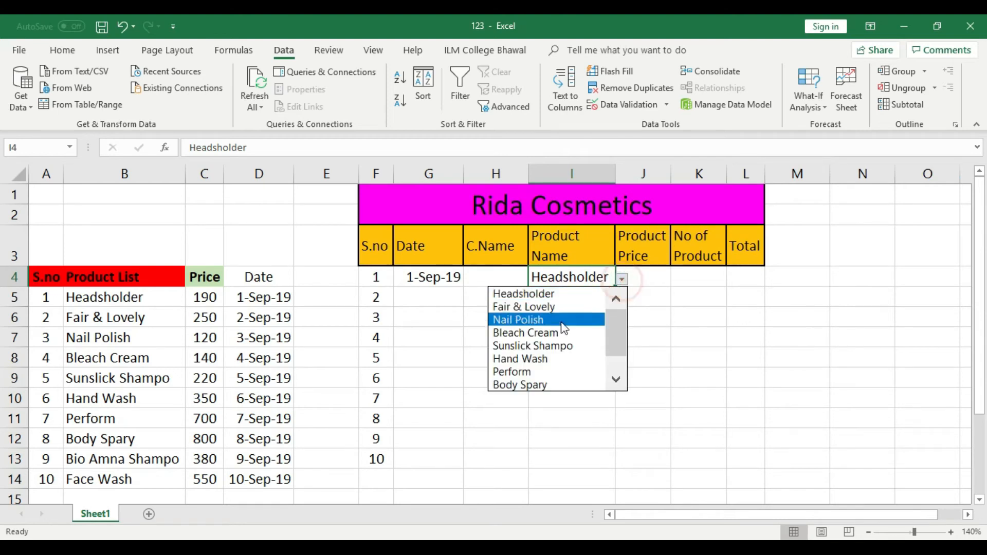
{"action": "left_click", "coordinate": [558, 334]}
{"action": "left_click", "coordinate": [623, 281]}
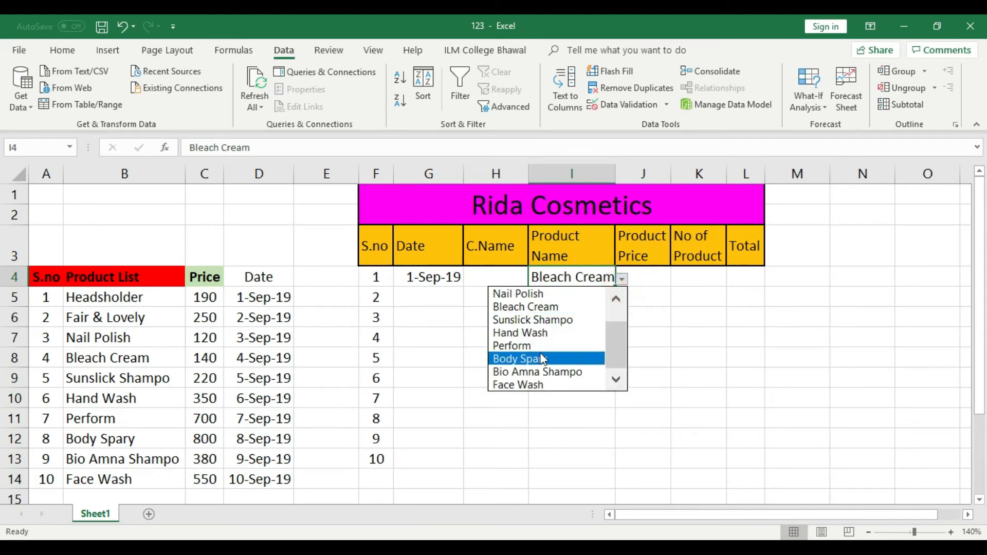
{"action": "left_click", "coordinate": [538, 346]}
{"action": "left_click", "coordinate": [624, 281]}
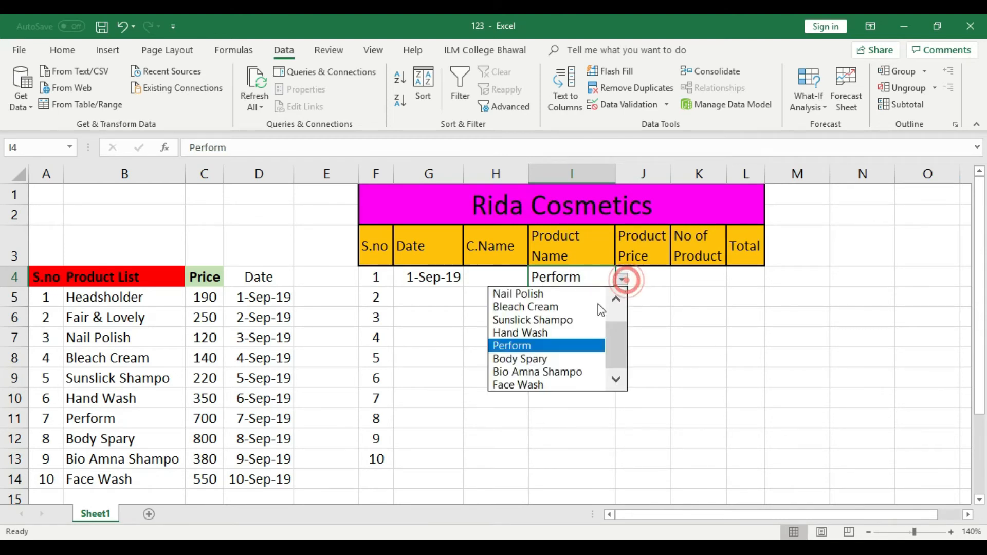
{"action": "left_click", "coordinate": [551, 372]}
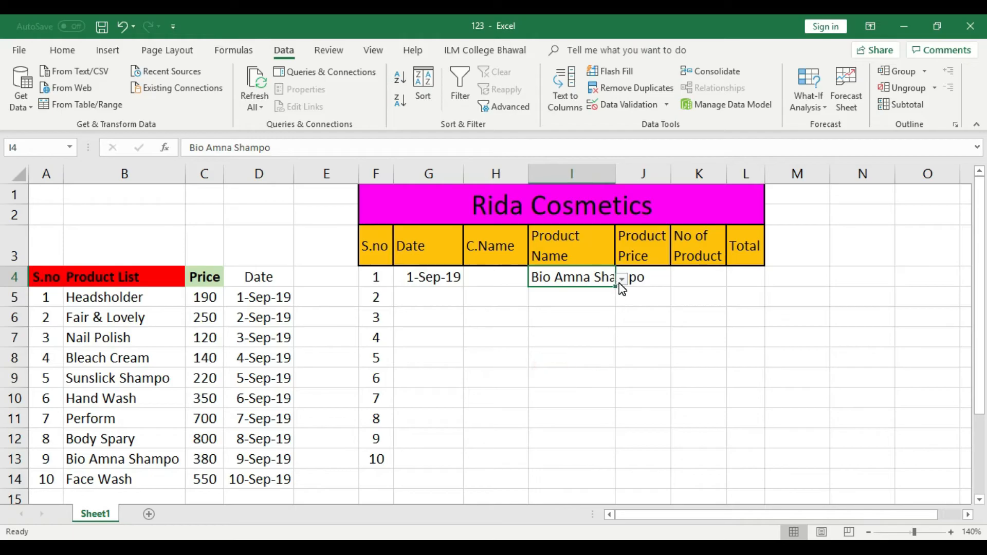
Step: Correct the product name in B13 of the Product List to Bio Amla Shampo
{"action": "double_click", "coordinate": [122, 461]}
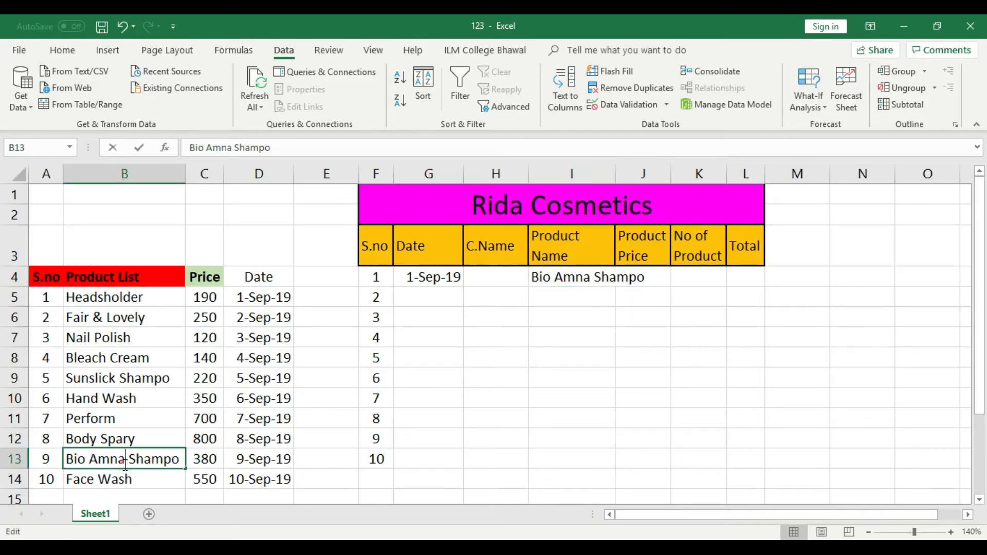
{"action": "key", "text": "BackSpace"}
{"action": "key", "text": "BackSpace"}
{"action": "type", "text": "la"}
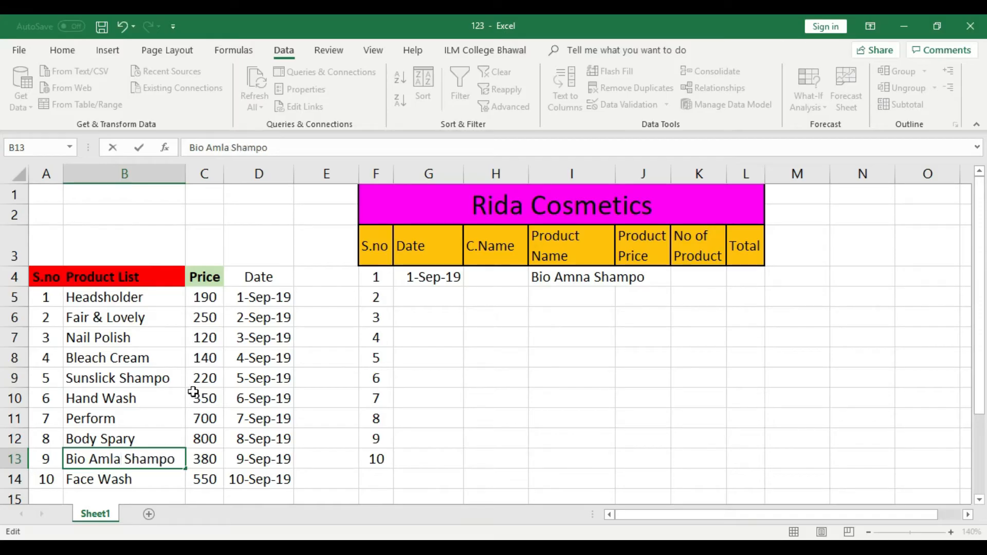
{"action": "left_click", "coordinate": [159, 216]}
{"action": "left_click", "coordinate": [578, 436]}
{"action": "left_click", "coordinate": [600, 263]}
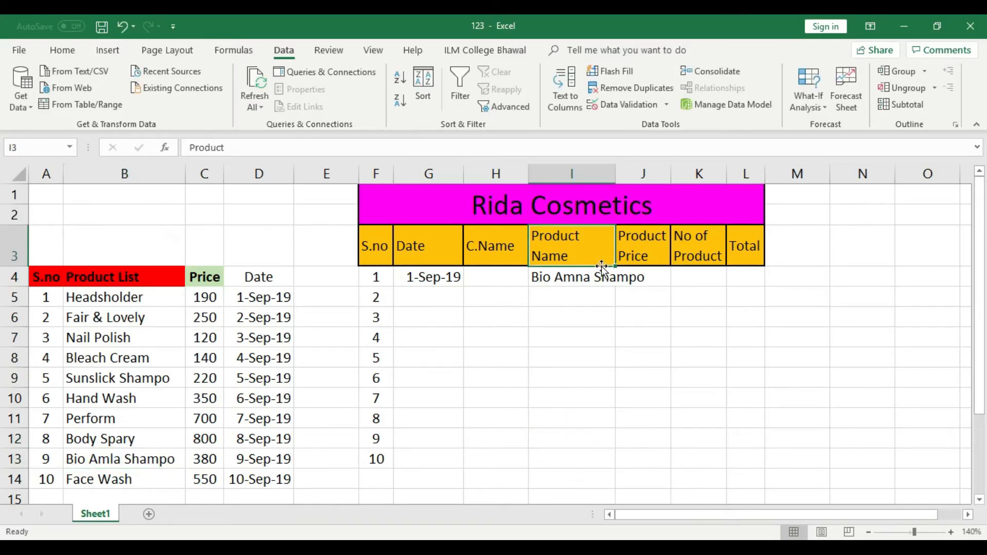
Step: Choose the corrected product Bio Amla Shampo from the drop-down in I4
{"action": "left_click", "coordinate": [612, 276]}
{"action": "left_click", "coordinate": [622, 278]}
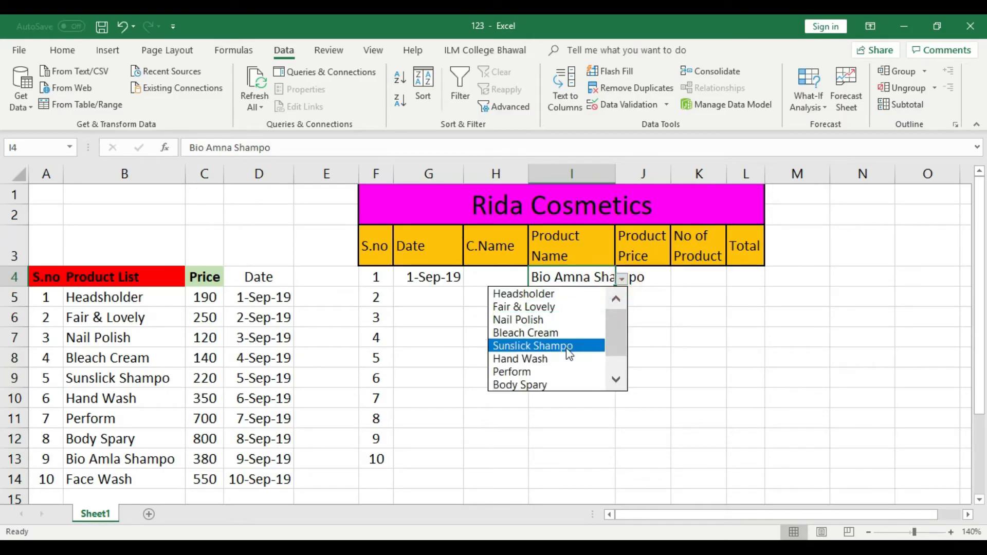
{"action": "left_click_drag", "start_coordinate": [617, 334], "coordinate": [615, 352]}
{"action": "left_click", "coordinate": [566, 371]}
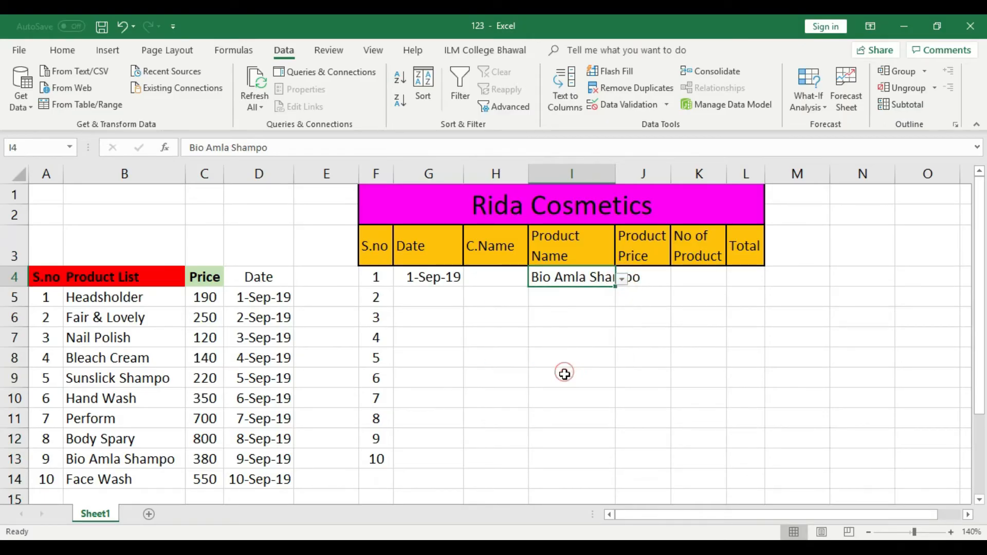
Step: Choose Perform from the drop-down in I4 and fit column I's width to its content
{"action": "left_click", "coordinate": [622, 278]}
{"action": "left_click", "coordinate": [546, 344]}
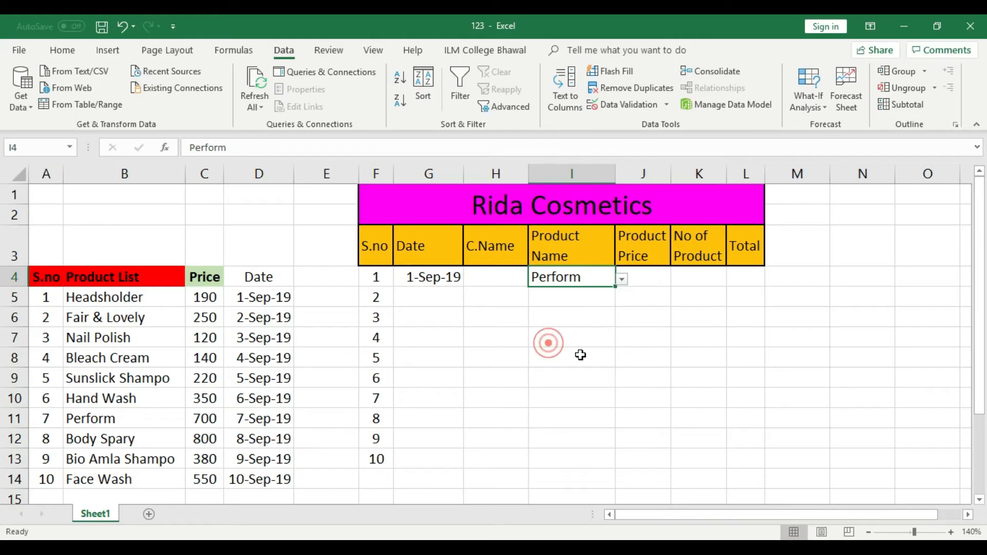
{"action": "double_click", "coordinate": [613, 183]}
{"action": "left_click", "coordinate": [519, 337]}
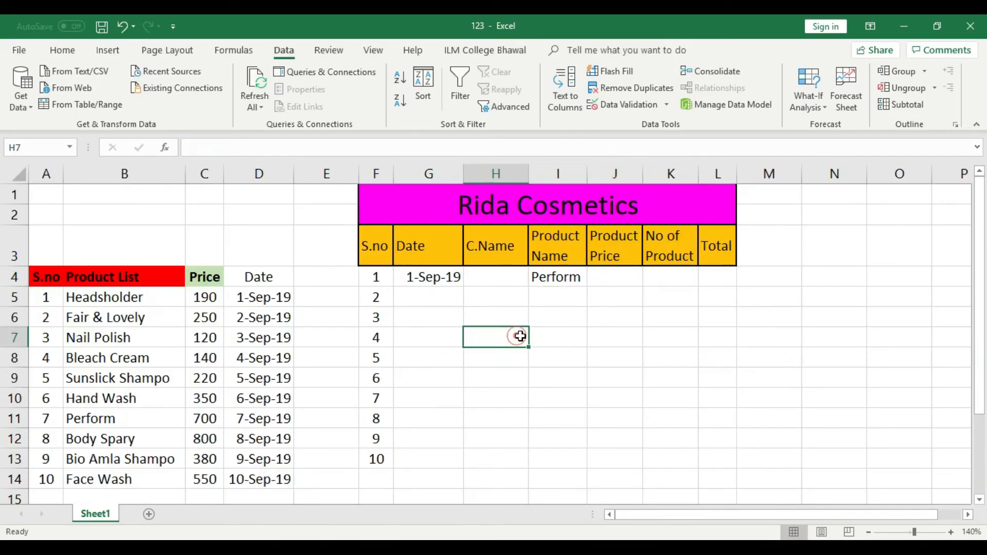
Step: Look through the product options in I4's drop-down and the matching prices in C5:C14
{"action": "left_click", "coordinate": [581, 274]}
{"action": "left_click", "coordinate": [593, 279]}
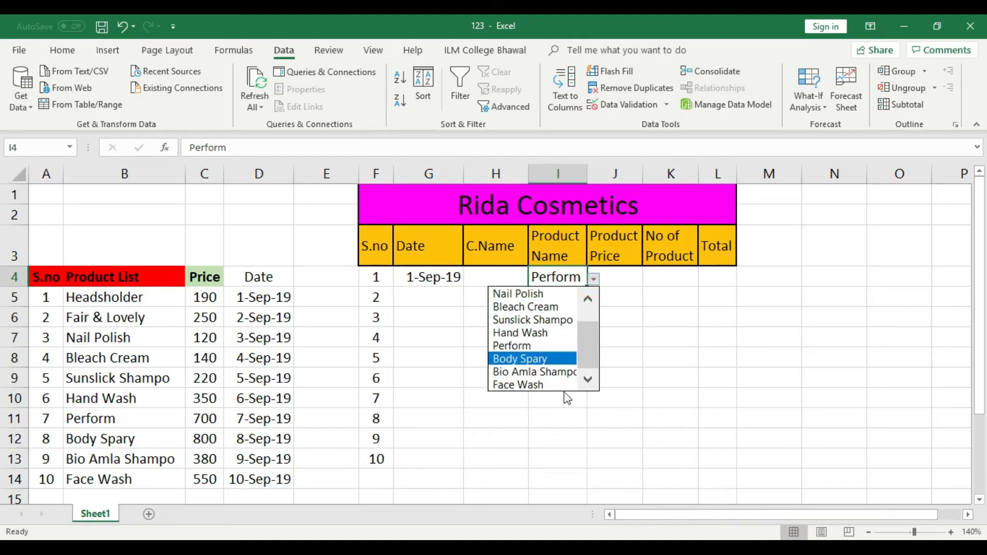
{"action": "left_click_drag", "start_coordinate": [590, 347], "coordinate": [585, 366]}
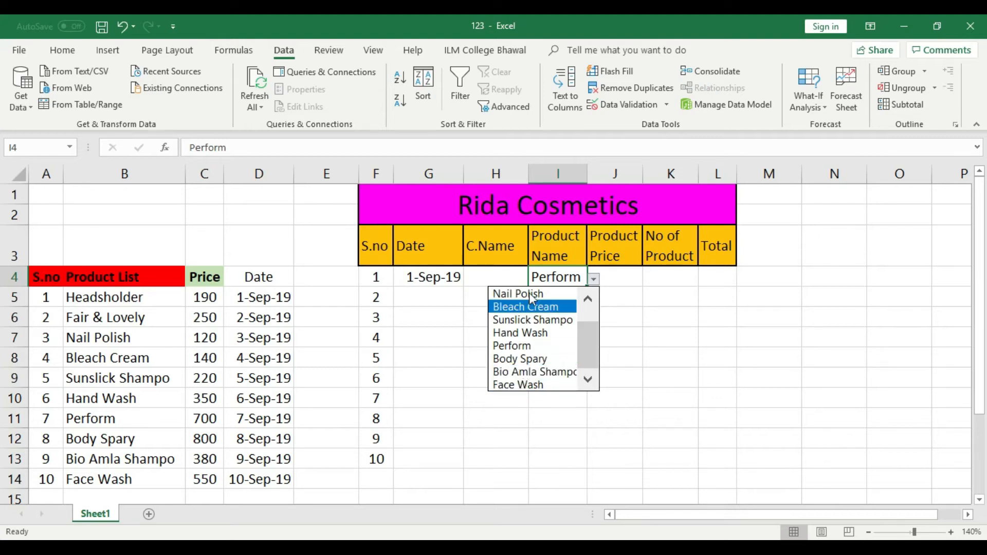
{"action": "left_click", "coordinate": [744, 334]}
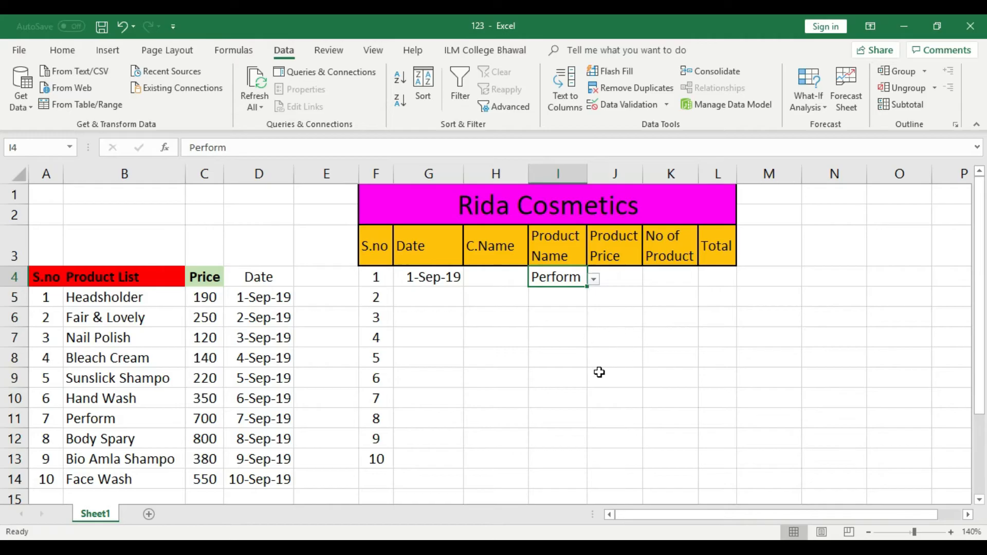
{"action": "left_click_drag", "start_coordinate": [201, 304], "coordinate": [206, 476]}
{"action": "left_click", "coordinate": [583, 379]}
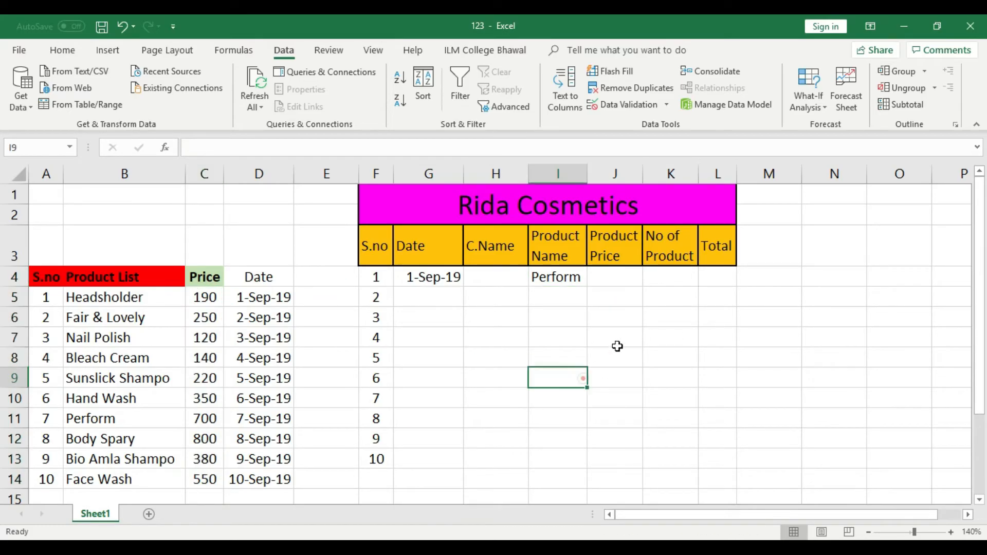
Step: Add list data validation to Product Price cell J4, using the prices in C5:C14 as the source
{"action": "left_click", "coordinate": [623, 278]}
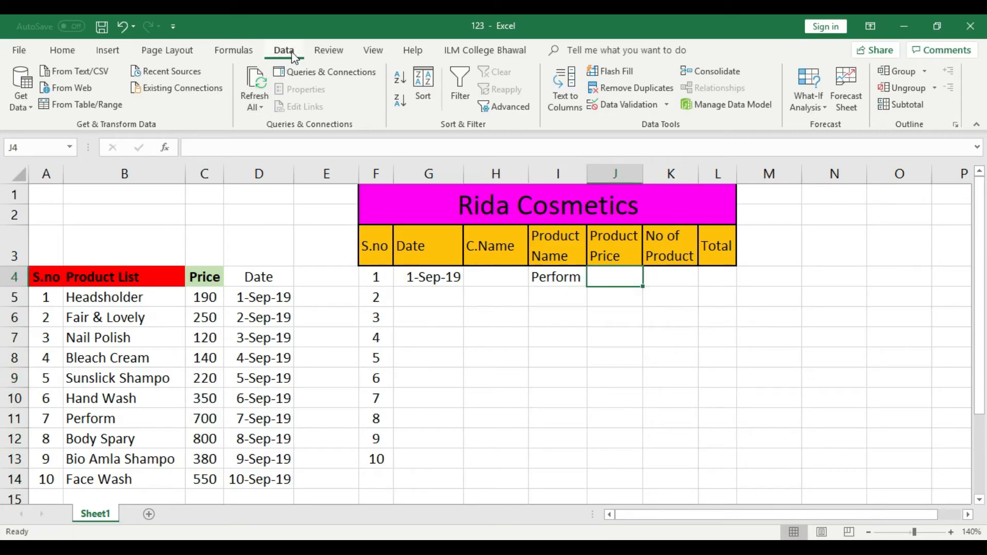
{"action": "left_click", "coordinate": [632, 105]}
{"action": "left_click", "coordinate": [717, 243]}
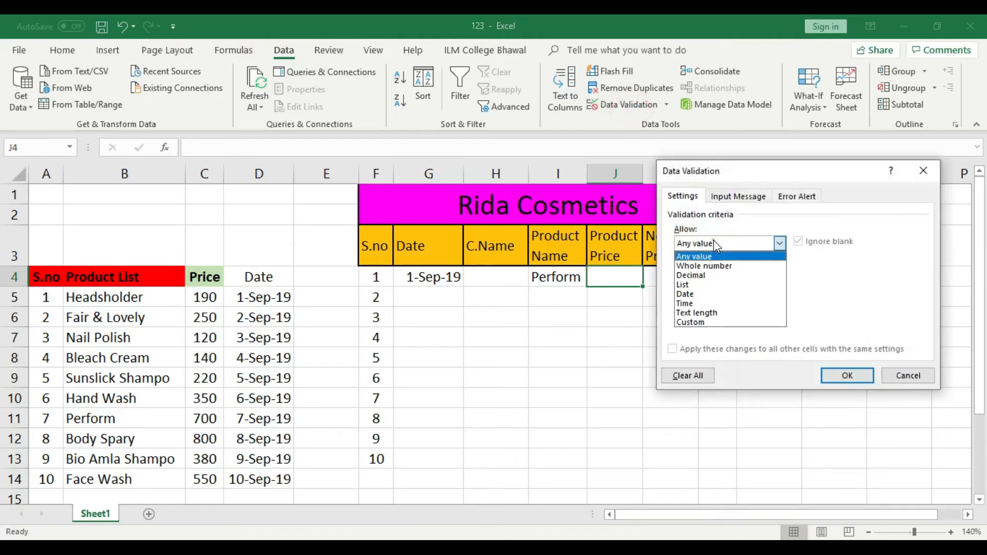
{"action": "left_click", "coordinate": [695, 286]}
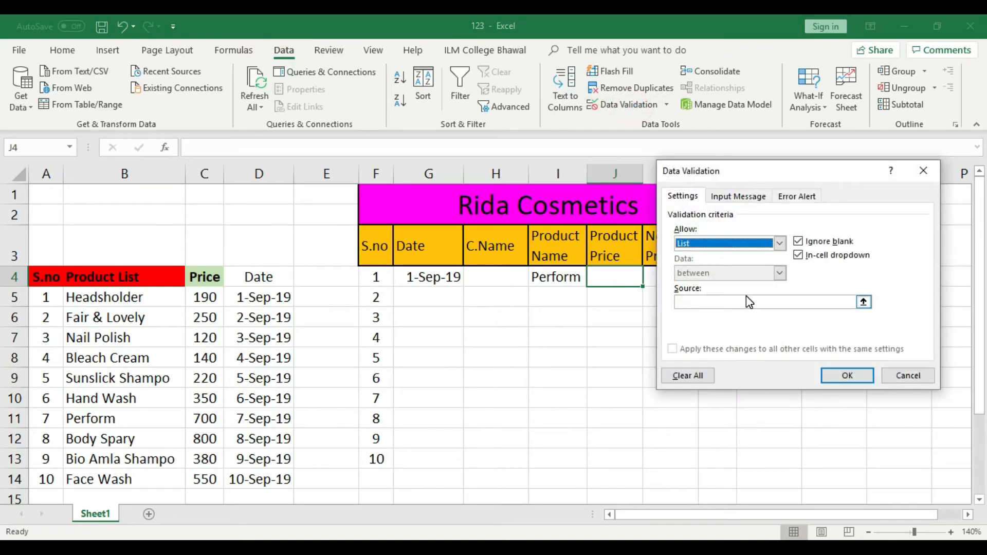
{"action": "left_click", "coordinate": [726, 301]}
{"action": "left_click_drag", "start_coordinate": [210, 297], "coordinate": [206, 476]}
{"action": "key", "text": "Return"}
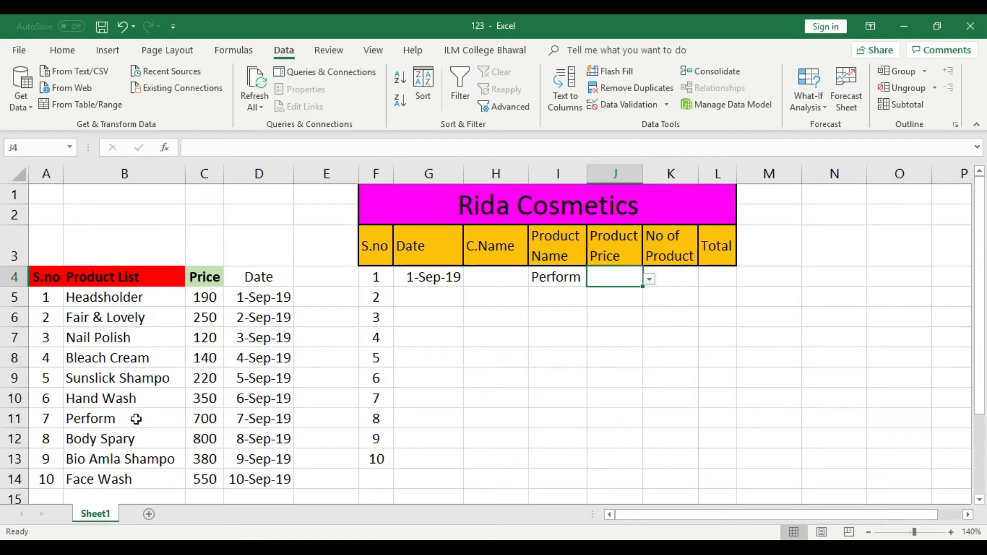
Step: Look through the prices offered in the Product Price drop-down of J4
{"action": "left_click", "coordinate": [649, 279]}
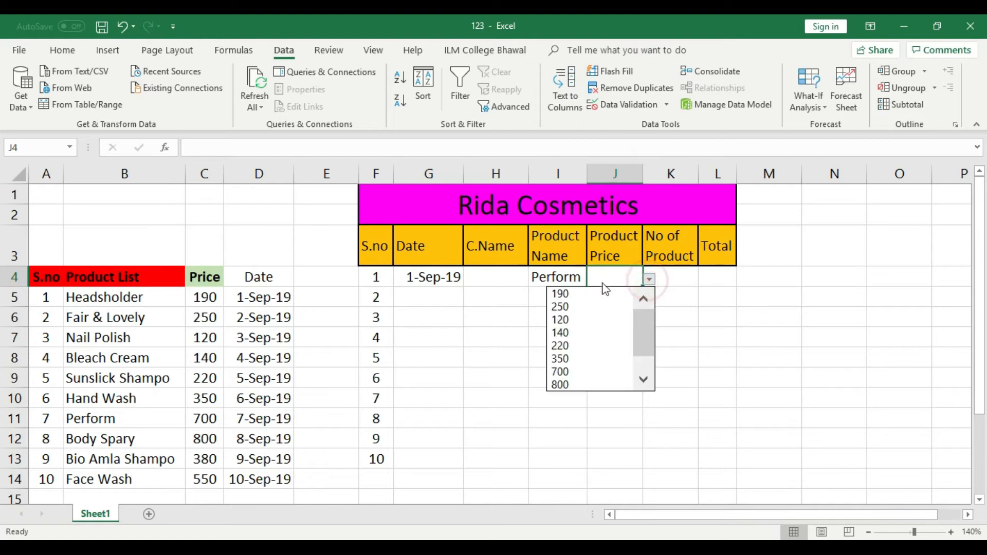
{"action": "left_click_drag", "start_coordinate": [643, 323], "coordinate": [639, 356]}
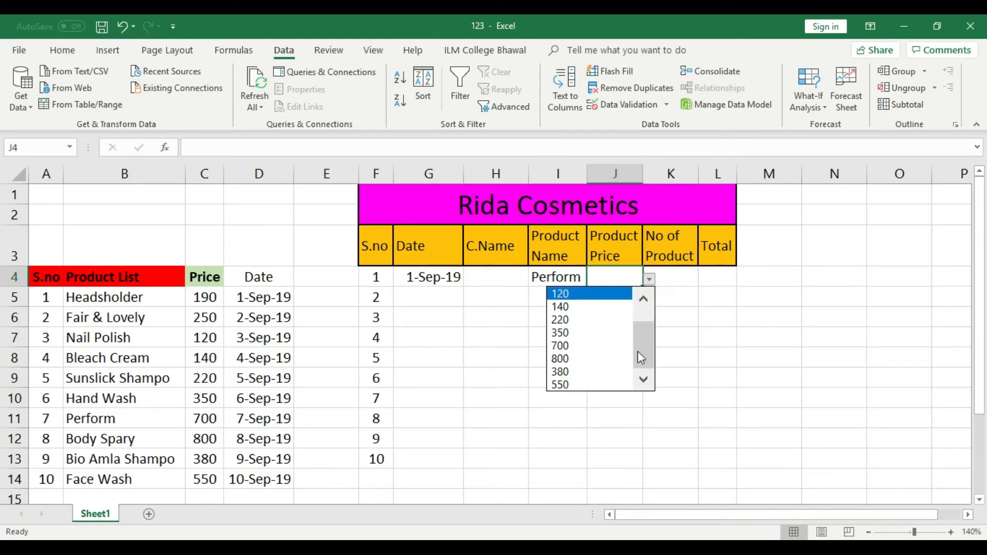
Step: Choose 700 from the dropdown as the product price in J4
{"action": "left_click", "coordinate": [576, 347]}
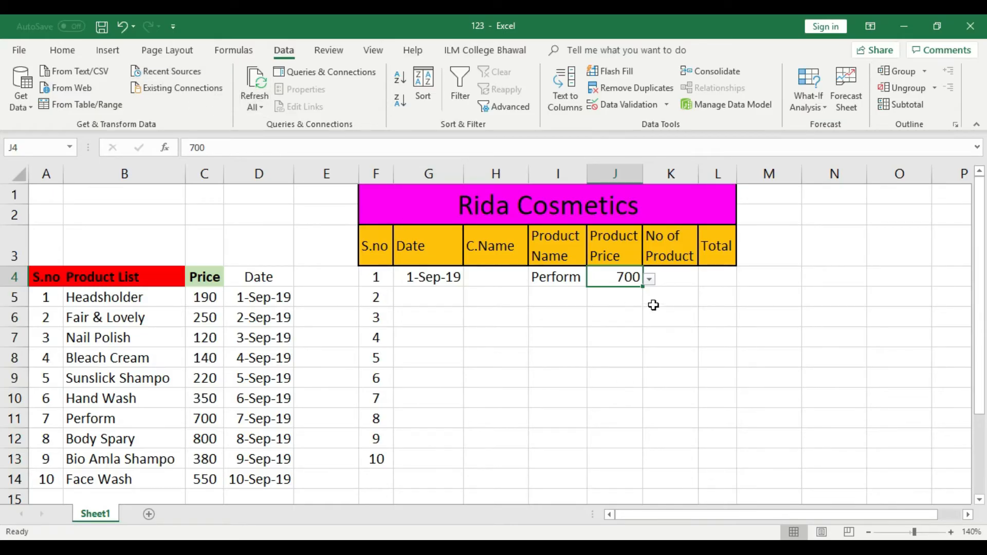
{"action": "left_click", "coordinate": [675, 280]}
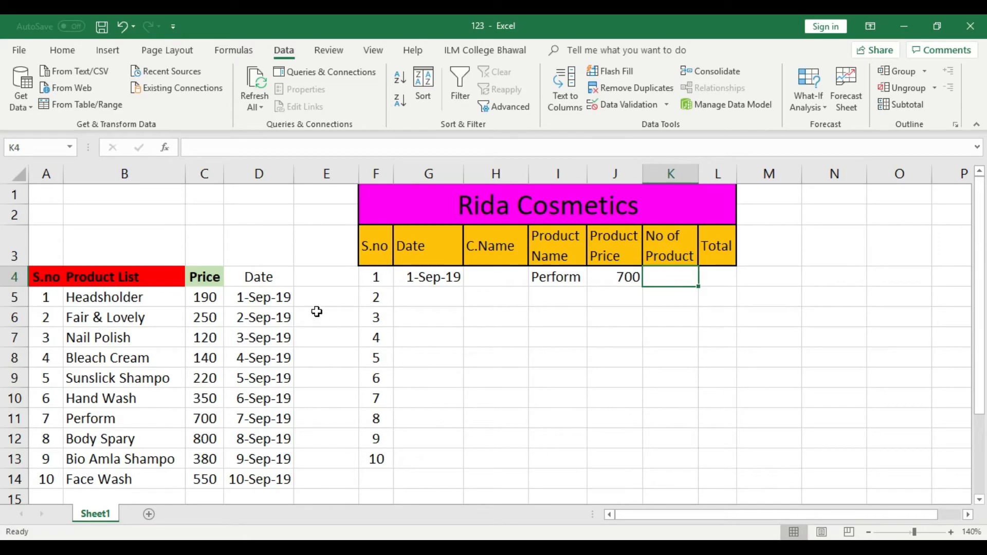
{"action": "left_click", "coordinate": [328, 297]}
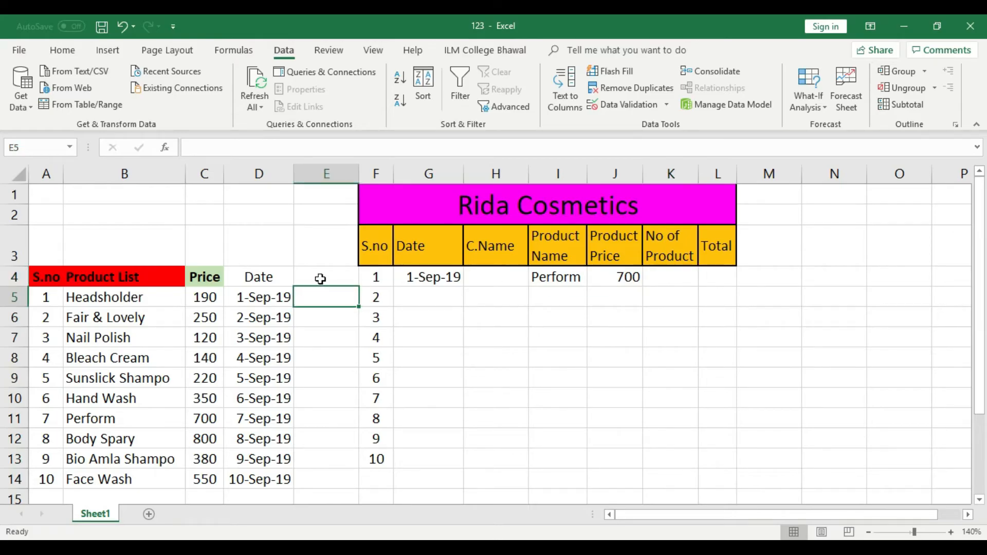
{"action": "left_click_drag", "start_coordinate": [46, 297], "coordinate": [46, 480]}
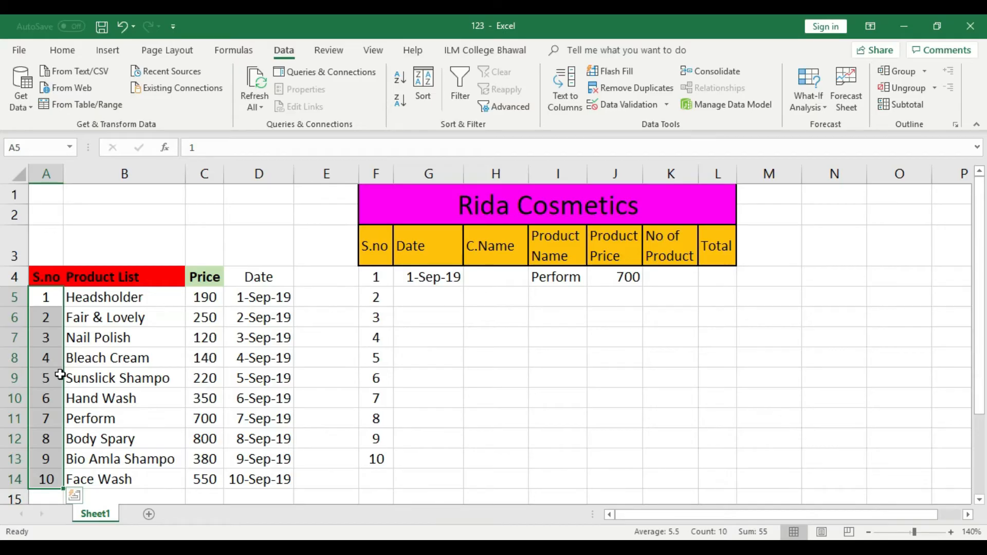
{"action": "left_click", "coordinate": [573, 364]}
Step: Add a List data validation to the No of Product cell K4, using A5:A14 as the source
{"action": "left_click", "coordinate": [671, 282]}
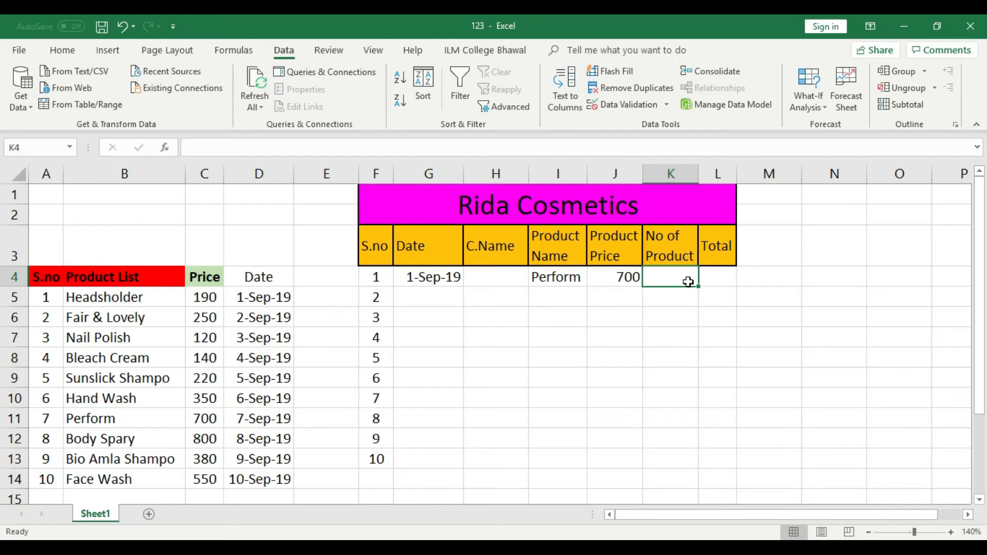
{"action": "left_click", "coordinate": [283, 50]}
{"action": "left_click", "coordinate": [628, 106]}
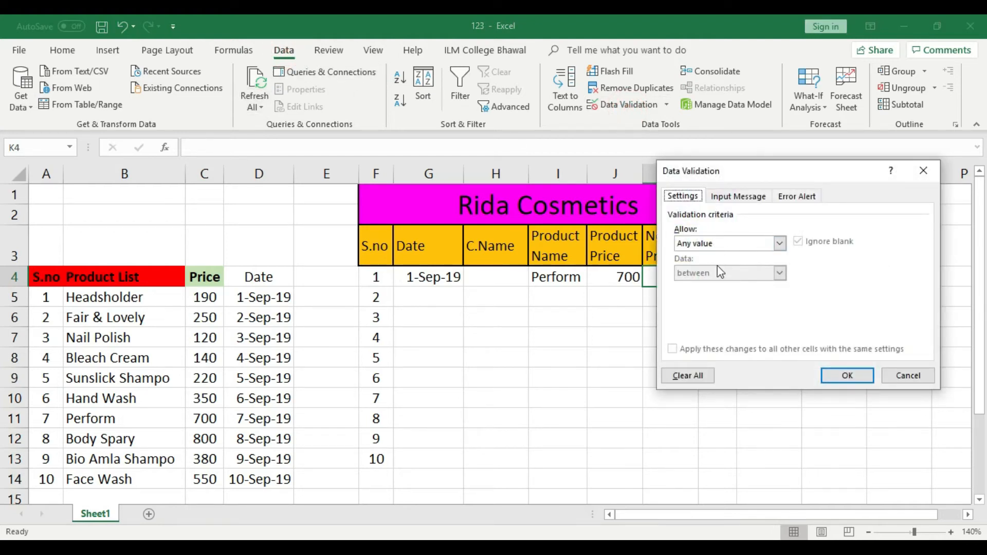
{"action": "left_click", "coordinate": [715, 241]}
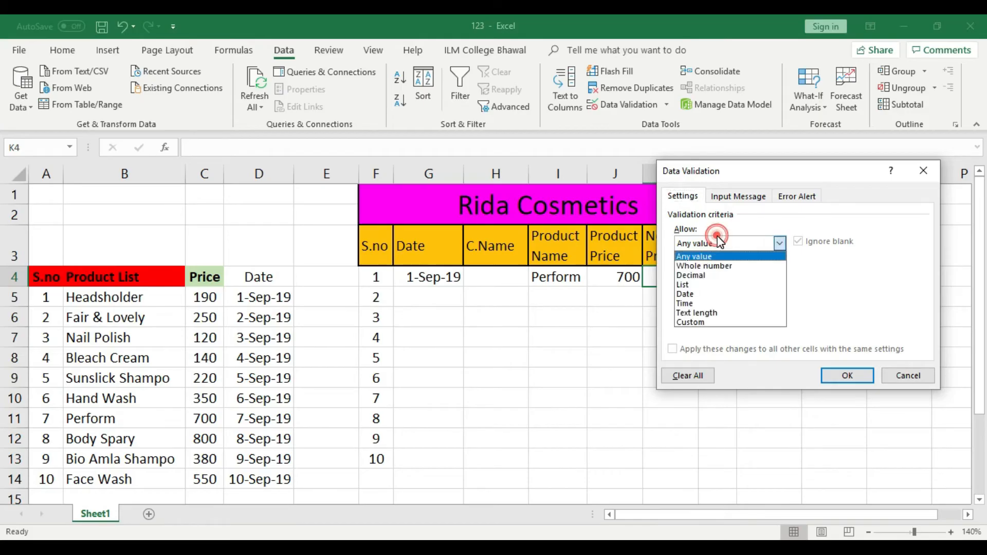
{"action": "left_click", "coordinate": [705, 285]}
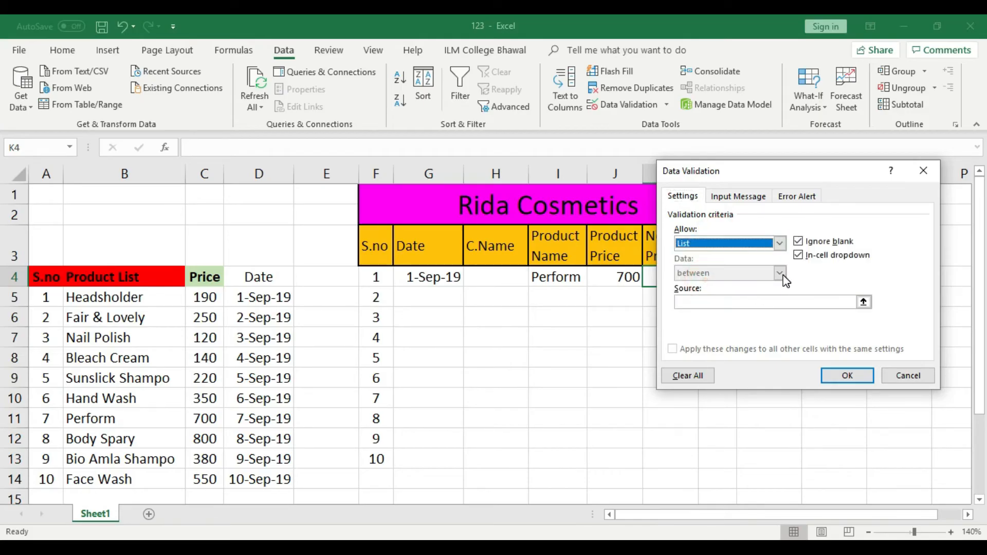
{"action": "left_click", "coordinate": [739, 302]}
{"action": "left_click_drag", "start_coordinate": [50, 299], "coordinate": [53, 478]}
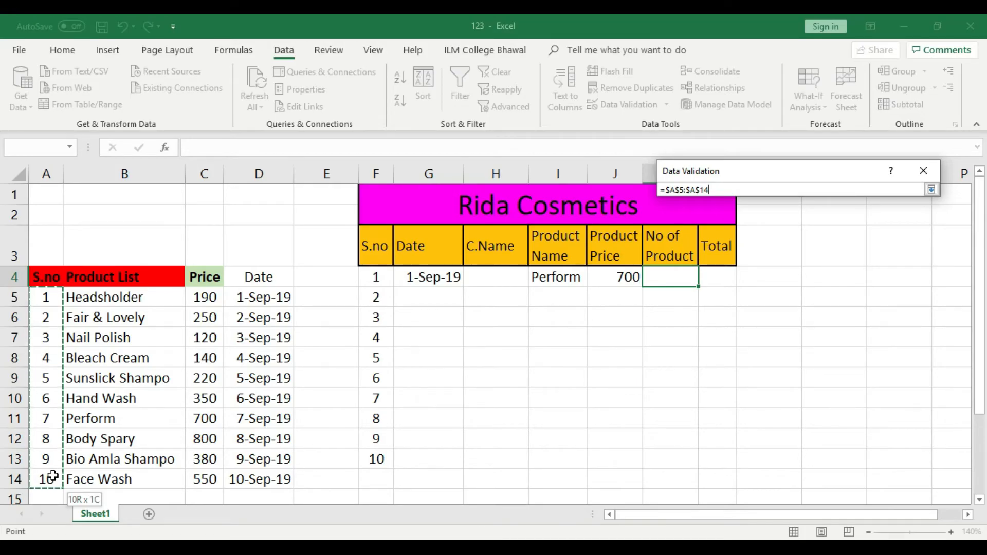
{"action": "key", "text": "Return"}
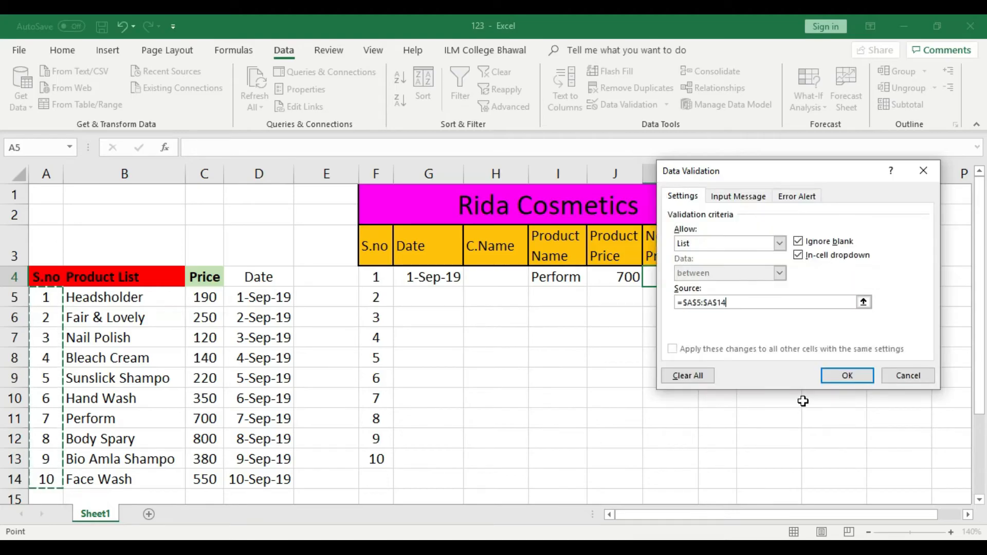
{"action": "left_click", "coordinate": [848, 375]}
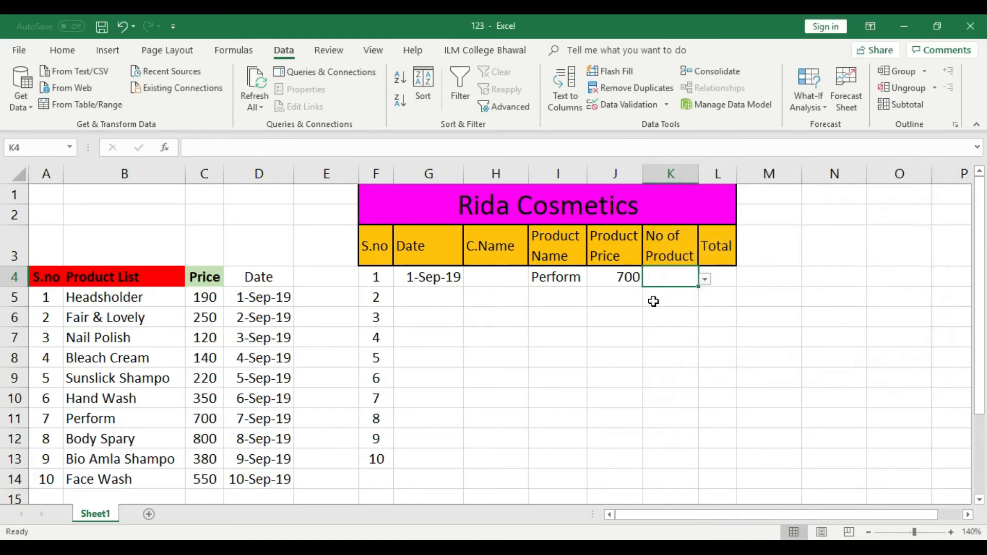
Step: Enter the customer's name in the C.Name cell H4
{"action": "left_click", "coordinate": [440, 279]}
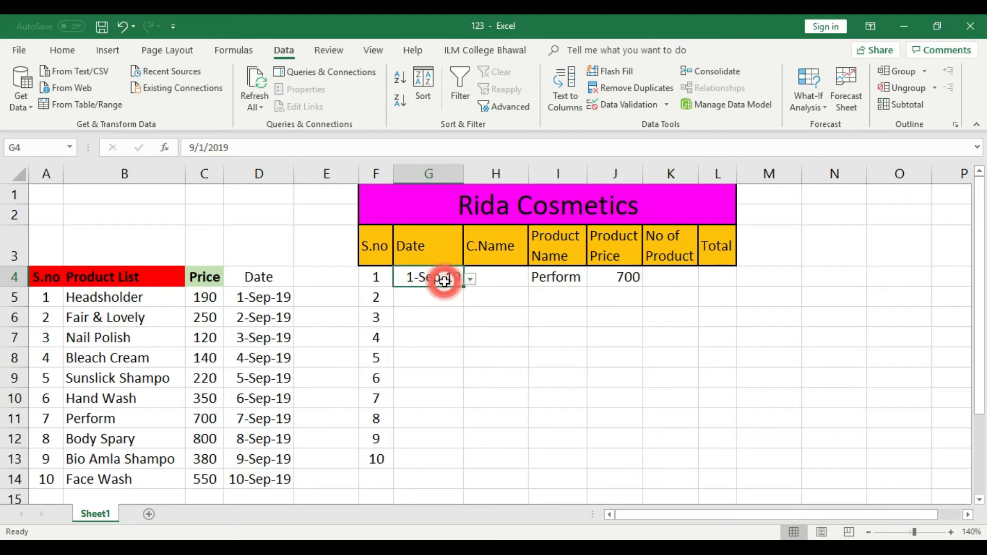
{"action": "left_click", "coordinate": [491, 278]}
{"action": "type", "text": "A"}
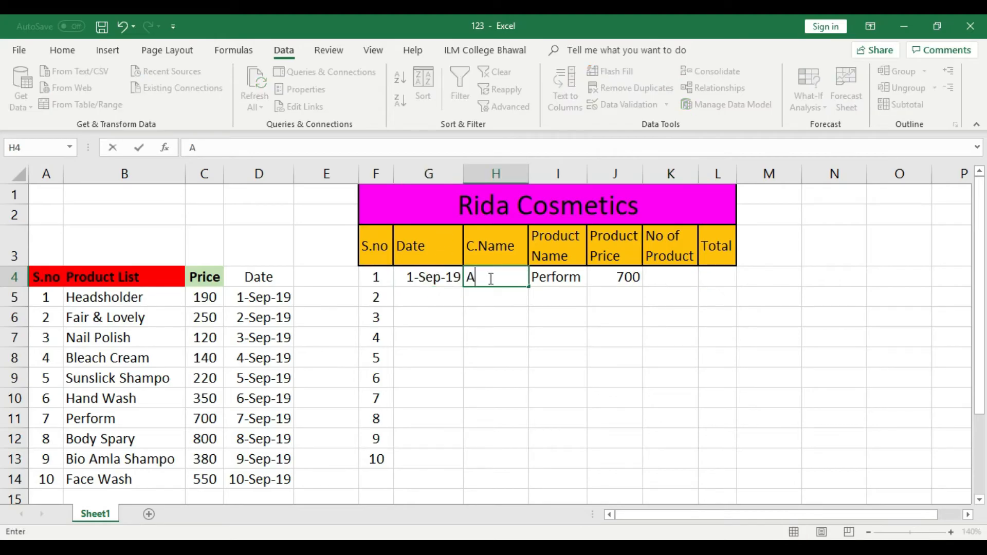
{"action": "type", "text": "rsalan"}
Step: Choose Hand Wash from the dropdown as the product name in I4
{"action": "left_click", "coordinate": [562, 280]}
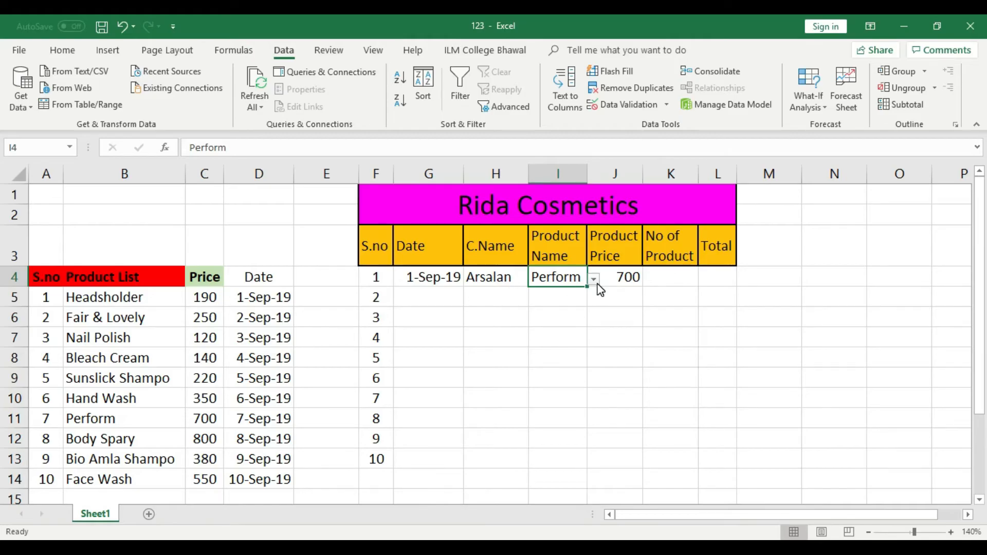
{"action": "left_click", "coordinate": [595, 279]}
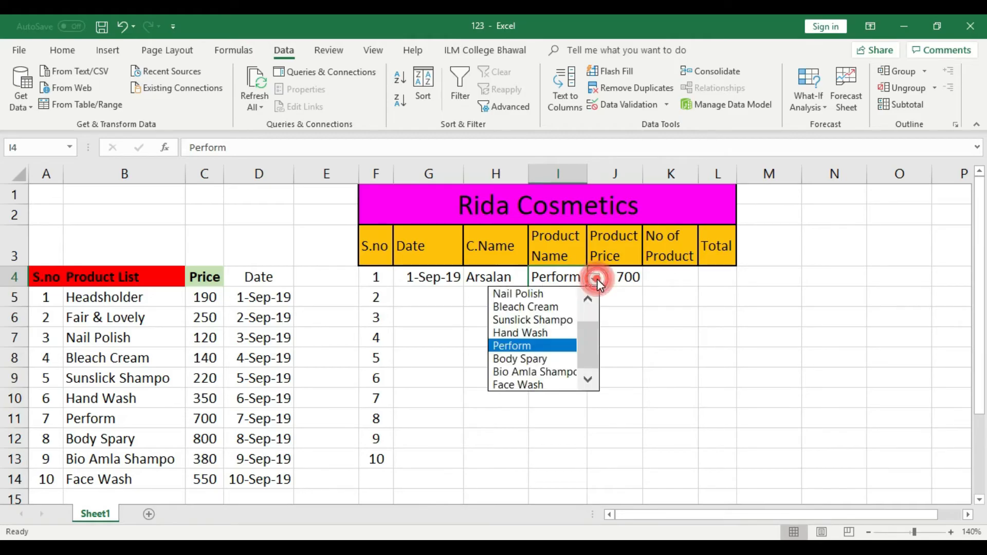
{"action": "left_click", "coordinate": [530, 332]}
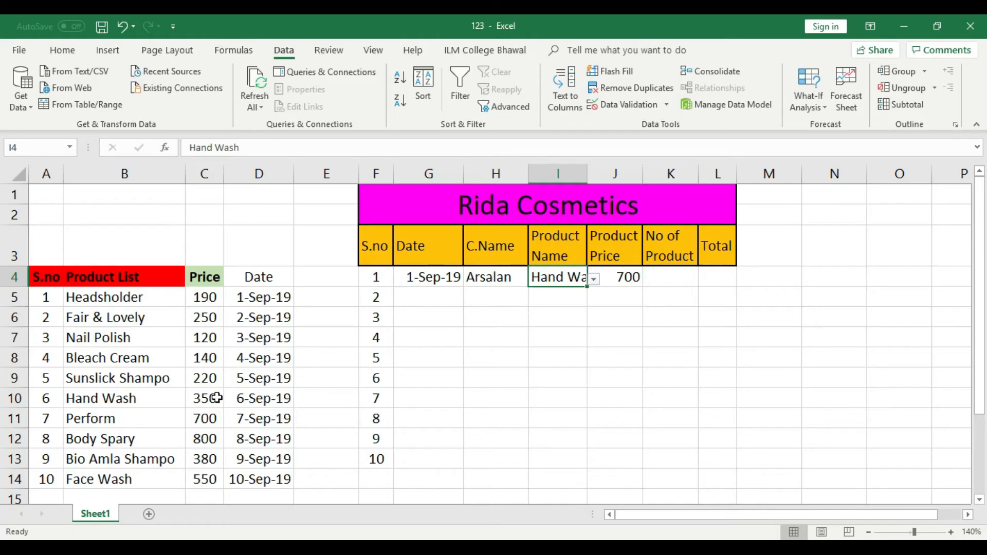
{"action": "left_click", "coordinate": [595, 278]}
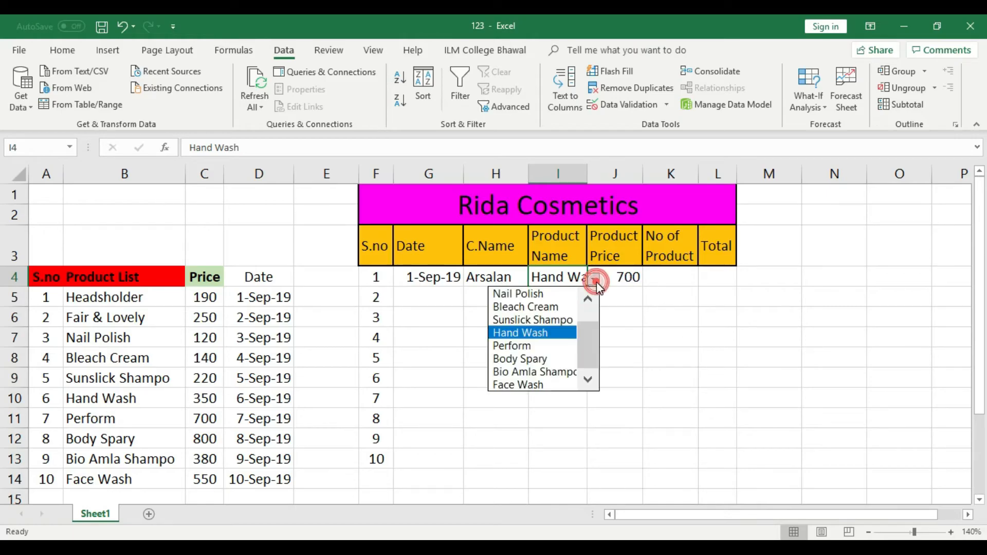
{"action": "left_click", "coordinate": [636, 274]}
Step: Choose 350 from the dropdown as the product price in J4
{"action": "left_click", "coordinate": [630, 279]}
{"action": "left_click", "coordinate": [650, 278]}
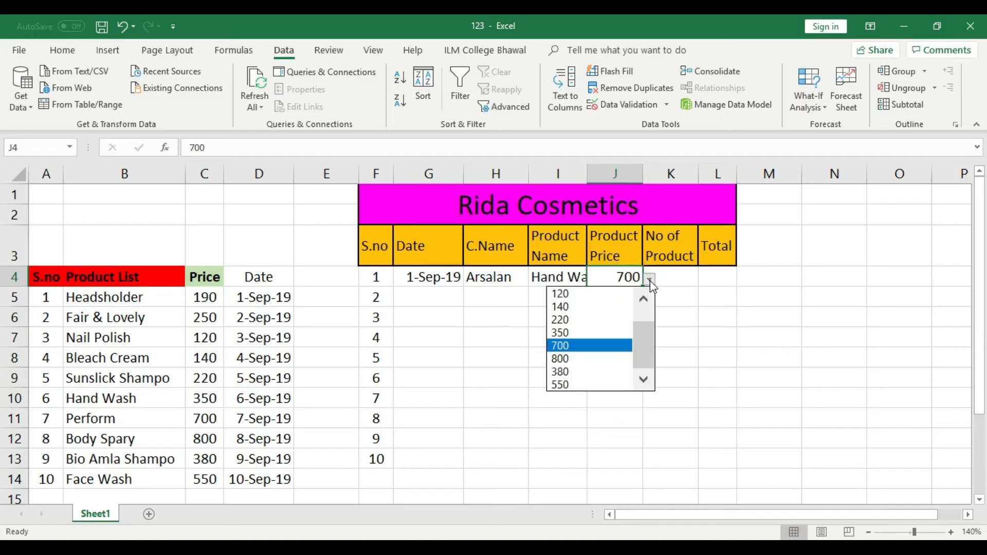
{"action": "left_click_drag", "start_coordinate": [649, 334], "coordinate": [650, 303]}
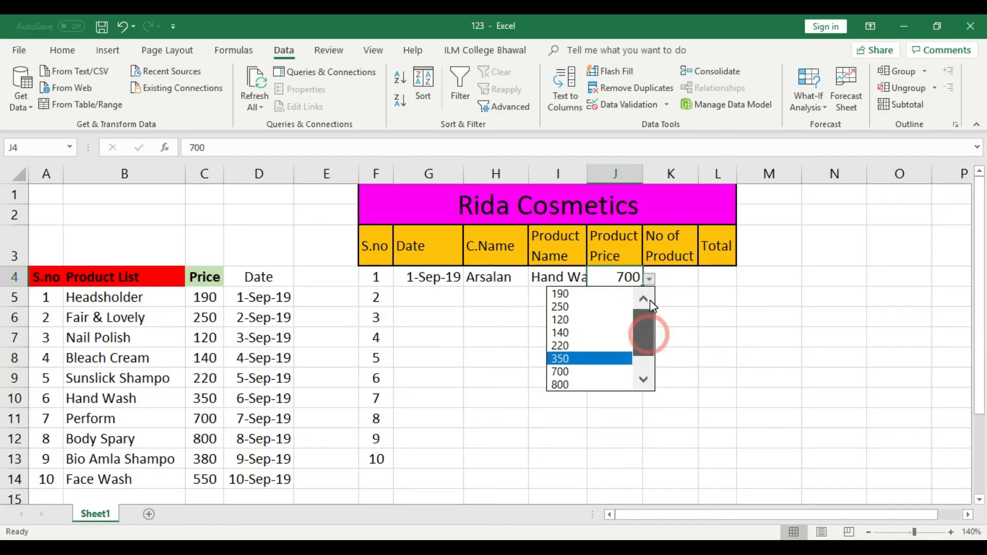
{"action": "left_click", "coordinate": [576, 359]}
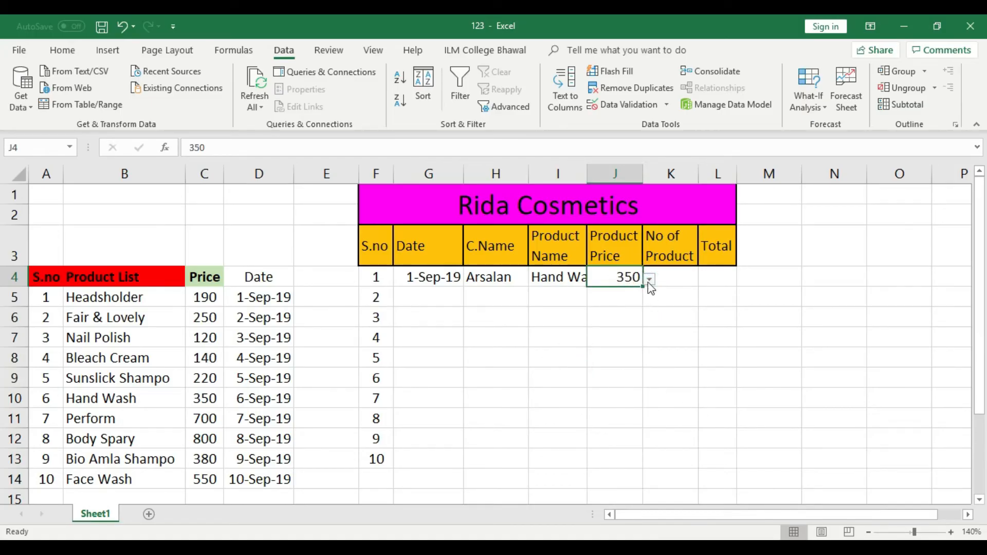
Step: Choose 5 from the dropdown as the number of products in K4
{"action": "left_click", "coordinate": [667, 323]}
{"action": "left_click", "coordinate": [679, 281]}
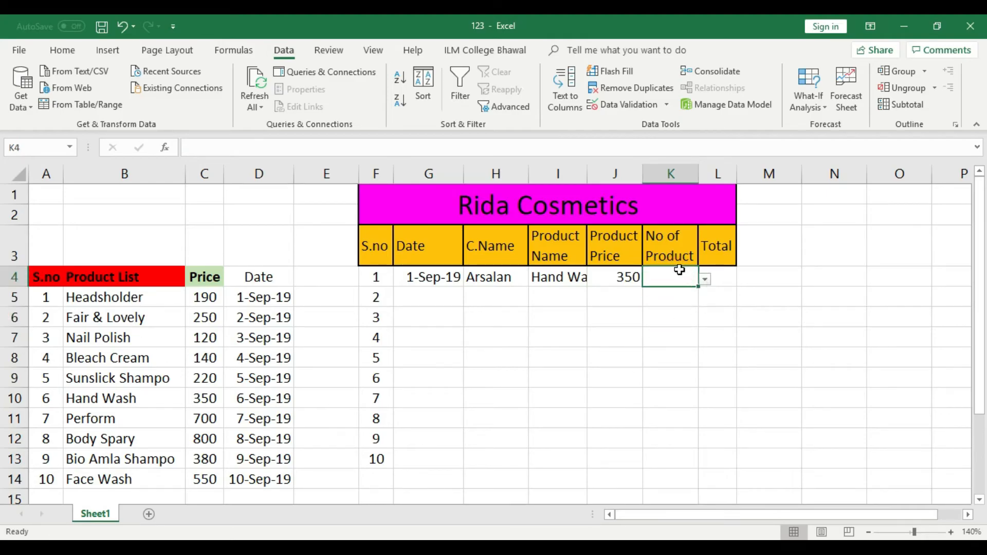
{"action": "left_click", "coordinate": [704, 280]}
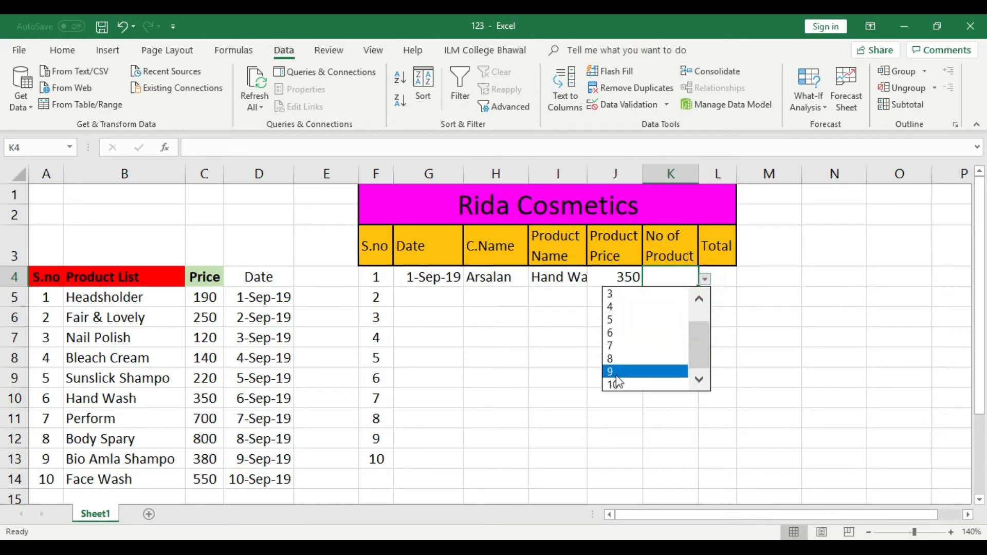
{"action": "left_click", "coordinate": [617, 320]}
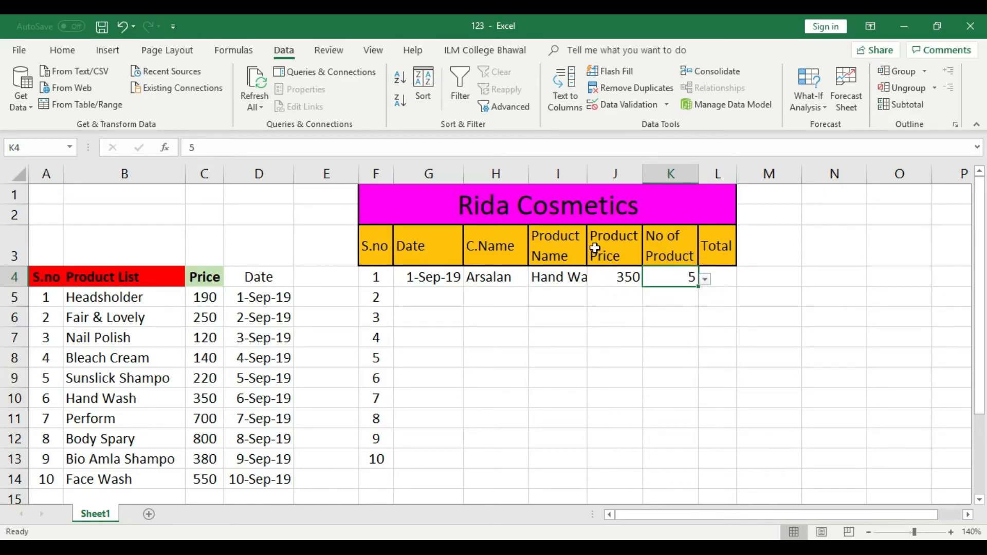
Step: Auto-fit the Product Name column to its content and centre-align the price and quantity cells J4:K4
{"action": "double_click", "coordinate": [587, 174]}
{"action": "left_click", "coordinate": [725, 315]}
{"action": "left_click", "coordinate": [684, 278]}
{"action": "left_click_drag", "start_coordinate": [683, 277], "coordinate": [652, 277]}
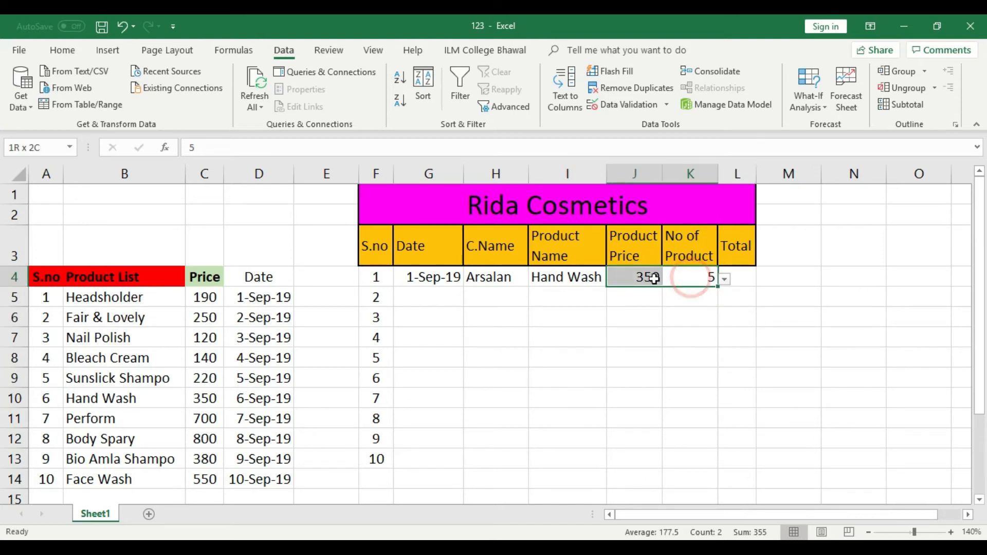
{"action": "left_click", "coordinate": [62, 50]}
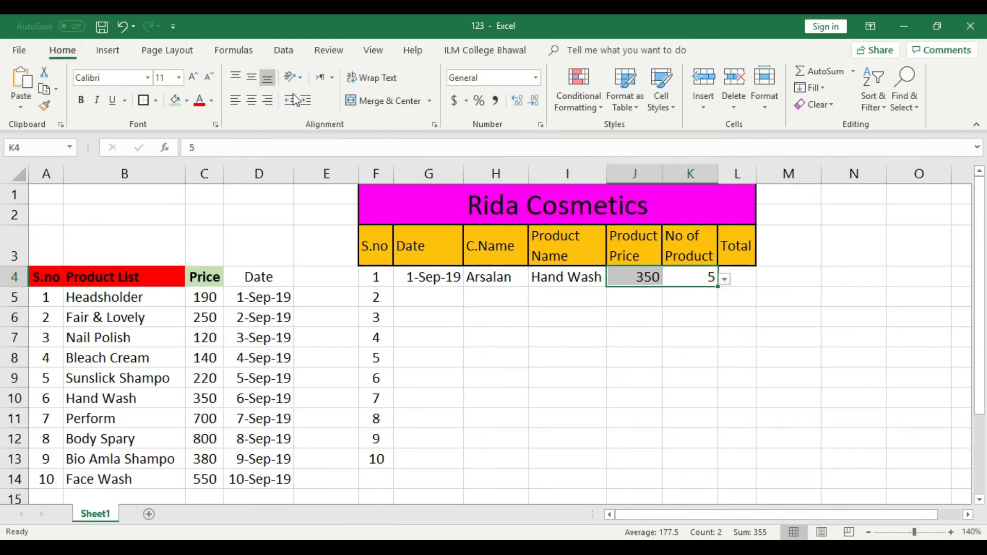
{"action": "left_click", "coordinate": [248, 101]}
{"action": "left_click", "coordinate": [595, 322]}
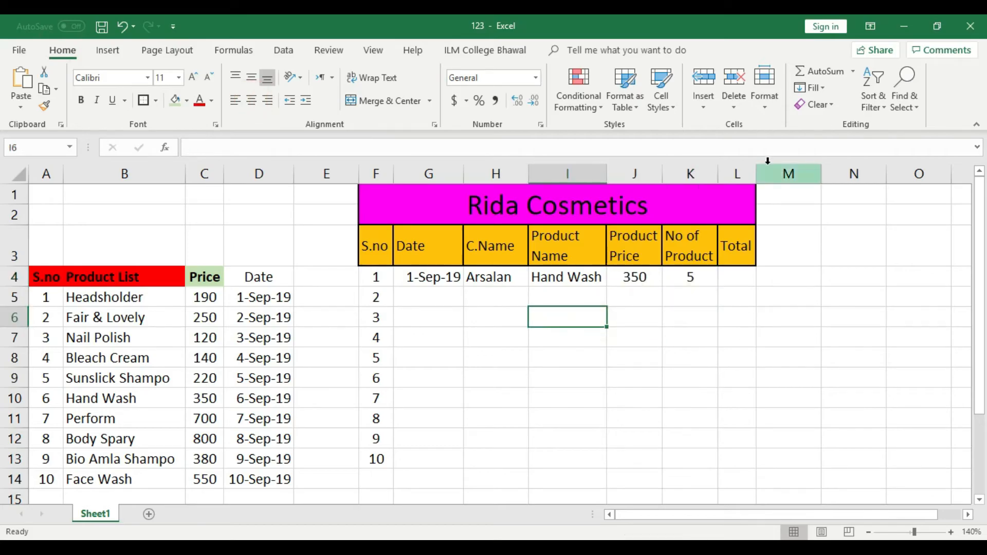
Step: Calculate the first row's total in L4 with the formula =K4*J4 and widen column L slightly
{"action": "left_click", "coordinate": [745, 283]}
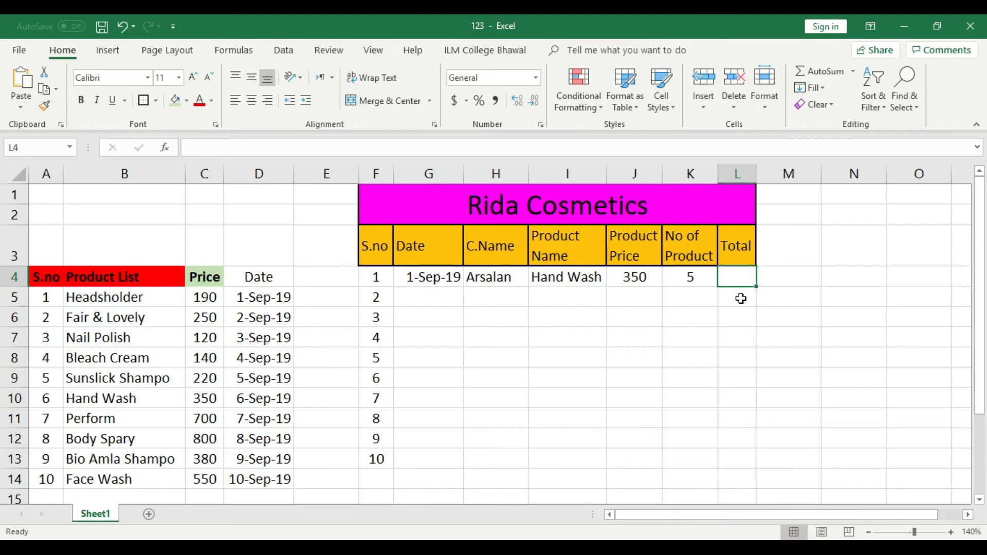
{"action": "type", "text": "="}
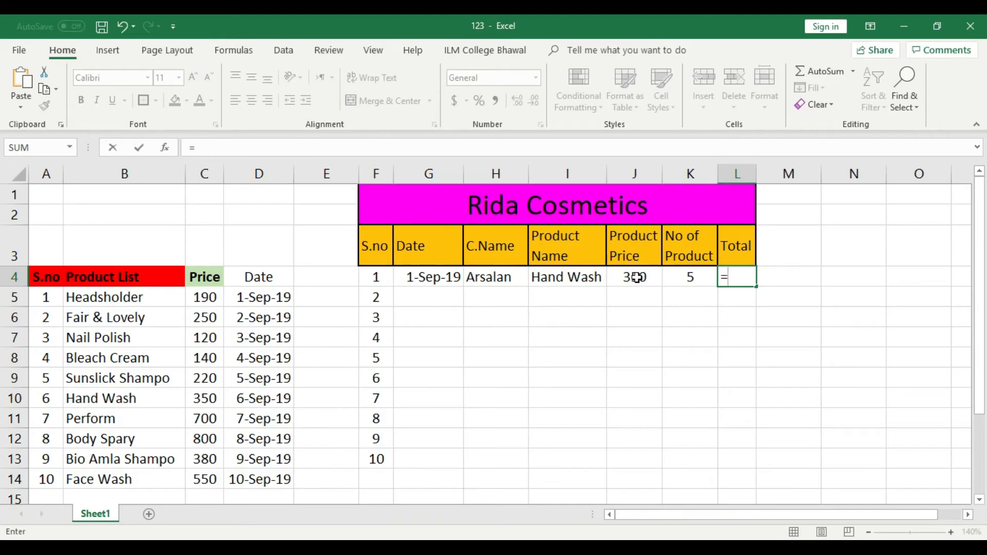
{"action": "left_click", "coordinate": [688, 279]}
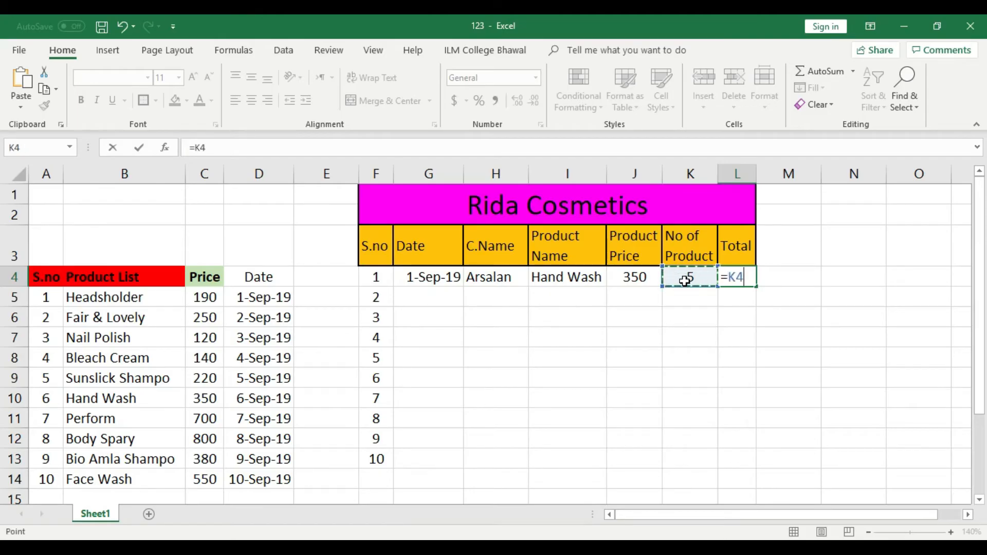
{"action": "type", "text": "*"}
{"action": "left_click", "coordinate": [642, 279]}
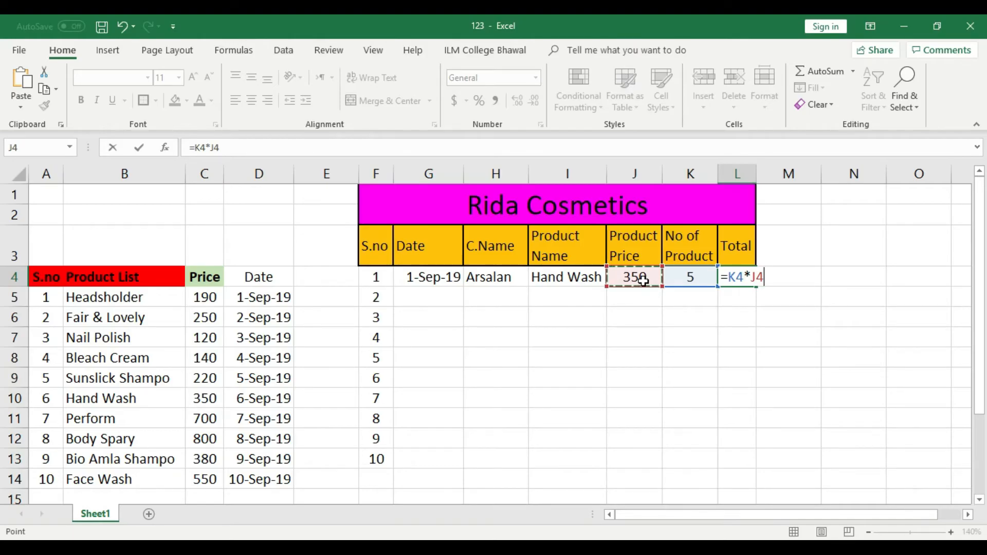
{"action": "key", "text": "Return"}
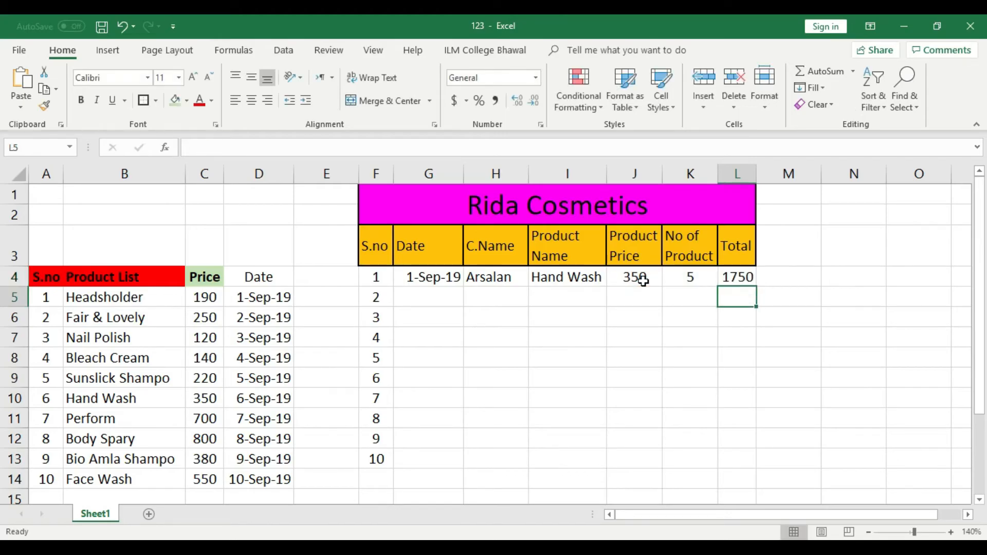
{"action": "left_click_drag", "start_coordinate": [754, 175], "coordinate": [762, 175]}
{"action": "left_click", "coordinate": [437, 282]}
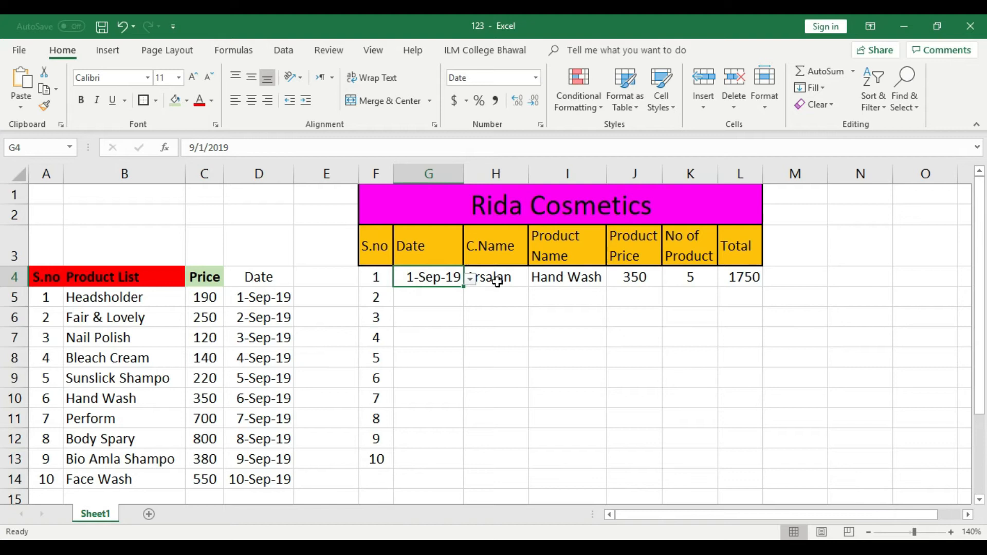
{"action": "left_click", "coordinate": [561, 280]}
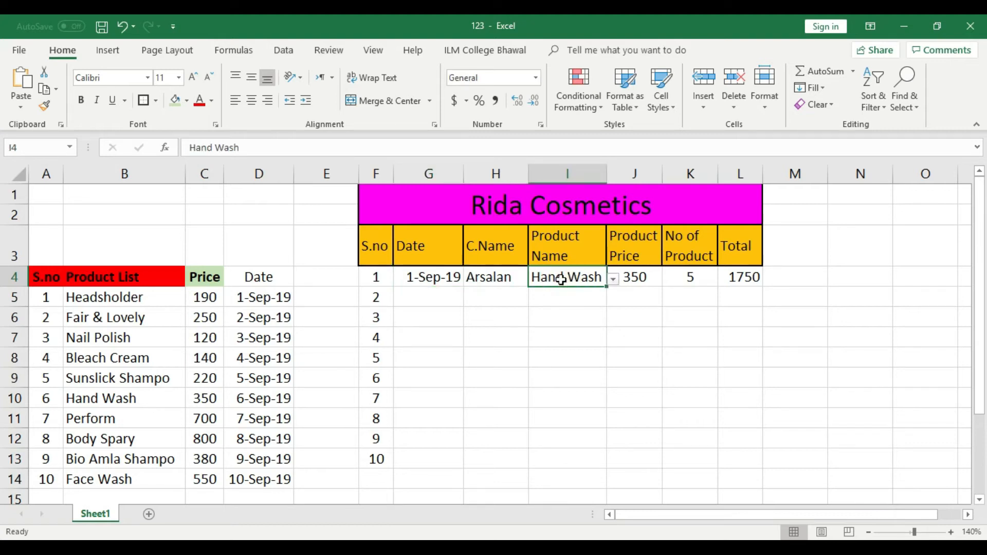
{"action": "left_click", "coordinate": [639, 277]}
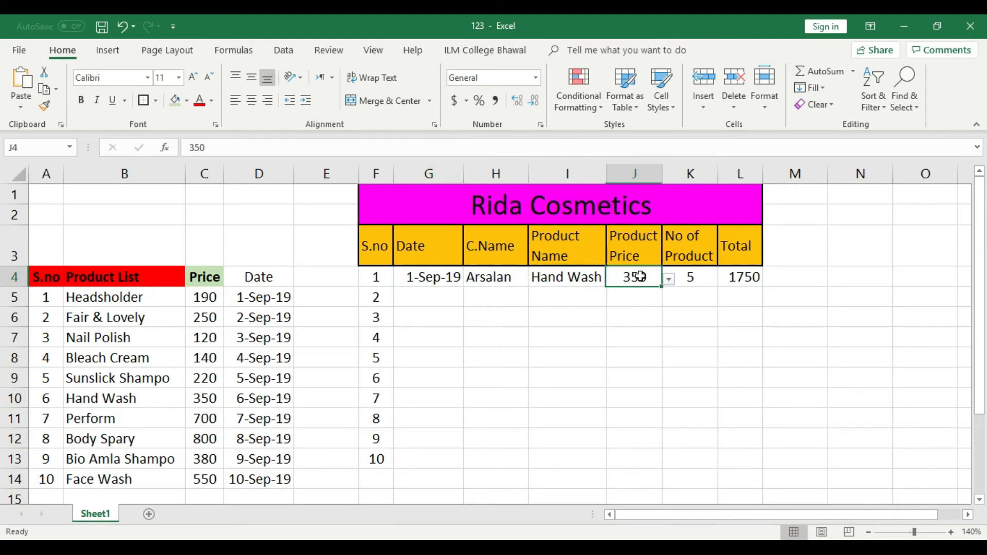
{"action": "left_click", "coordinate": [694, 277]}
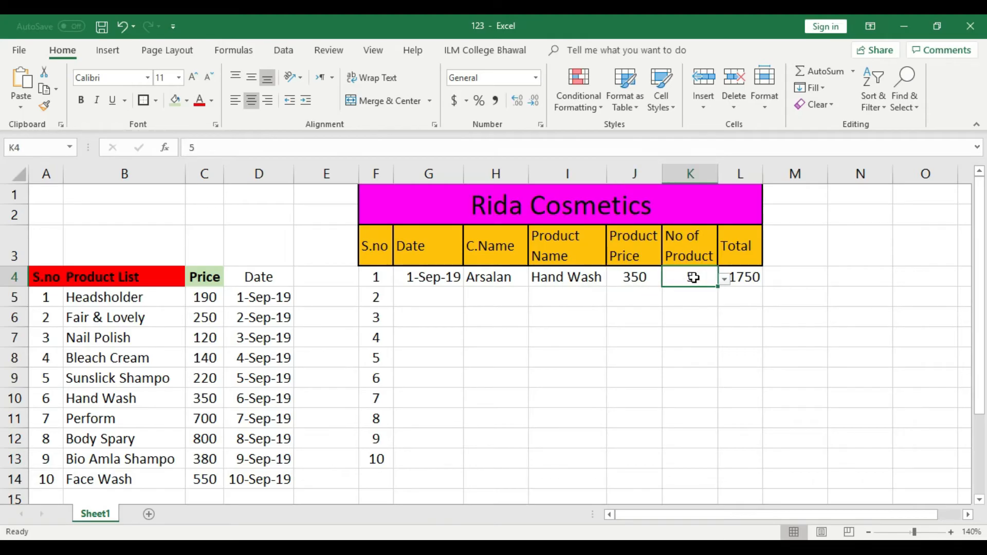
Step: Check the first row's entries and the Date column cells G5:G12 for the date dropdown
{"action": "left_click", "coordinate": [757, 277]}
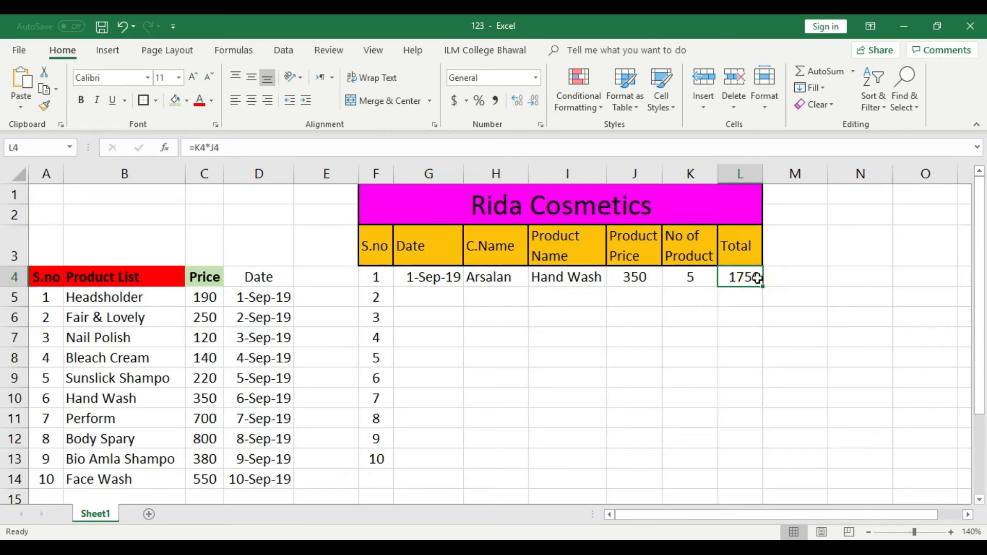
{"action": "left_click", "coordinate": [459, 279]}
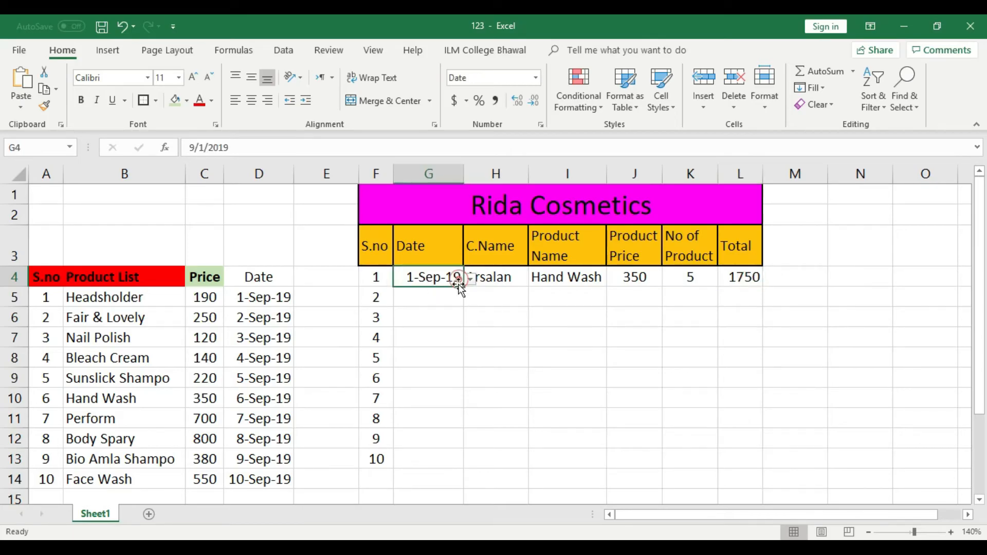
{"action": "left_click", "coordinate": [449, 300]}
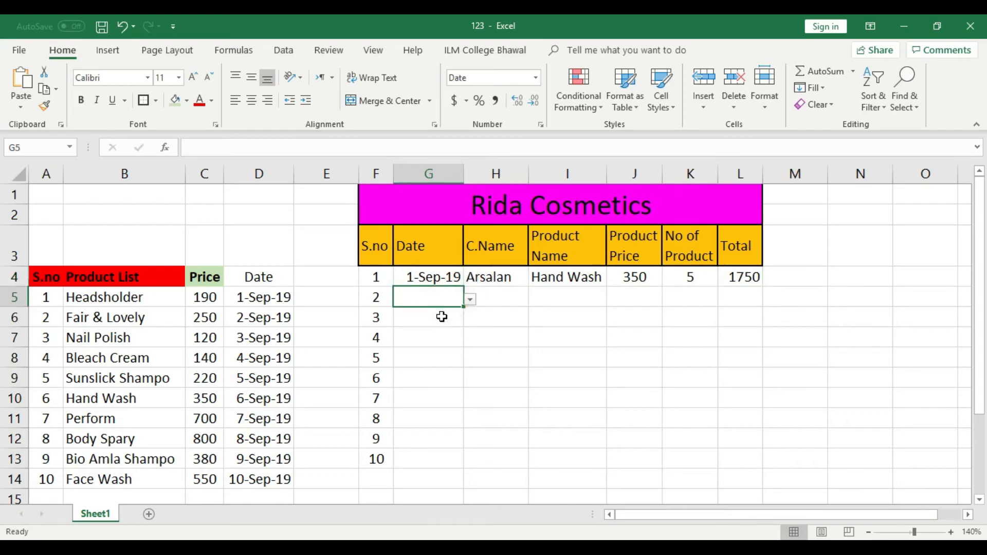
{"action": "left_click", "coordinate": [442, 317]}
{"action": "left_click", "coordinate": [443, 337]}
{"action": "left_click", "coordinate": [442, 357]}
{"action": "left_click", "coordinate": [440, 381]}
{"action": "left_click", "coordinate": [443, 397]}
{"action": "left_click", "coordinate": [447, 419]}
{"action": "left_click", "coordinate": [450, 437]}
{"action": "left_click", "coordinate": [508, 298]}
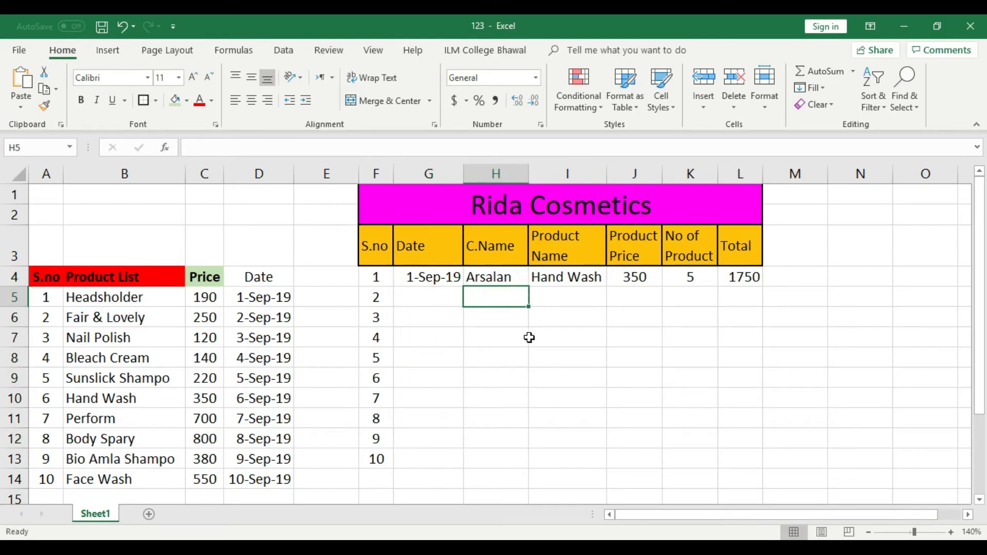
{"action": "left_click", "coordinate": [520, 282]}
{"action": "left_click_drag", "start_coordinate": [528, 289], "coordinate": [527, 469]}
{"action": "left_click", "coordinate": [569, 342]}
{"action": "left_click_drag", "start_coordinate": [515, 298], "coordinate": [513, 456]}
{"action": "key", "text": "Delete"}
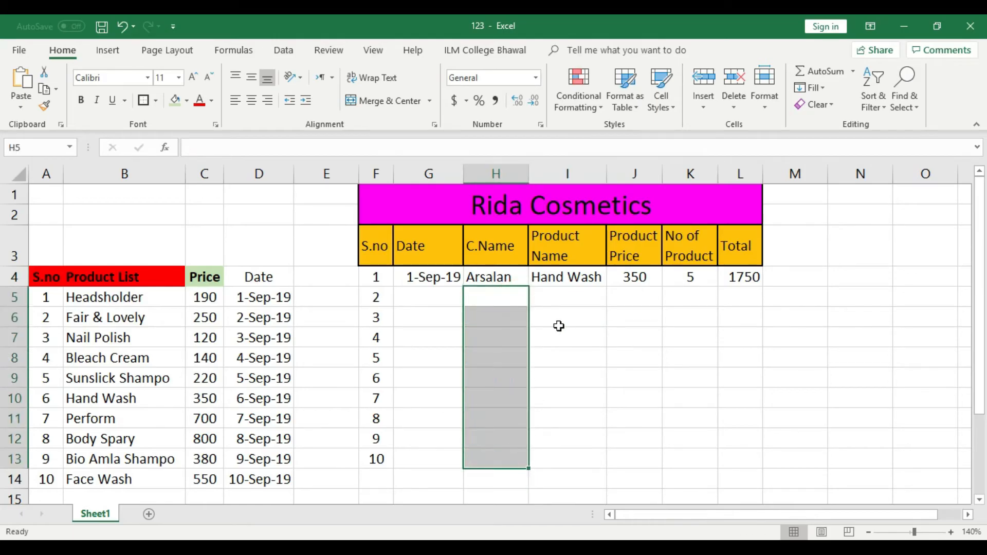
{"action": "left_click", "coordinate": [518, 299]}
{"action": "left_click", "coordinate": [523, 318]}
{"action": "left_click", "coordinate": [438, 305]}
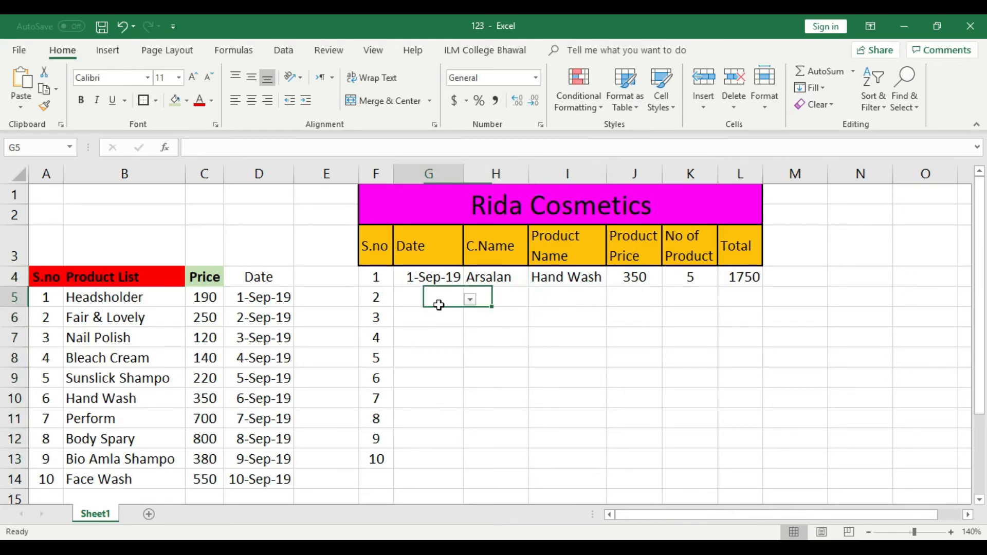
{"action": "left_click", "coordinate": [535, 294]}
{"action": "left_click", "coordinate": [509, 294]}
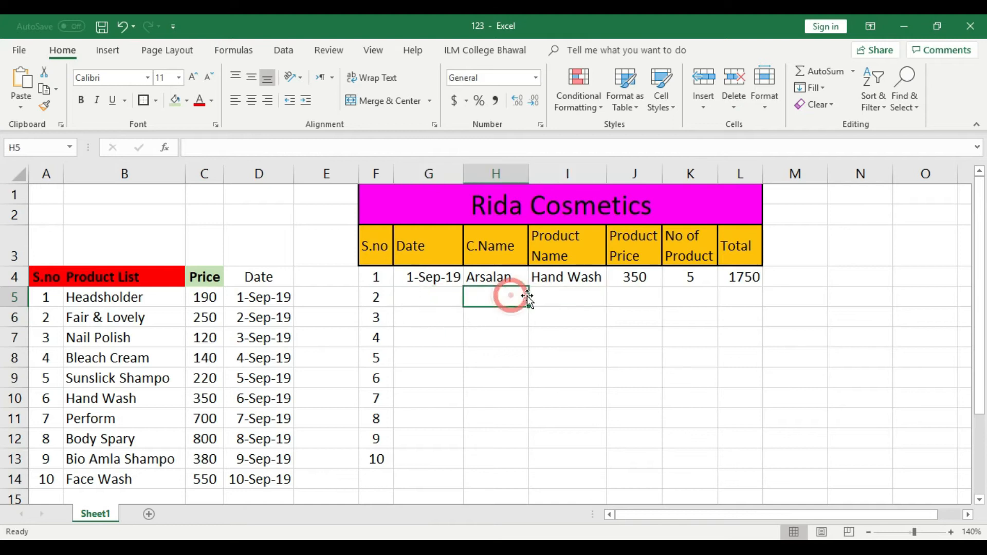
{"action": "left_click", "coordinate": [507, 277]}
{"action": "mouse_move", "coordinate": [528, 287]}
{"action": "left_mouse_down"}
{"action": "mouse_move", "coordinate": [525, 308]}
{"action": "mouse_move", "coordinate": [527, 289]}
{"action": "left_mouse_up"}
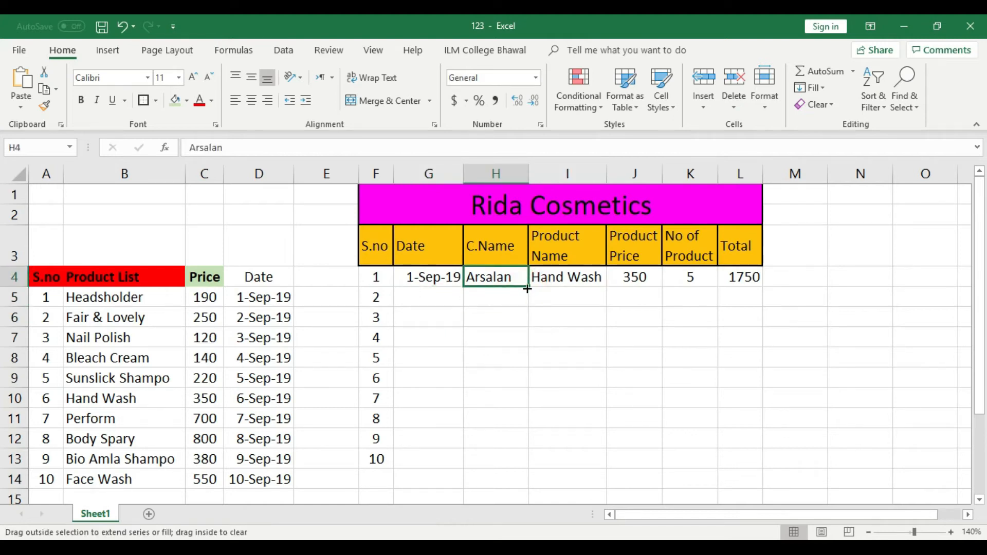
{"action": "left_click", "coordinate": [519, 299]}
Step: Copy the product dropdown from I4 down to I13 and clear the filled values in I5:I13
{"action": "left_click", "coordinate": [582, 281]}
{"action": "left_click_drag", "start_coordinate": [606, 287], "coordinate": [595, 467]}
{"action": "left_click_drag", "start_coordinate": [569, 374], "coordinate": [578, 451]}
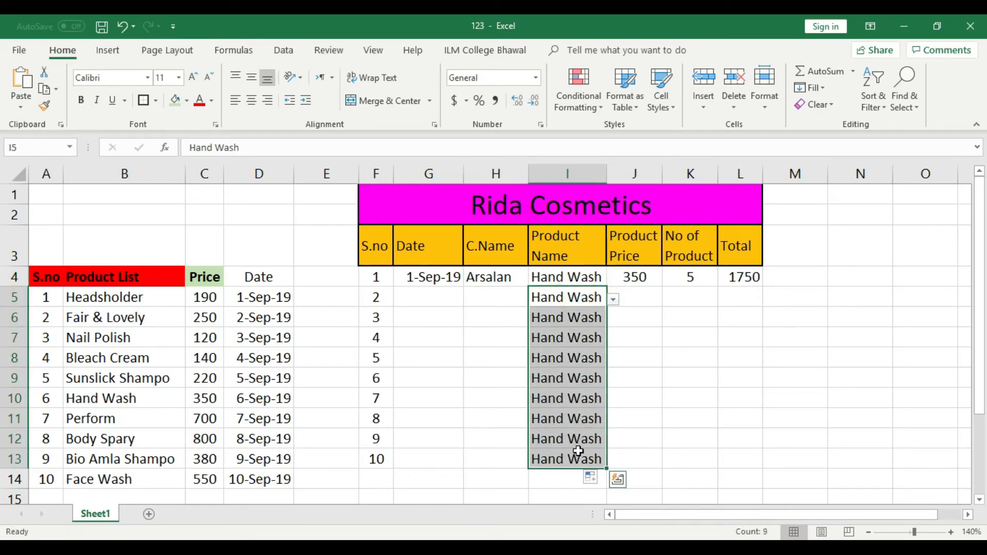
{"action": "key", "text": "Delete"}
{"action": "left_click", "coordinate": [628, 382]}
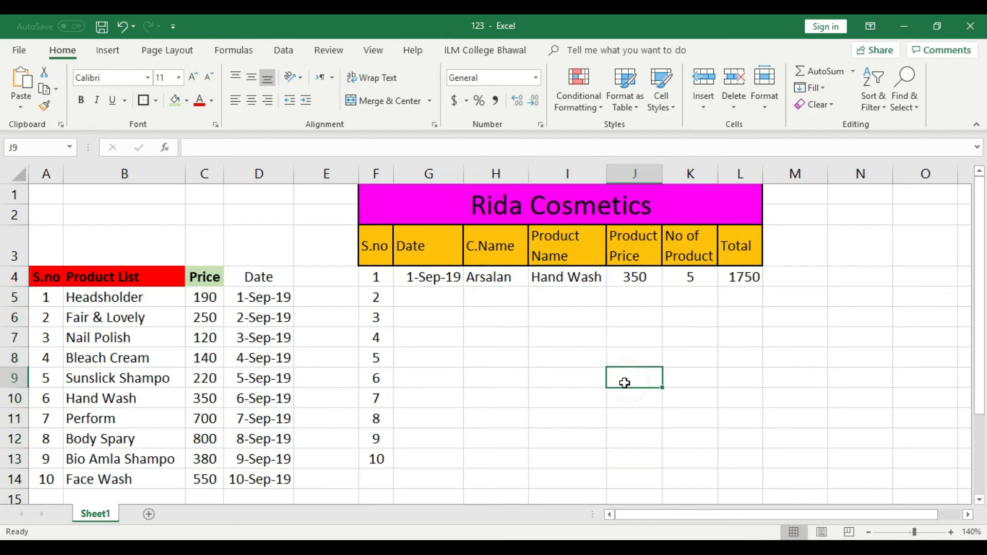
Step: Copy the price dropdown from J4 down to J13 and clear the values in J4:J13
{"action": "left_click", "coordinate": [642, 277]}
{"action": "left_click_drag", "start_coordinate": [662, 290], "coordinate": [660, 468]}
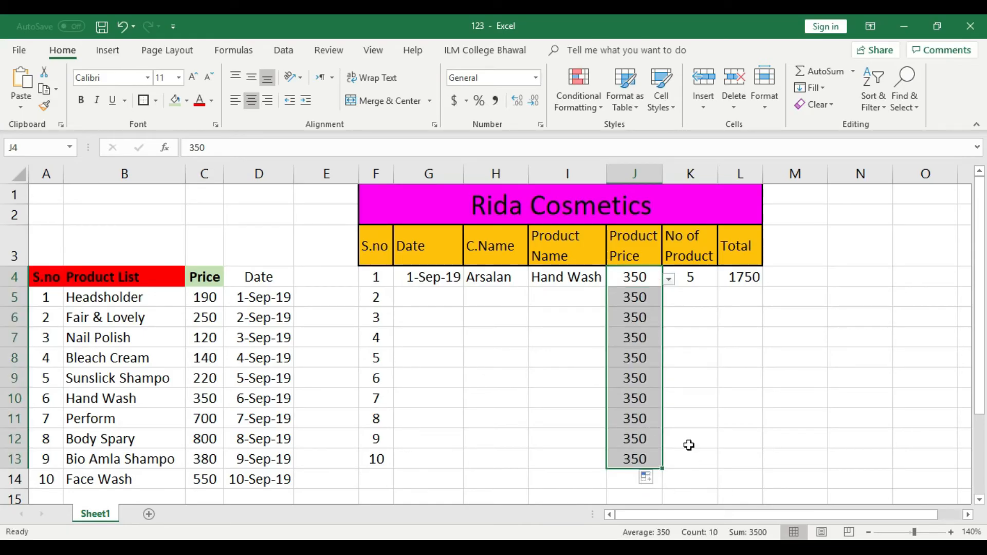
{"action": "key", "text": "Delete"}
{"action": "left_click", "coordinate": [657, 317]}
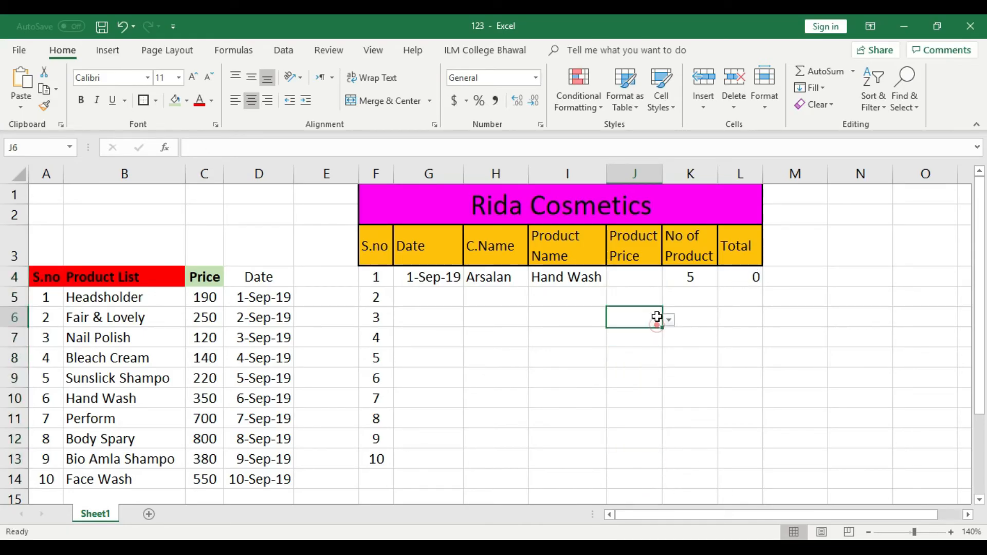
{"action": "left_click", "coordinate": [655, 278]}
{"action": "left_click", "coordinate": [669, 279]}
{"action": "left_click", "coordinate": [507, 311]}
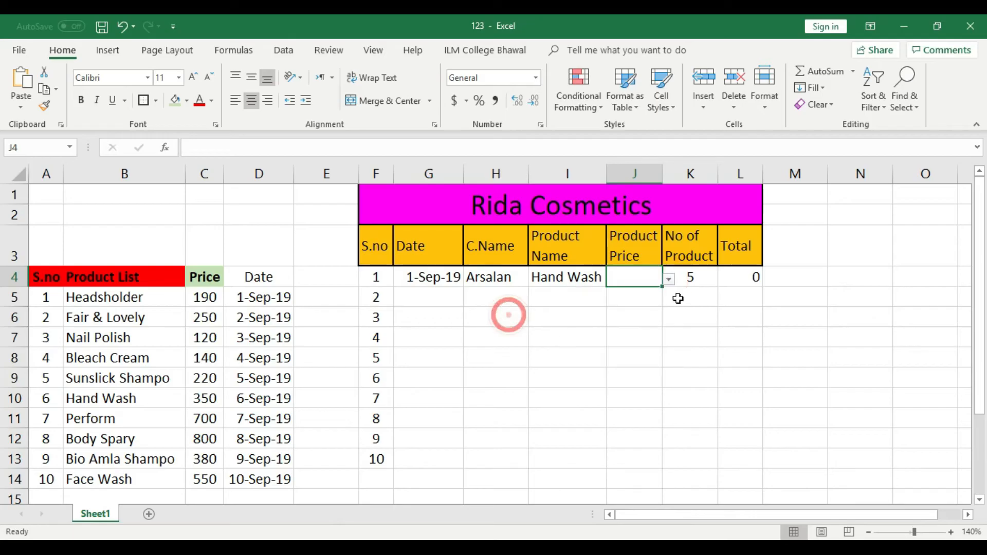
Step: Copy the quantity dropdown from K4 down to K13 and clear the values in K4:K13
{"action": "left_click", "coordinate": [694, 278]}
{"action": "left_click_drag", "start_coordinate": [718, 286], "coordinate": [710, 465]}
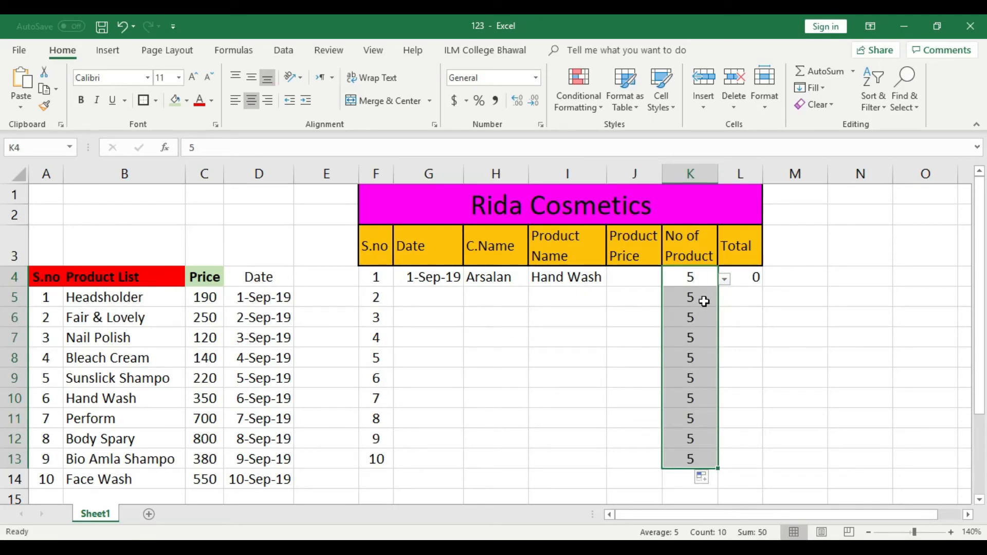
{"action": "key", "text": "Delete"}
Step: Fill the total formula from L4 down through L13
{"action": "left_click", "coordinate": [735, 295]}
{"action": "left_click", "coordinate": [751, 278]}
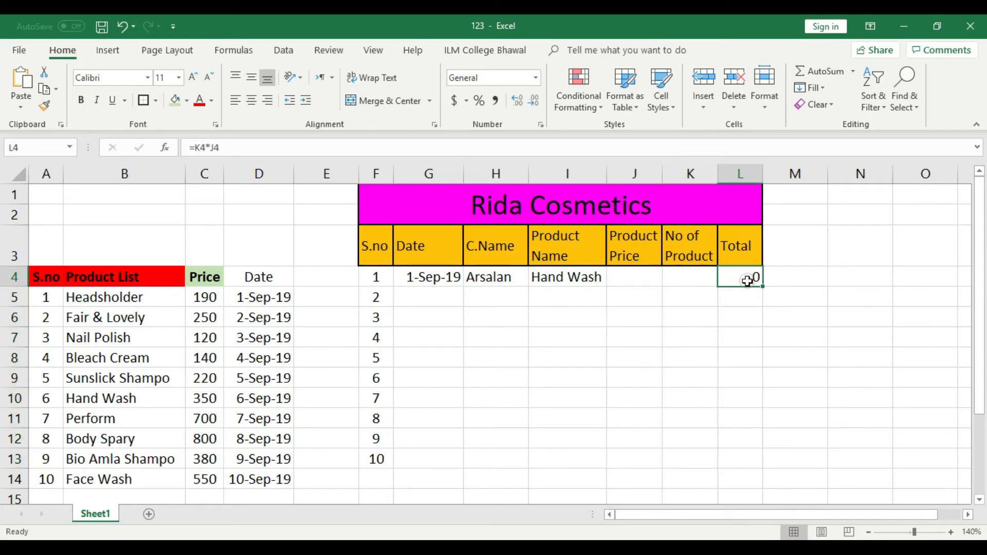
{"action": "left_click_drag", "start_coordinate": [763, 286], "coordinate": [760, 459]}
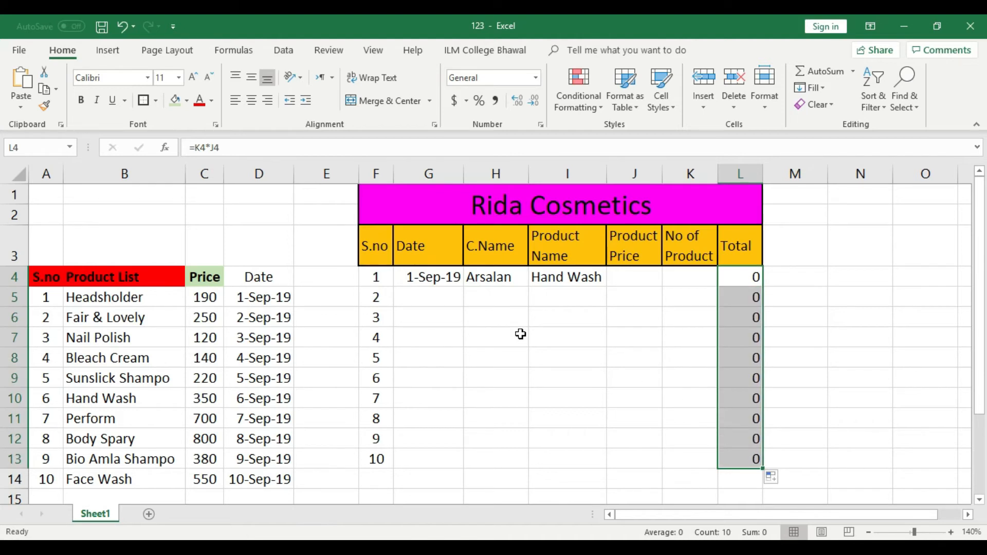
Step: Choose 1-Sep-19 as the date in G4 and Nail Polish as the product in I4 from their dropdowns
{"action": "left_click", "coordinate": [429, 277]}
{"action": "left_click", "coordinate": [469, 278]}
{"action": "left_click", "coordinate": [408, 293]}
{"action": "left_click", "coordinate": [499, 280]}
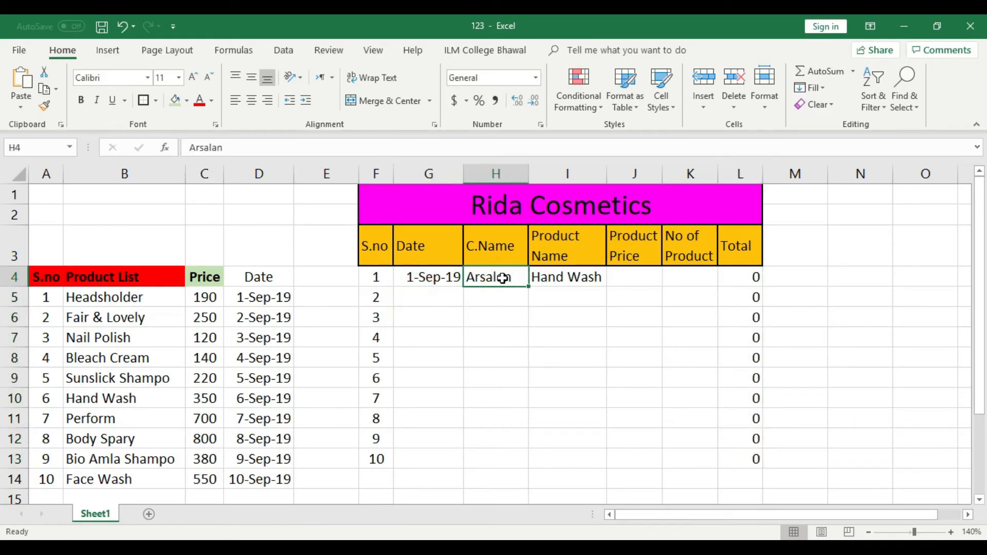
{"action": "left_click", "coordinate": [577, 280]}
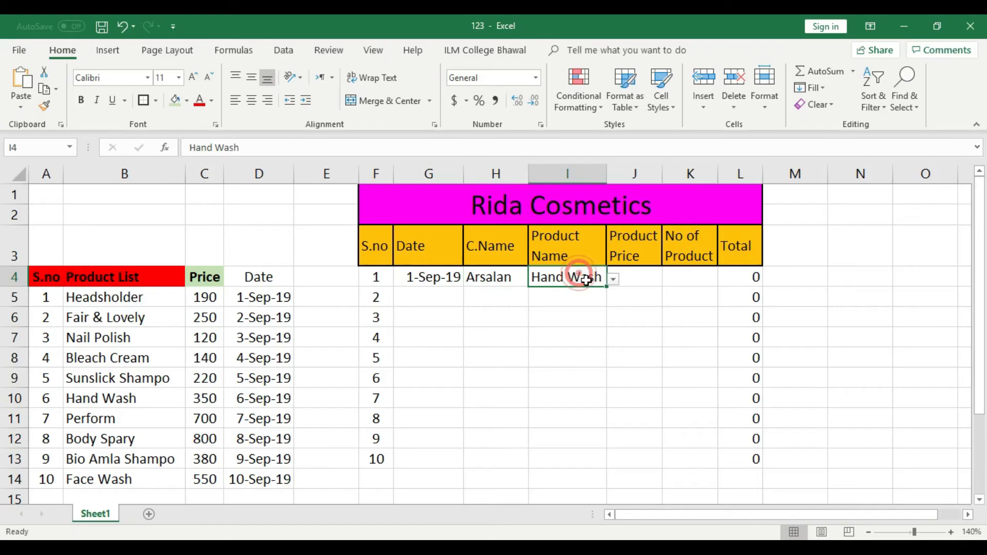
{"action": "left_click", "coordinate": [613, 280]}
{"action": "left_click", "coordinate": [539, 293]}
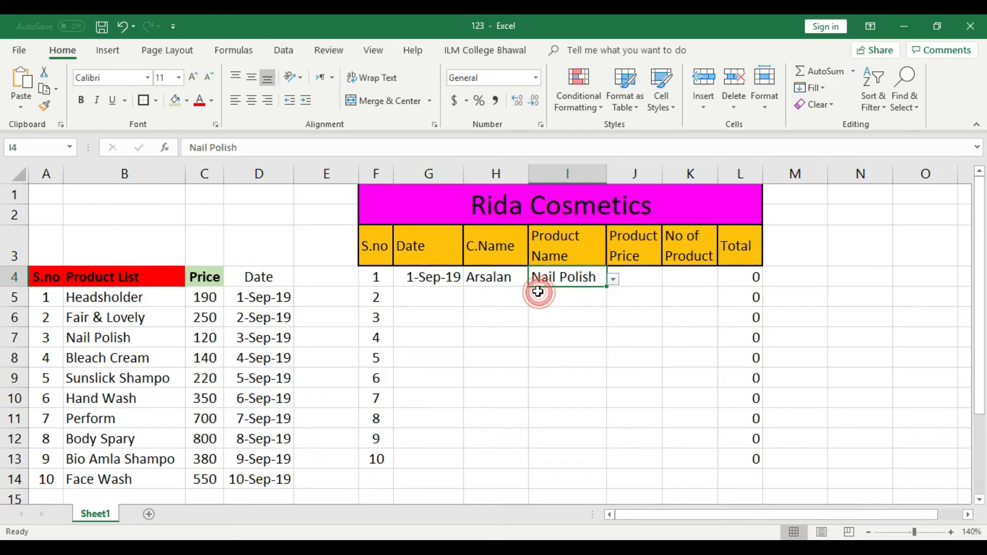
Step: Choose 120 from the dropdown as the product price in J4
{"action": "left_click", "coordinate": [641, 279]}
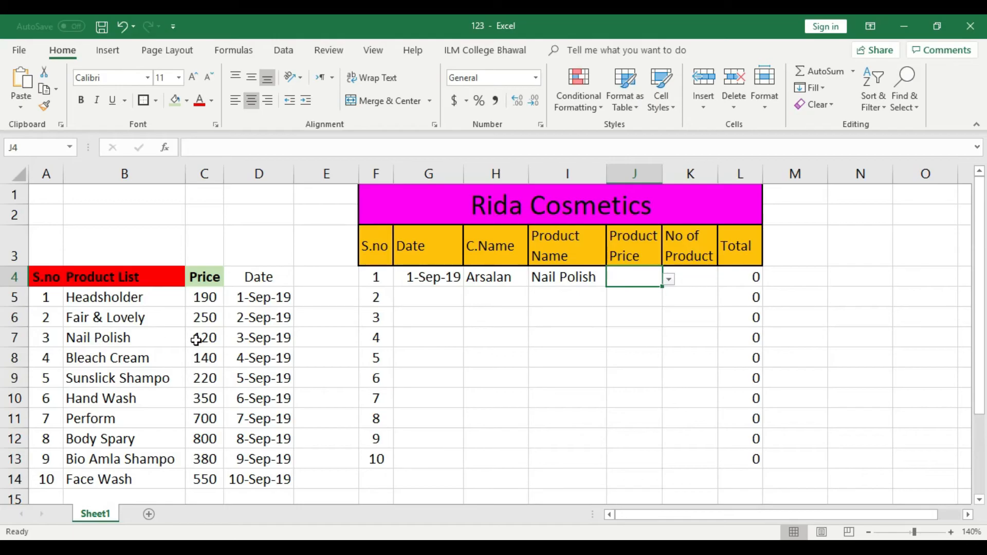
{"action": "left_click", "coordinate": [668, 280]}
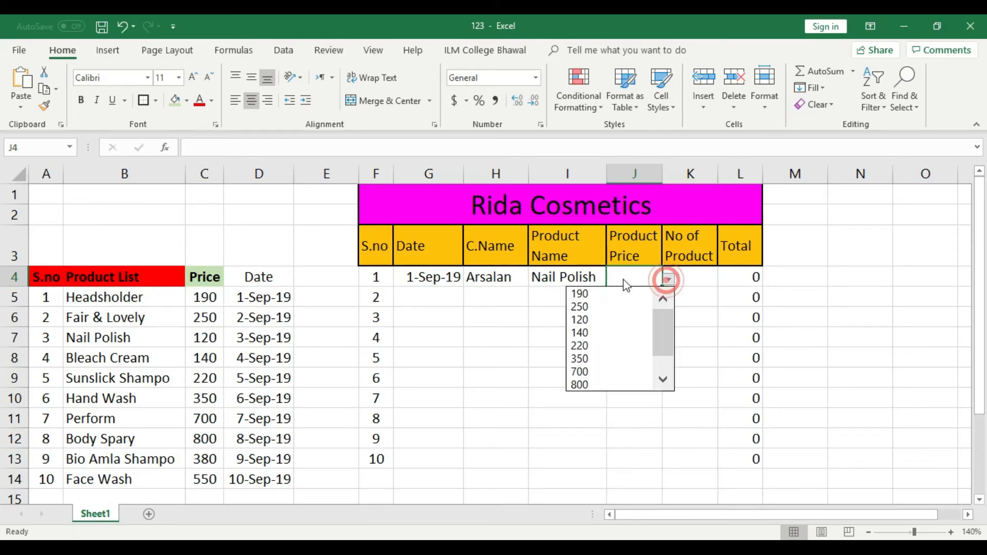
{"action": "mouse_move", "coordinate": [658, 325]}
{"action": "left_mouse_down"}
{"action": "mouse_move", "coordinate": [661, 352]}
{"action": "mouse_move", "coordinate": [664, 314]}
{"action": "left_mouse_up"}
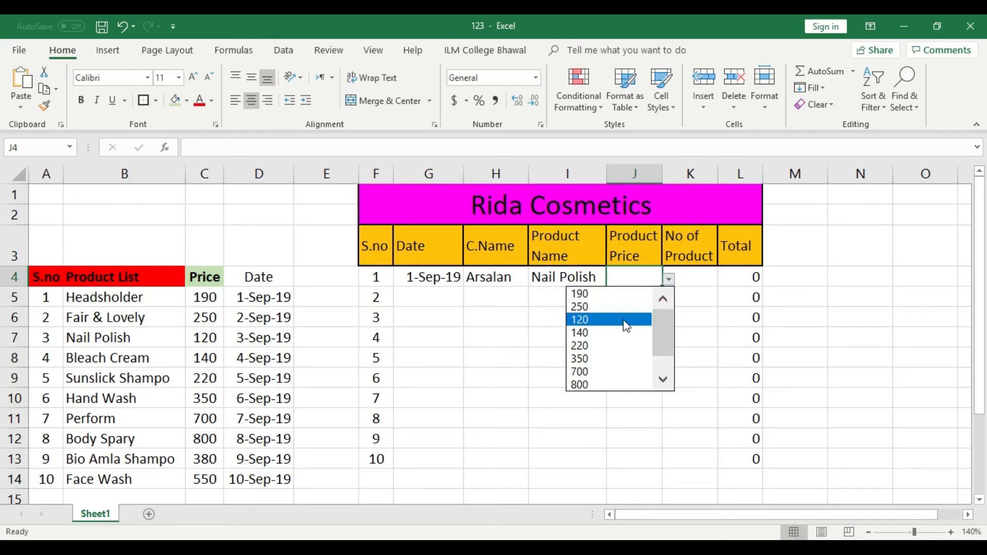
{"action": "left_click", "coordinate": [607, 320]}
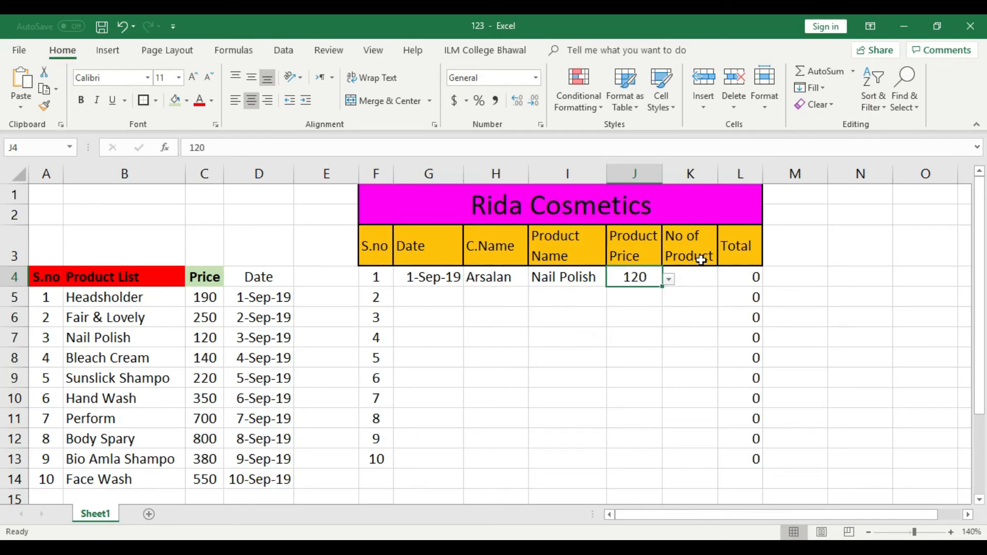
Step: Choose 2 from the dropdown as the number of products in K4 and check the row's total
{"action": "left_click", "coordinate": [693, 277]}
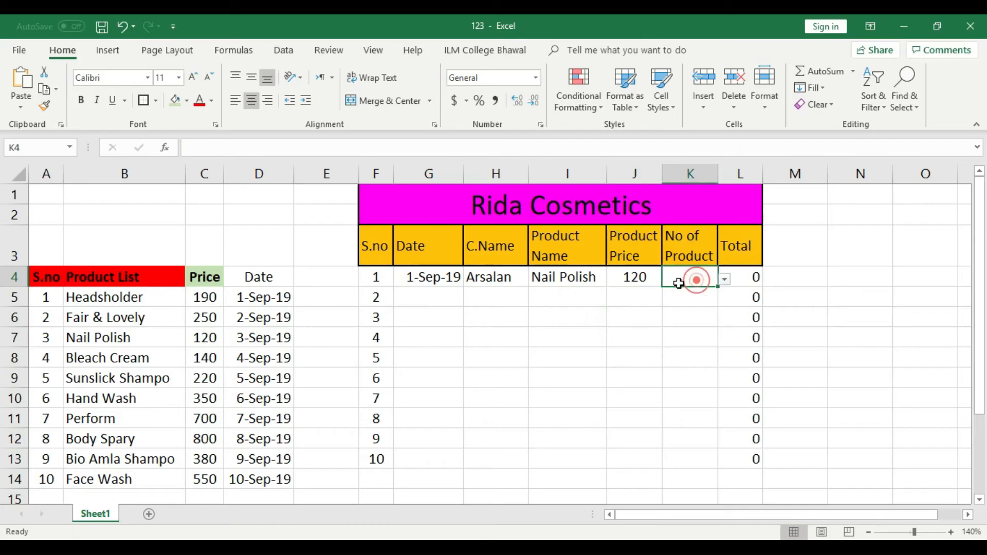
{"action": "left_click", "coordinate": [724, 279]}
{"action": "left_click", "coordinate": [670, 307]}
{"action": "left_click", "coordinate": [825, 295]}
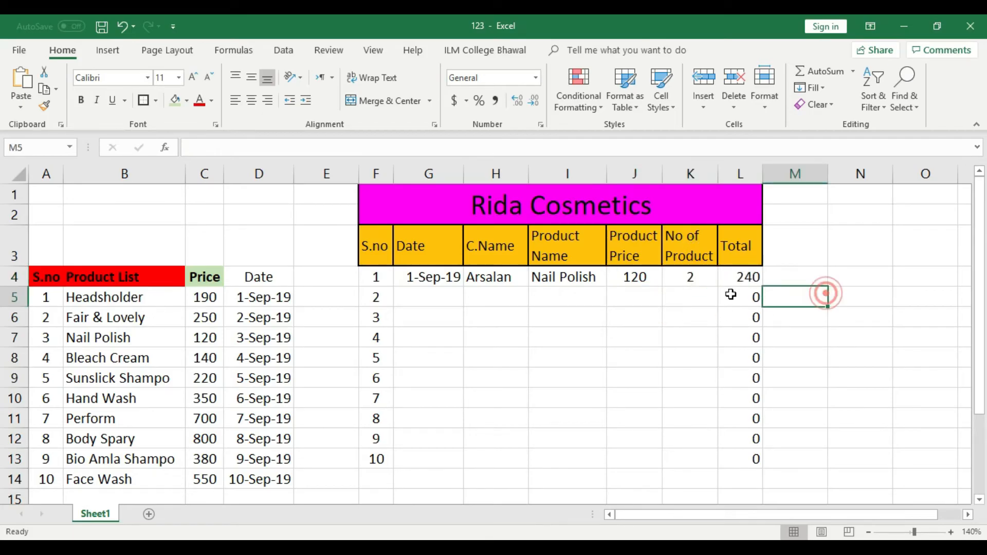
{"action": "left_click", "coordinate": [637, 275]}
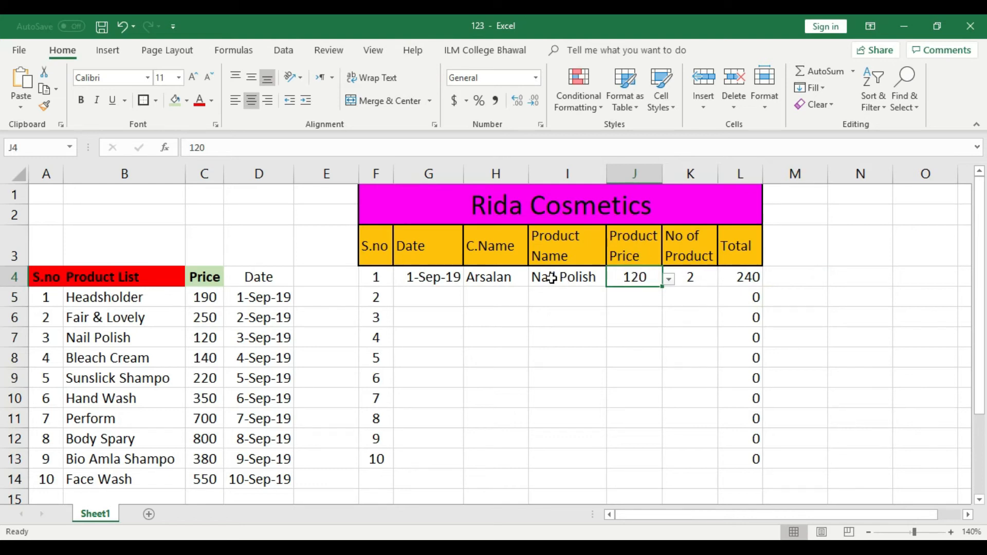
{"action": "left_click", "coordinate": [709, 277]}
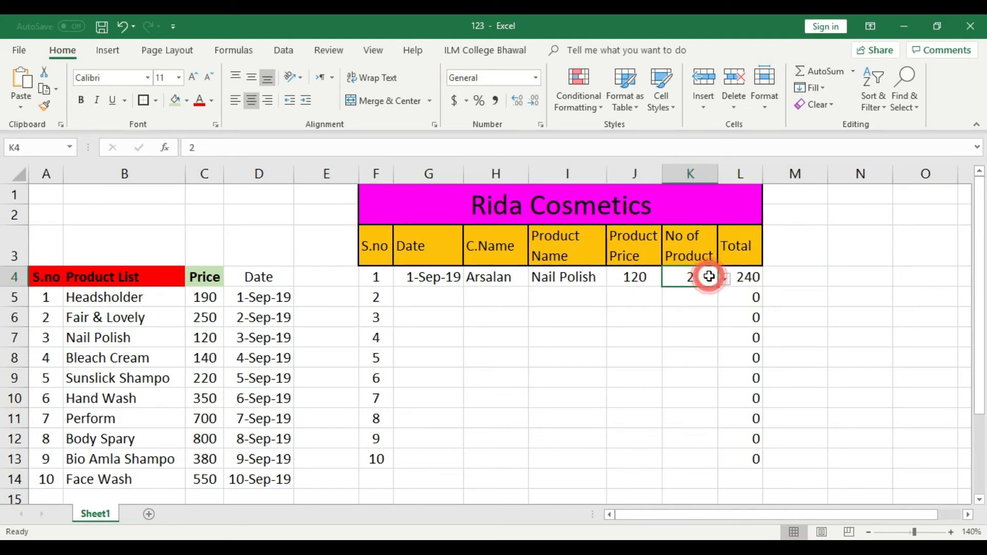
{"action": "left_click", "coordinate": [750, 275]}
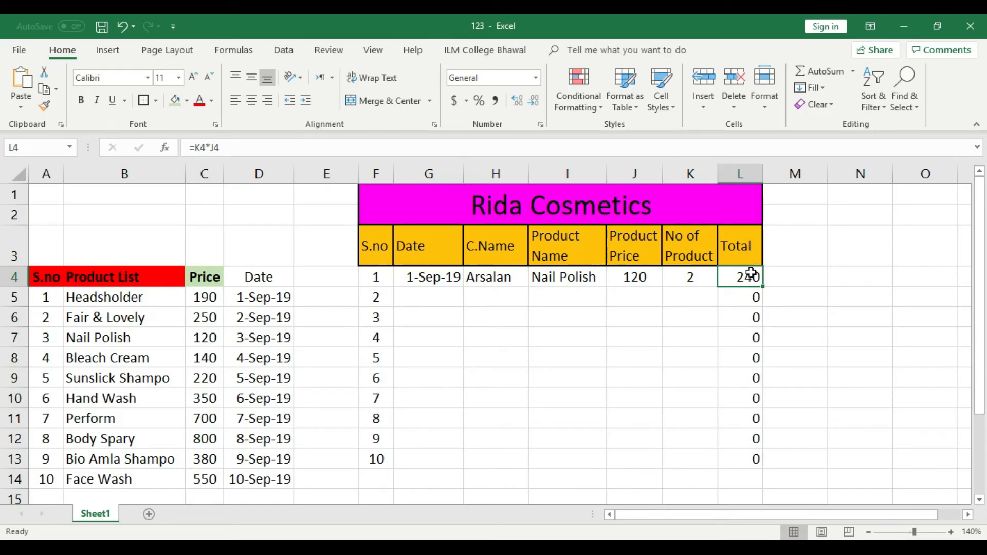
Step: Choose 2-Sep-19 from the dropdown as the date in G5 and enter the customer's name in H5
{"action": "left_click", "coordinate": [416, 297]}
{"action": "left_click", "coordinate": [470, 300]}
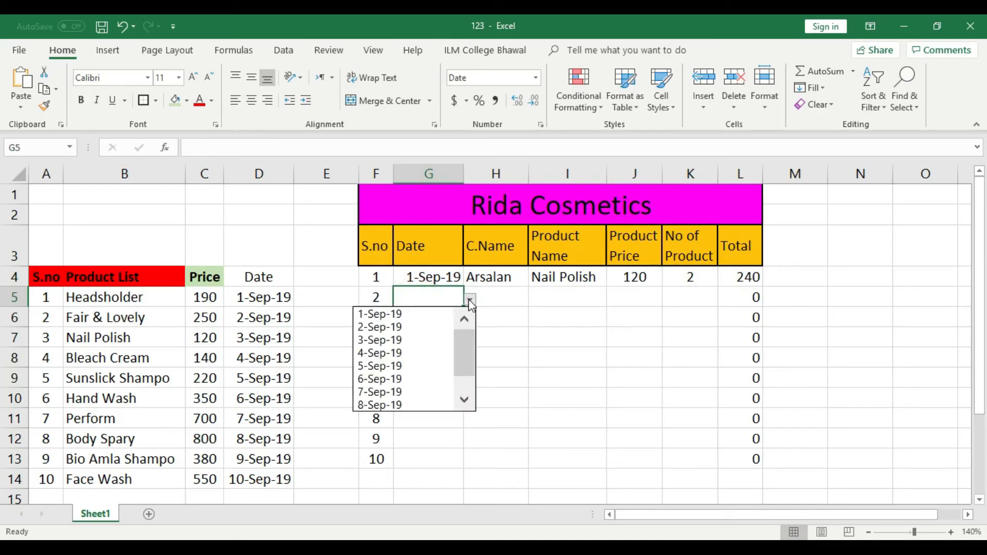
{"action": "left_click", "coordinate": [395, 328]}
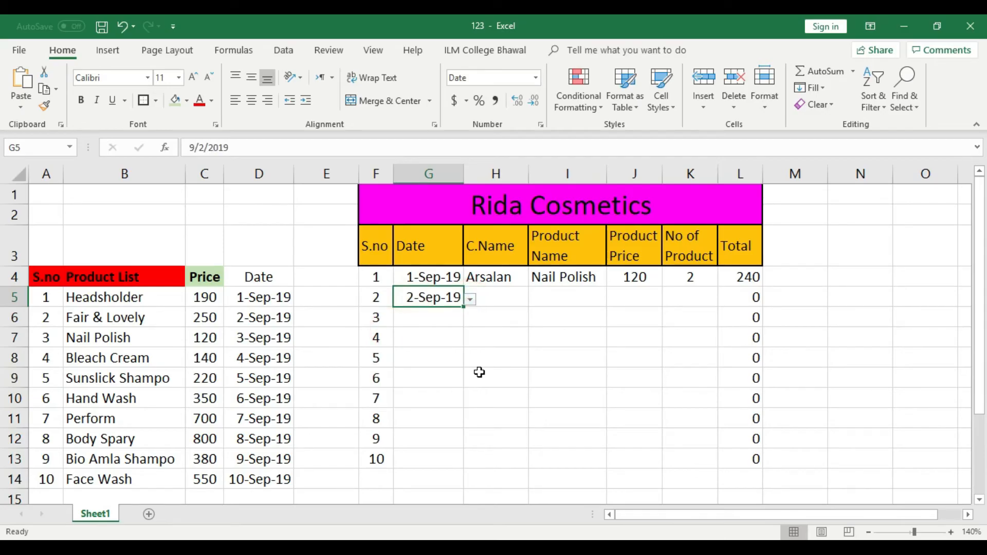
{"action": "left_click", "coordinate": [507, 299]}
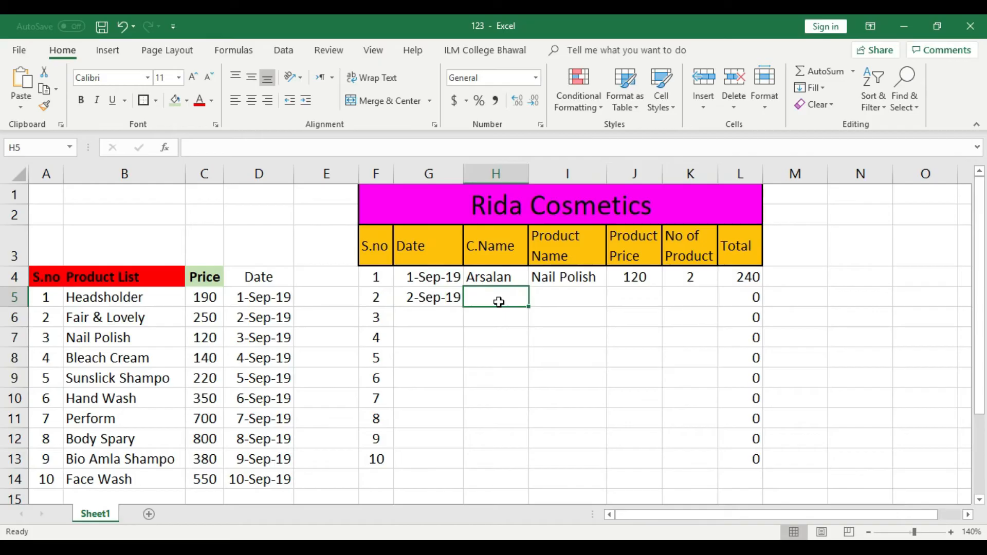
{"action": "type", "text": "Amna"}
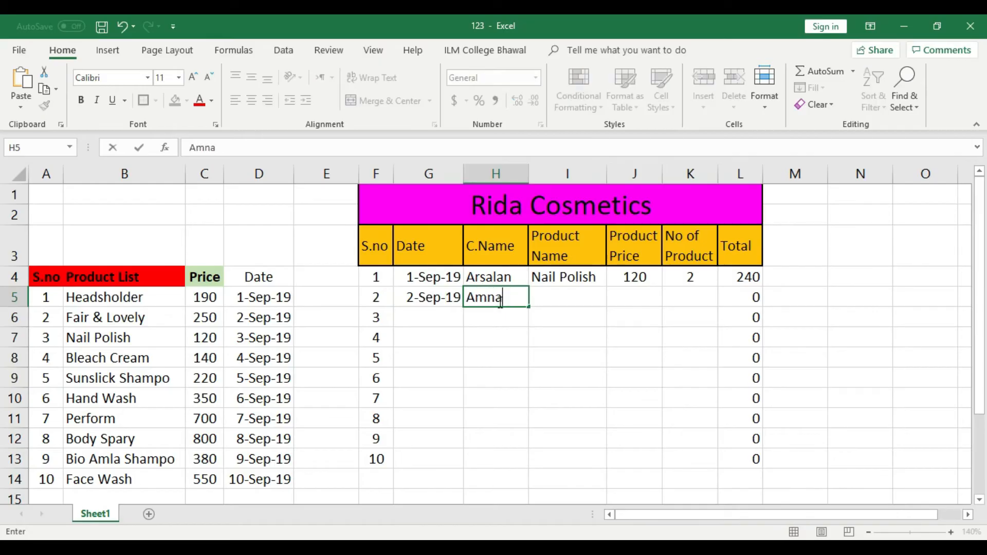
{"action": "left_click", "coordinate": [542, 331]}
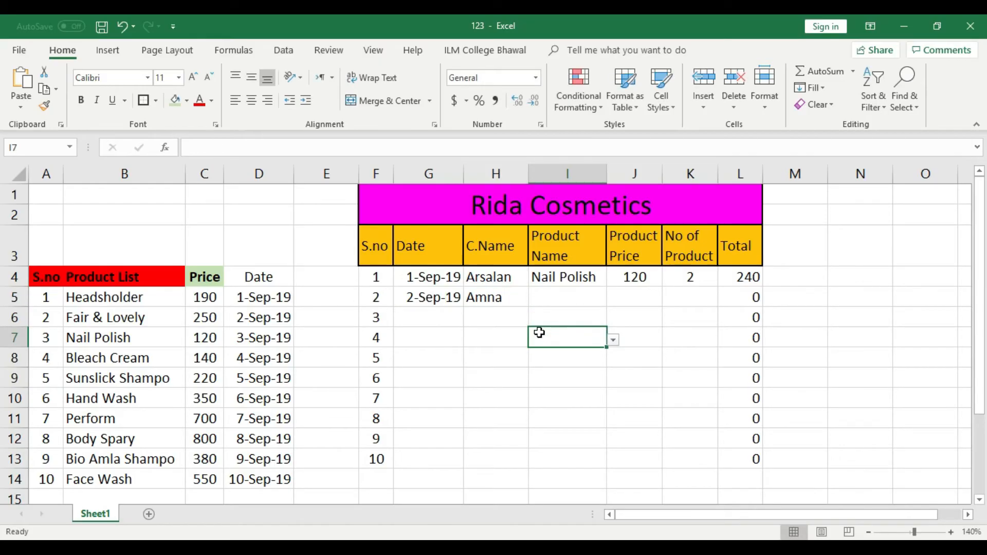
Step: Choose Fair & Lovely from the dropdown as the product name in I5
{"action": "left_click", "coordinate": [561, 296]}
{"action": "left_click", "coordinate": [613, 299]}
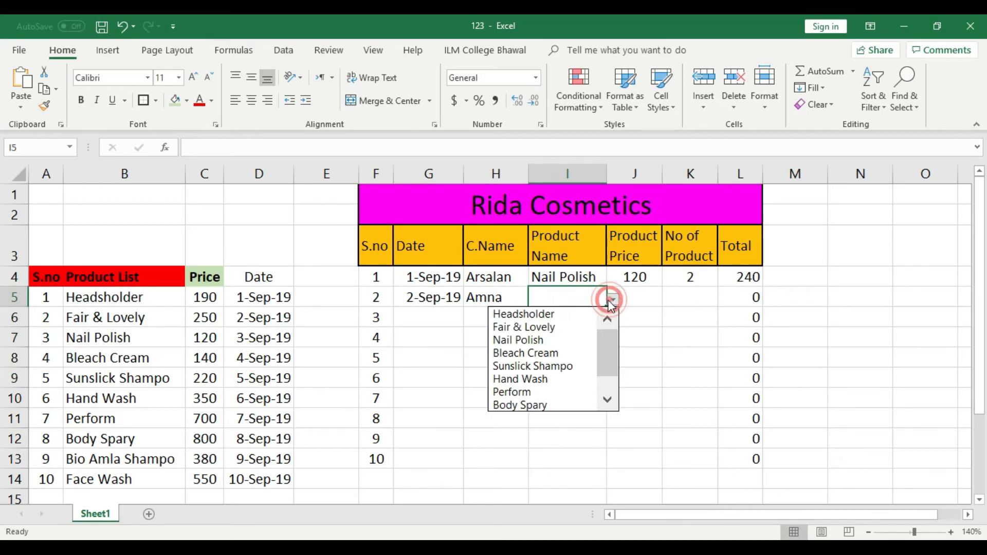
{"action": "left_click", "coordinate": [545, 327]}
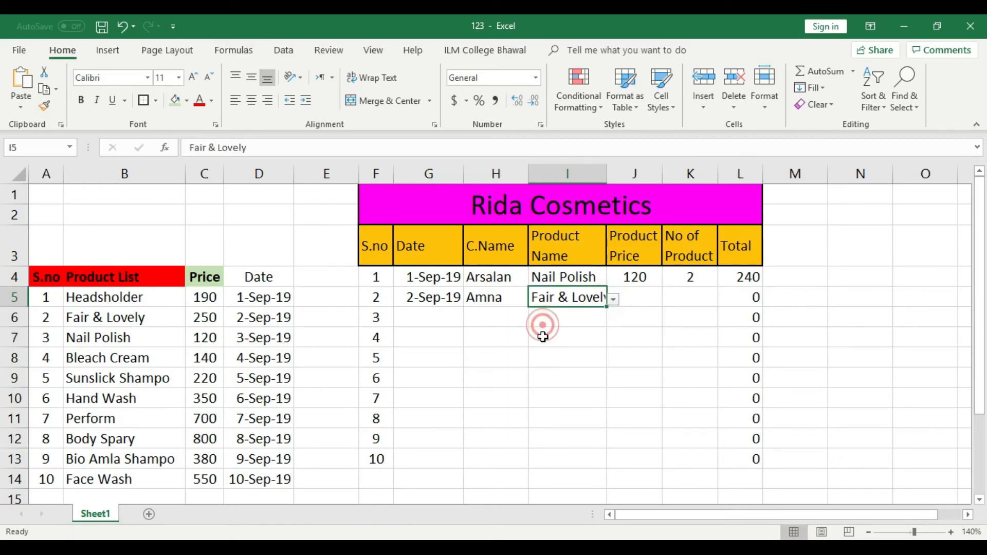
Step: Choose 250 from the dropdown as the product price in J5
{"action": "left_click", "coordinate": [622, 340]}
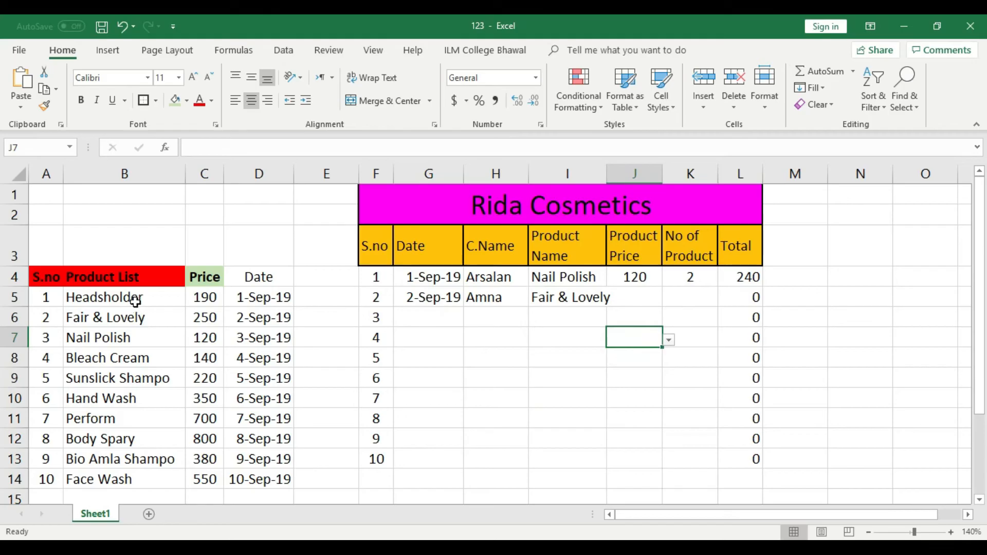
{"action": "left_click", "coordinate": [650, 301]}
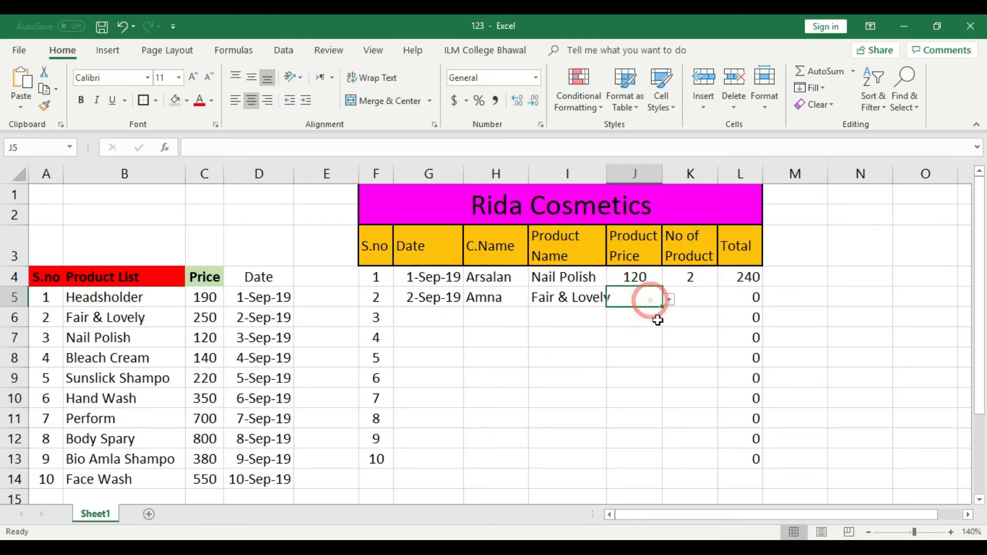
{"action": "left_click", "coordinate": [669, 299]}
{"action": "left_click", "coordinate": [599, 329]}
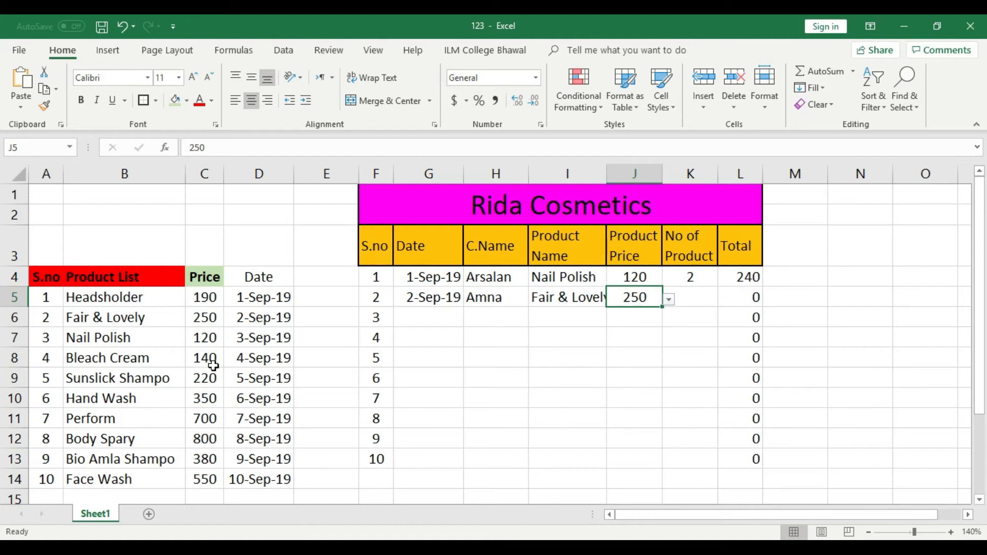
Step: Review the prices in C5:C14 and autofit the width of column I to its product names
{"action": "left_click", "coordinate": [205, 295]}
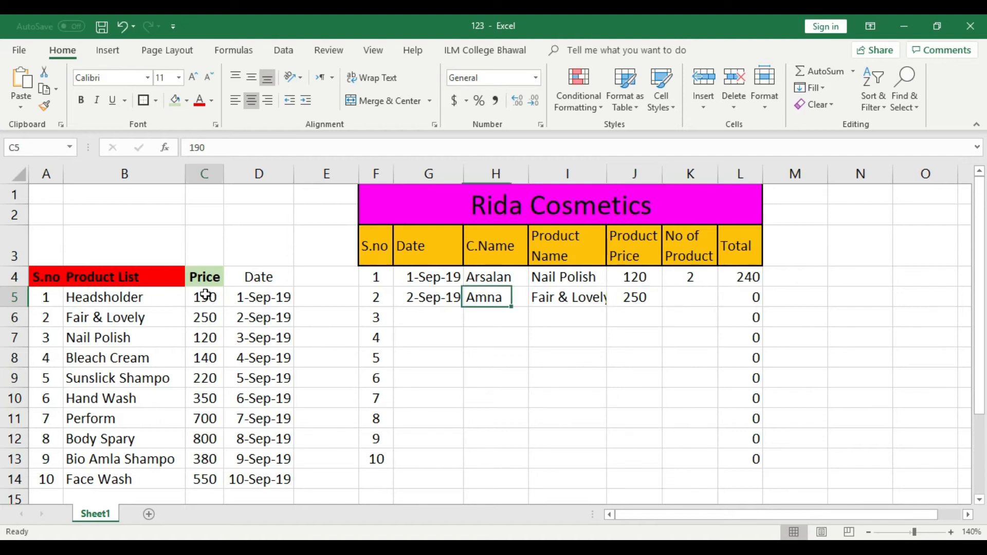
{"action": "left_click", "coordinate": [204, 316]}
{"action": "left_click", "coordinate": [205, 336]}
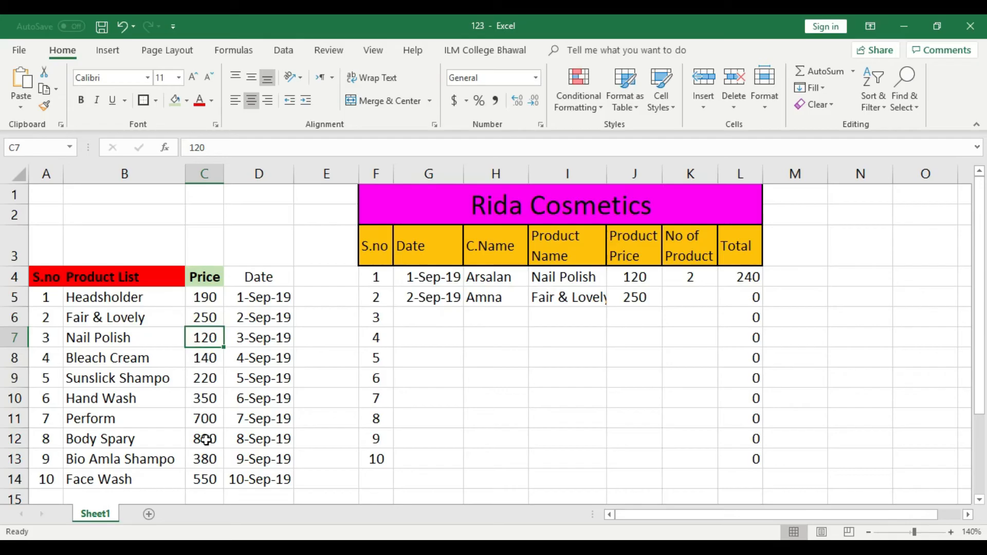
{"action": "left_click_drag", "start_coordinate": [216, 300], "coordinate": [210, 478]}
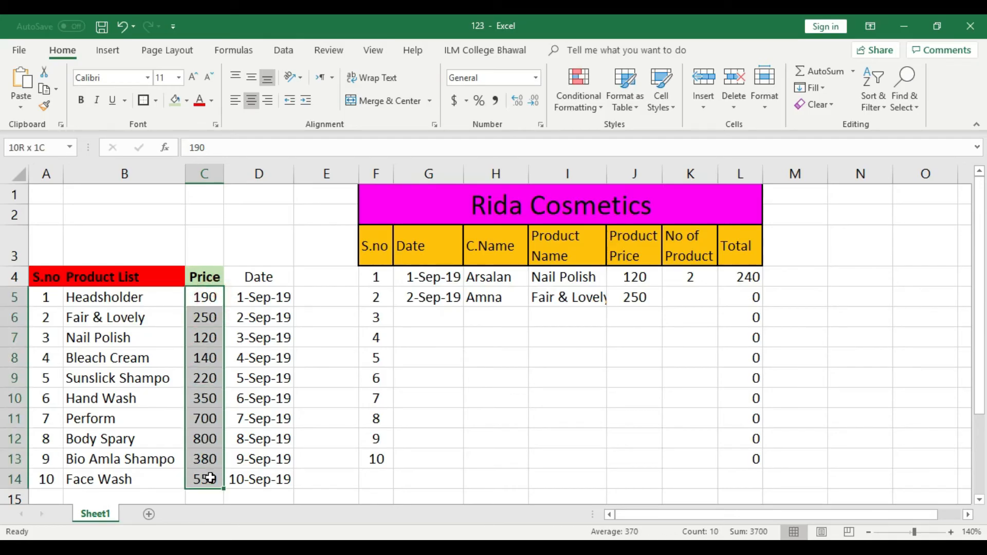
{"action": "left_click", "coordinate": [623, 336]}
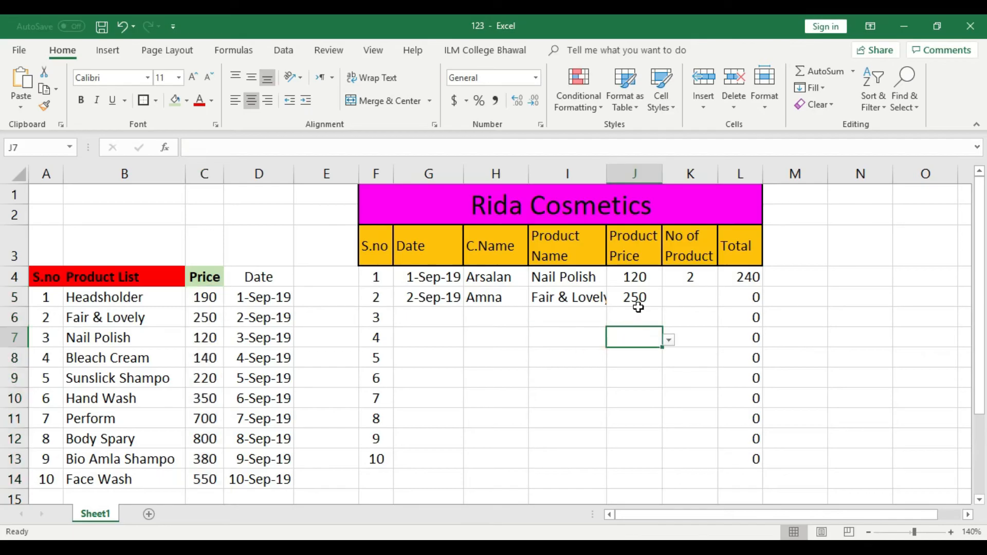
{"action": "double_click", "coordinate": [607, 174]}
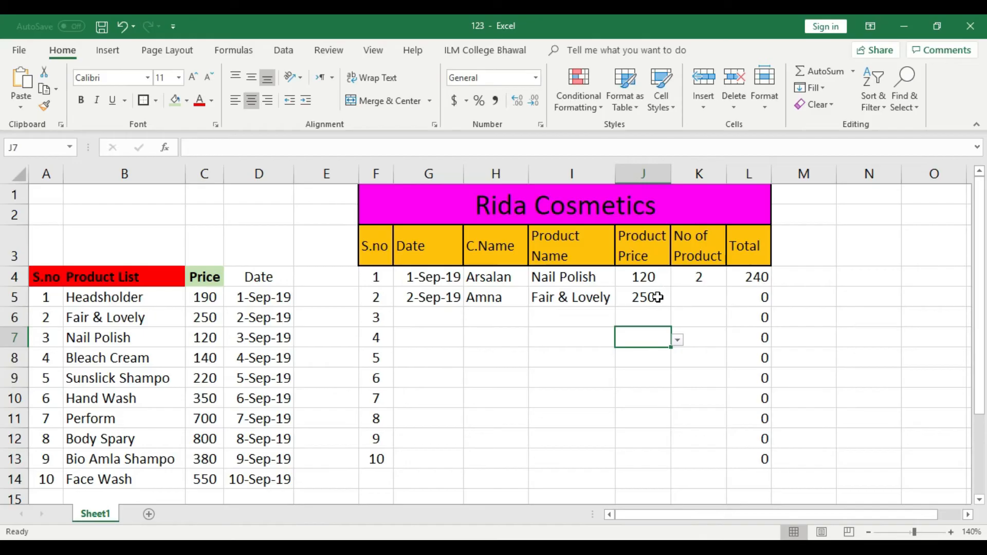
Step: Try to enter 1500, a price outside the allowed list, in J5 and cancel the entry
{"action": "left_click", "coordinate": [657, 297]}
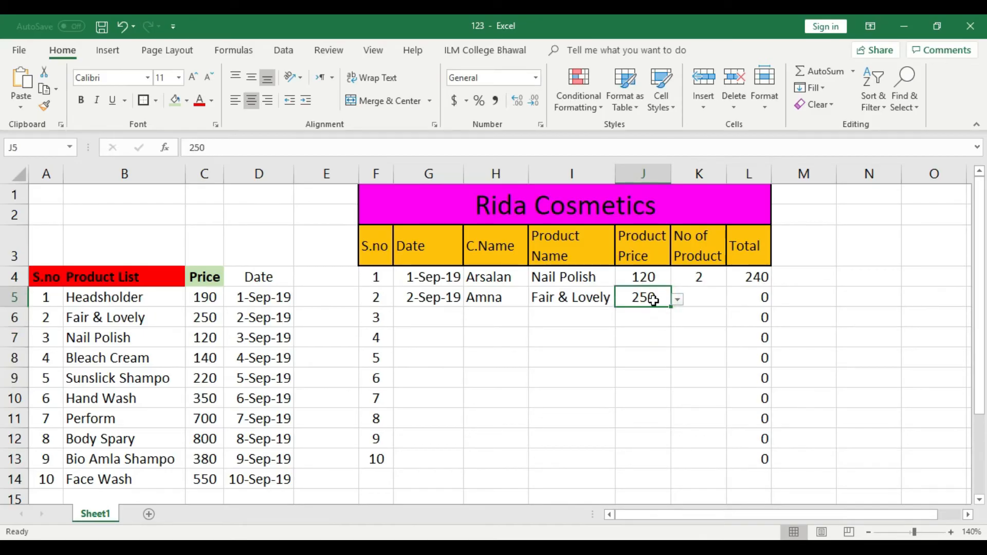
{"action": "type", "text": "1500"}
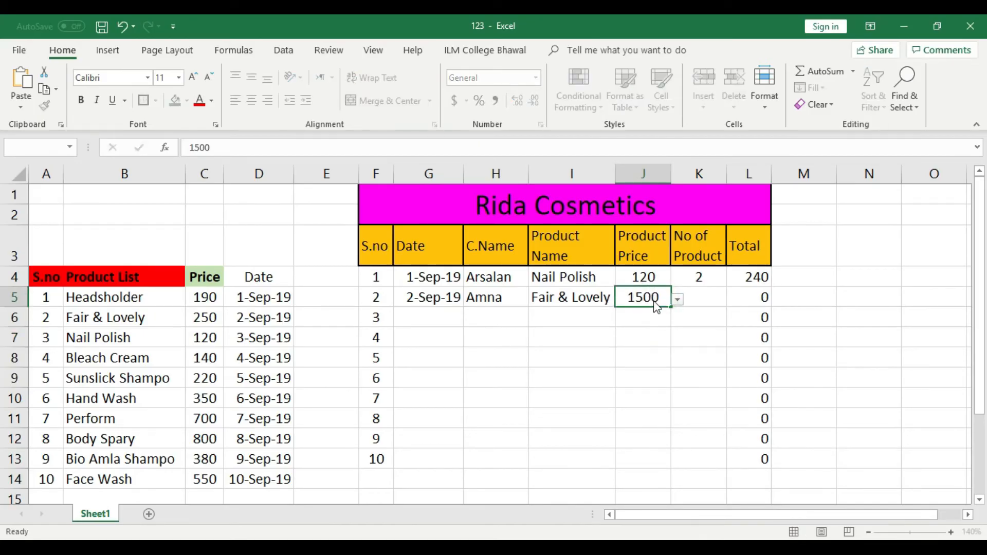
{"action": "key", "text": "Return"}
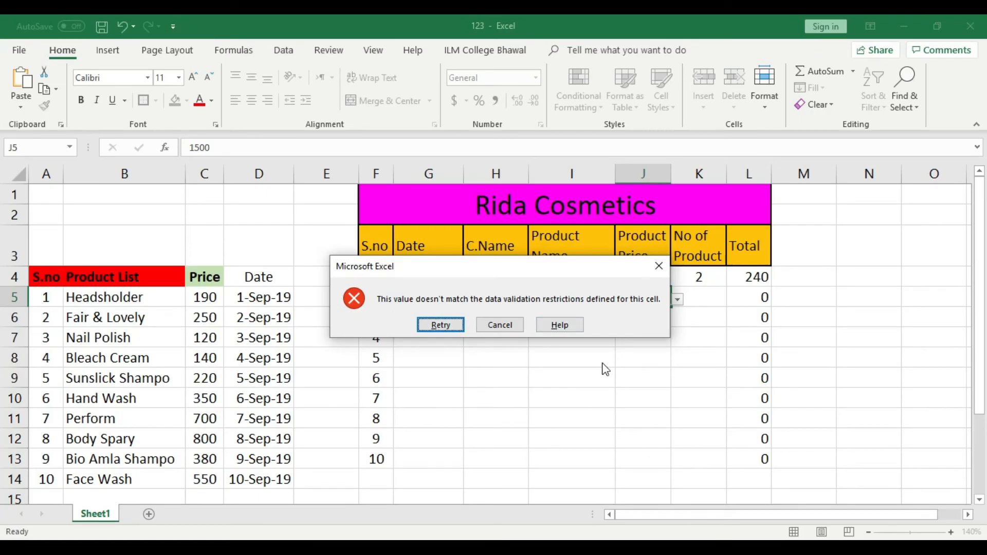
{"action": "left_click", "coordinate": [517, 325]}
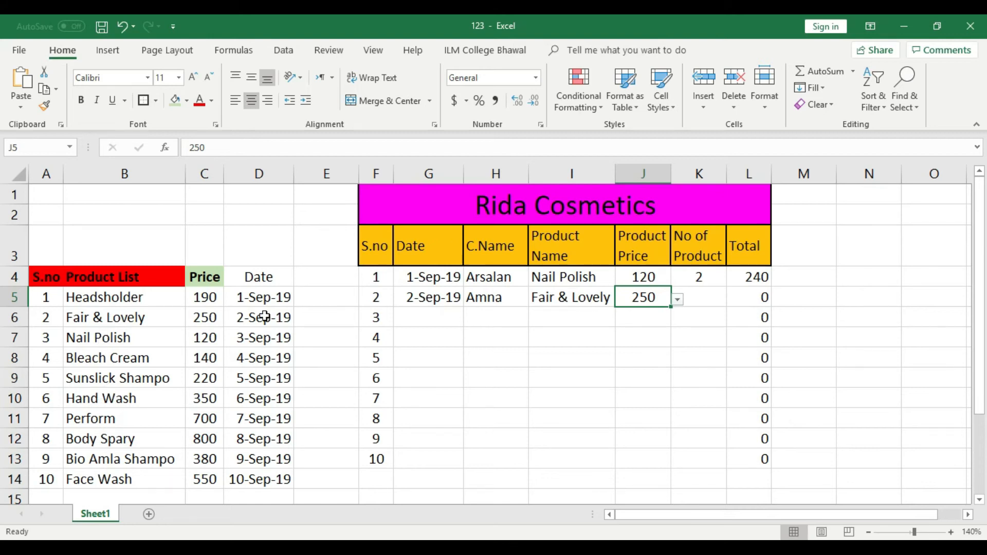
Step: Choose 3 from the dropdown as the number of products in K5 and check the row's total
{"action": "left_click", "coordinate": [705, 304]}
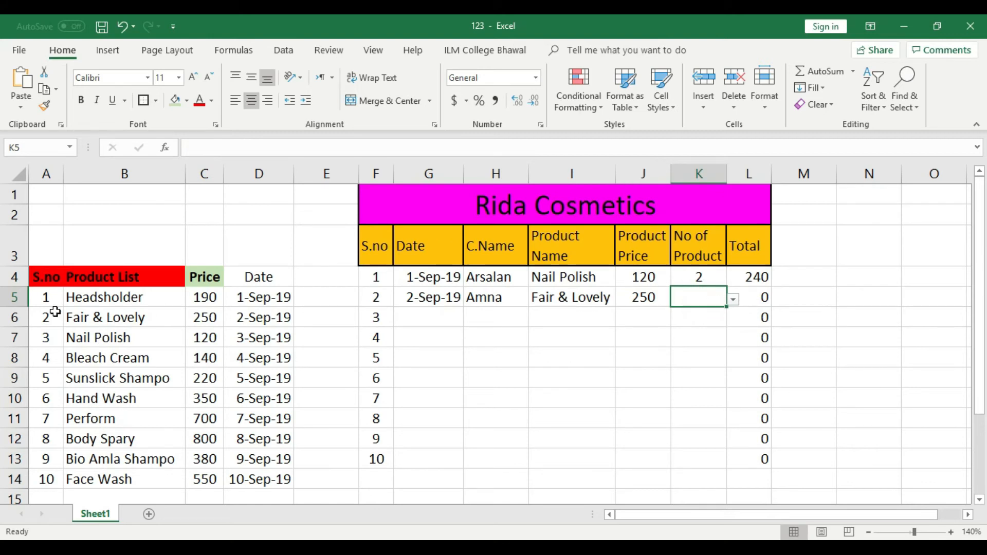
{"action": "left_click", "coordinate": [733, 300]}
{"action": "left_click", "coordinate": [667, 337]}
{"action": "left_click", "coordinate": [762, 298]}
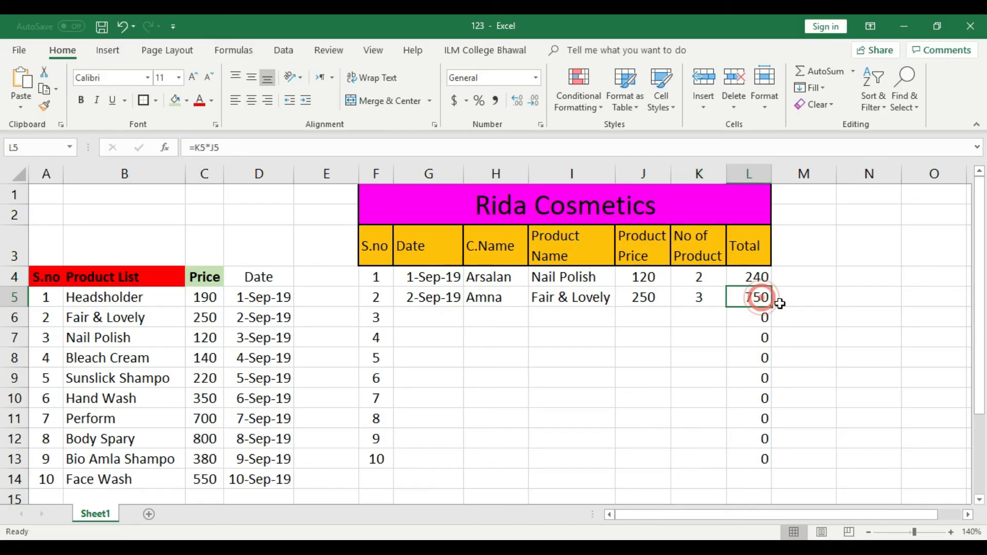
{"action": "left_click", "coordinate": [570, 296]}
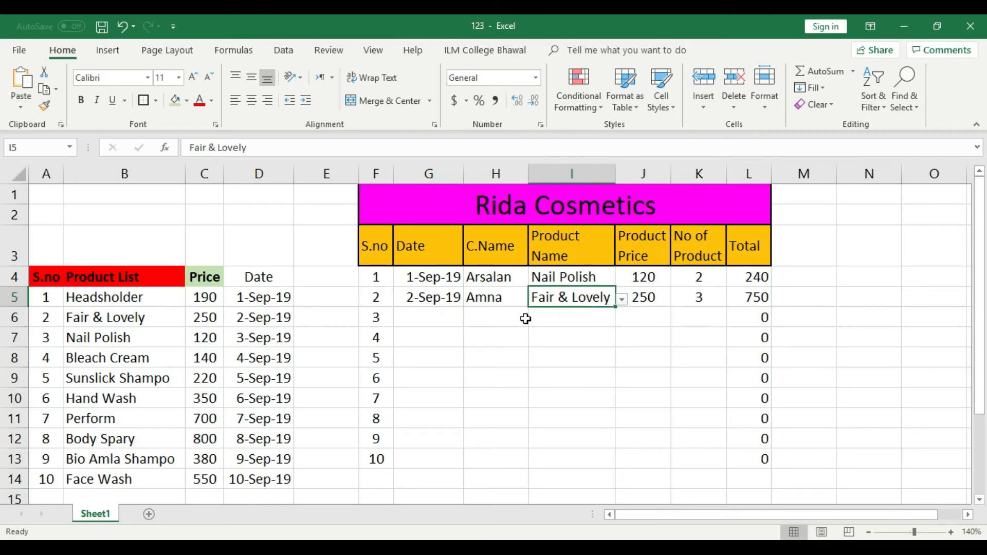
{"action": "left_click", "coordinate": [756, 299]}
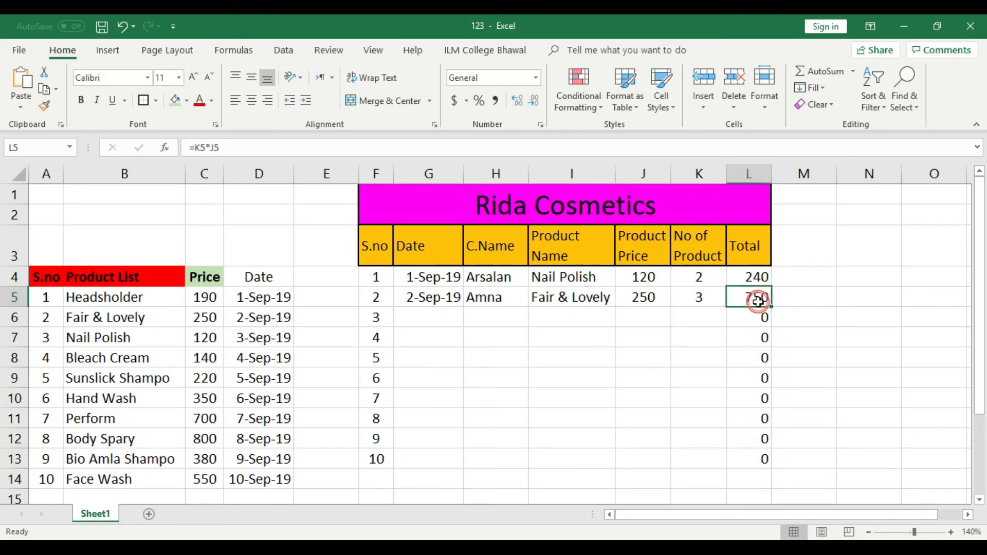
Step: Choose 2-Sep-19 from the dropdown as the date in G6 and enter the customer's name in H6
{"action": "left_click", "coordinate": [451, 315]}
{"action": "left_click", "coordinate": [469, 320]}
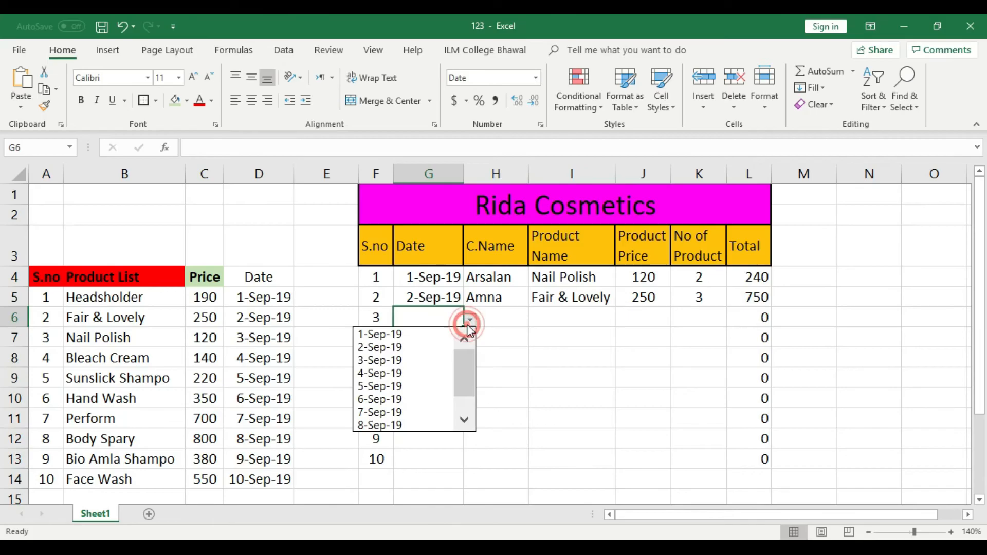
{"action": "left_click", "coordinate": [409, 350]}
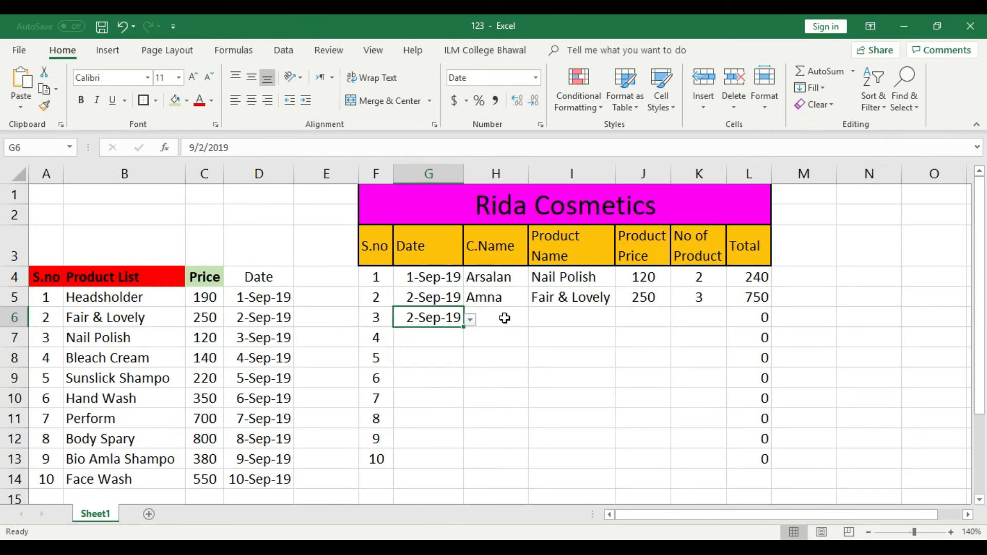
{"action": "left_click", "coordinate": [504, 317]}
{"action": "type", "text": "Ali"}
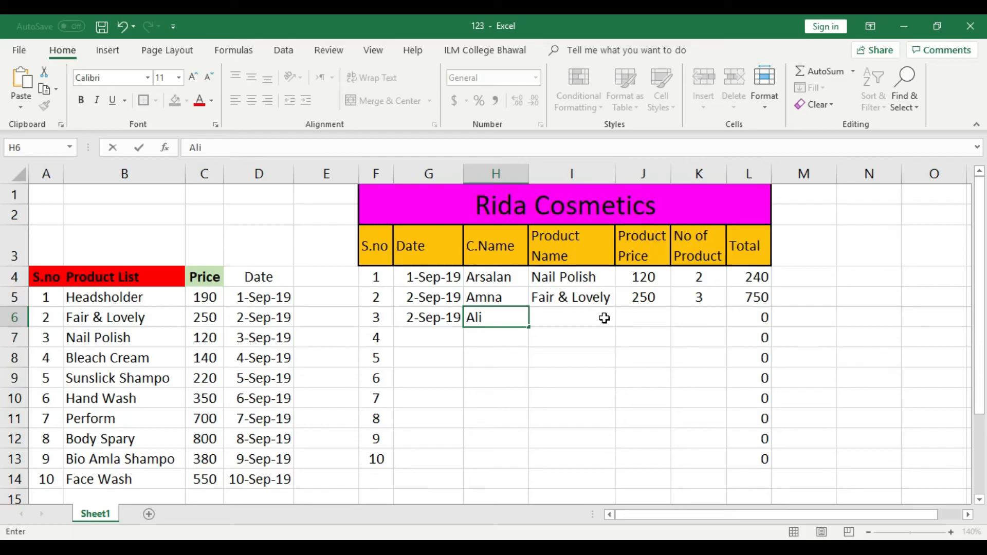
Step: Choose Bleach Cream as the product name in I6 and 140 as its price in J6 from the dropdowns
{"action": "left_click", "coordinate": [604, 318]}
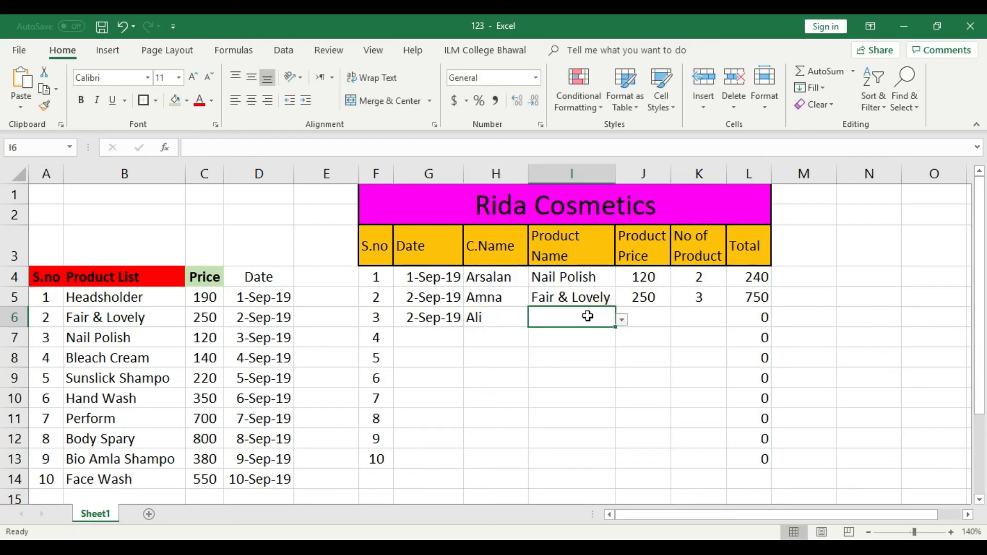
{"action": "left_click", "coordinate": [622, 320]}
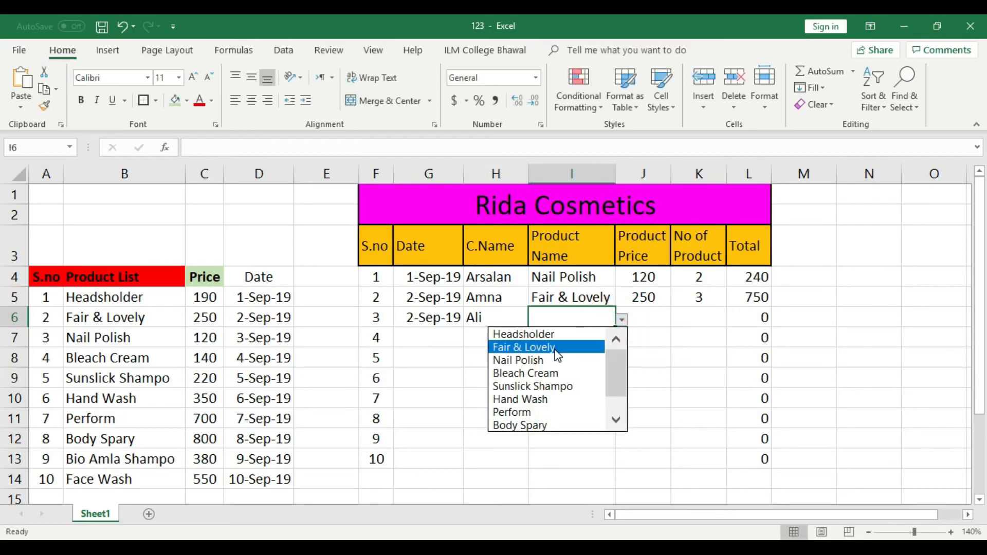
{"action": "left_click", "coordinate": [549, 374]}
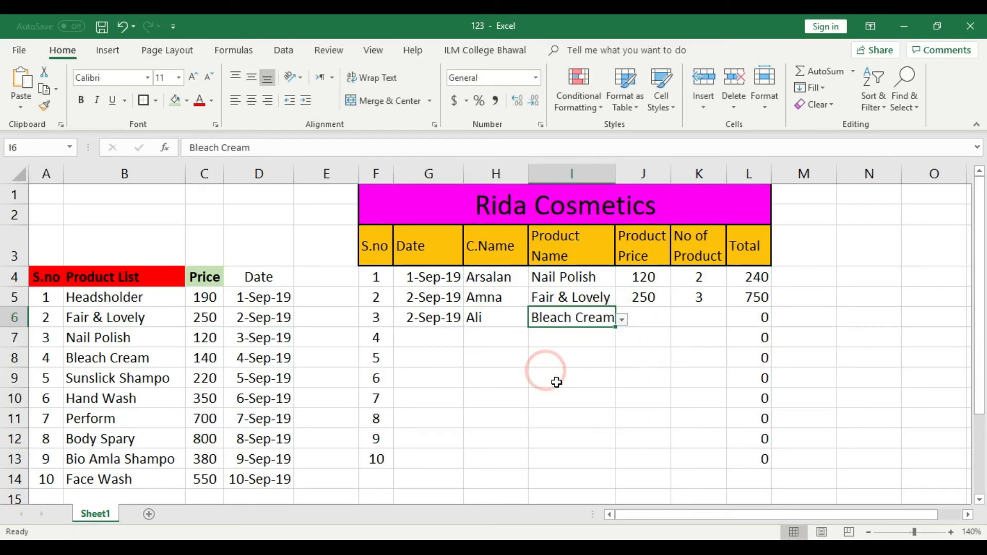
{"action": "left_click", "coordinate": [641, 316]}
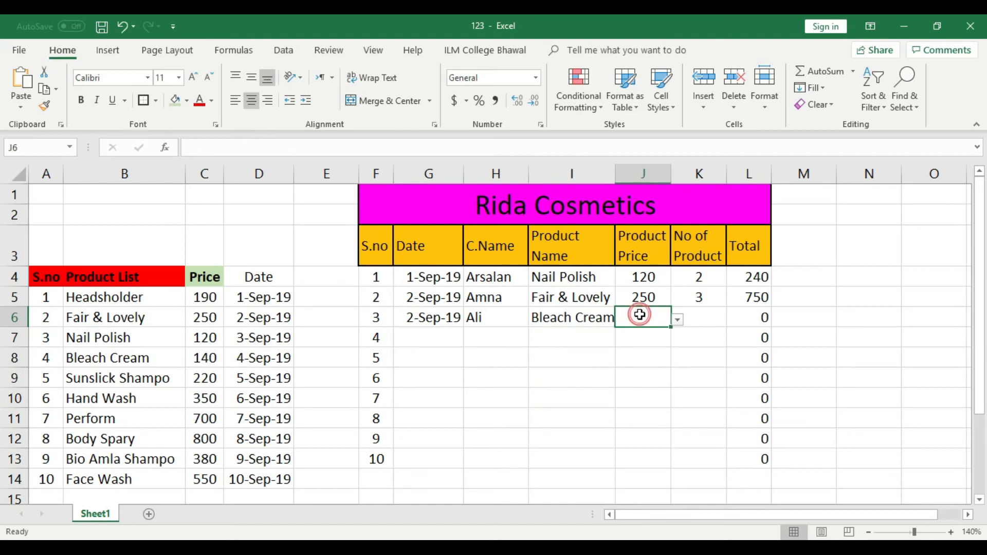
{"action": "left_click", "coordinate": [677, 320]}
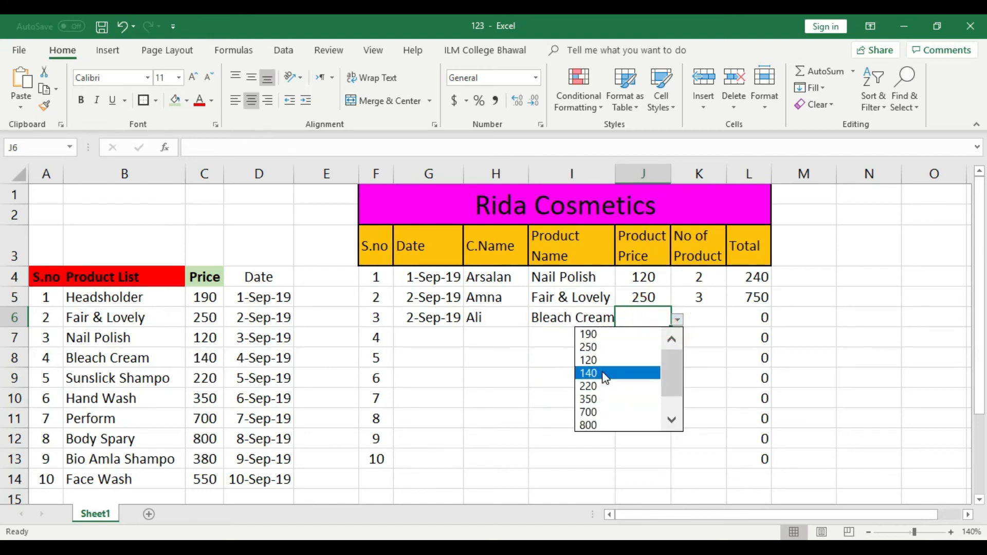
{"action": "left_click", "coordinate": [632, 373]}
Step: Choose 4 from the dropdown as the number of products in K6 and check the row's total
{"action": "left_click", "coordinate": [716, 321]}
{"action": "left_click", "coordinate": [733, 320]}
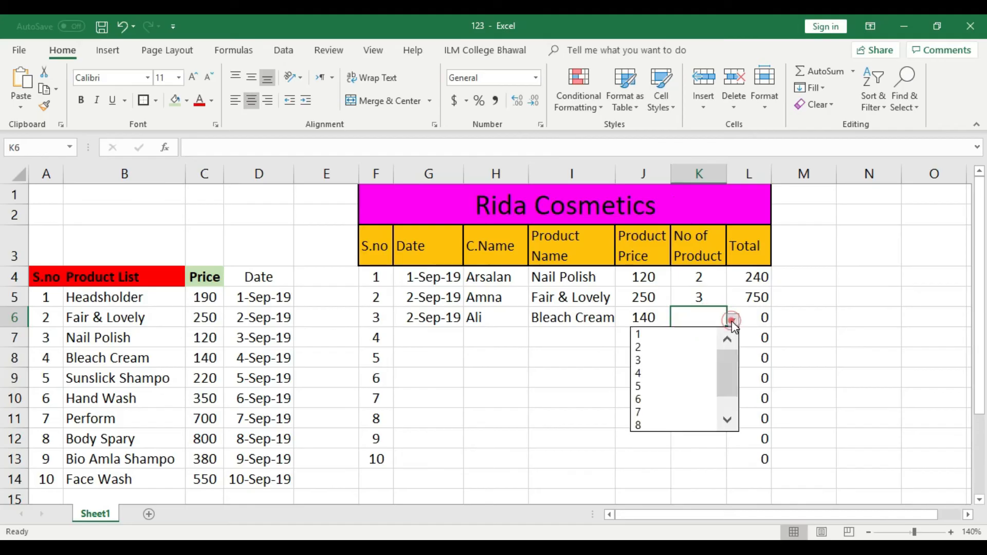
{"action": "left_click", "coordinate": [667, 376]}
{"action": "left_click", "coordinate": [766, 318]}
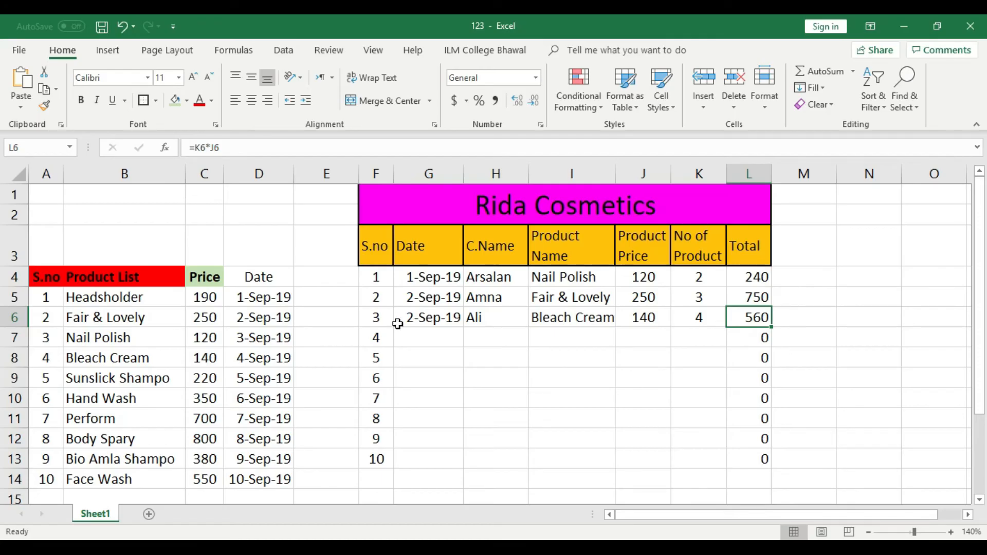
Step: Choose 2-Sep-19 from the dropdown as the date in G7 and enter the customer's name in H7
{"action": "left_click", "coordinate": [436, 344]}
{"action": "left_click", "coordinate": [470, 340]}
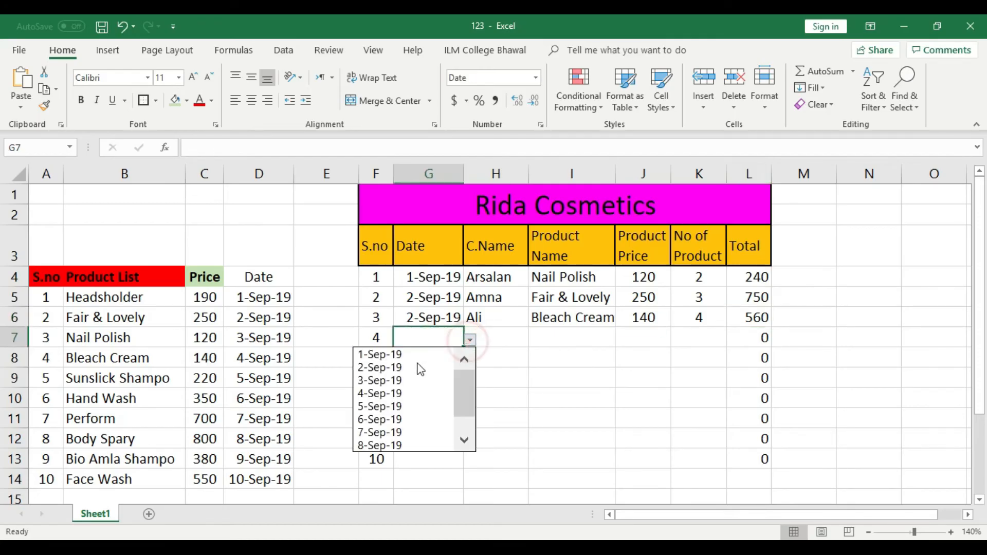
{"action": "left_click", "coordinate": [417, 368]}
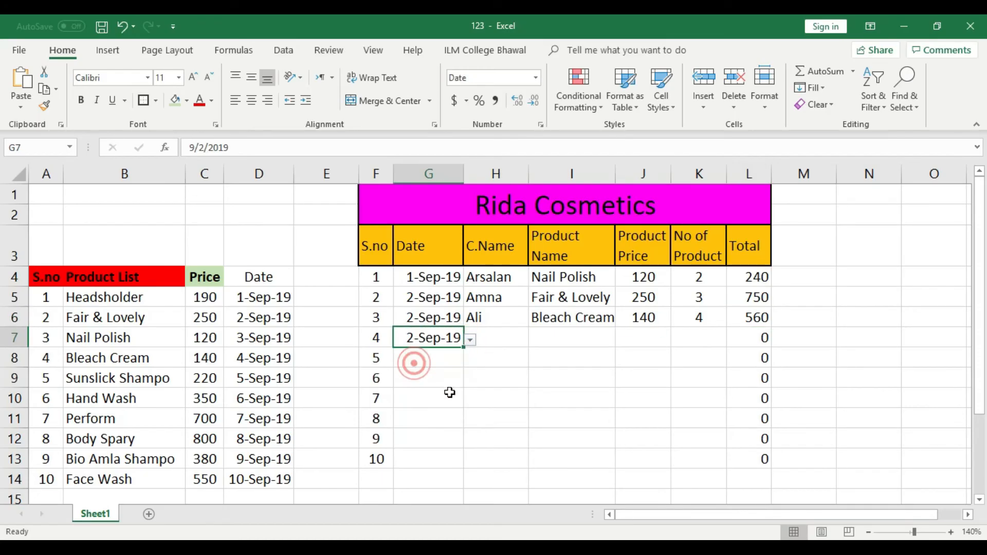
{"action": "left_click", "coordinate": [501, 340]}
{"action": "left_click", "coordinate": [496, 315]}
{"action": "left_click", "coordinate": [491, 339]}
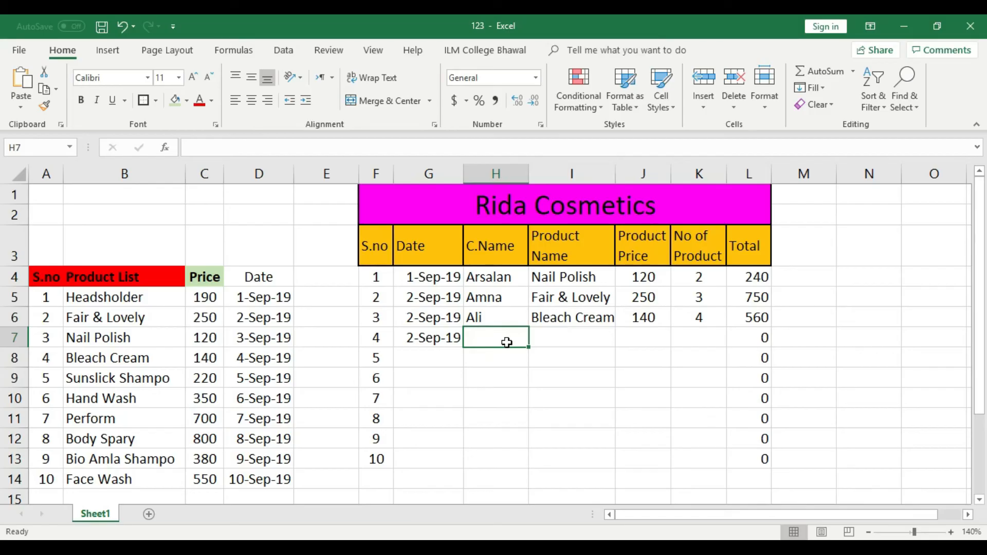
{"action": "type", "text": "Kiran"}
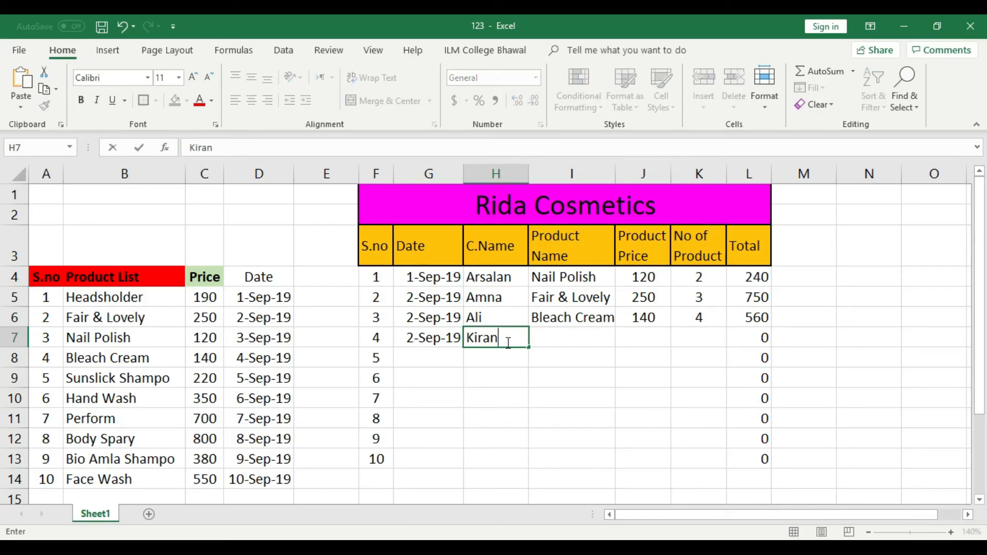
Step: Choose Hand Wash from the dropdown as the product name in I7
{"action": "left_click", "coordinate": [571, 342]}
{"action": "left_click", "coordinate": [622, 340]}
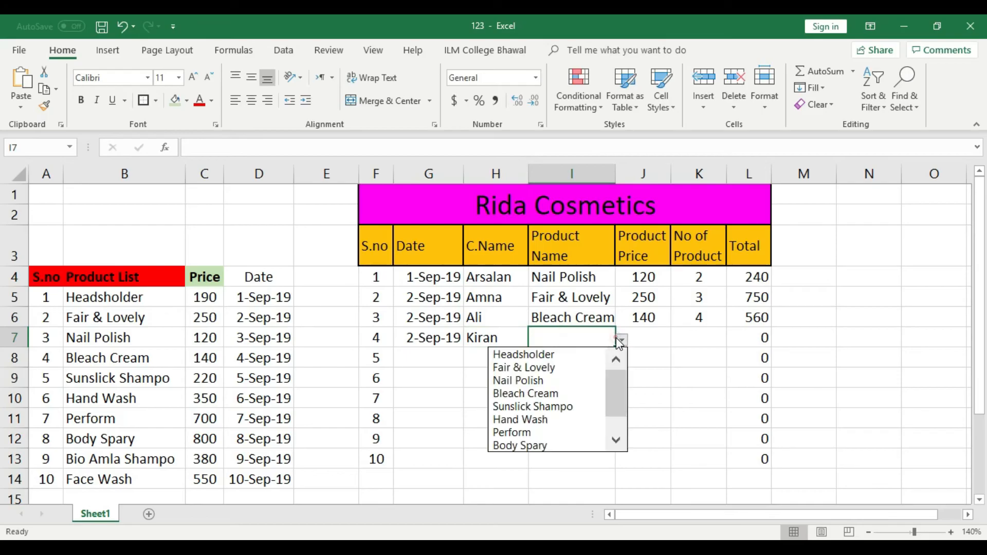
{"action": "left_click", "coordinate": [543, 421]}
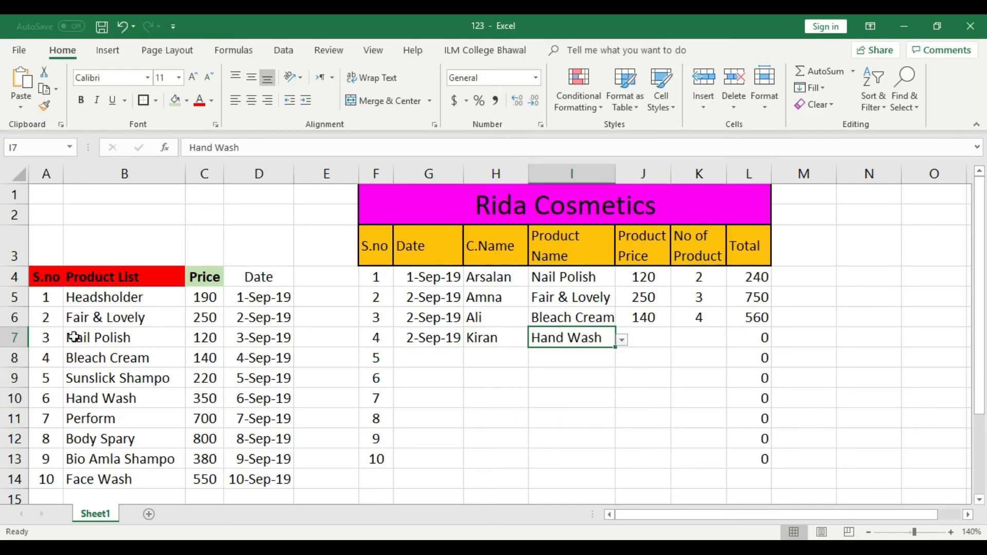
Step: Look up Hand Wash's price in the product list and choose 350 from the dropdown as the product price in J7
{"action": "left_click", "coordinate": [76, 397]}
{"action": "left_click", "coordinate": [204, 399]}
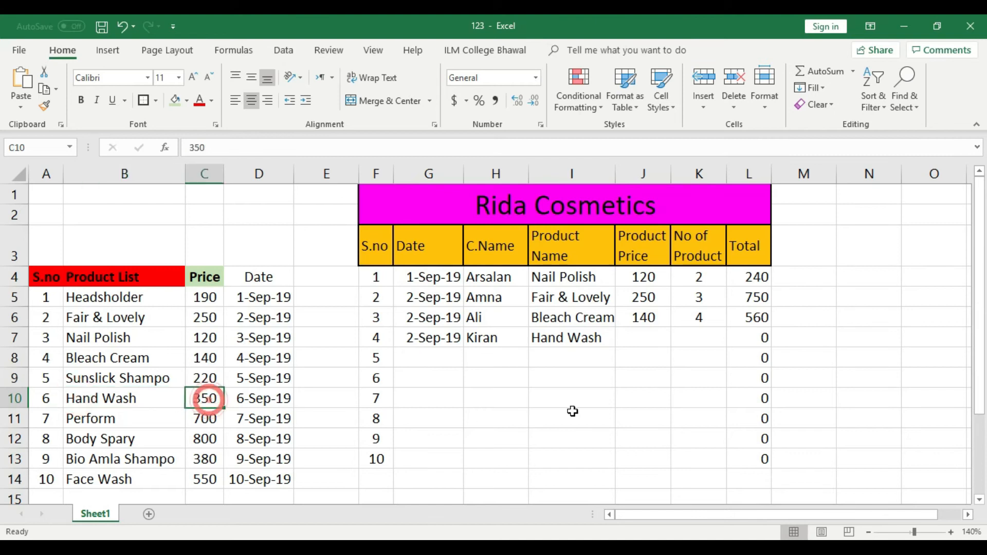
{"action": "left_click", "coordinate": [646, 340]}
{"action": "left_click", "coordinate": [676, 341]}
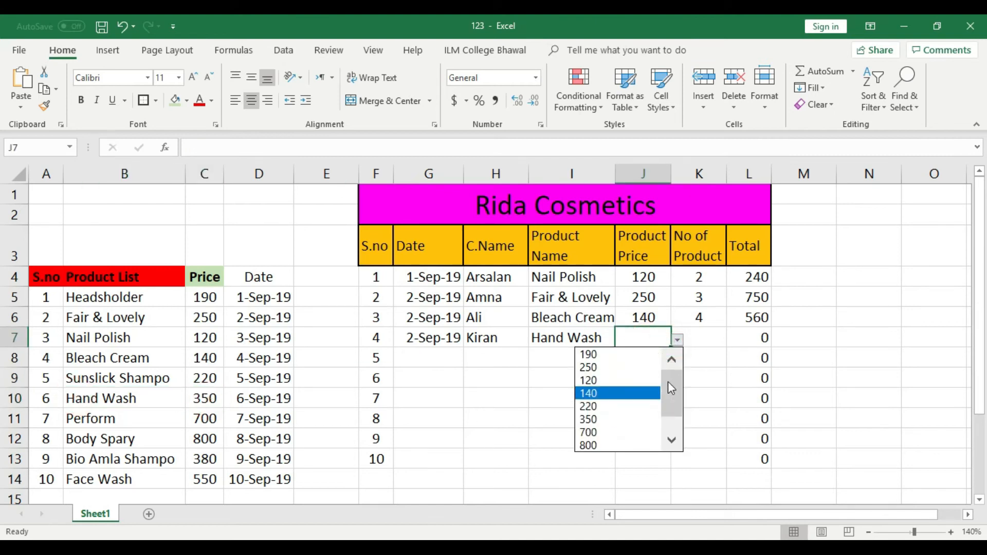
{"action": "left_click_drag", "start_coordinate": [671, 375], "coordinate": [670, 405]}
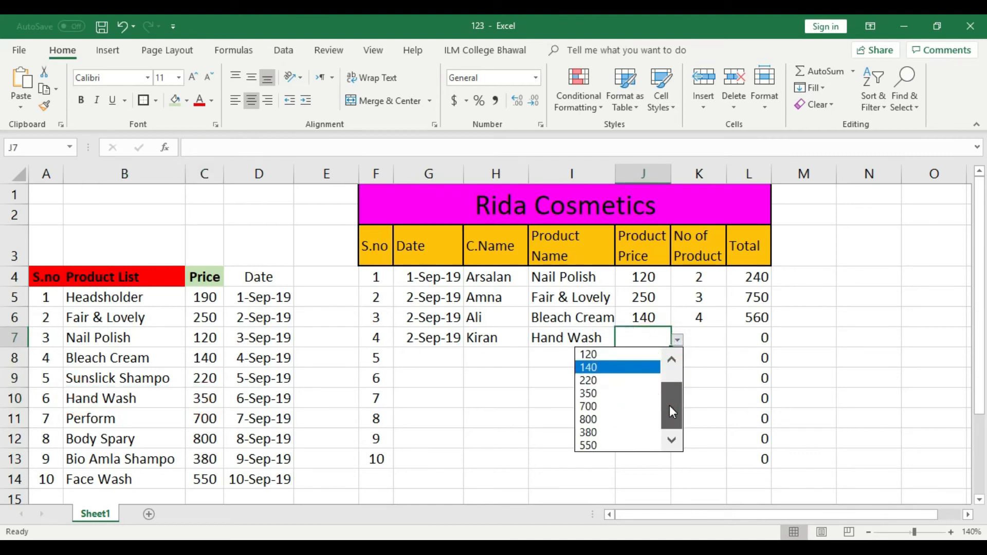
{"action": "left_click", "coordinate": [595, 392]}
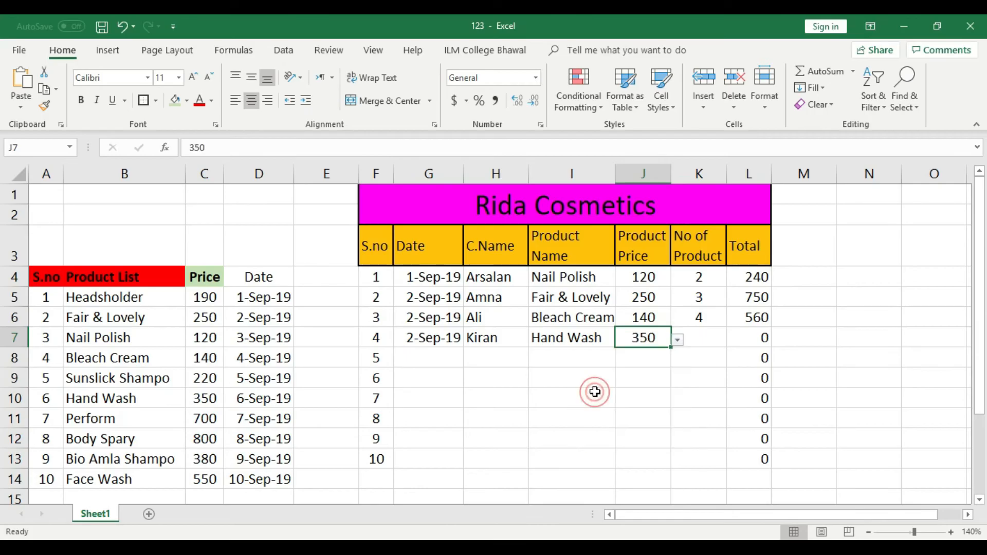
Step: Choose 6 from the dropdown as the number of products in K7 and check the row's total
{"action": "left_click", "coordinate": [715, 339]}
{"action": "left_click", "coordinate": [732, 341]}
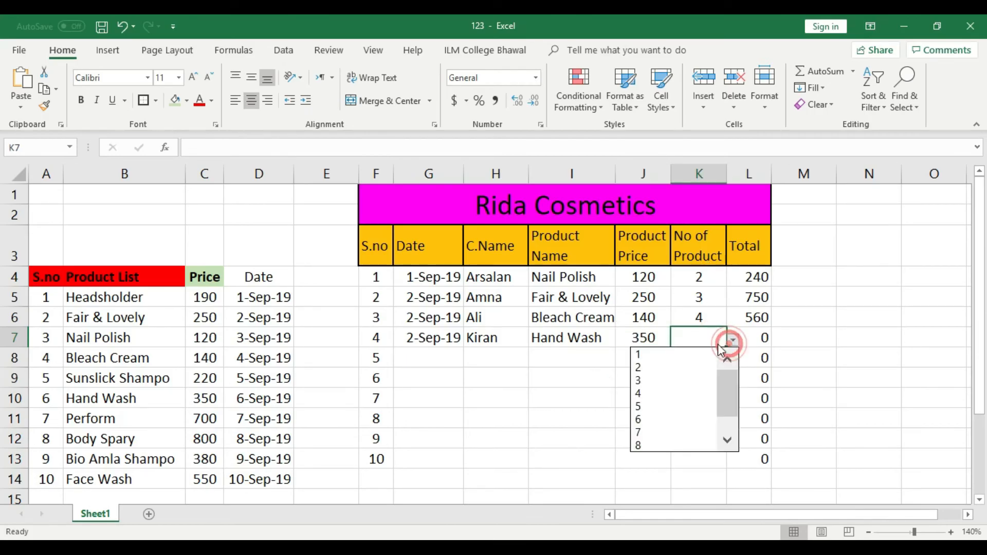
{"action": "left_click", "coordinate": [664, 420]}
{"action": "left_click", "coordinate": [790, 337]}
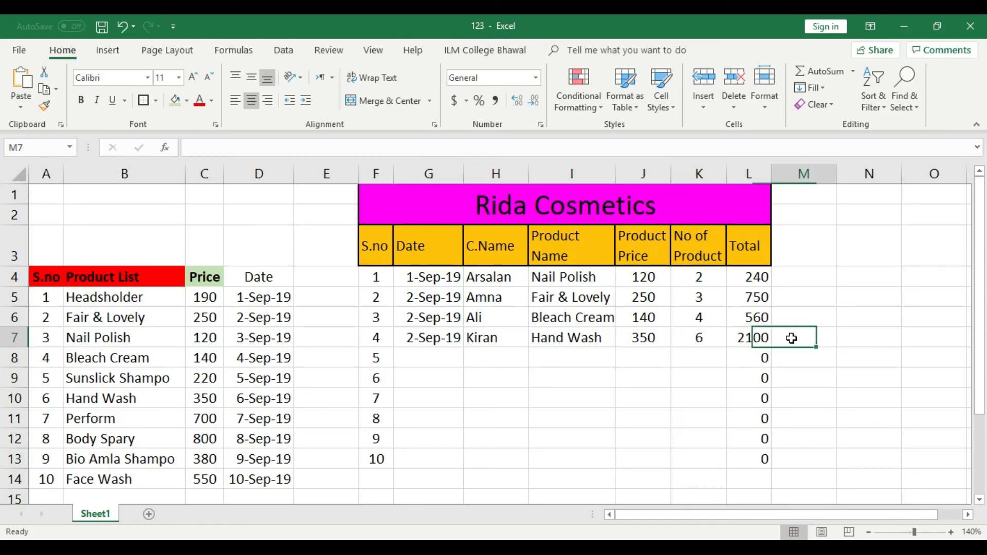
{"action": "left_click", "coordinate": [756, 337]}
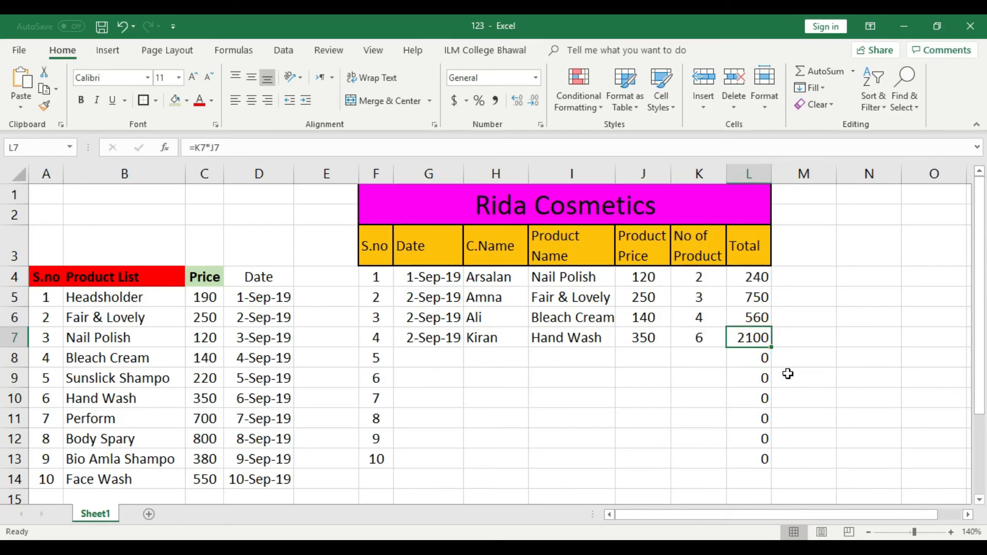
Step: Choose 3-Sep-19 from the dropdown as the date in G8 and enter the customer's name in H8
{"action": "left_click", "coordinate": [433, 361]}
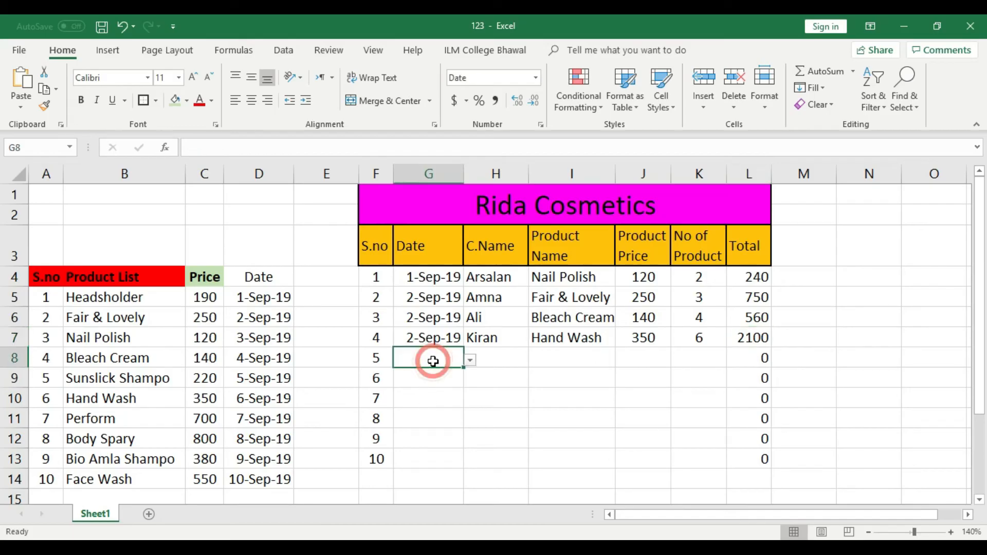
{"action": "left_click", "coordinate": [470, 359]}
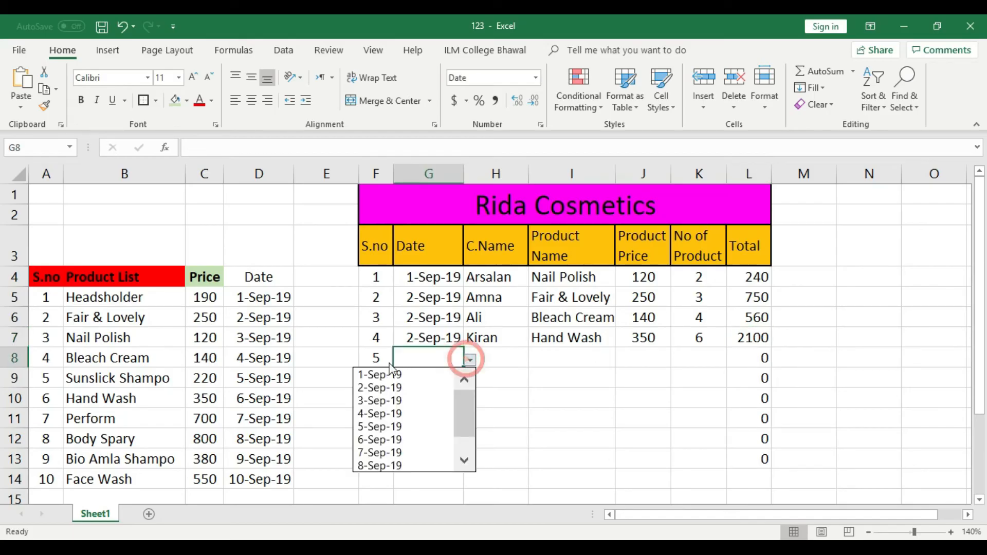
{"action": "left_click", "coordinate": [381, 402]}
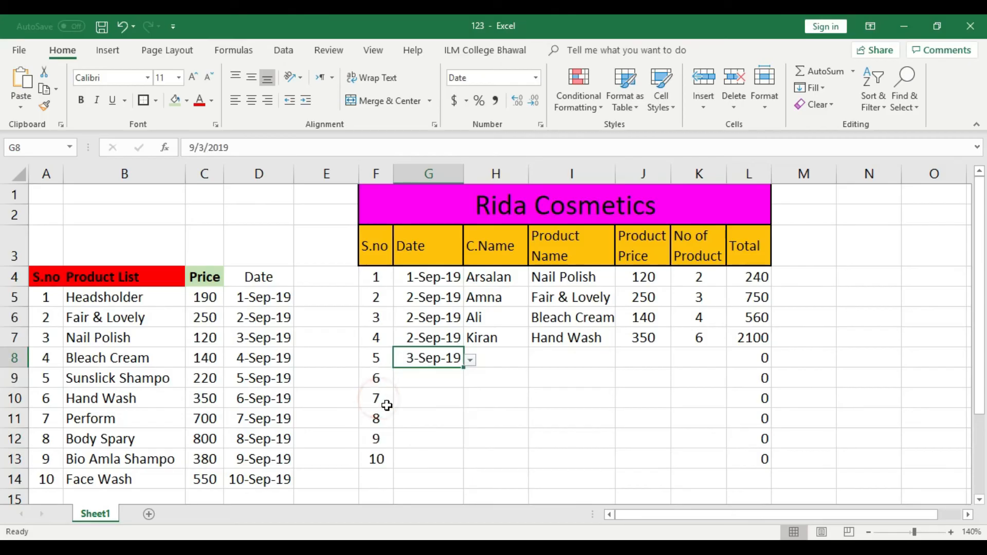
{"action": "left_click", "coordinate": [493, 362]}
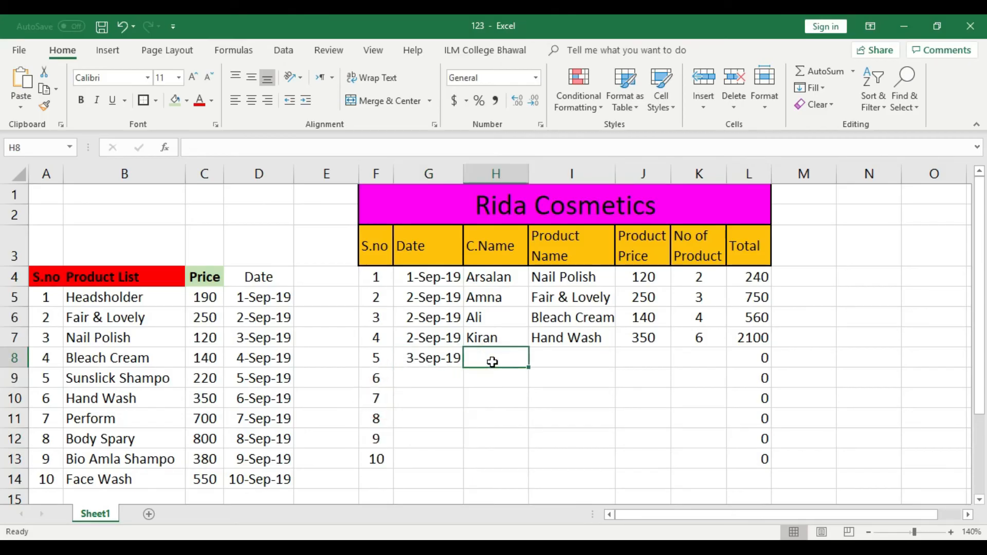
{"action": "type", "text": "Faia"}
{"action": "type", "text": "an"}
Step: Choose Body Spary as the product name in I8 and 800 as its price in J8 from the dropdowns
{"action": "left_click", "coordinate": [610, 360]}
{"action": "left_click", "coordinate": [621, 360]}
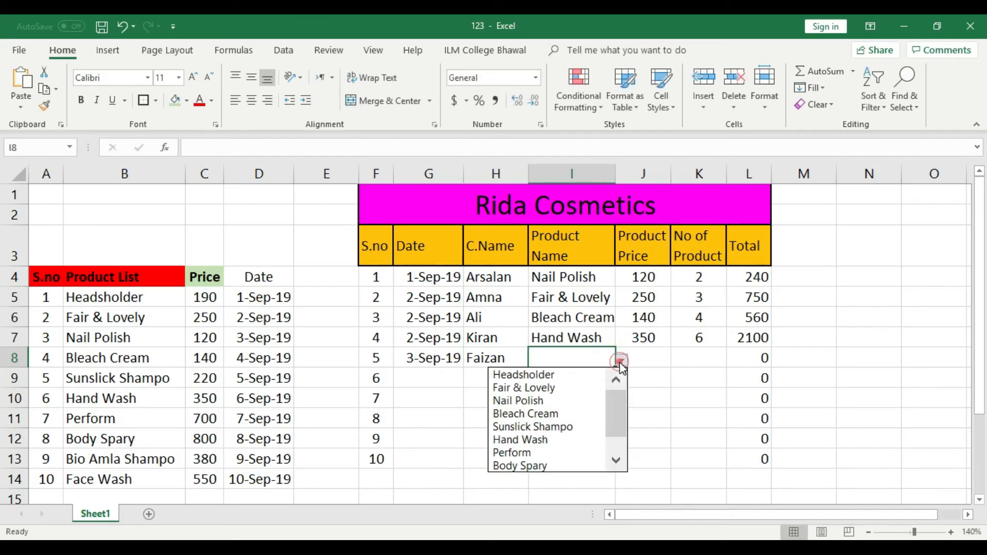
{"action": "left_click", "coordinate": [549, 465]}
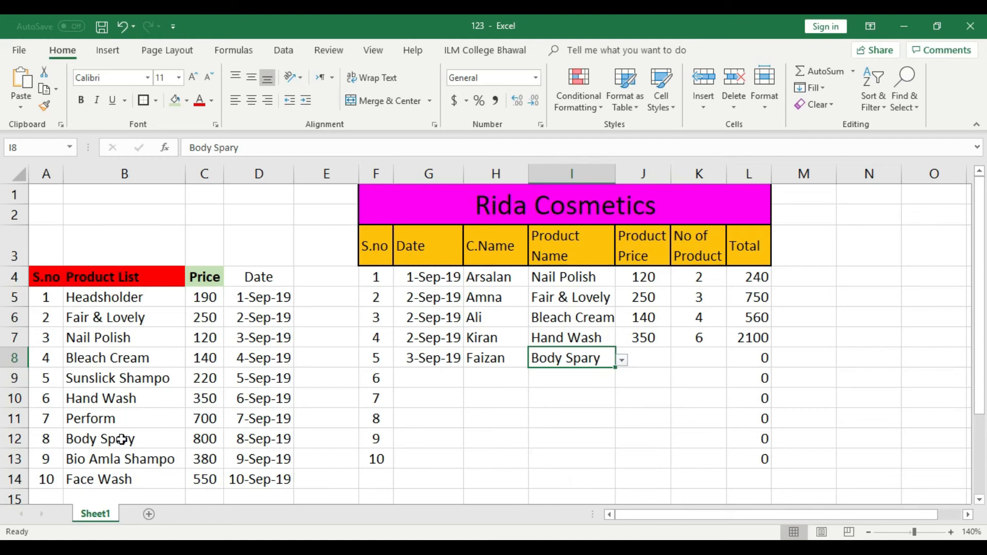
{"action": "left_click", "coordinate": [657, 358]}
{"action": "left_click", "coordinate": [676, 362]}
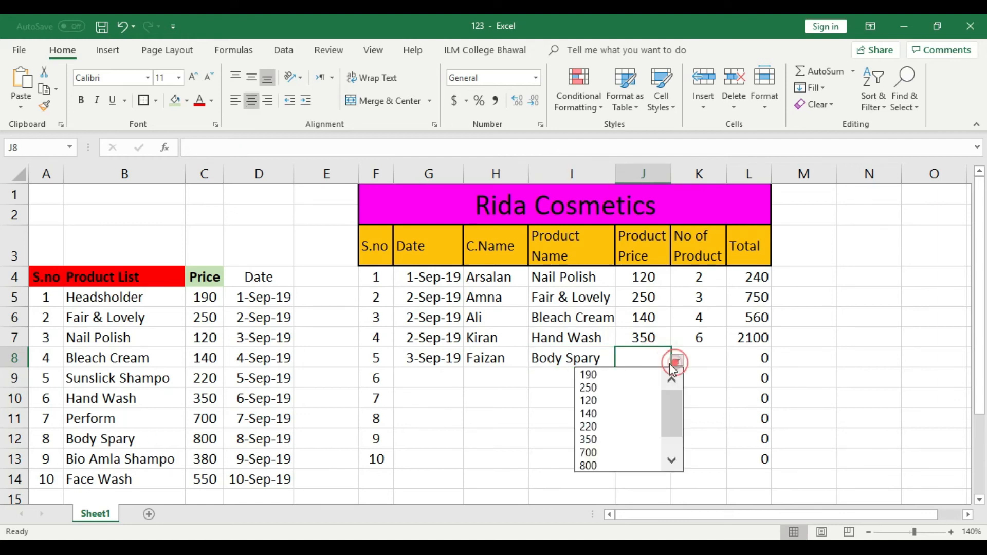
{"action": "left_click", "coordinate": [596, 465]}
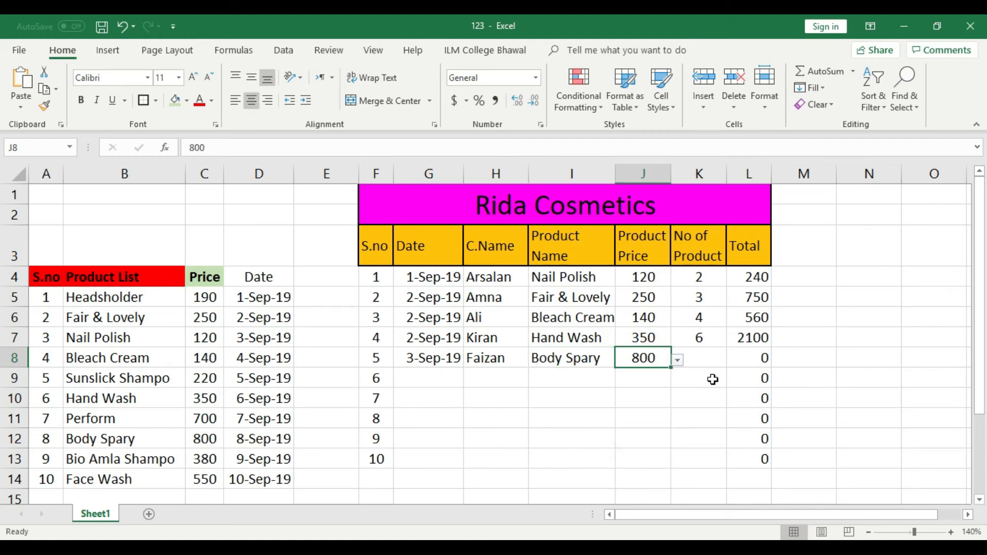
Step: Choose 1 from the dropdown as the number of products in K8 and check the row's total
{"action": "left_click", "coordinate": [709, 355]}
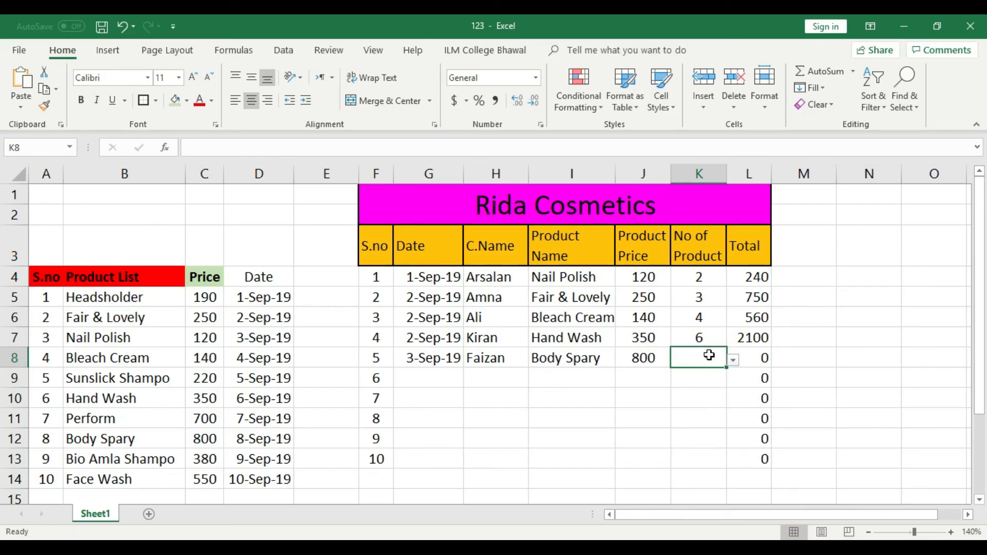
{"action": "left_click", "coordinate": [733, 360]}
{"action": "left_click", "coordinate": [684, 373]}
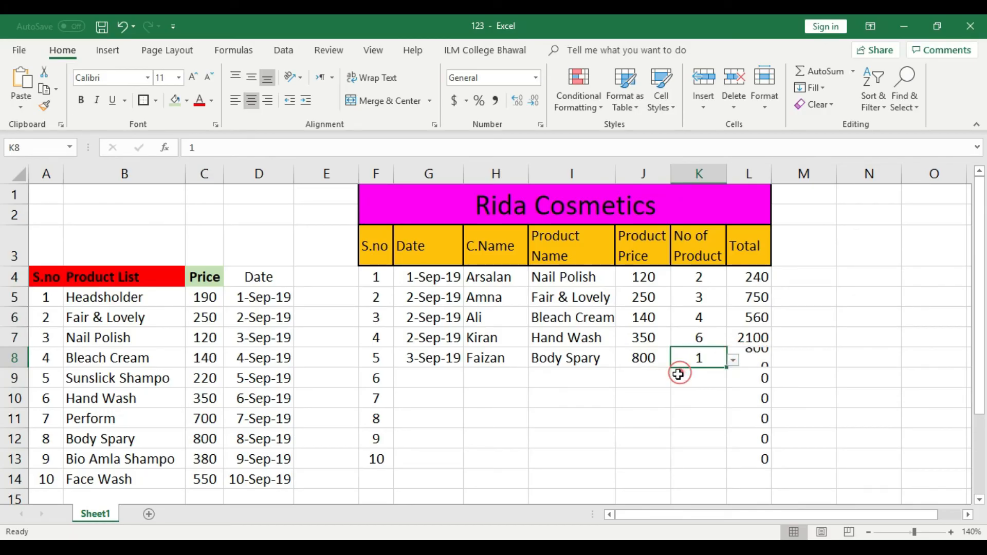
{"action": "left_click", "coordinate": [768, 362]}
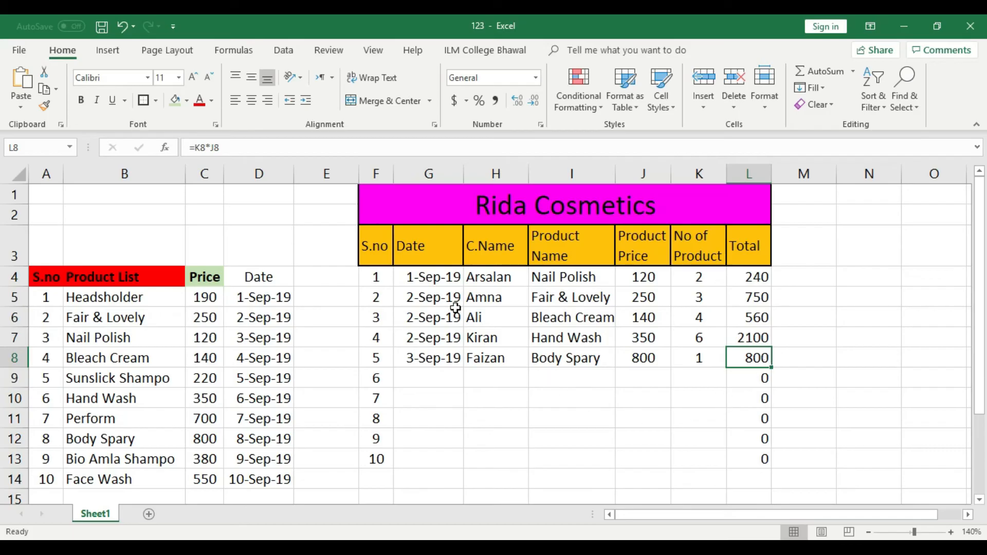
Step: Choose 5-Sep-19 from the dropdown as the date in G9 and enter the customer's name in H9
{"action": "left_click", "coordinate": [442, 375]}
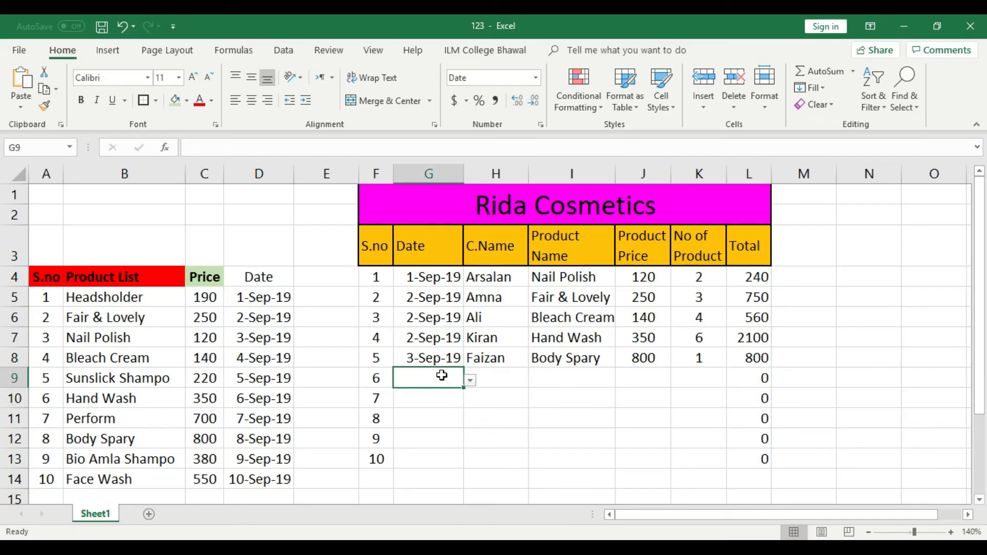
{"action": "left_click", "coordinate": [470, 380]}
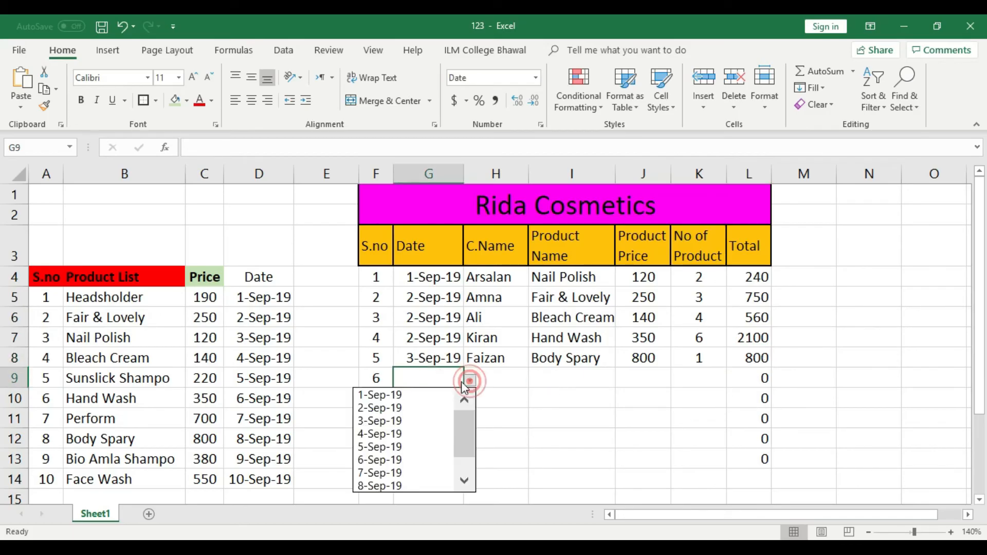
{"action": "left_click", "coordinate": [393, 446]}
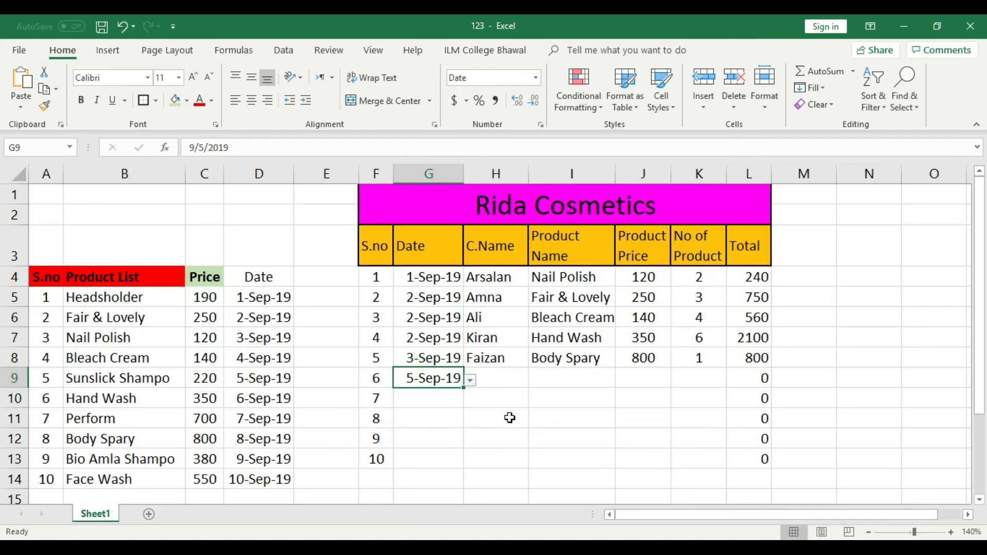
{"action": "left_click", "coordinate": [500, 378]}
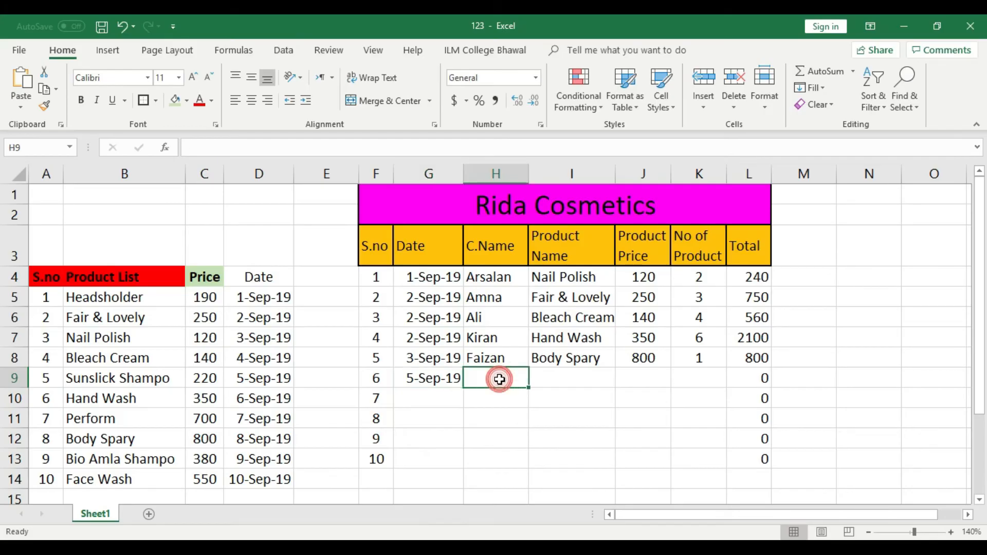
{"action": "double_click", "coordinate": [500, 379]}
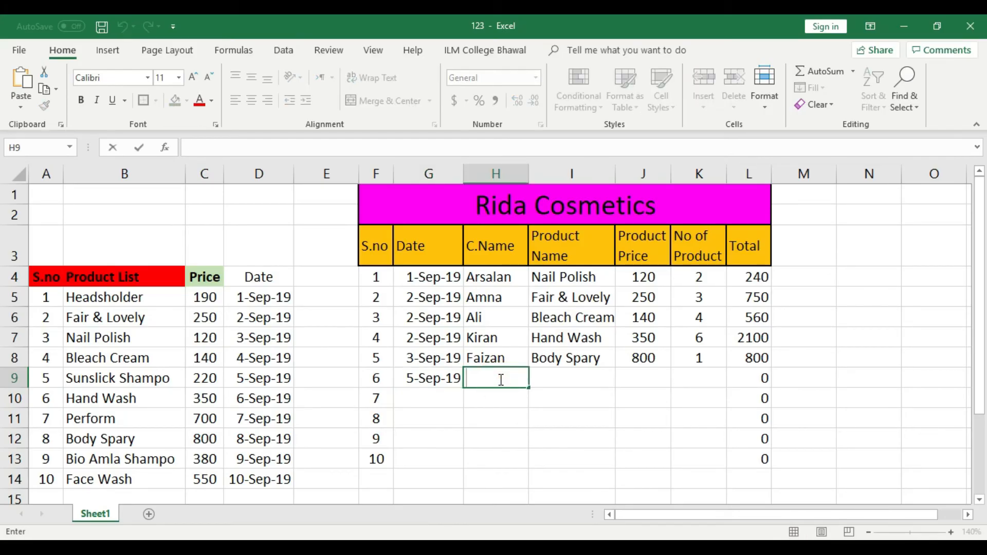
{"action": "type", "text": "Nida"}
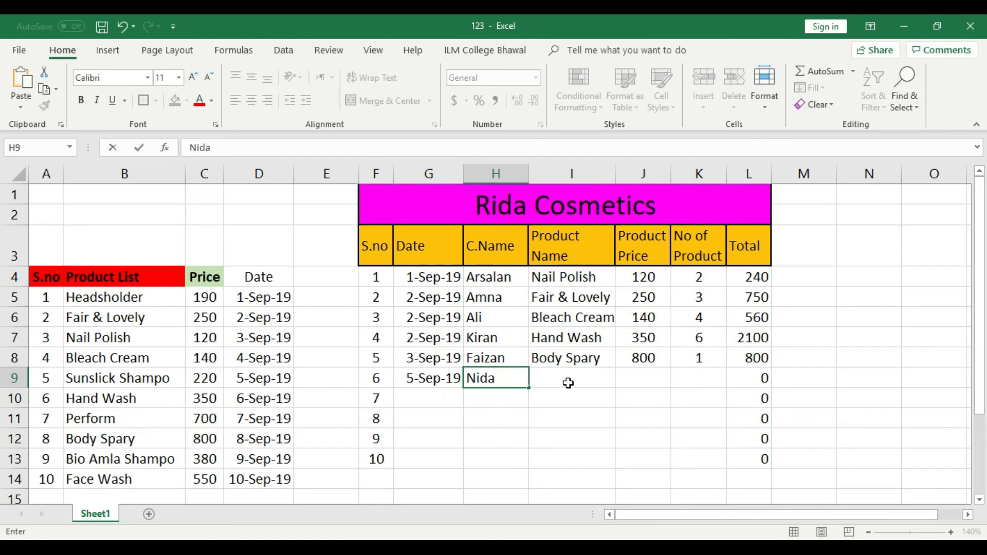
Step: Choose Face Wash from the dropdown as the product name in I9
{"action": "left_click", "coordinate": [568, 381]}
{"action": "left_click", "coordinate": [623, 381]}
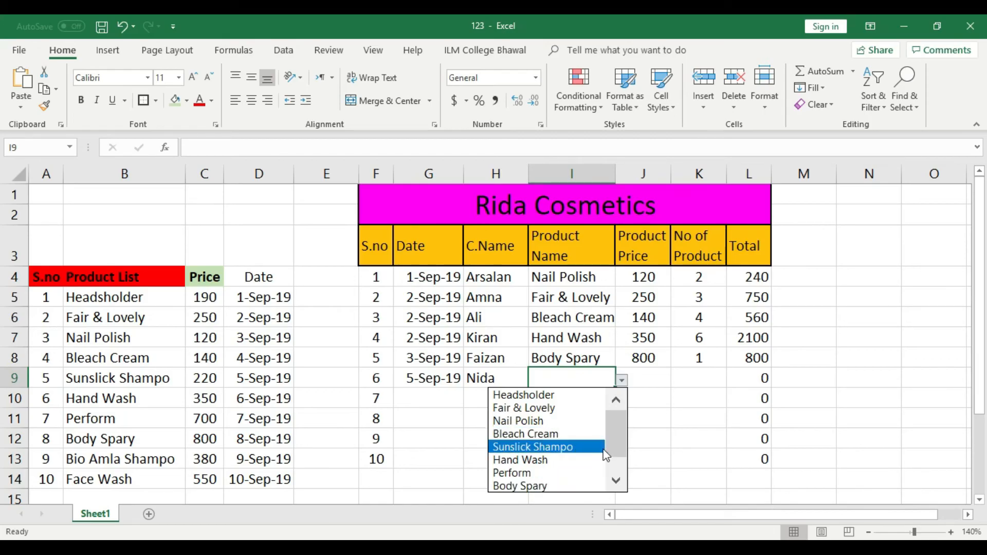
{"action": "left_click_drag", "start_coordinate": [620, 435], "coordinate": [618, 449]}
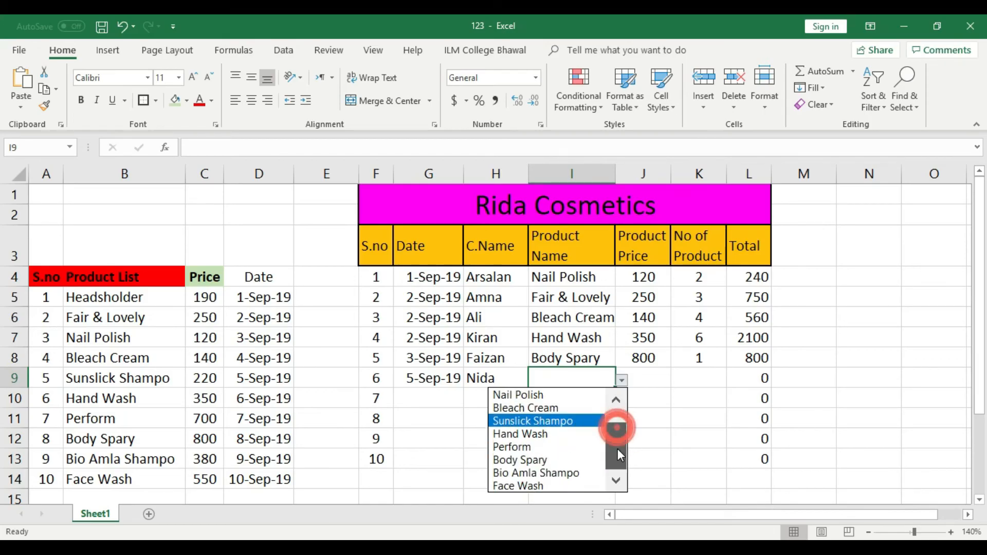
{"action": "left_click", "coordinate": [543, 487]}
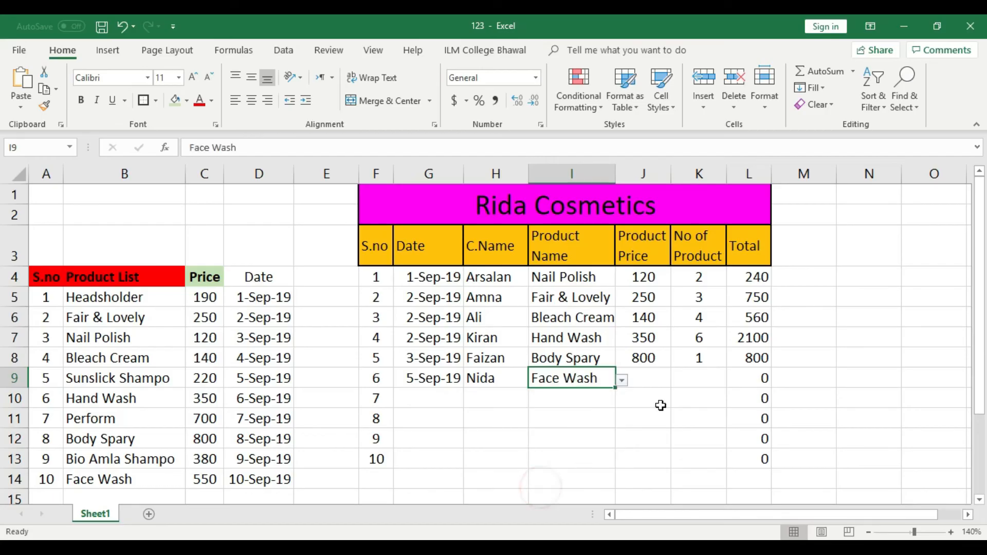
Step: Look up Face Wash in the product list and choose 350 from the dropdown as the product price in J9
{"action": "left_click", "coordinate": [95, 483]}
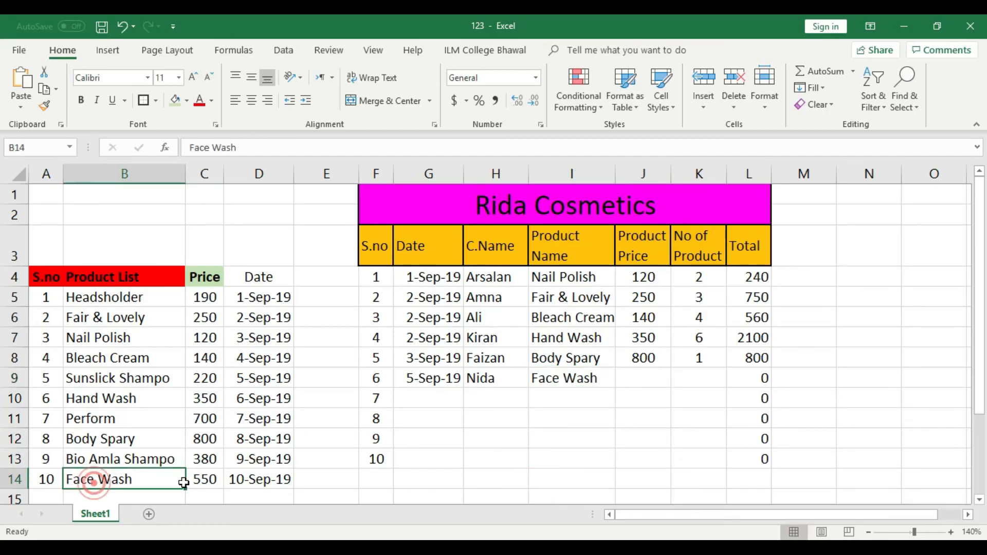
{"action": "left_click", "coordinate": [205, 480]}
{"action": "left_click", "coordinate": [643, 382]}
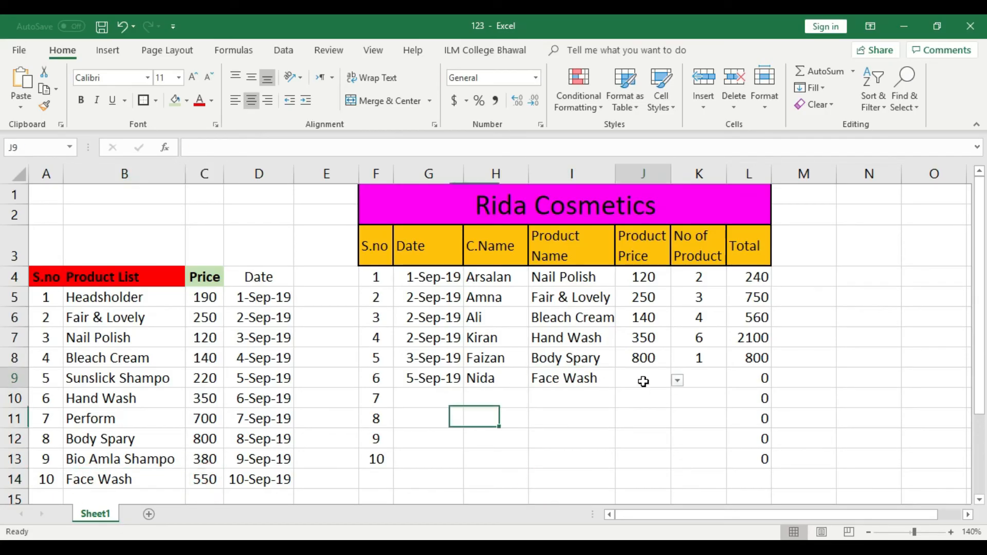
{"action": "left_click", "coordinate": [678, 380]}
{"action": "left_click", "coordinate": [628, 460]}
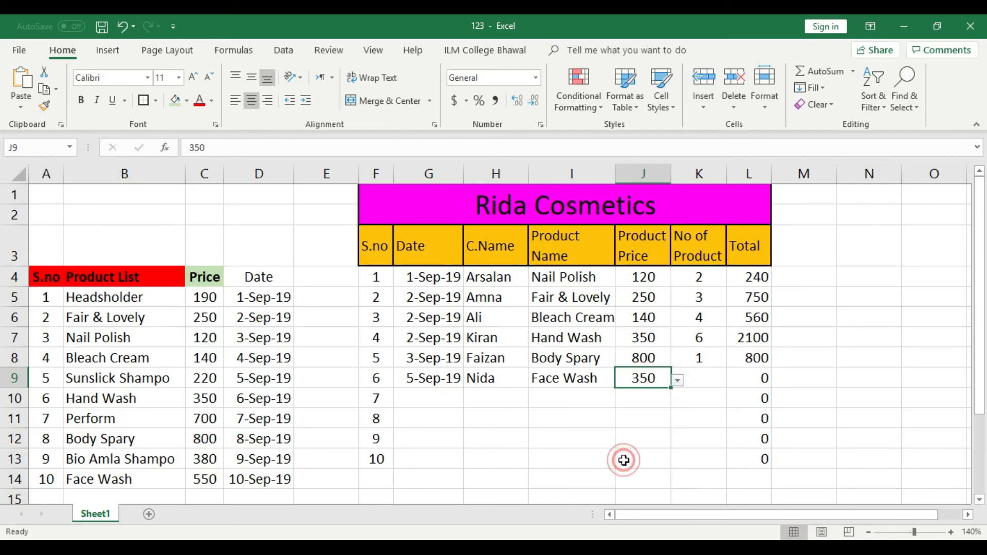
Step: Choose 8 from the dropdown as the number of products in K9 and check the row's total
{"action": "left_click", "coordinate": [715, 379]}
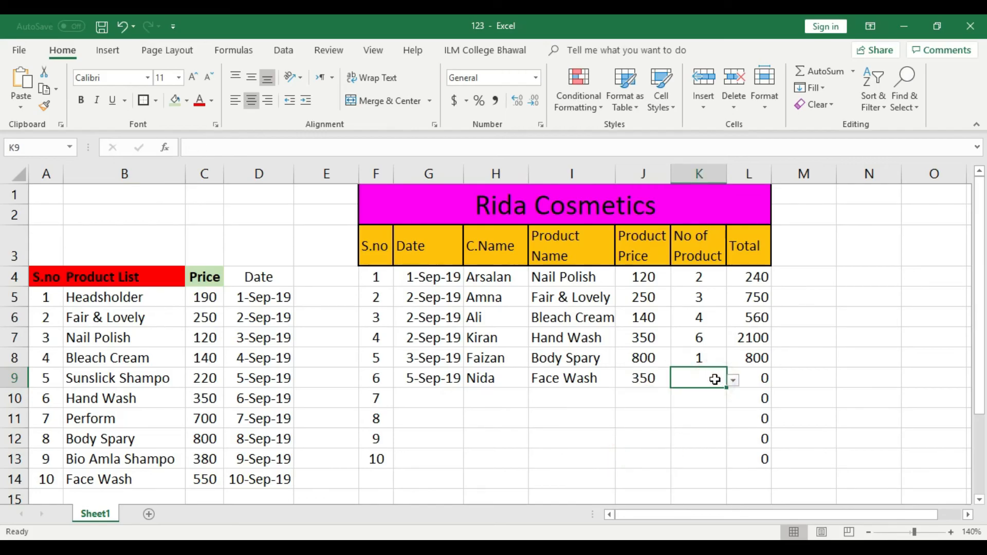
{"action": "left_click", "coordinate": [732, 381]}
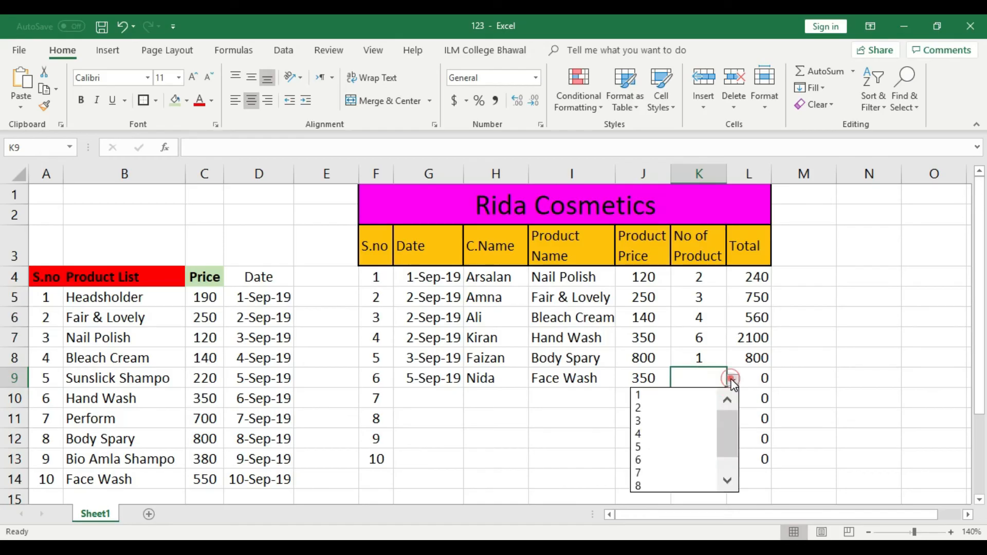
{"action": "left_click_drag", "start_coordinate": [728, 417], "coordinate": [726, 458]}
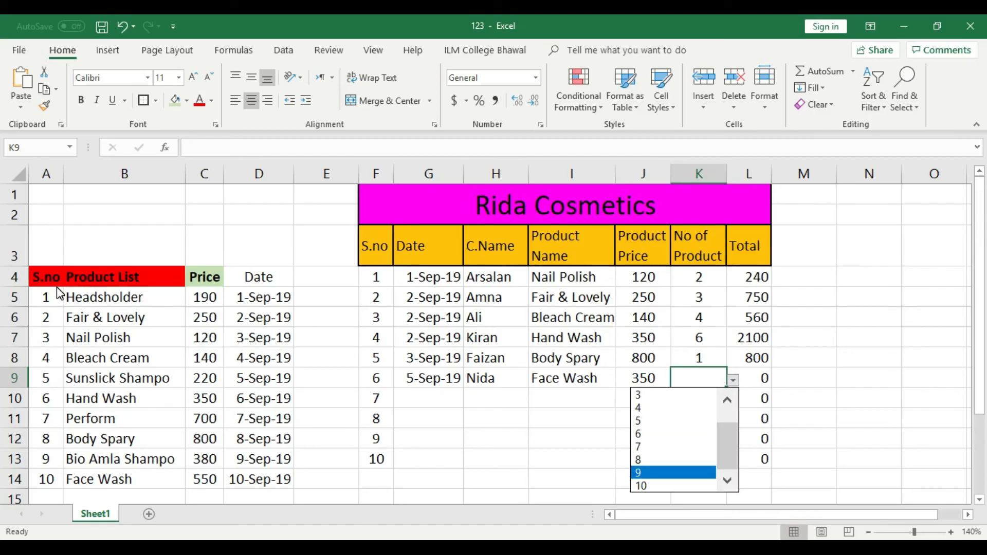
{"action": "left_click", "coordinate": [665, 460]}
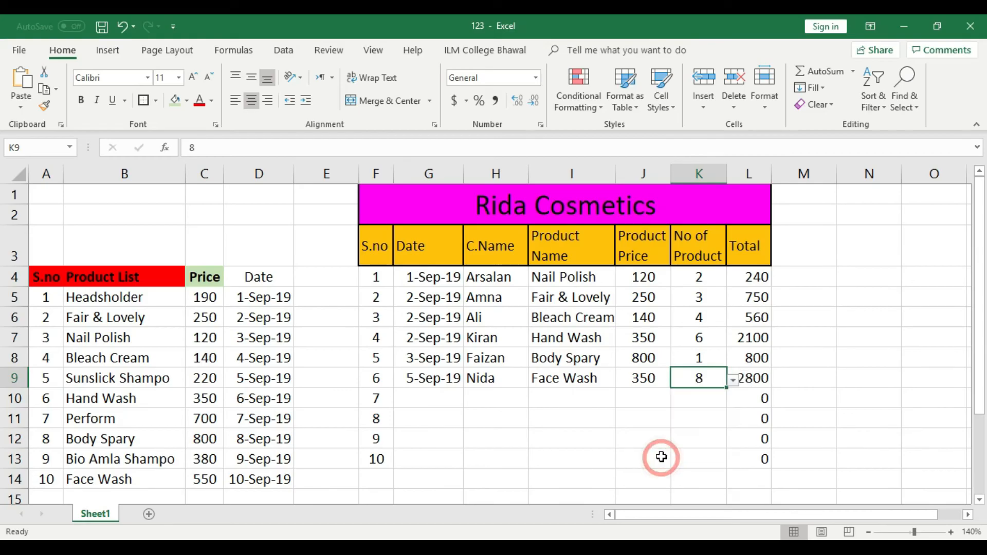
{"action": "left_click", "coordinate": [762, 381]}
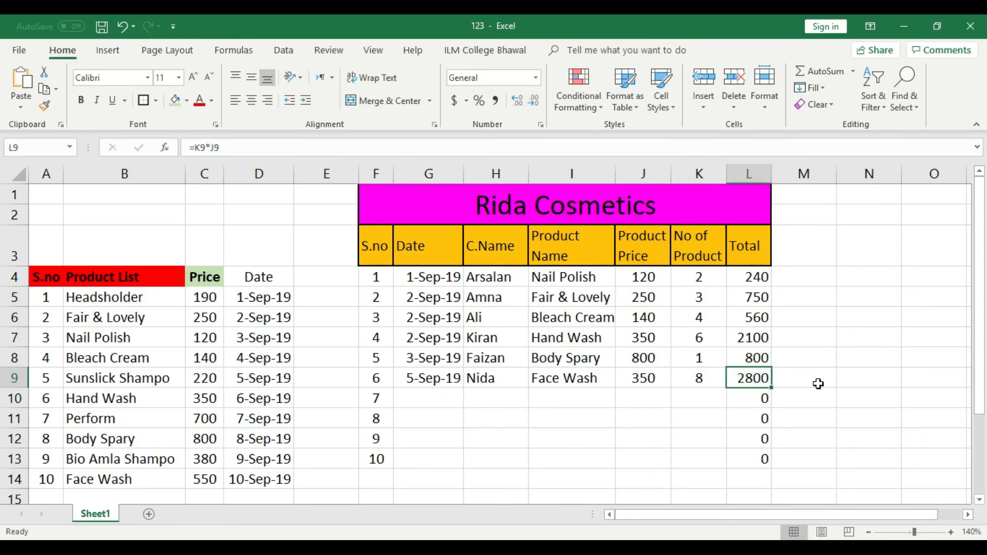
Step: Choose 7-Sep-19 from the dropdown as the date in G10 and enter the customer's name in H10
{"action": "left_click", "coordinate": [453, 400]}
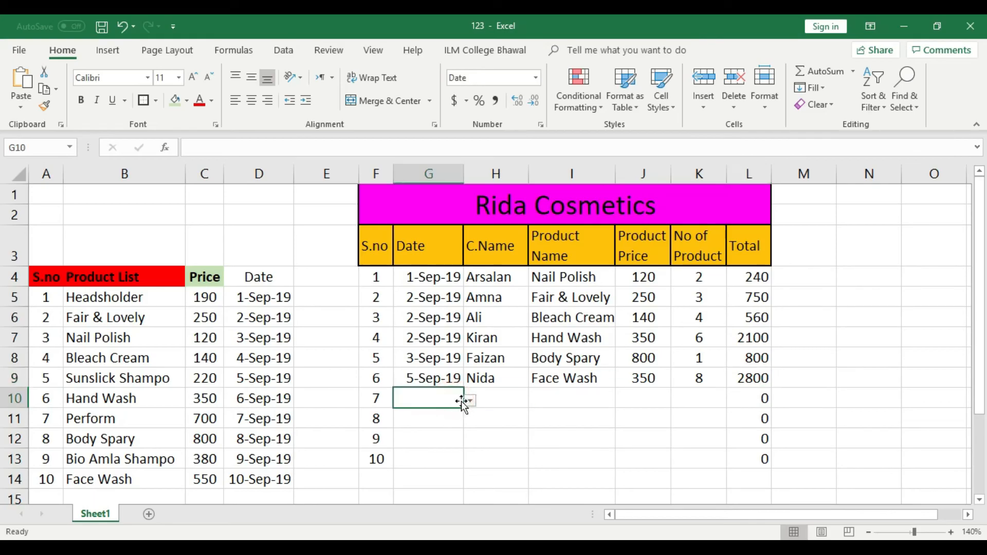
{"action": "left_click", "coordinate": [468, 400]}
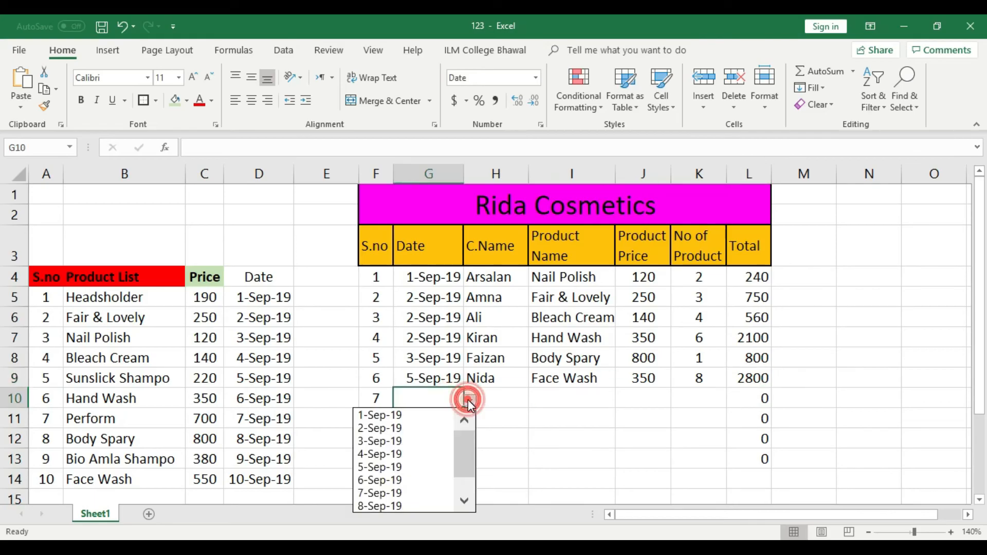
{"action": "left_click", "coordinate": [408, 492]}
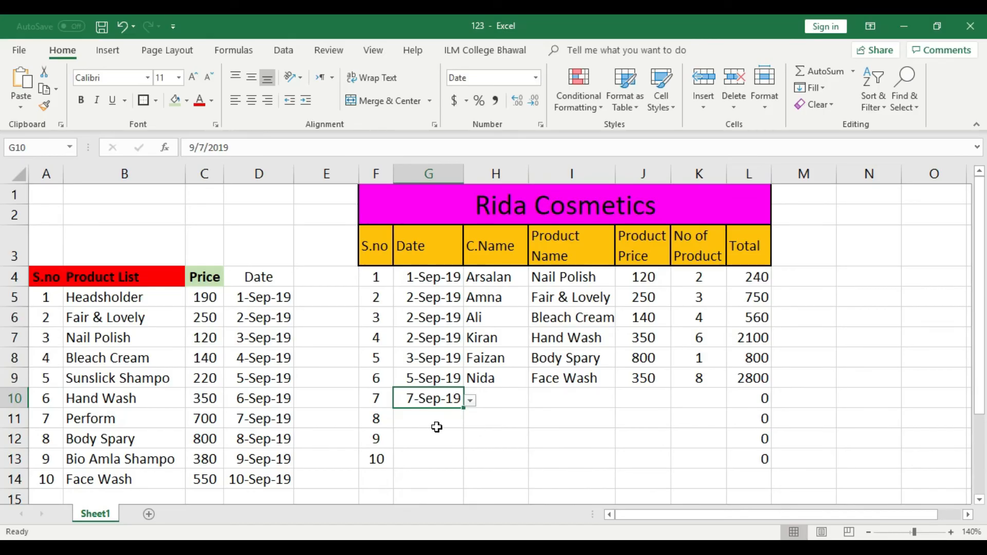
{"action": "left_click", "coordinate": [498, 400]}
{"action": "type", "text": "Aliza"}
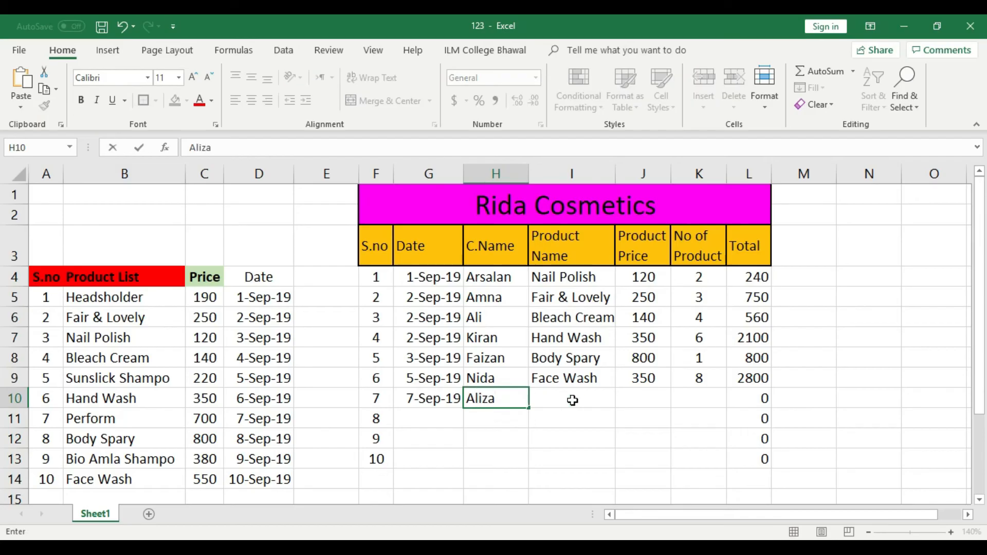
Step: Choose Headsholder from the dropdown as the product name in I10
{"action": "left_click", "coordinate": [571, 399]}
{"action": "left_click", "coordinate": [621, 401]}
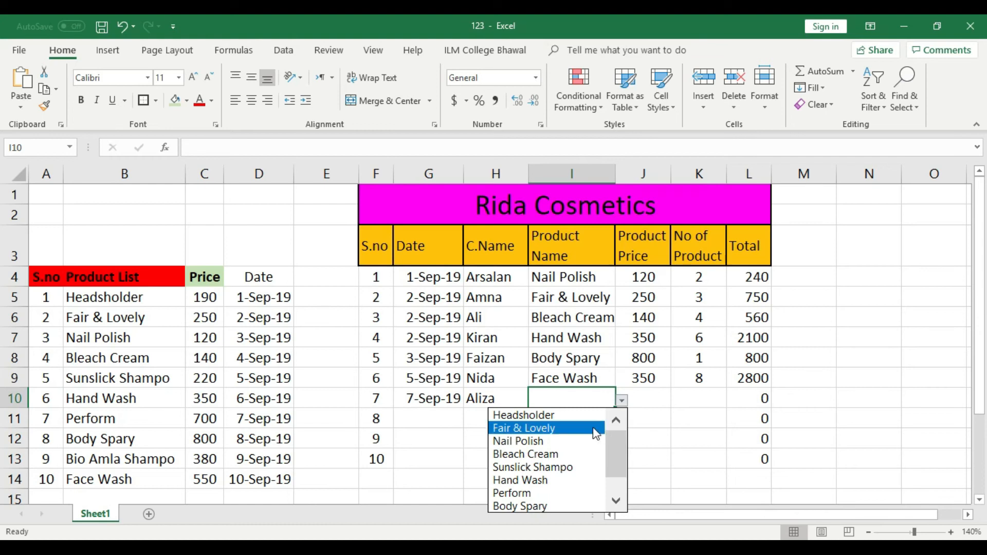
{"action": "left_click", "coordinate": [561, 416]}
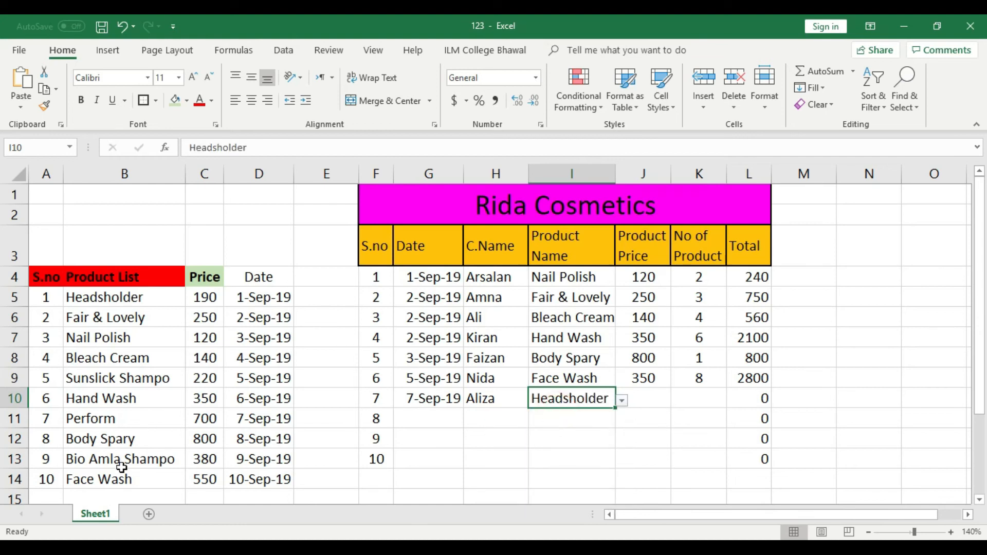
Step: Look up Headsholder in the product list and choose 190 from the dropdown as the product price in J10
{"action": "left_click", "coordinate": [114, 293]}
{"action": "left_click", "coordinate": [203, 297]}
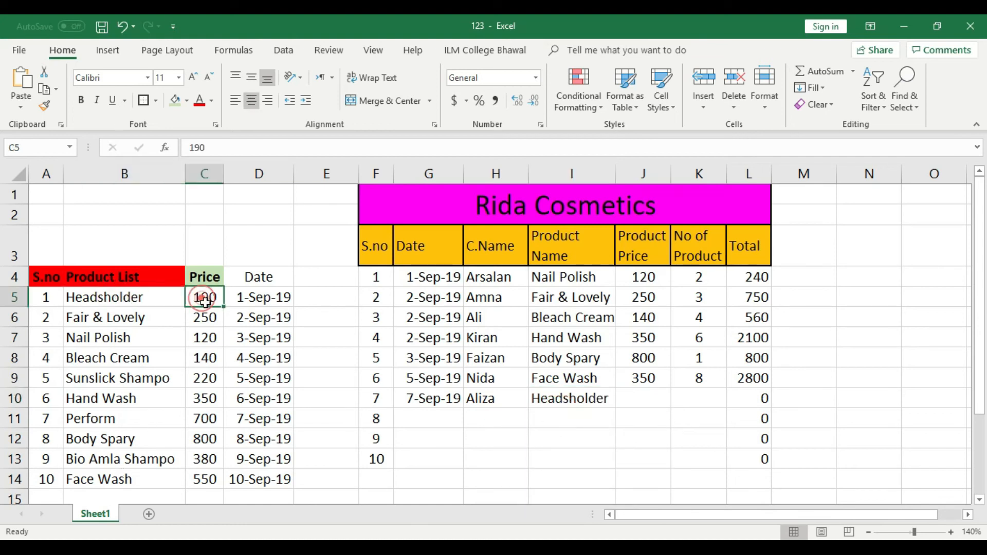
{"action": "left_click", "coordinate": [638, 400]}
{"action": "left_click", "coordinate": [678, 401]}
{"action": "left_click", "coordinate": [611, 413]}
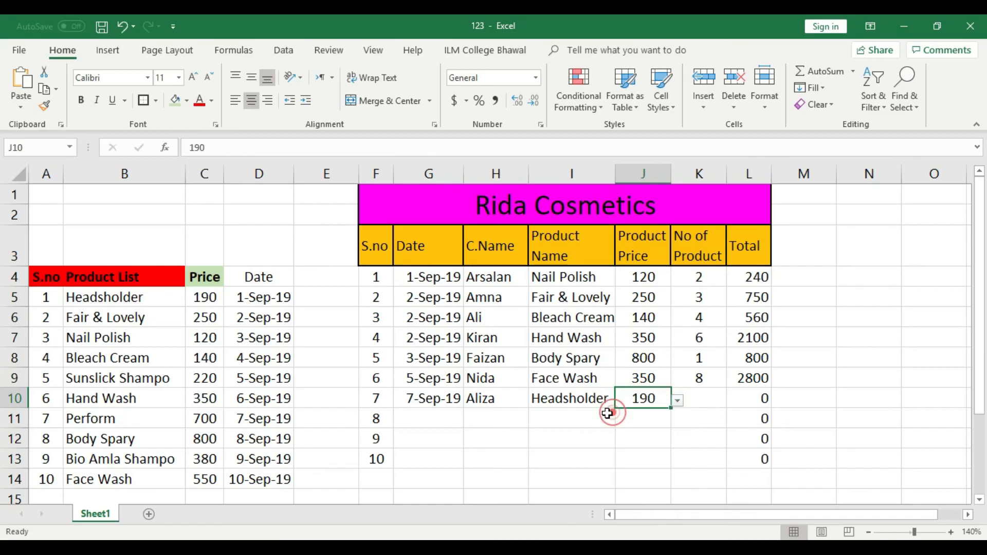
Step: Choose 6 from the dropdown as the number of products in K10 and check the row's total
{"action": "left_click", "coordinate": [714, 400]}
{"action": "left_click", "coordinate": [733, 400]}
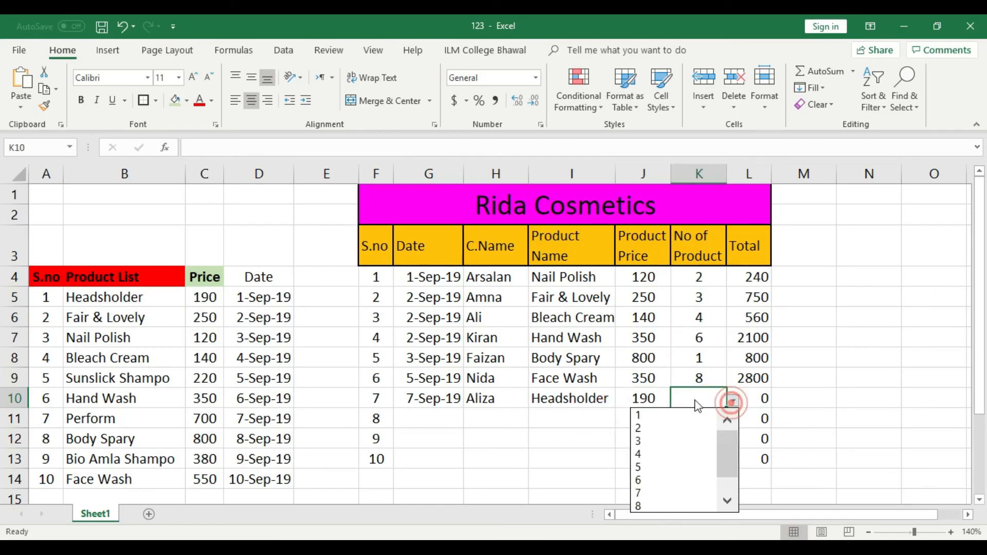
{"action": "left_click", "coordinate": [652, 481]}
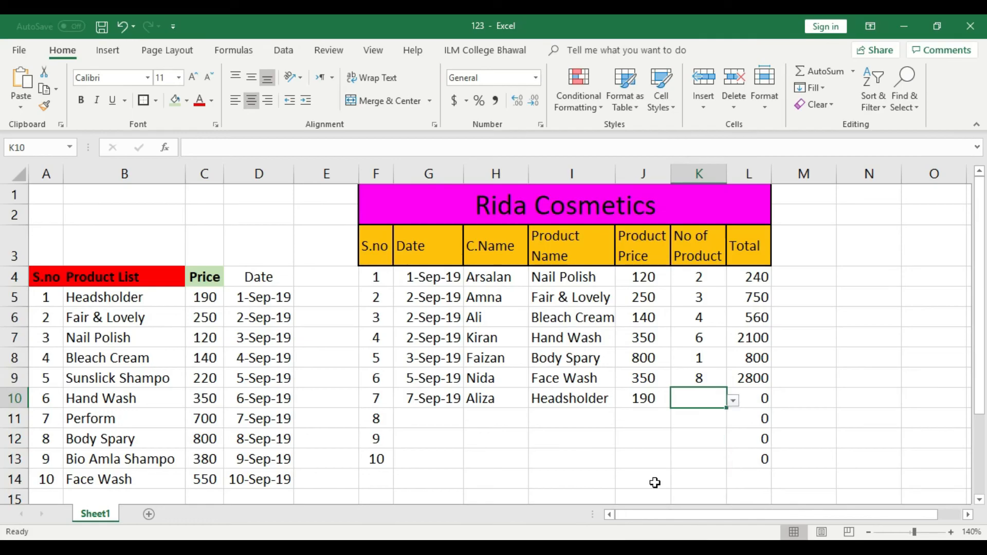
{"action": "left_click", "coordinate": [816, 401]}
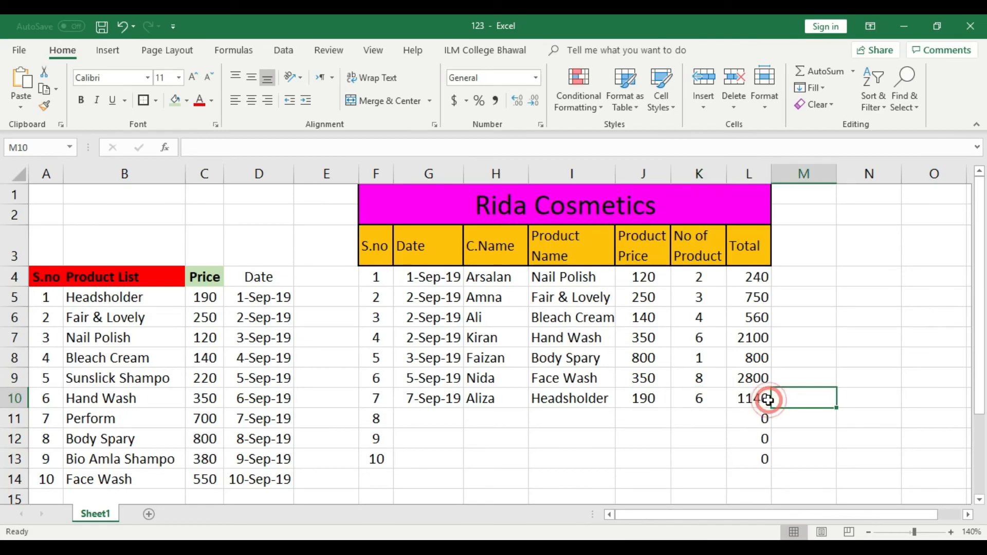
{"action": "left_click", "coordinate": [760, 399]}
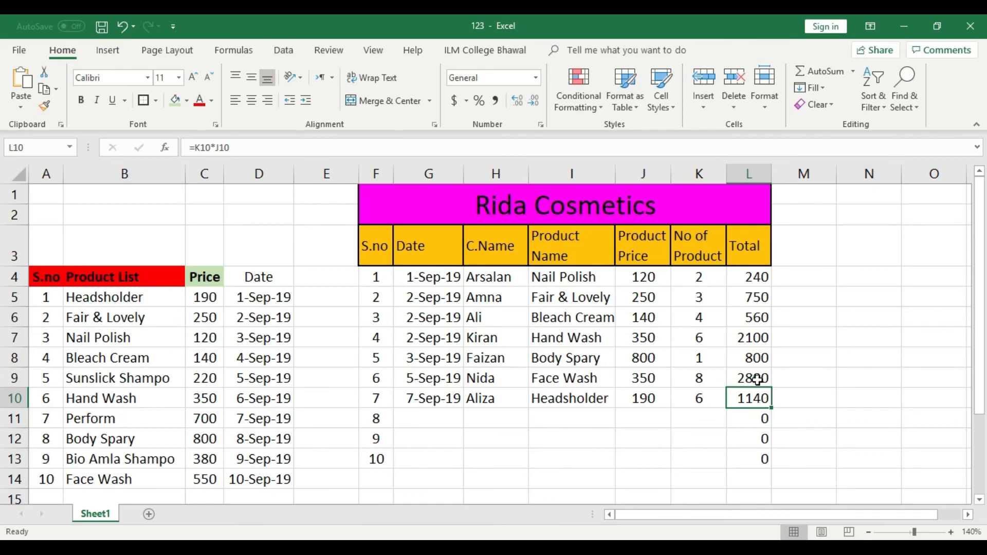
Step: Choose 8-Sep-19 from the dropdown as the date in G11 and enter the customer's name in H11
{"action": "left_click", "coordinate": [419, 416]}
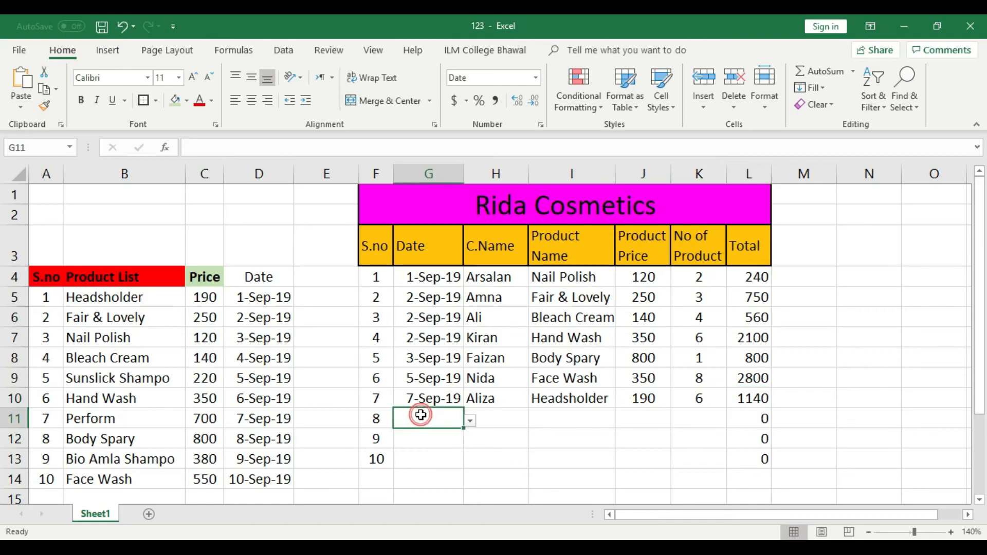
{"action": "left_click", "coordinate": [471, 419]}
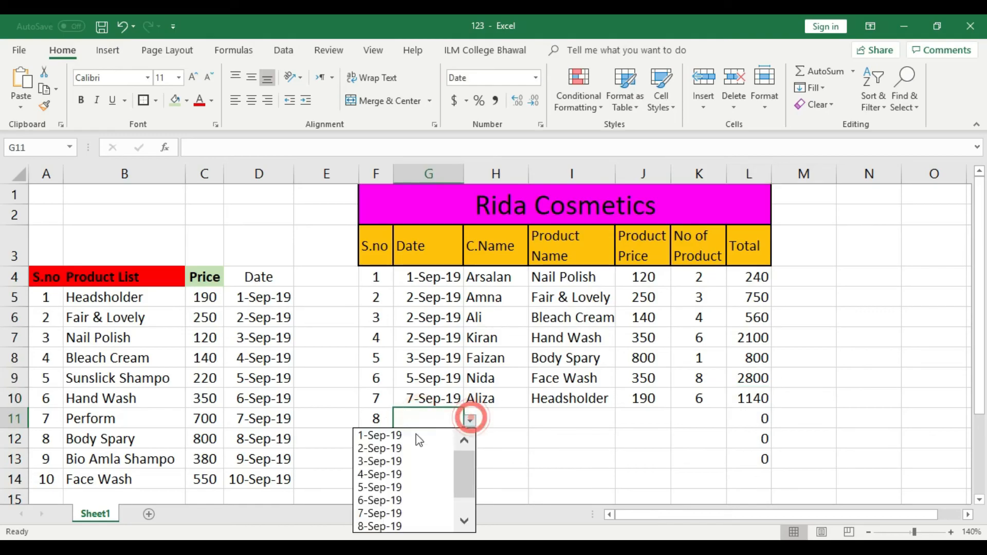
{"action": "left_click", "coordinate": [396, 474]}
{"action": "left_click", "coordinate": [470, 420]}
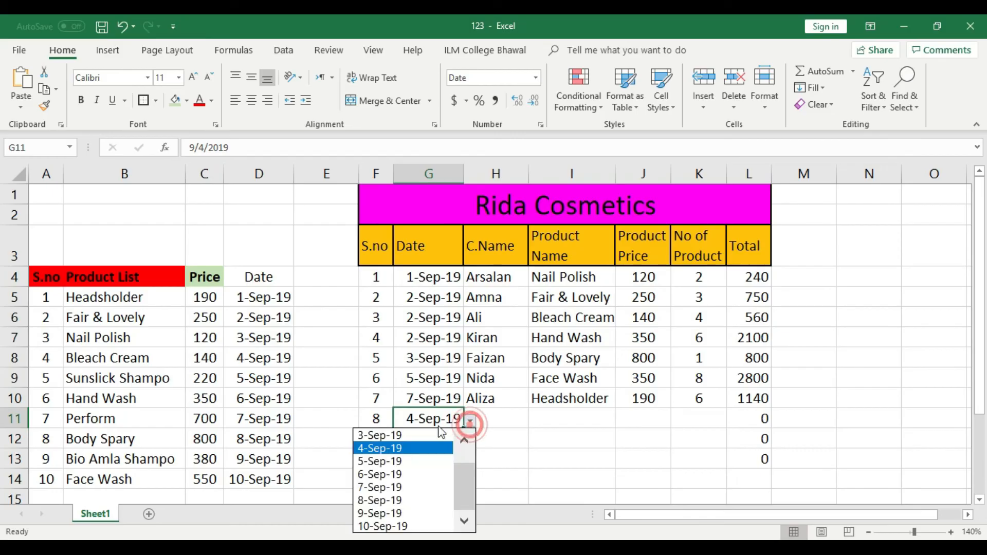
{"action": "left_click", "coordinate": [399, 501]}
{"action": "left_click", "coordinate": [502, 416]}
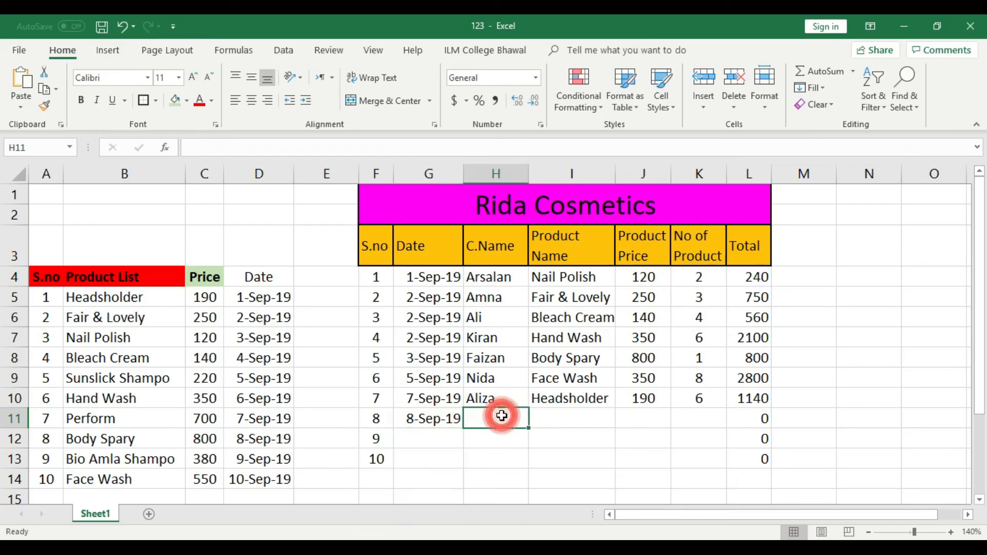
{"action": "type", "text": "Noman"}
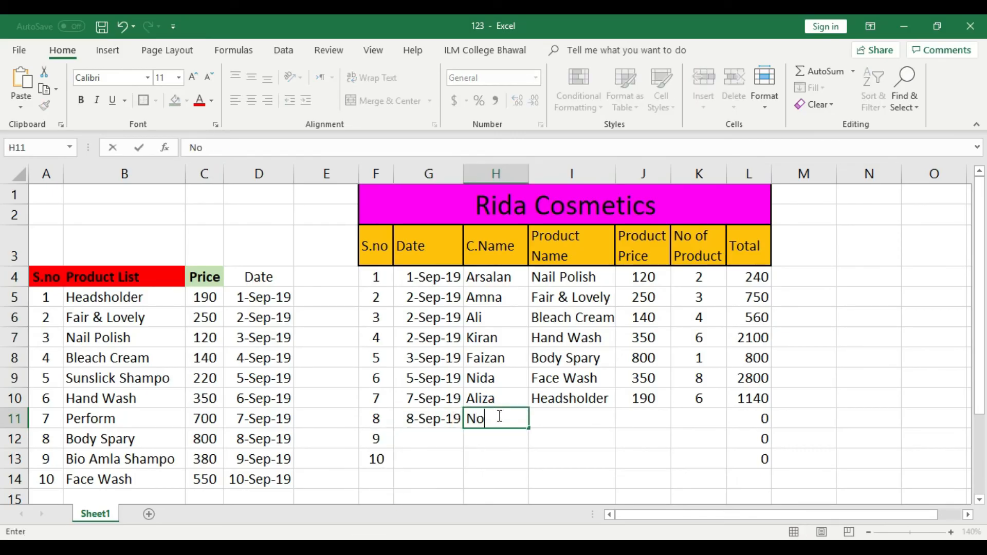
Step: Choose Sunslick Shampo from the dropdown as the product name in I11 and autofit column I to its contents
{"action": "left_click", "coordinate": [560, 410]}
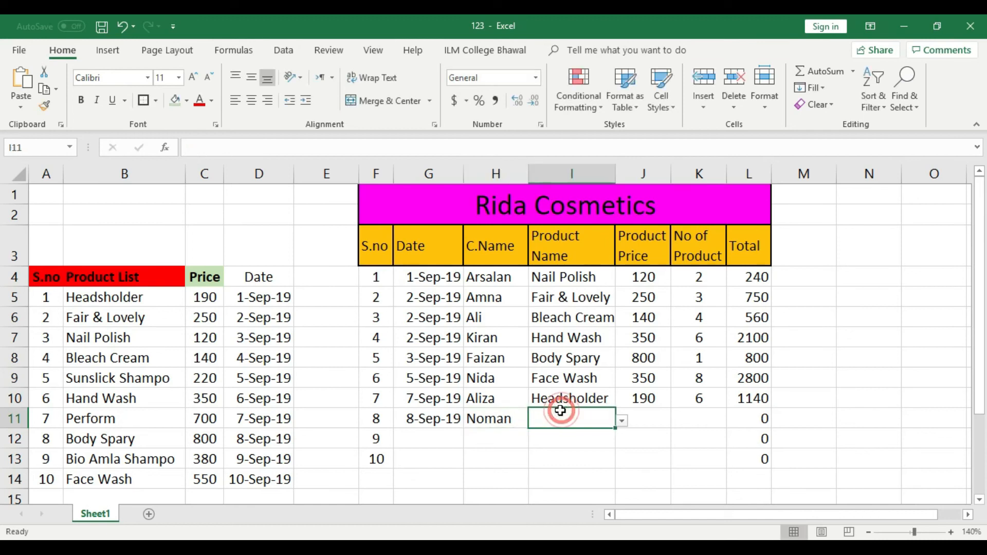
{"action": "left_click", "coordinate": [622, 423]}
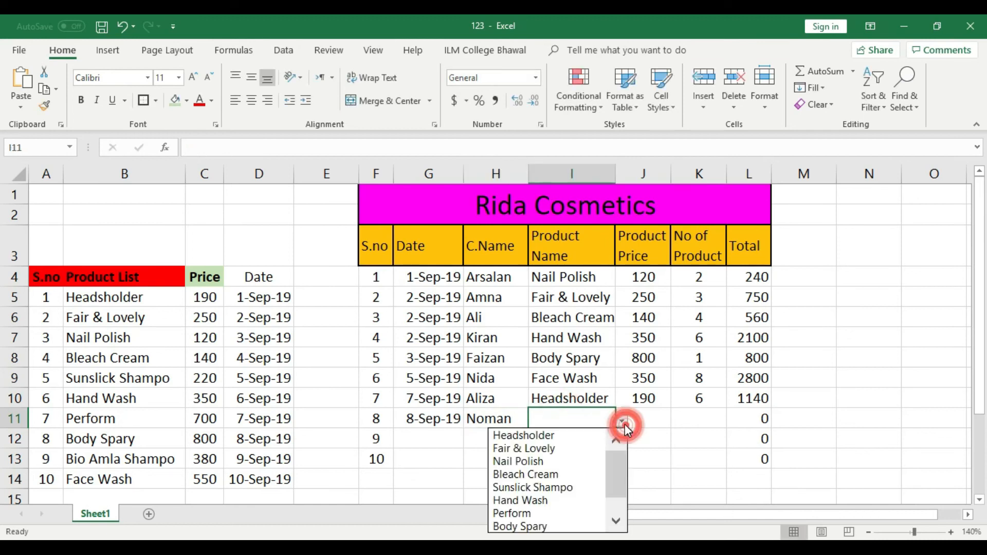
{"action": "left_click", "coordinate": [617, 467]}
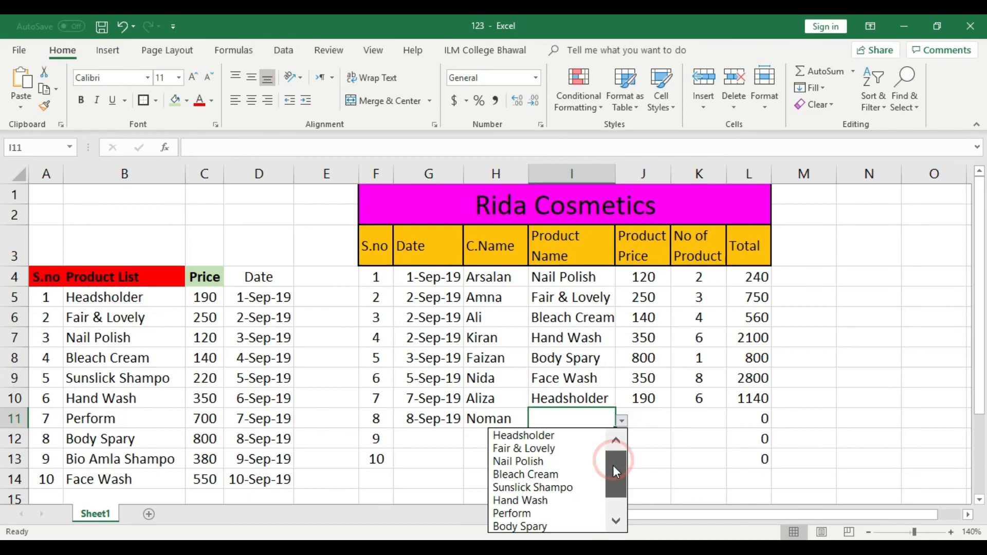
{"action": "left_click", "coordinate": [570, 487]}
{"action": "left_click", "coordinate": [652, 419]}
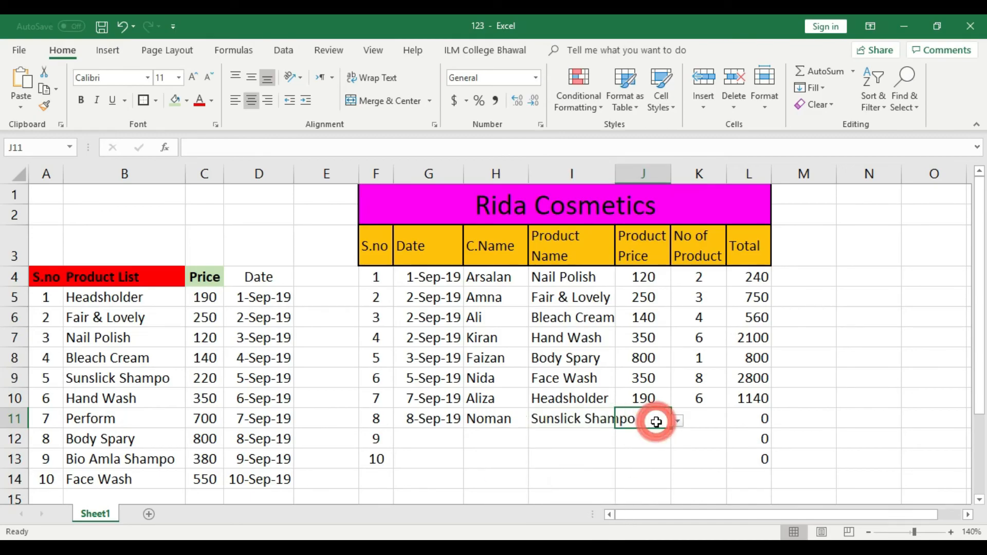
{"action": "double_click", "coordinate": [618, 173]}
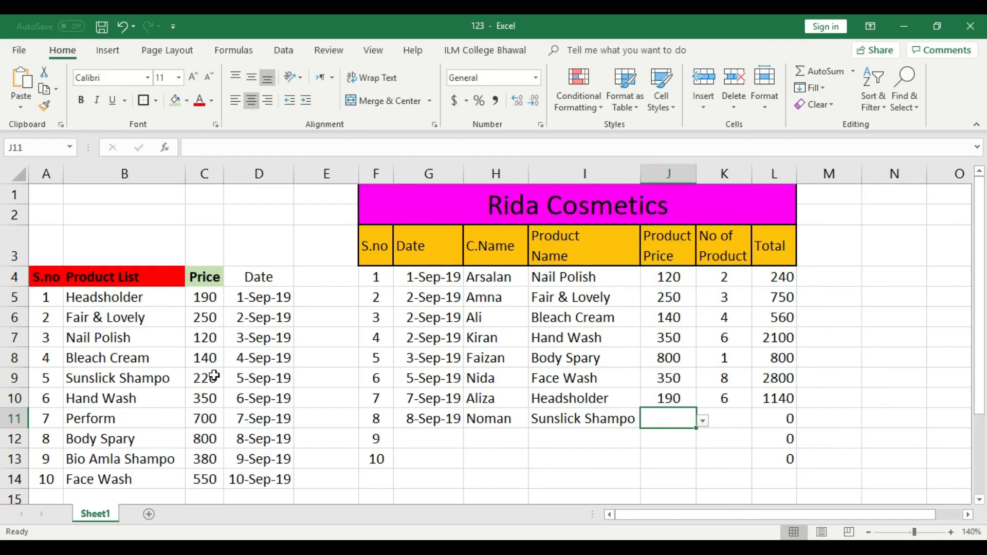
Step: Choose 220 as the product price in J11 and 2 as the number of products in K11 from their dropdowns
{"action": "left_click", "coordinate": [703, 420]}
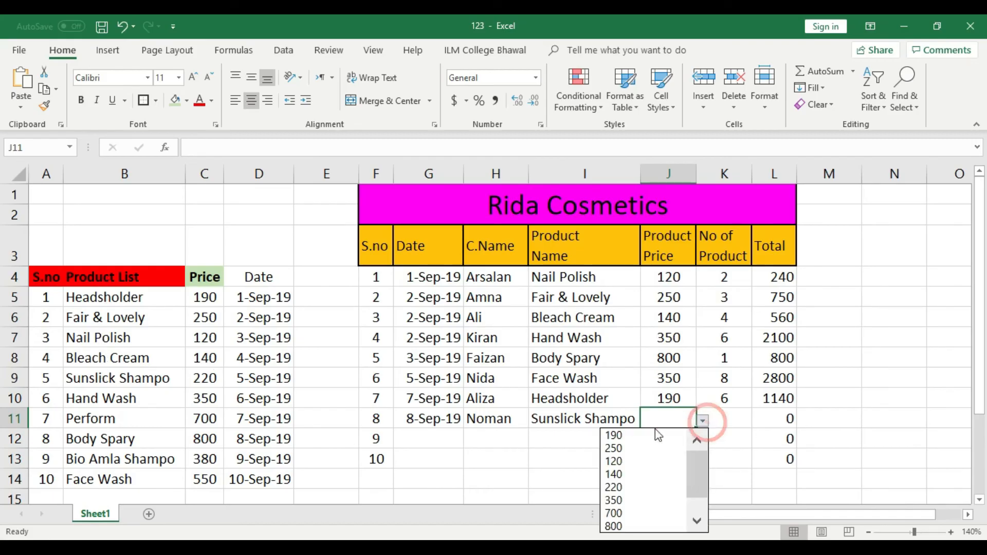
{"action": "left_click", "coordinate": [634, 488]}
{"action": "left_click", "coordinate": [737, 424]}
{"action": "left_click", "coordinate": [759, 420]}
{"action": "left_click", "coordinate": [681, 447]}
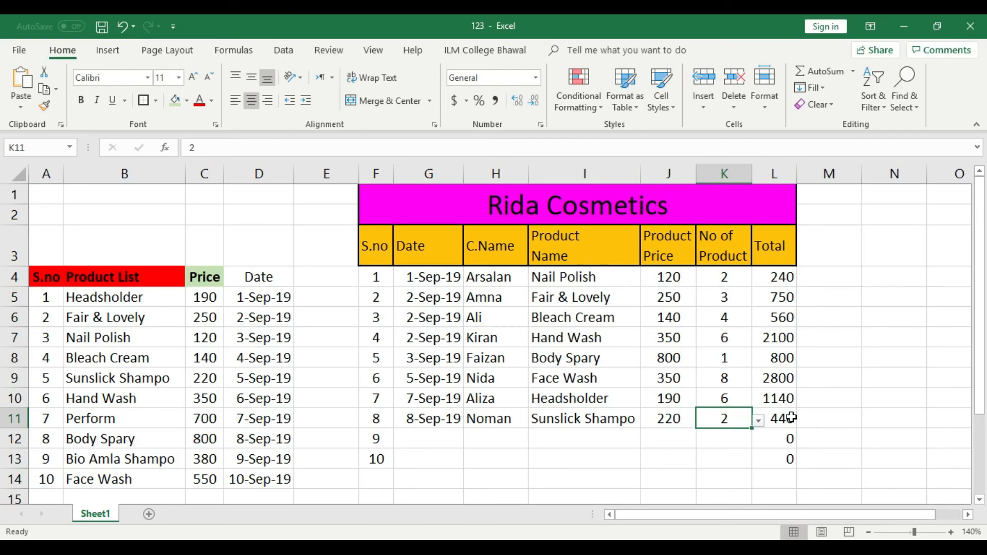
Step: Choose 9-Sep-19 from the dropdown as the date in G12 and enter the customer's name in H12
{"action": "left_click", "coordinate": [445, 439]}
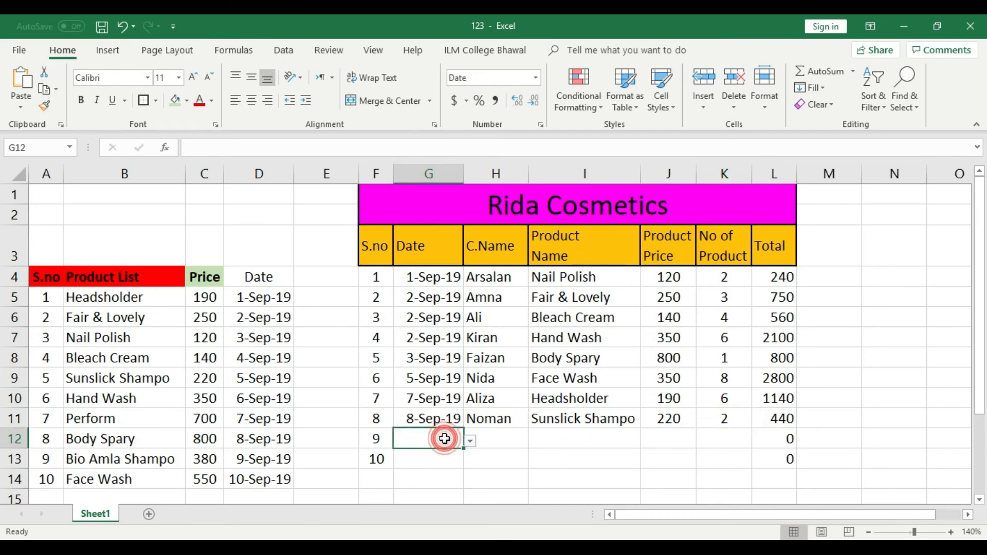
{"action": "left_click", "coordinate": [470, 443]}
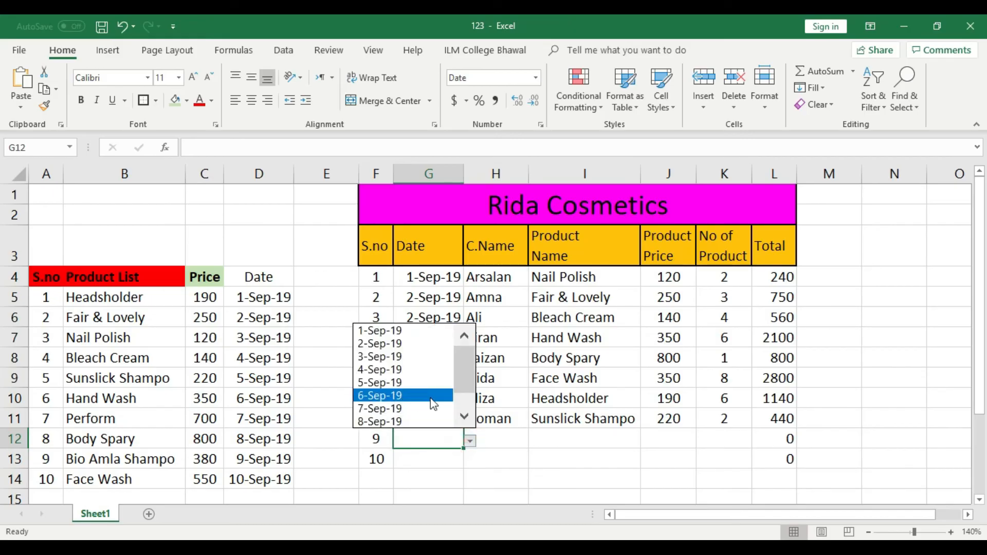
{"action": "left_click_drag", "start_coordinate": [470, 366], "coordinate": [467, 410]}
{"action": "left_click", "coordinate": [387, 409]}
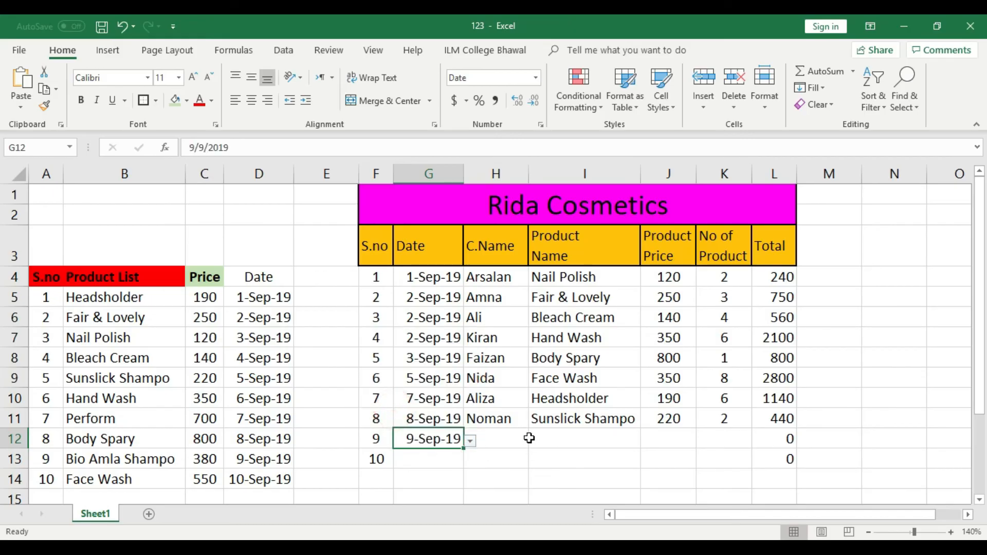
{"action": "left_click", "coordinate": [514, 434]}
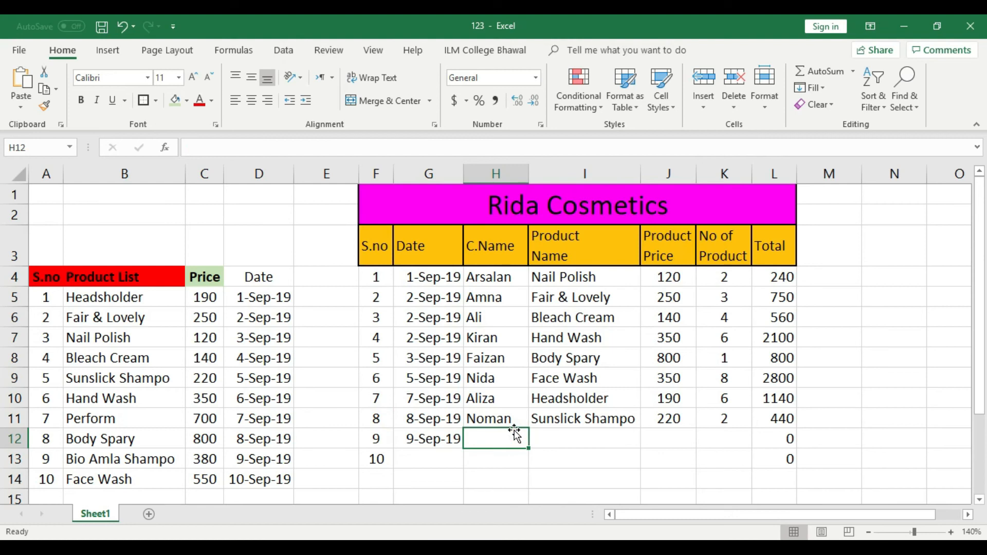
{"action": "type", "text": "Samra"}
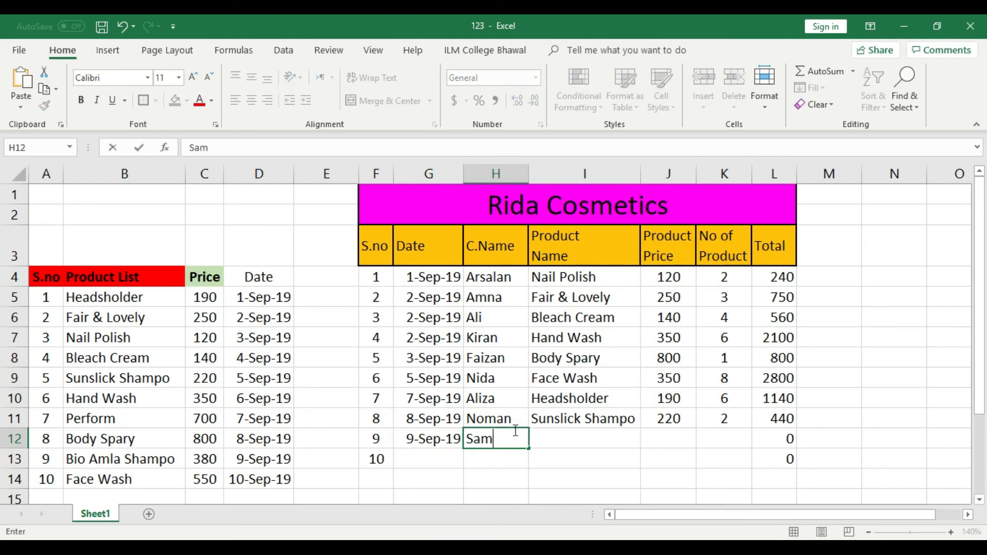
Step: Choose Bio Amla Shampo from the dropdown as the product name in I12
{"action": "left_click", "coordinate": [585, 436]}
{"action": "left_click", "coordinate": [647, 441]}
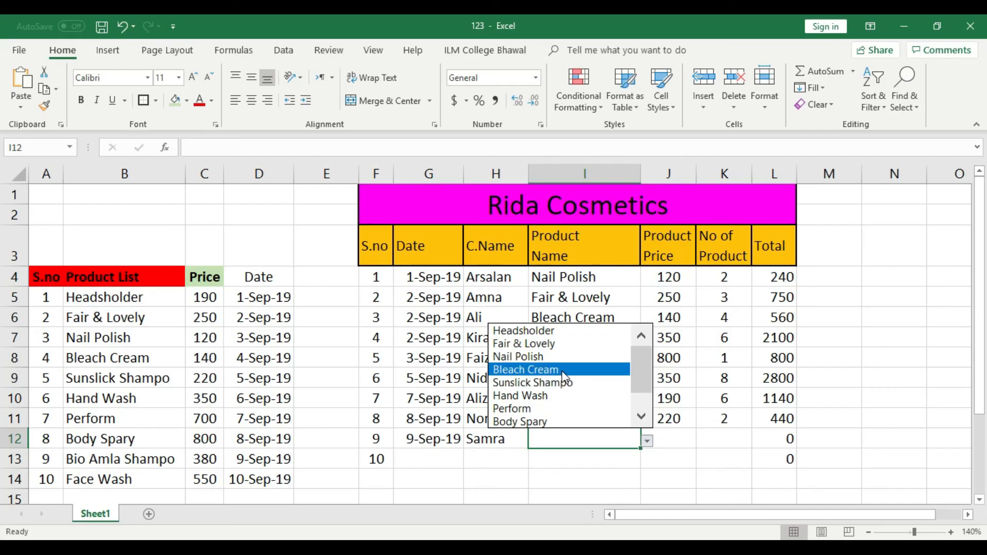
{"action": "left_click", "coordinate": [644, 367]}
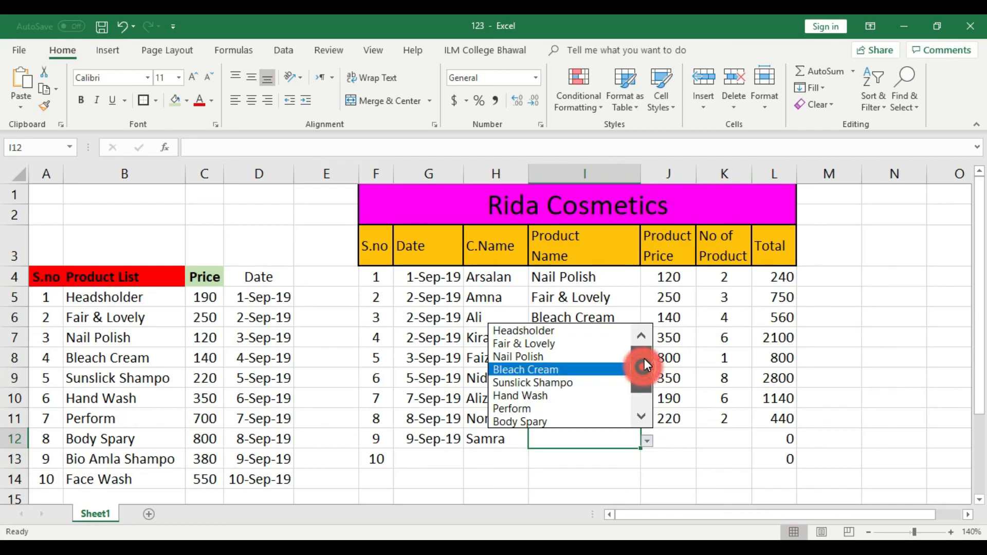
{"action": "left_click_drag", "start_coordinate": [644, 366], "coordinate": [645, 401]}
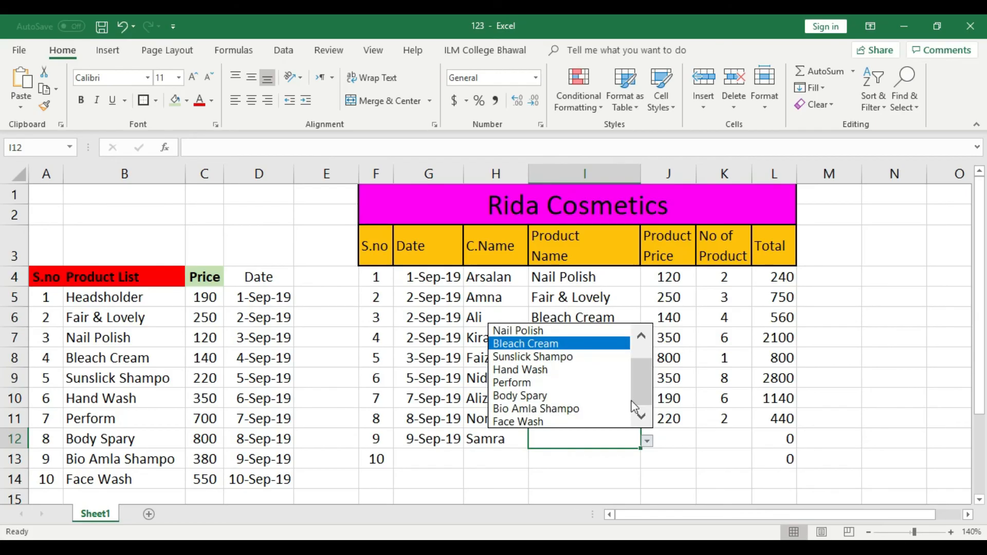
{"action": "left_click", "coordinate": [580, 408]}
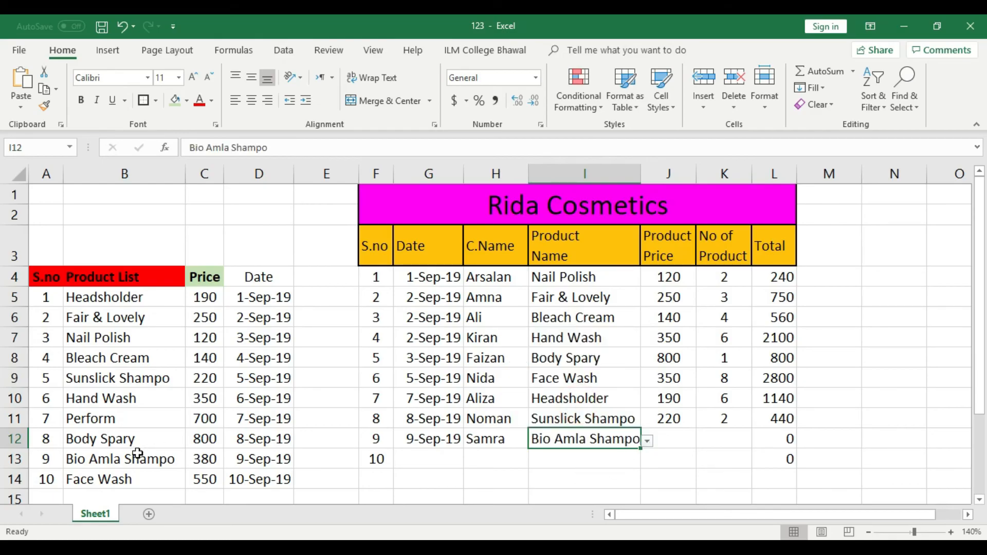
Step: Look up the Bio Amla Shampo price in the product list and enter 380 as the product price in J12
{"action": "left_click", "coordinate": [195, 458]}
{"action": "left_click", "coordinate": [656, 437]}
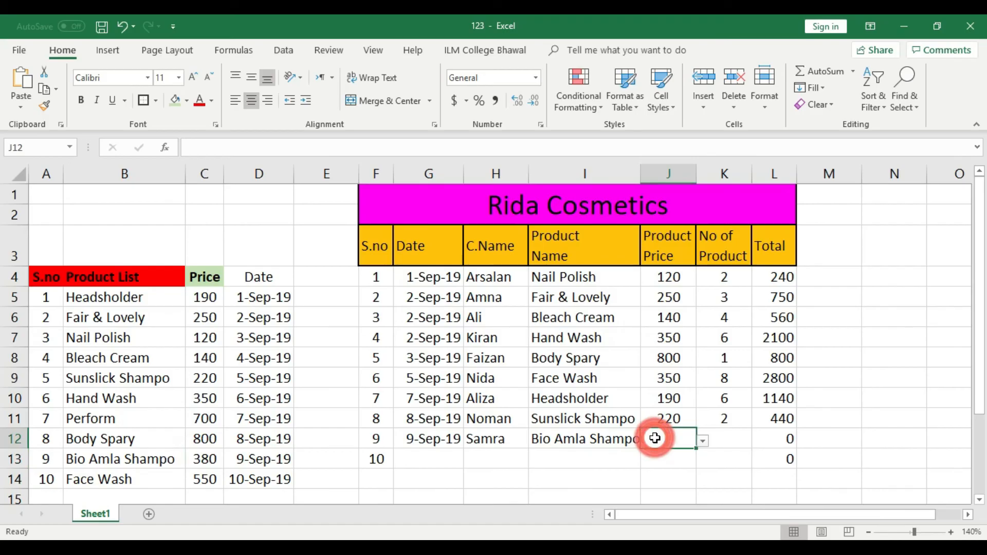
{"action": "type", "text": "380"}
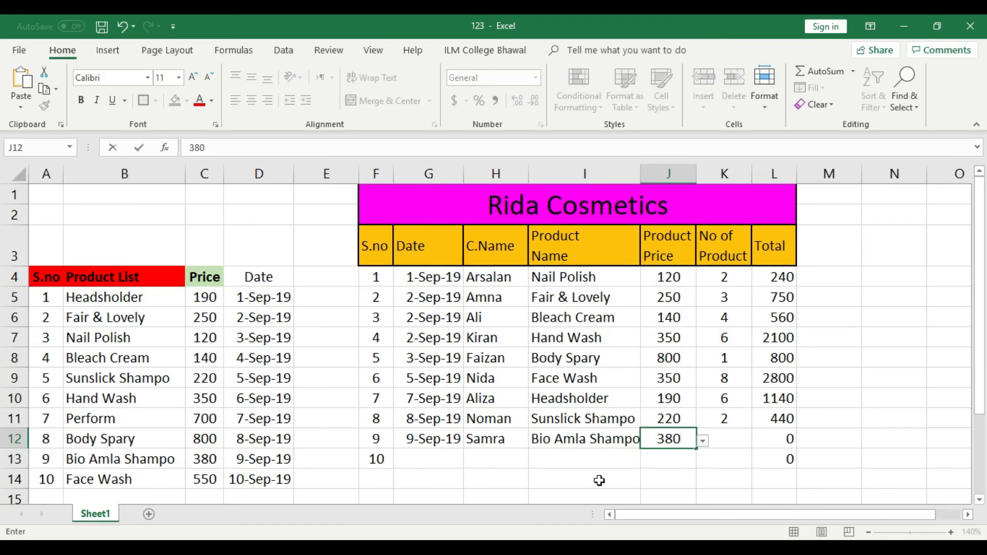
Step: Commit the price in J12 and check it against the Bio Amla Shampo price in the product list
{"action": "left_click", "coordinate": [678, 416]}
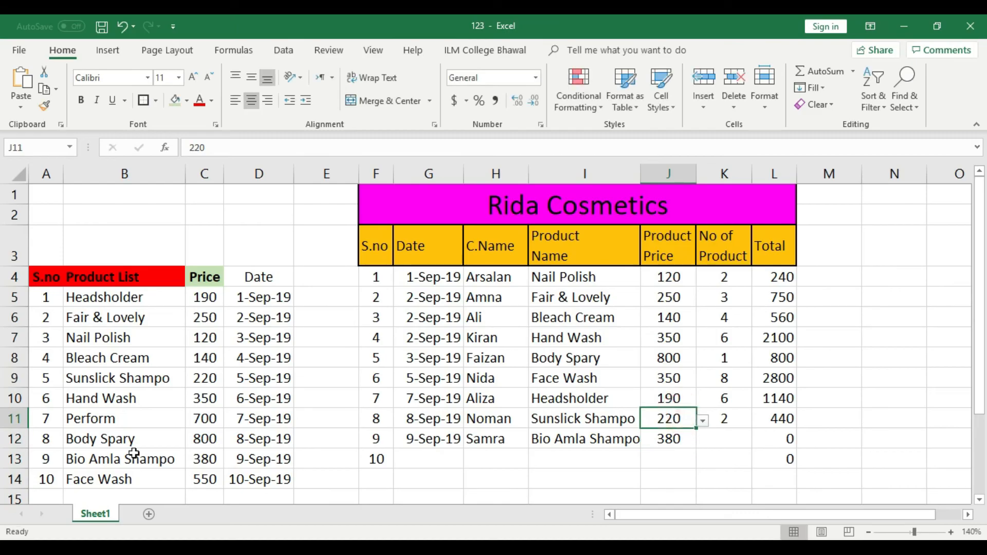
{"action": "left_click", "coordinate": [205, 459]}
{"action": "left_click", "coordinate": [664, 439]}
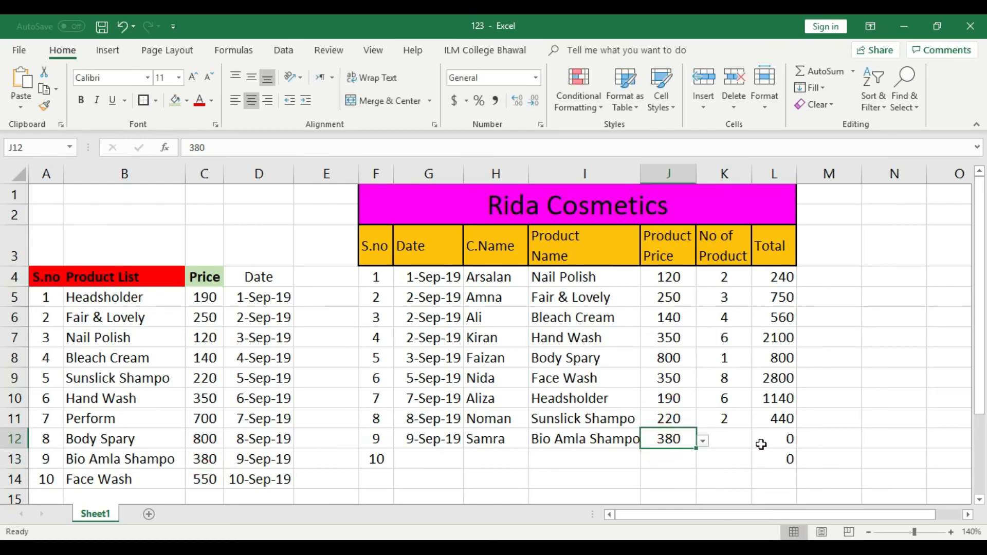
Step: Try to enter 13 as the number of products in K12
{"action": "left_click", "coordinate": [729, 440]}
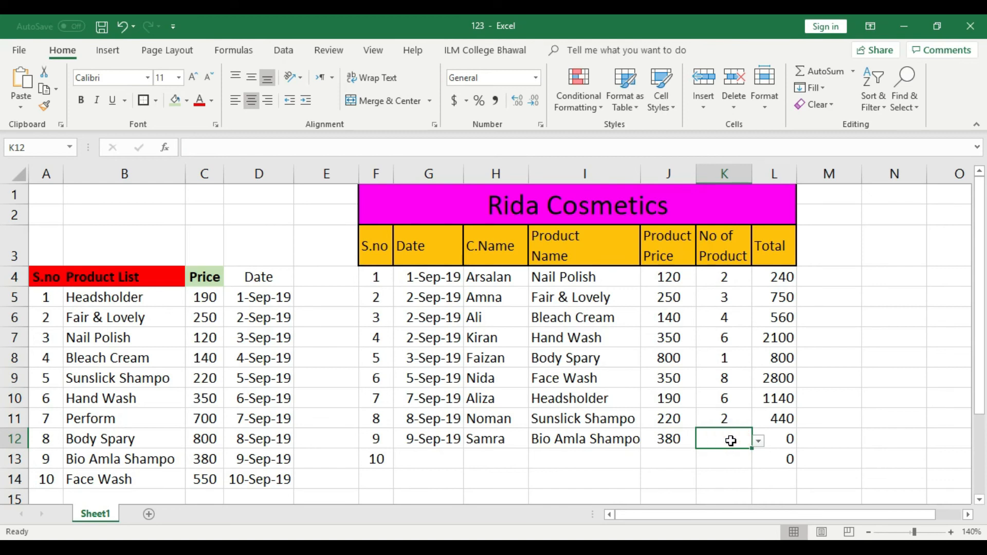
{"action": "type", "text": "13"}
{"action": "left_click", "coordinate": [853, 401]}
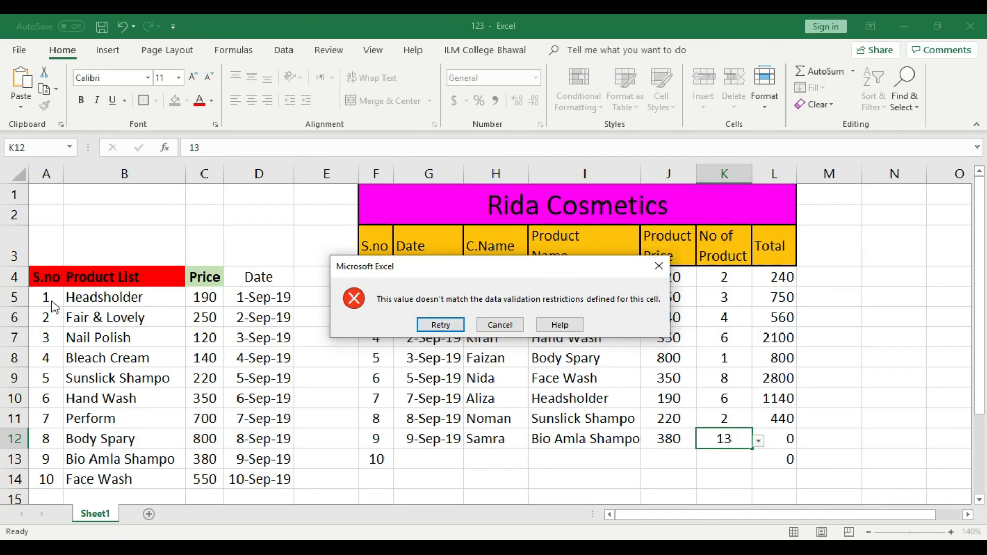
{"action": "left_click", "coordinate": [514, 323]}
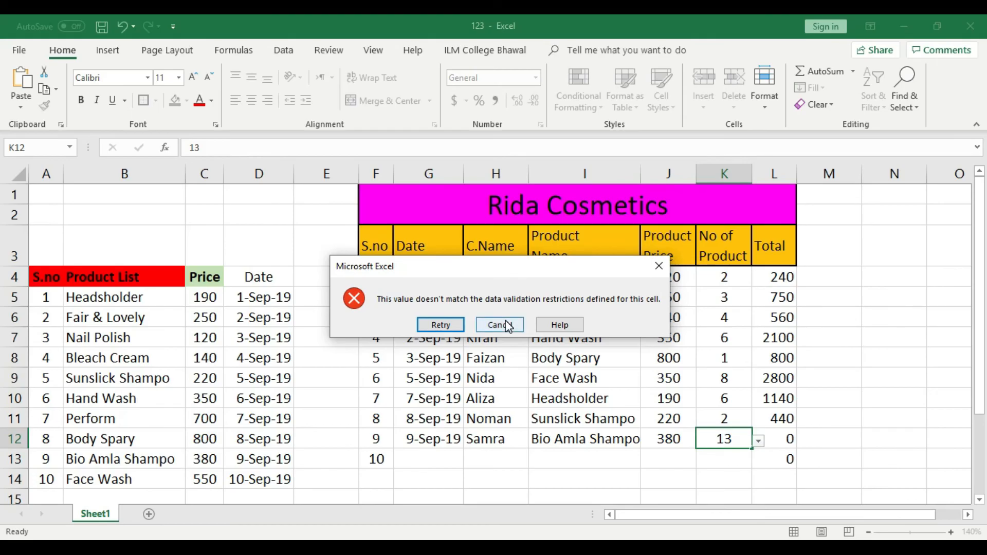
Step: Choose 4 from the dropdown as the number of products in K12 and review the row's entries
{"action": "left_click", "coordinate": [759, 441]}
{"action": "left_click_drag", "start_coordinate": [755, 364], "coordinate": [754, 400]}
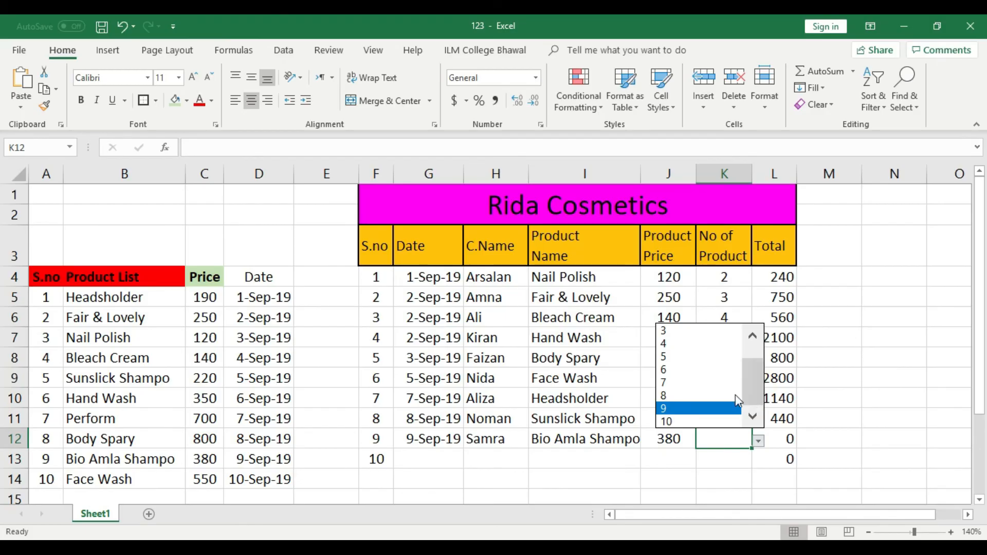
{"action": "left_click", "coordinate": [669, 345]}
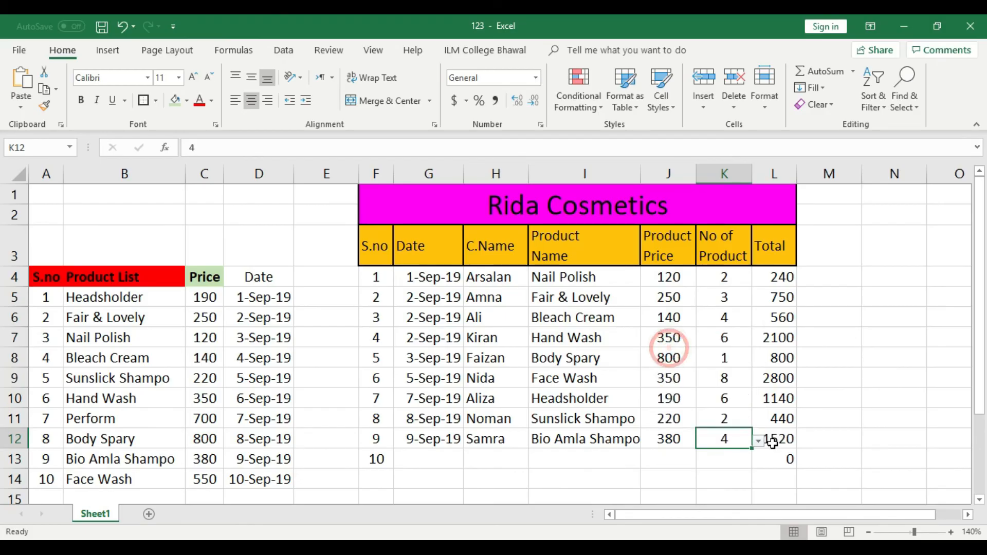
{"action": "left_click", "coordinate": [817, 436]}
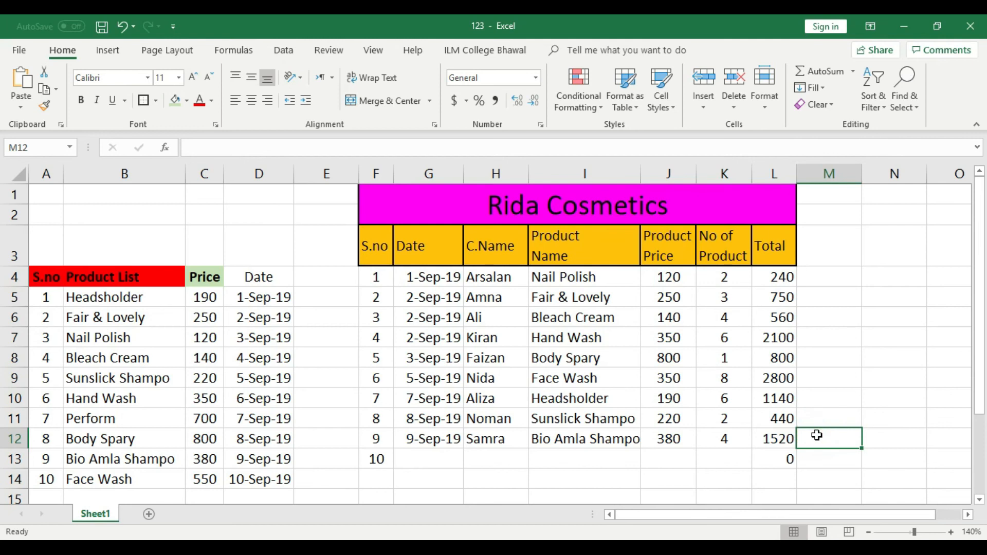
{"action": "left_click", "coordinate": [602, 440]}
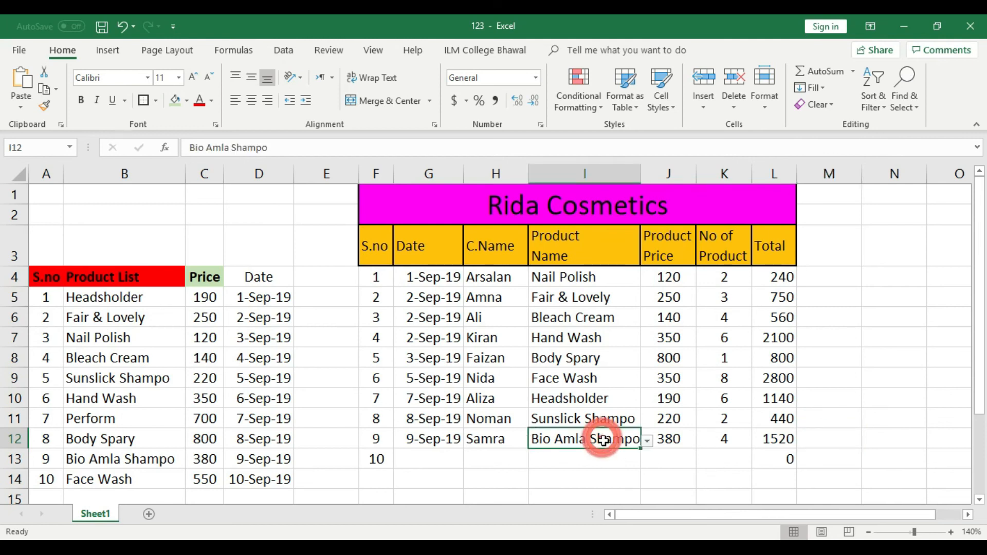
{"action": "left_click", "coordinate": [709, 444]}
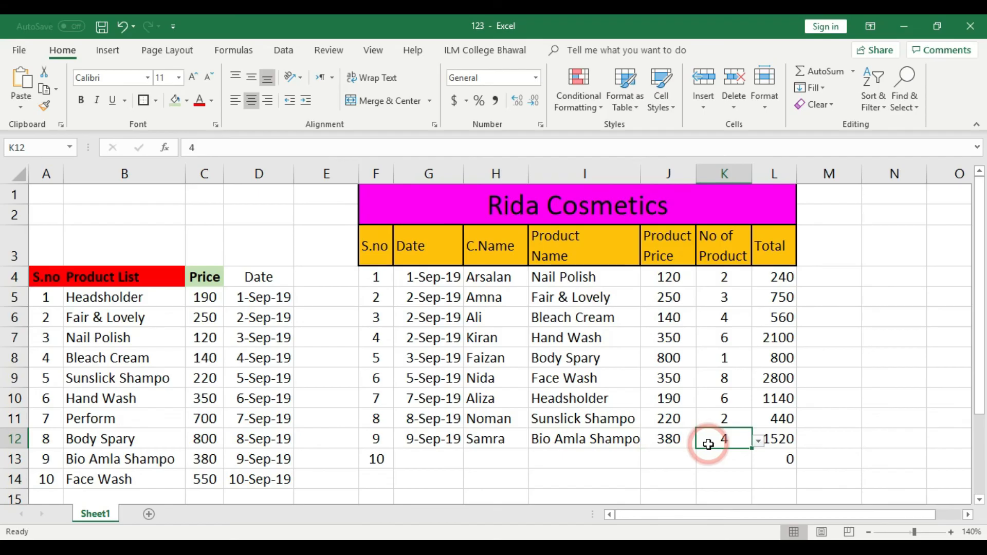
Step: Choose 10-Sep-19 from the dropdown as the date in G13 and enter the customer's name in H13
{"action": "left_click", "coordinate": [426, 463]}
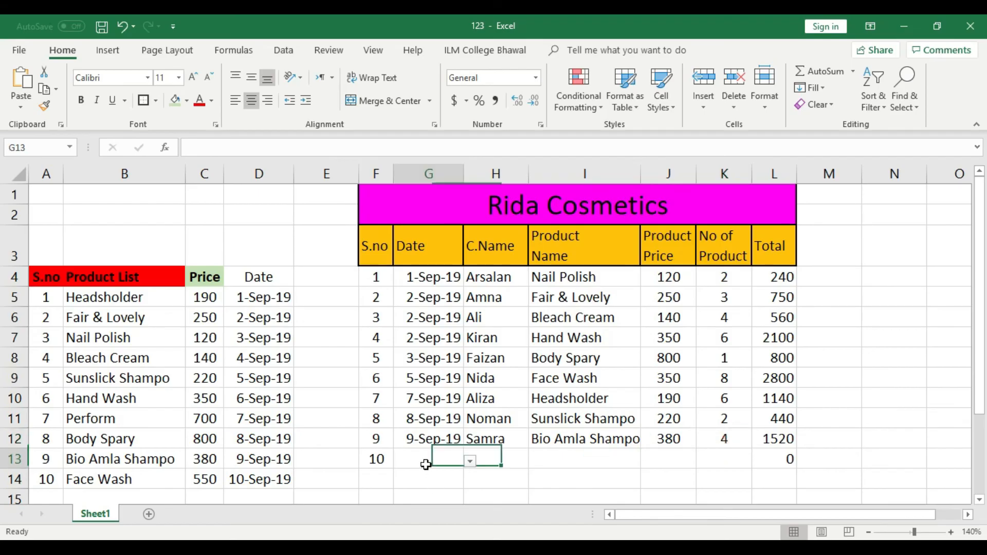
{"action": "left_click", "coordinate": [469, 463]}
{"action": "scroll", "coordinate": [390, 430], "scroll_direction": "down", "scroll_amount": 1}
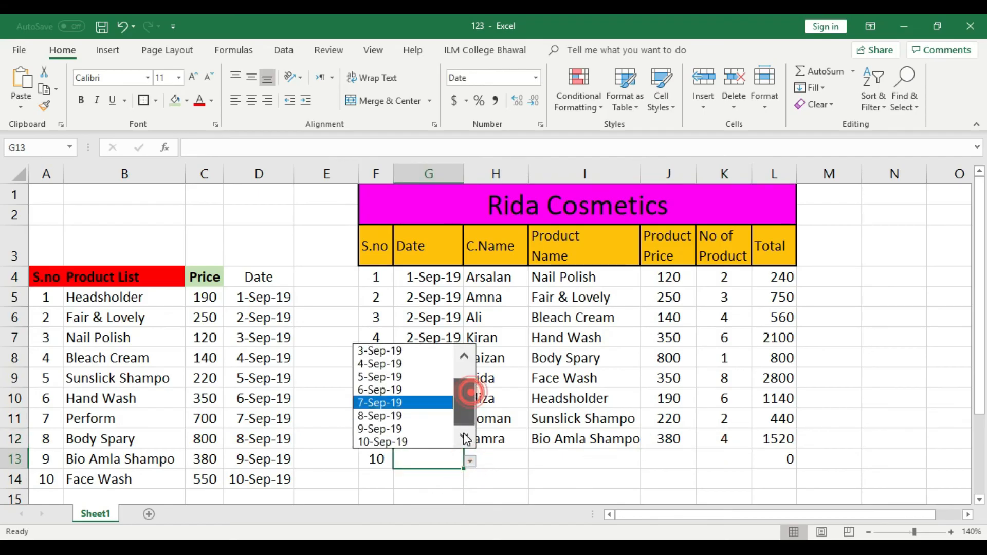
{"action": "left_click", "coordinate": [388, 442]}
{"action": "left_click", "coordinate": [476, 464]}
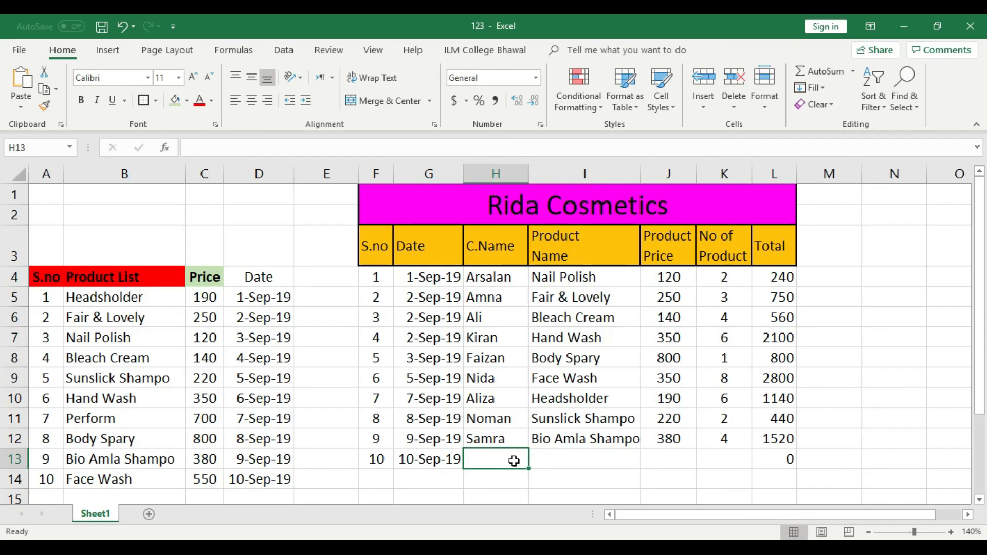
{"action": "type", "text": "Rida"}
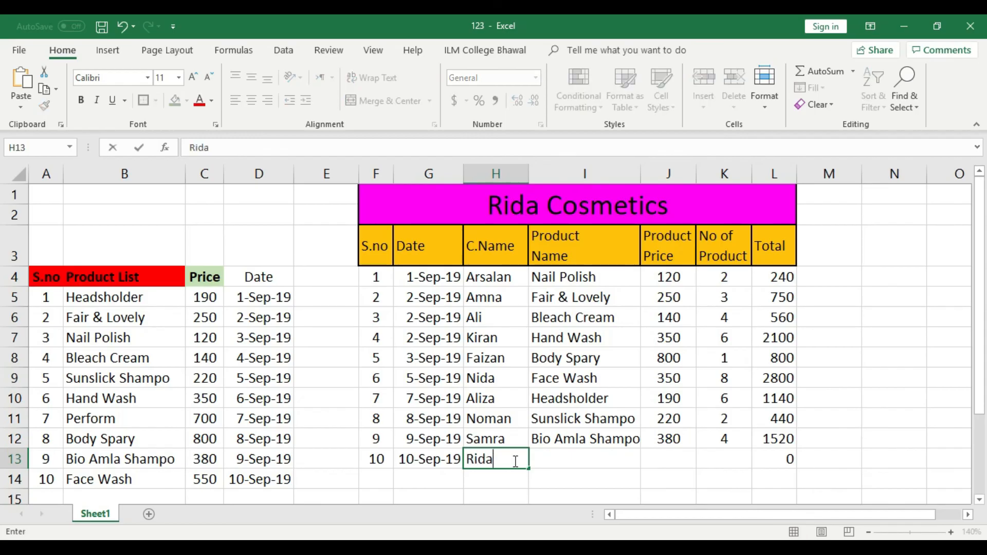
Step: Choose Fair & Lovely as the product name in I13 and 250 as the product price in J13 from their dropdowns
{"action": "left_click", "coordinate": [559, 459]}
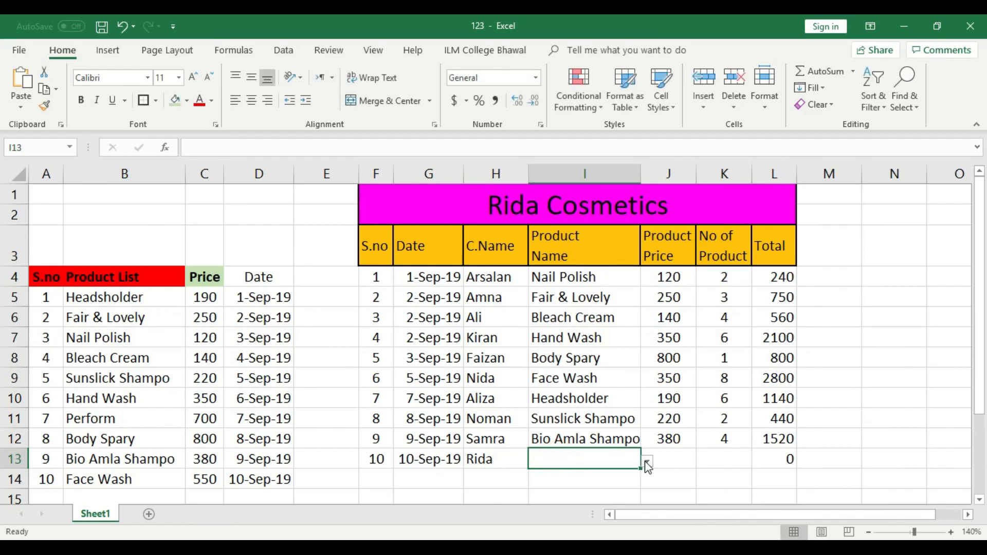
{"action": "left_click", "coordinate": [647, 461]}
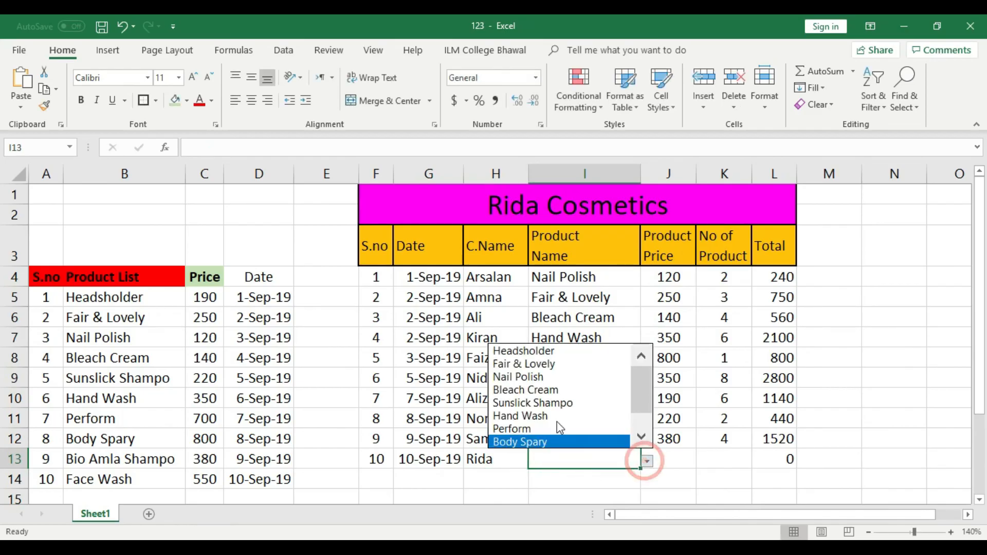
{"action": "left_click", "coordinate": [540, 367]}
{"action": "left_click", "coordinate": [674, 458]}
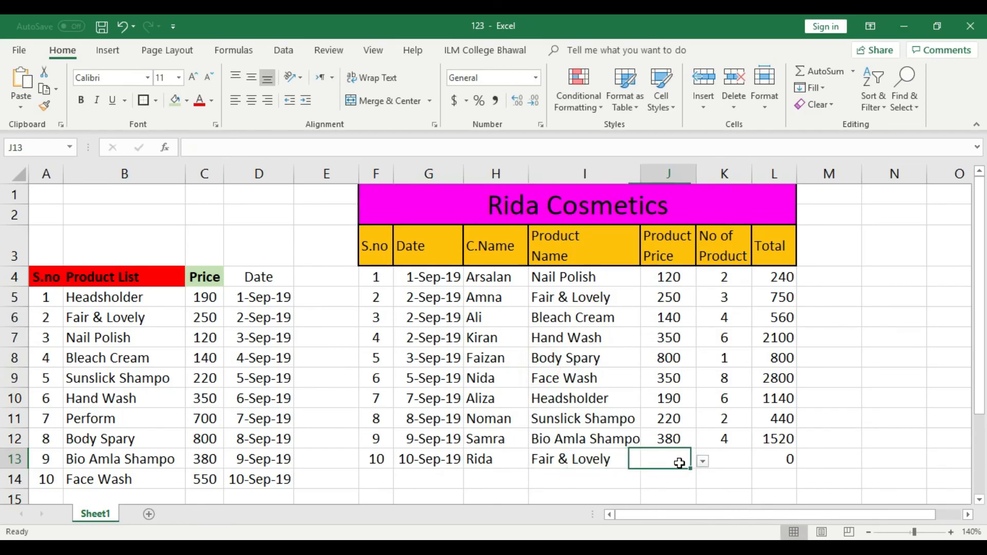
{"action": "left_click", "coordinate": [703, 461]}
{"action": "left_click", "coordinate": [694, 396]}
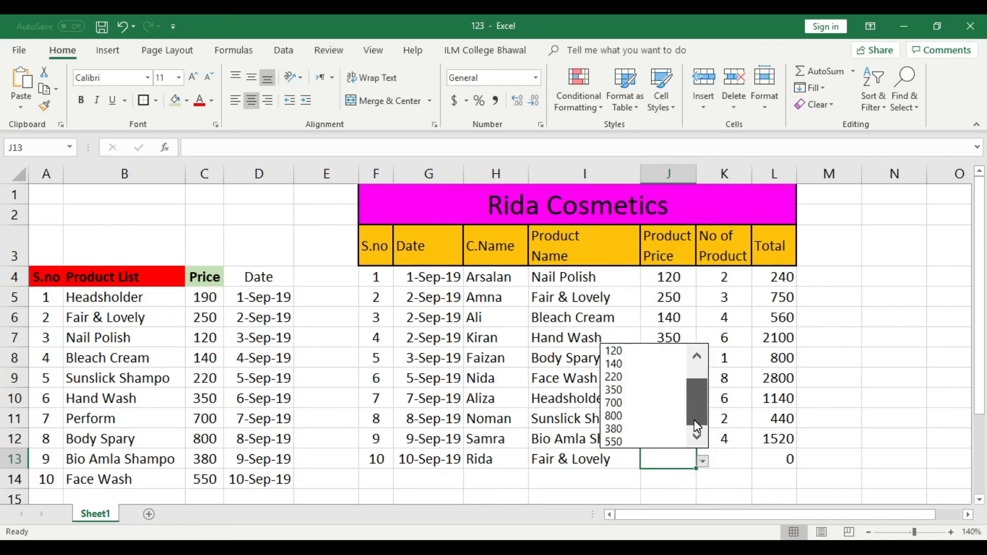
{"action": "left_click_drag", "start_coordinate": [697, 426], "coordinate": [697, 376]}
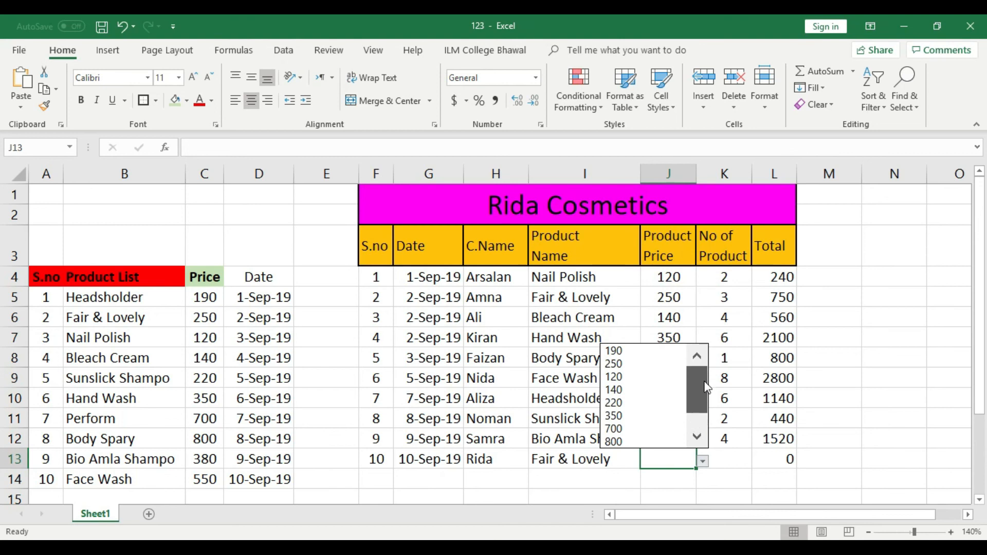
{"action": "left_click", "coordinate": [650, 364]}
Step: Choose 10 from the dropdown as the number of products in K13
{"action": "left_click", "coordinate": [742, 464]}
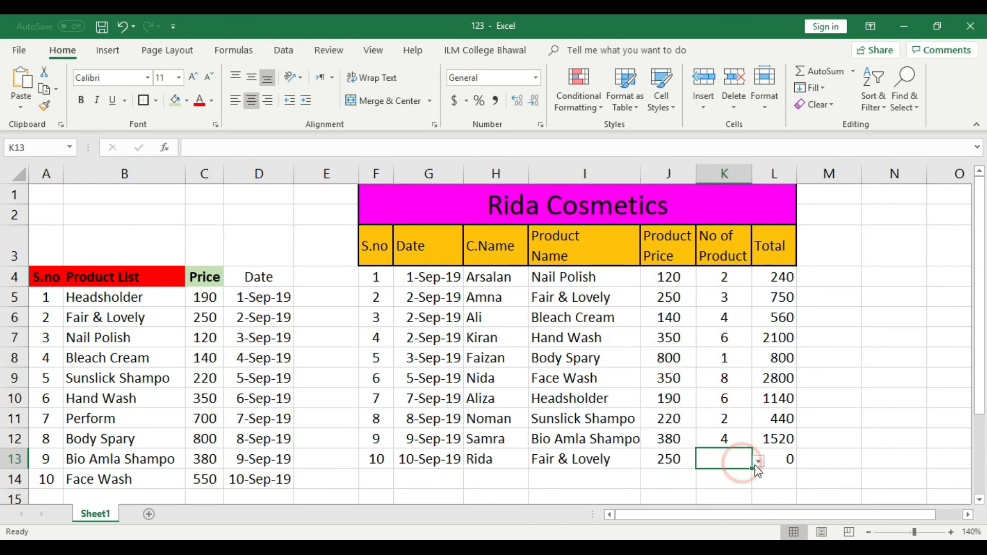
{"action": "left_click", "coordinate": [759, 462]}
{"action": "left_click_drag", "start_coordinate": [750, 408], "coordinate": [749, 426]}
{"action": "left_click", "coordinate": [705, 441]}
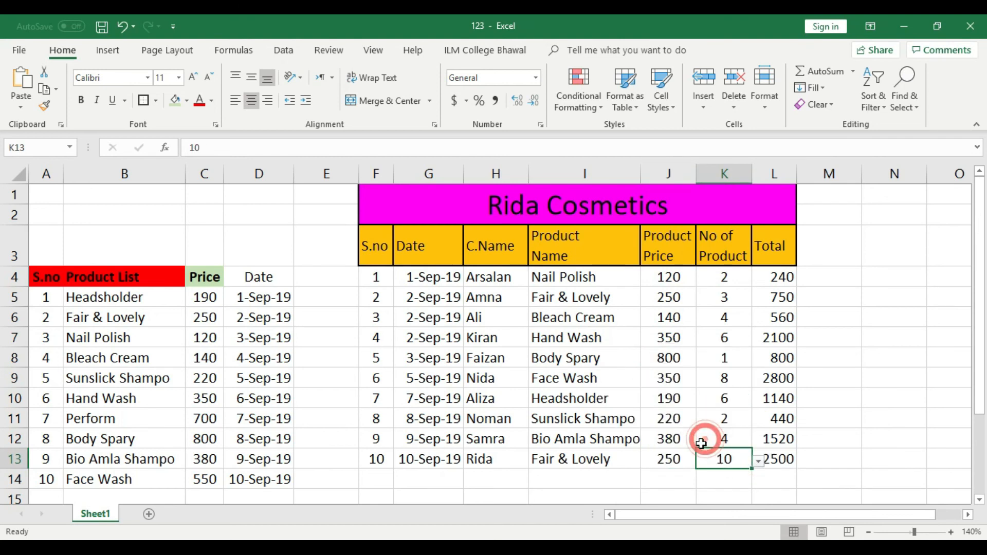
{"action": "left_click", "coordinate": [823, 455]}
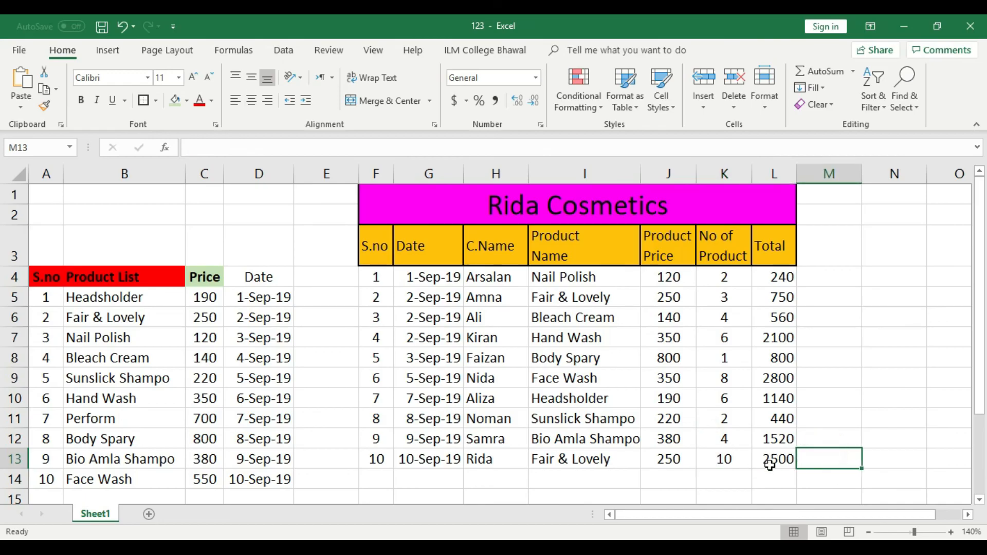
Step: Merge and center F14:J14 below the sales table and enter the label "Total Sale of My Shoup" in it
{"action": "left_click_drag", "start_coordinate": [380, 475], "coordinate": [657, 483]}
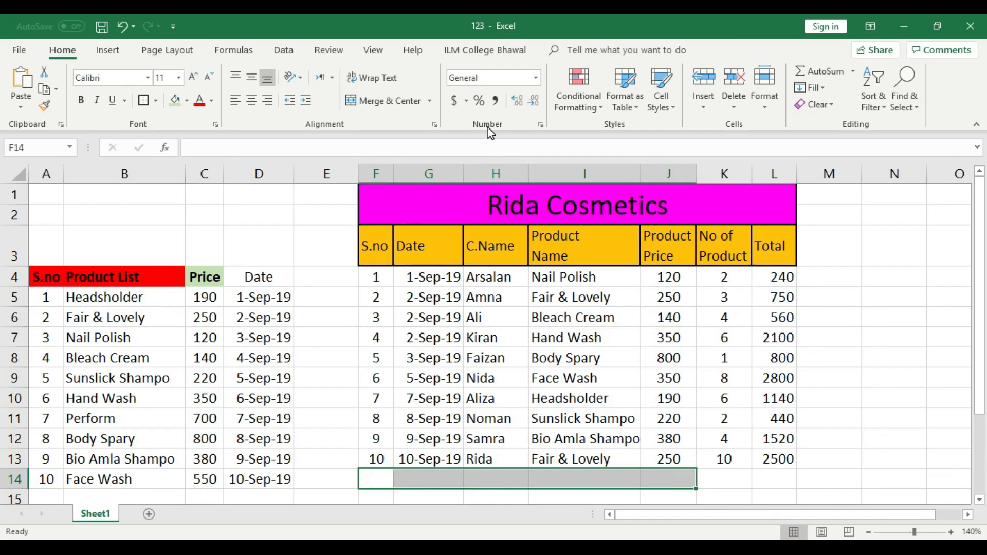
{"action": "left_click", "coordinate": [412, 102]}
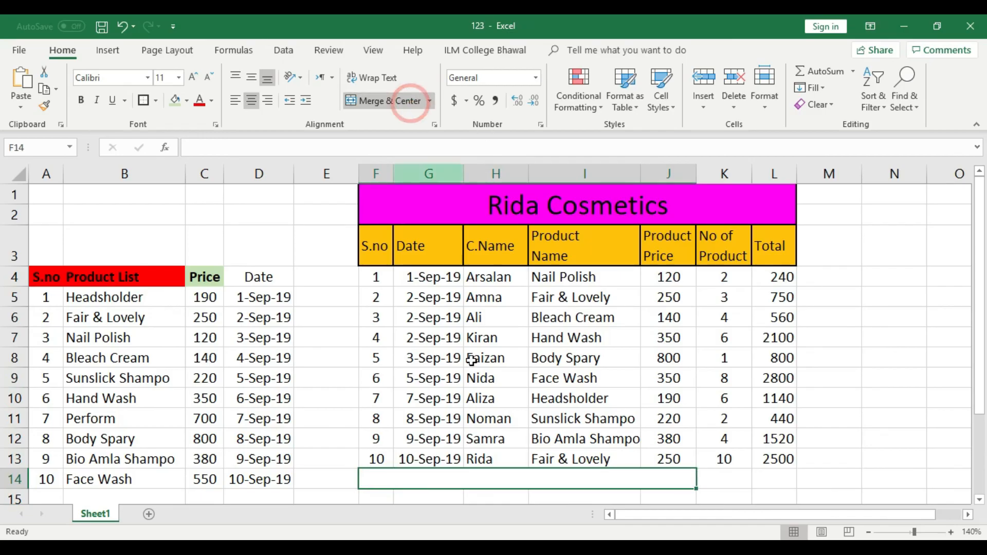
{"action": "double_click", "coordinate": [484, 477]}
{"action": "type", "text": "Total "}
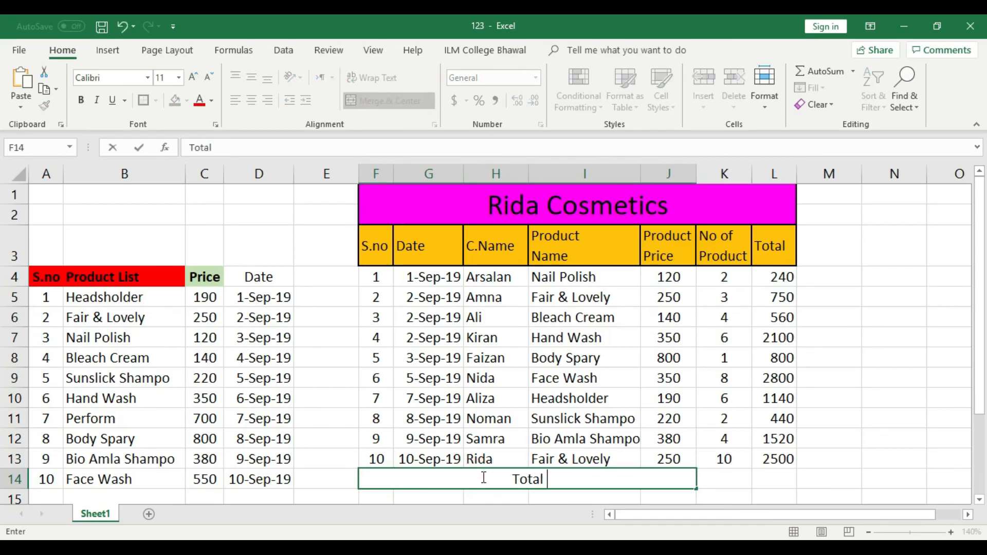
{"action": "type", "text": "Sale of "}
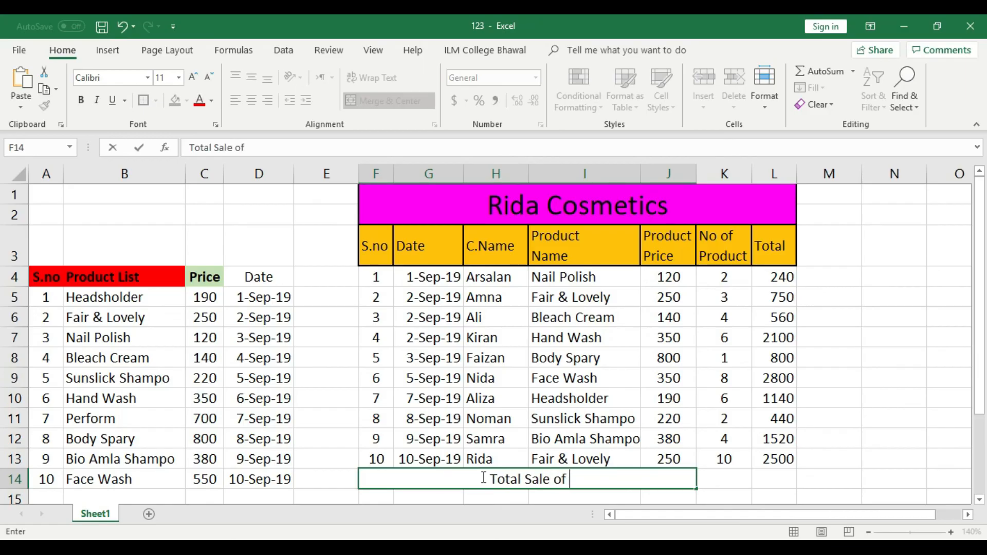
{"action": "type", "text": "My SHOP"}
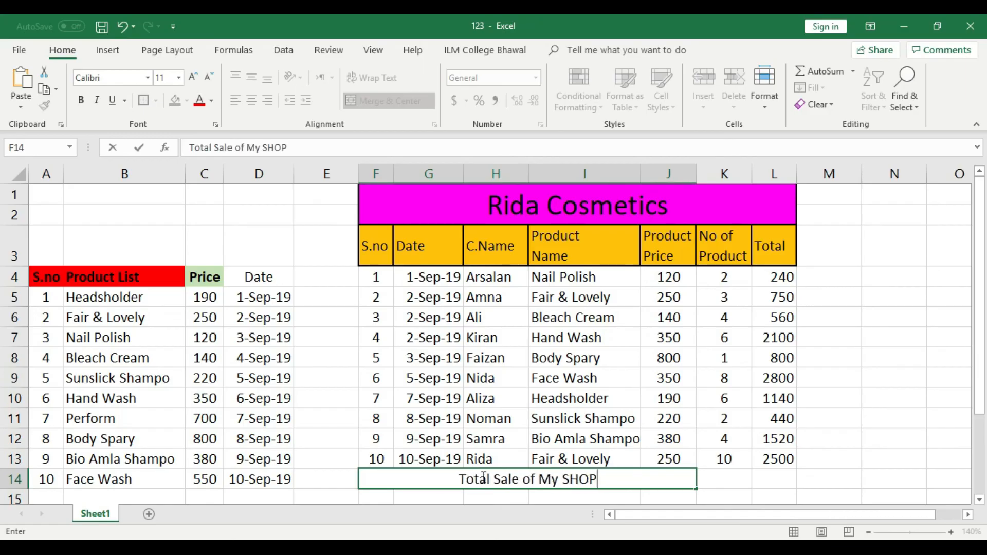
{"action": "type", "text": " ="}
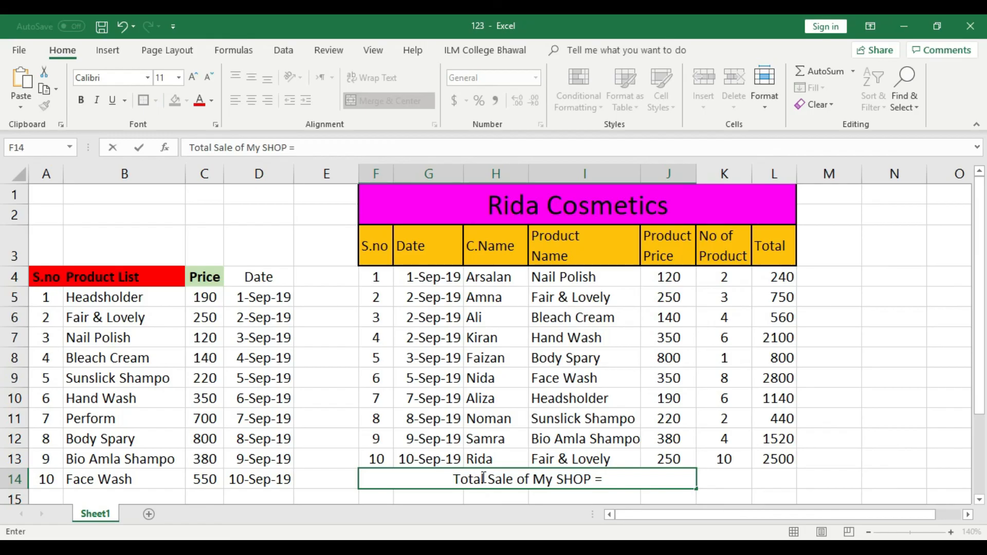
{"action": "key", "text": "BackSpace"}
{"action": "key", "text": "BackSpace"}
{"action": "key", "text": "BackSpace"}
{"action": "key", "text": "BackSpace"}
{"action": "key", "text": "BackSpace"}
{"action": "key", "text": "BackSpace"}
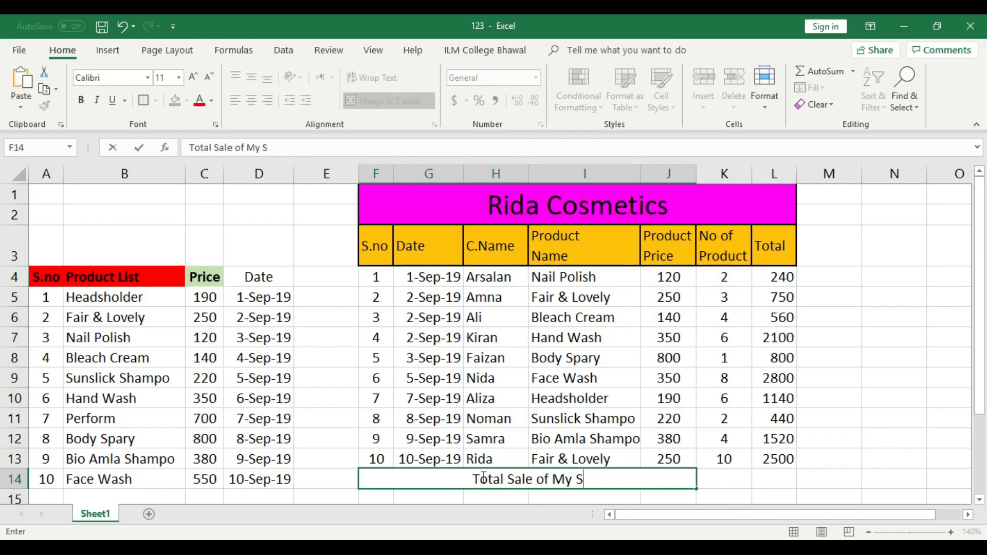
{"action": "type", "text": "houp"}
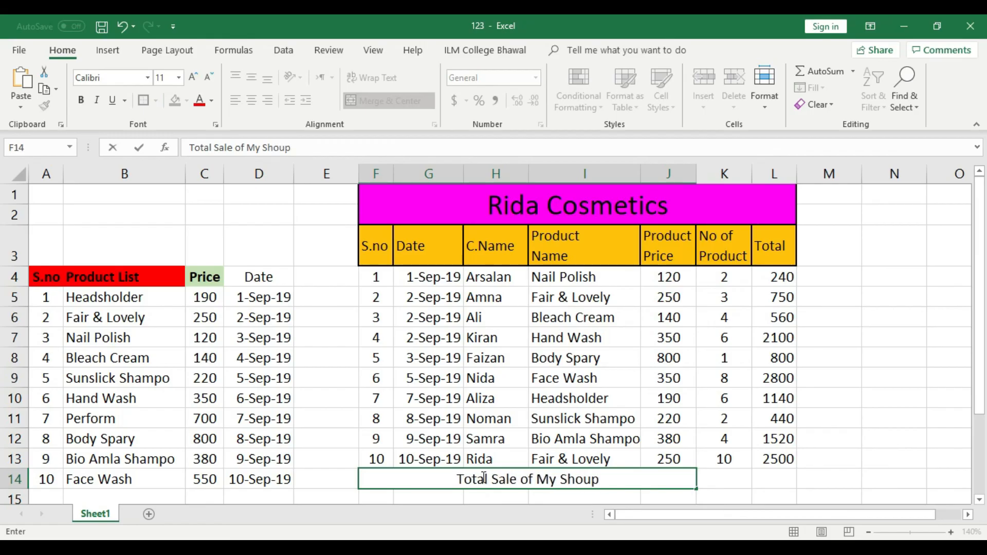
Step: Complete the merged label in F14 so it reads "Total Sale of My Shop[1 Sep,2019 to 10 Sep,2019]"
{"action": "type", "text": "["}
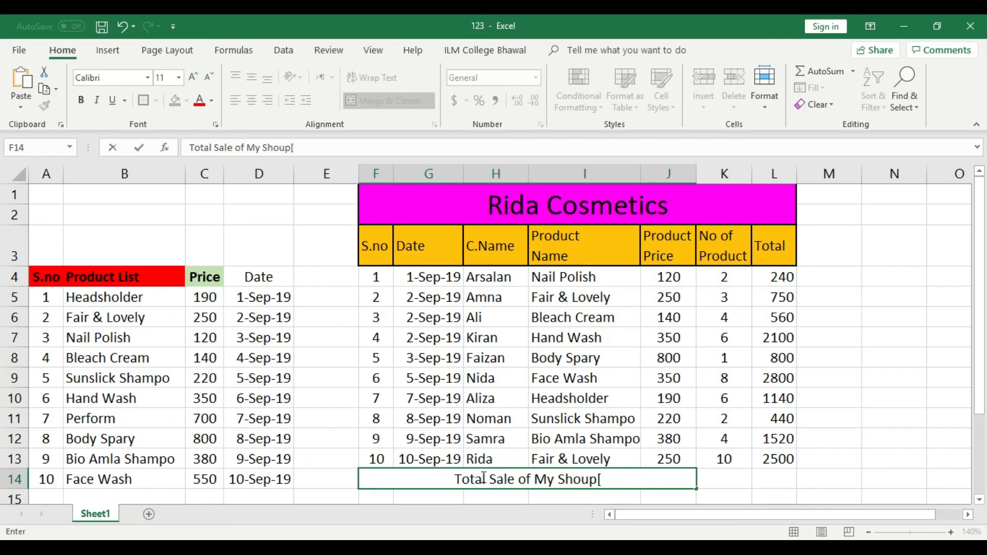
{"action": "type", "text": "1sep"}
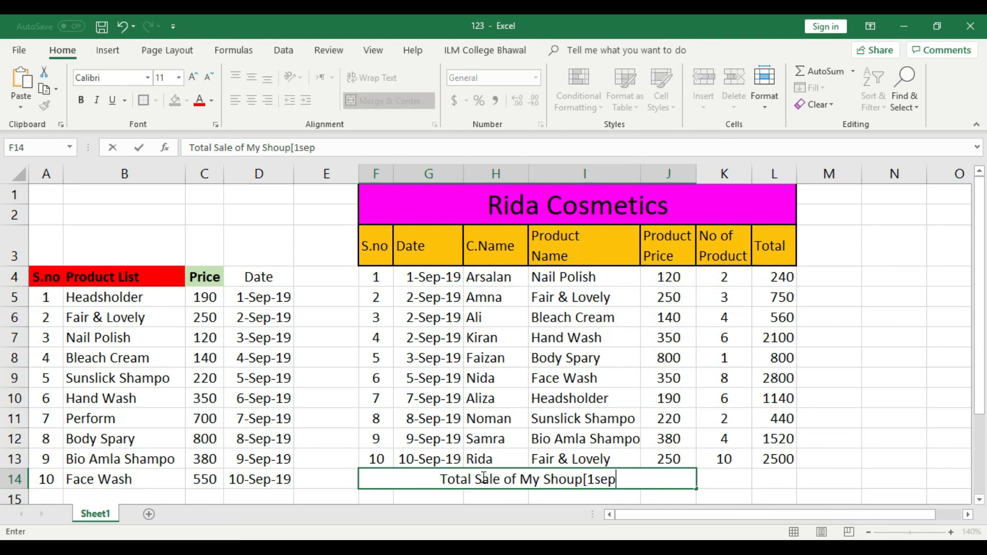
{"action": "key", "text": "BackSpace"}
{"action": "key", "text": "BackSpace"}
{"action": "key", "text": "BackSpace"}
{"action": "type", "text": "Sep,2019 to"}
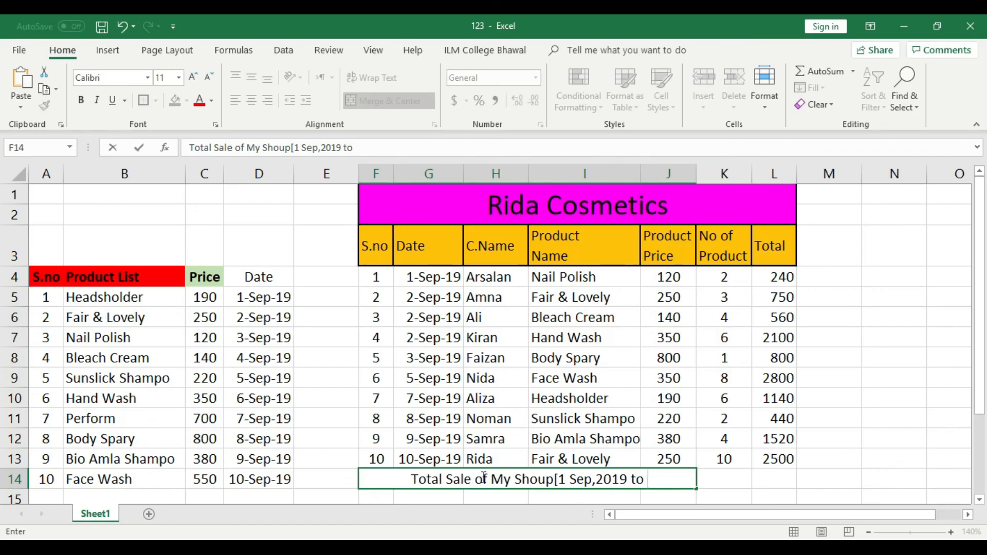
{"action": "type", "text": " 10"}
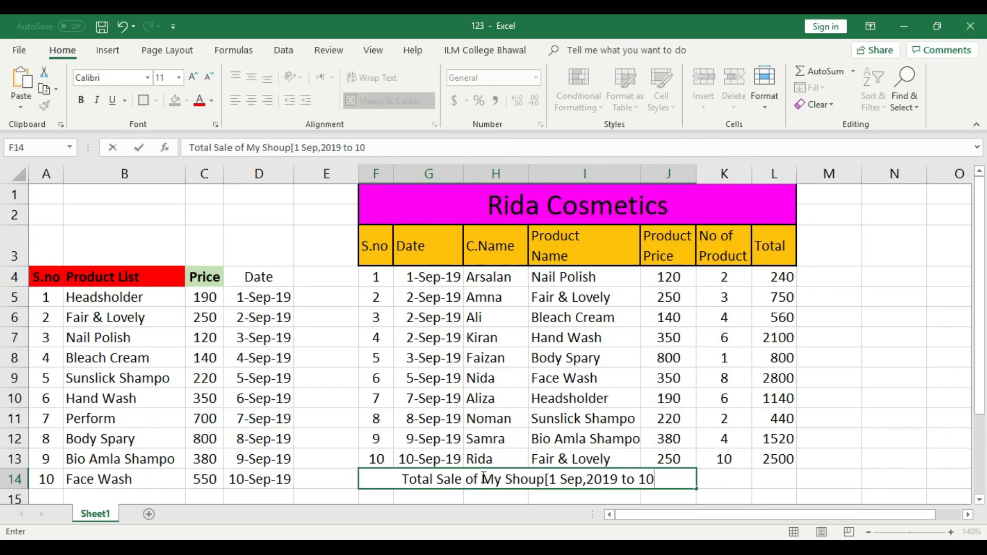
{"action": "type", "text": "Sep"}
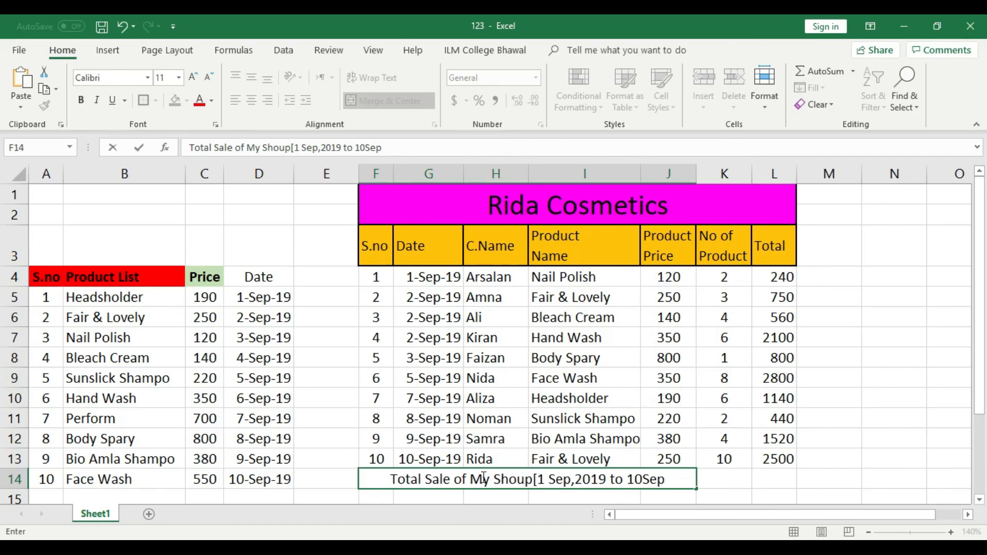
{"action": "type", "text": ",2019"}
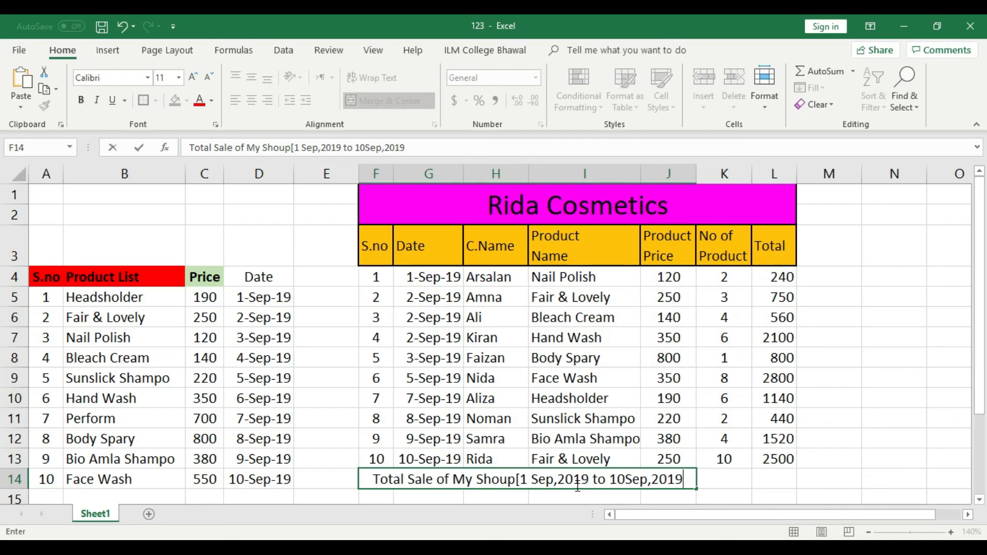
{"action": "type", "text": "]"}
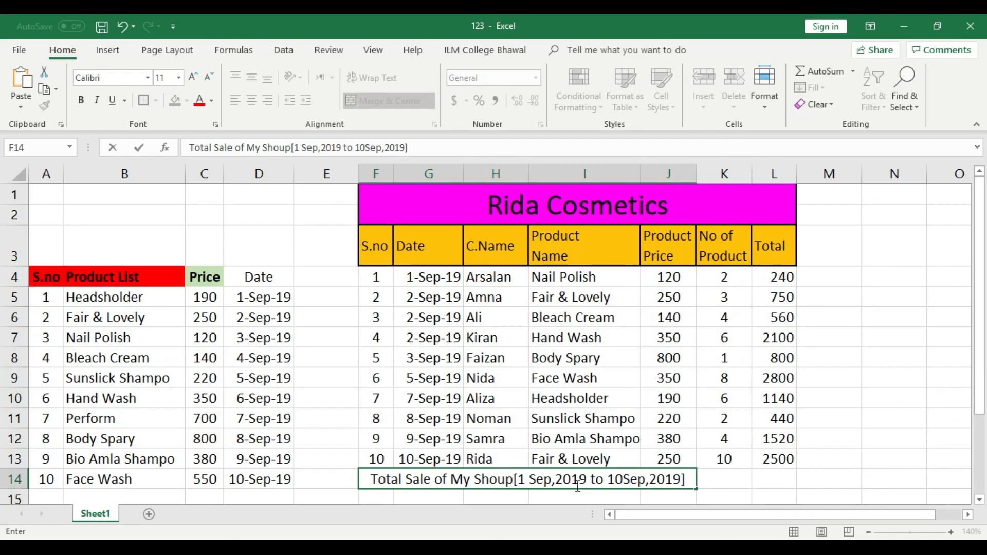
{"action": "left_click", "coordinate": [626, 478]}
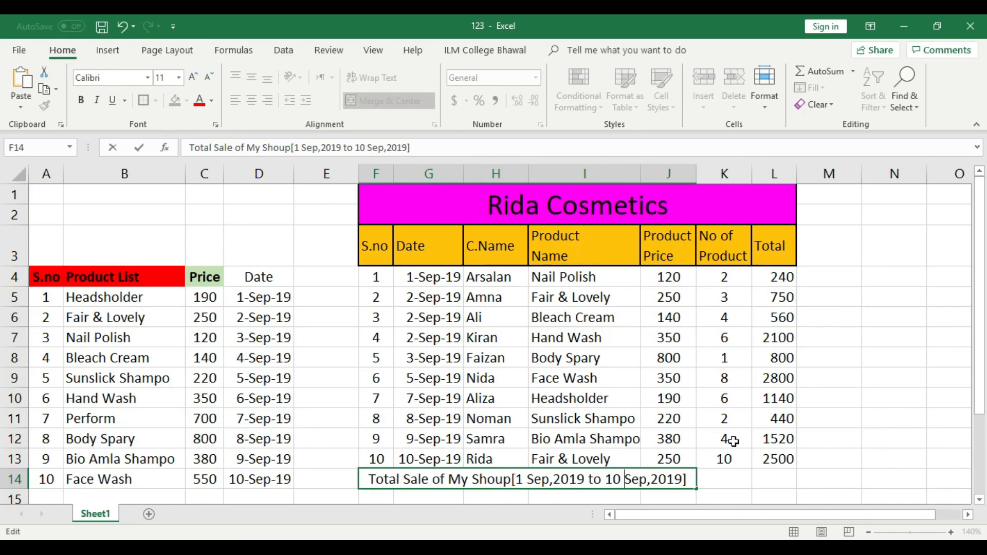
{"action": "left_click", "coordinate": [903, 356]}
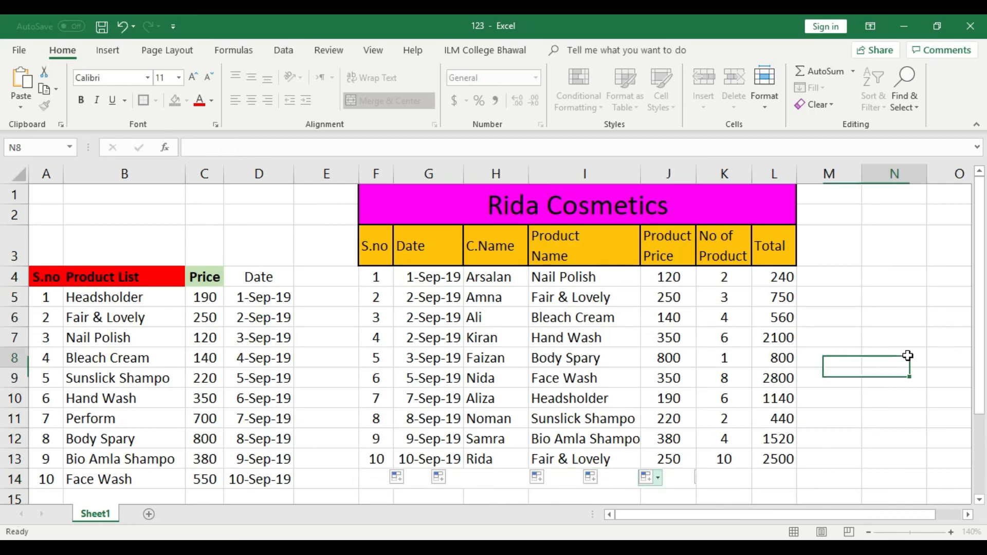
{"action": "double_click", "coordinate": [508, 479]}
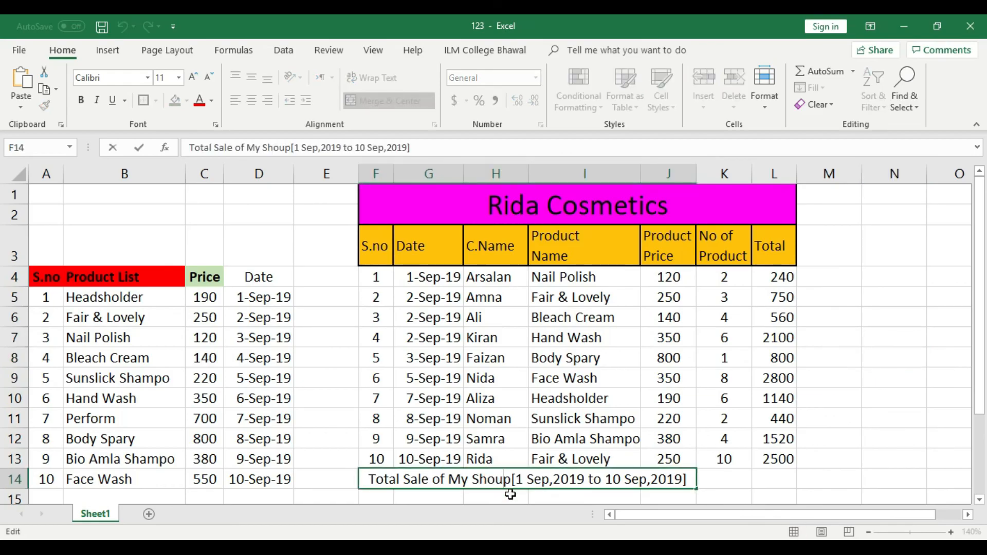
{"action": "key", "text": "BackSpace"}
Step: Merge and center K14:L14 and enter the formula =SUM(L4:L13) there to add up the Total column
{"action": "left_click_drag", "start_coordinate": [723, 479], "coordinate": [771, 480]}
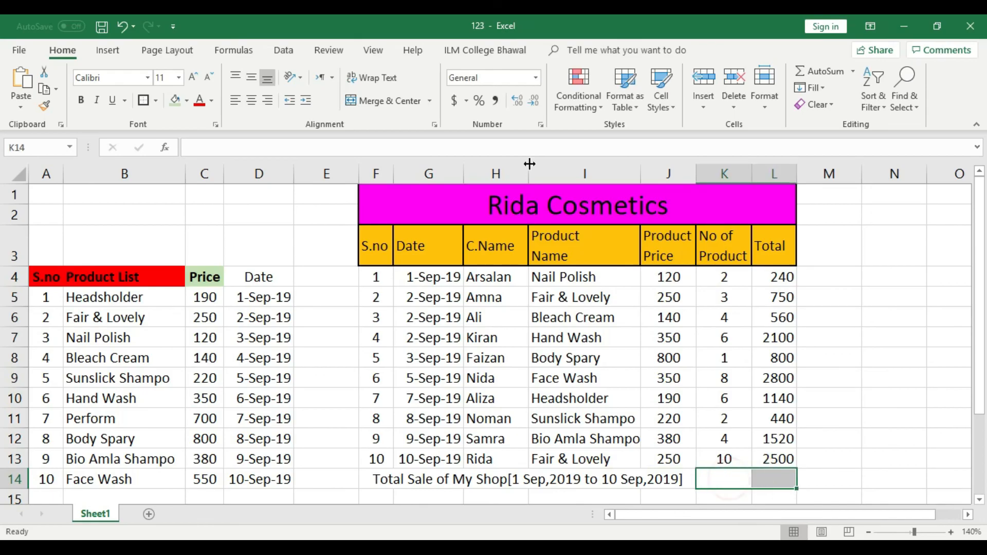
{"action": "left_click", "coordinate": [397, 102]}
{"action": "type", "text": "="}
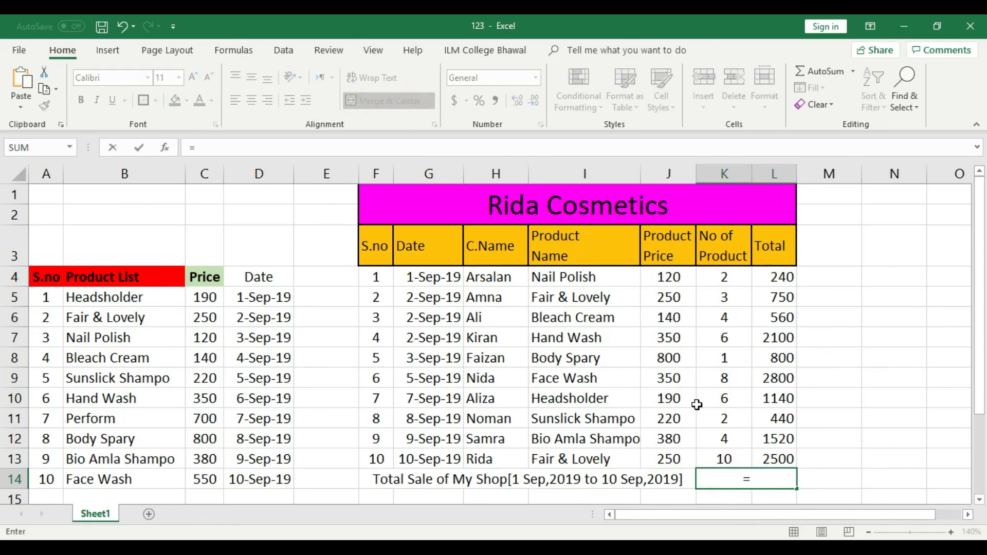
{"action": "type", "text": "sum"}
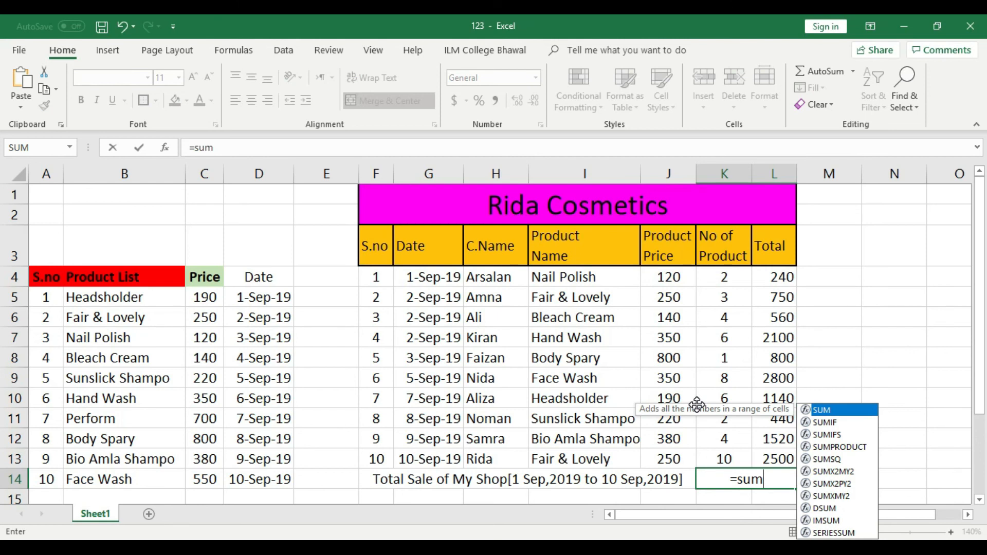
{"action": "type", "text": "("}
{"action": "left_click_drag", "start_coordinate": [791, 276], "coordinate": [783, 456]}
{"action": "type", "text": ")"}
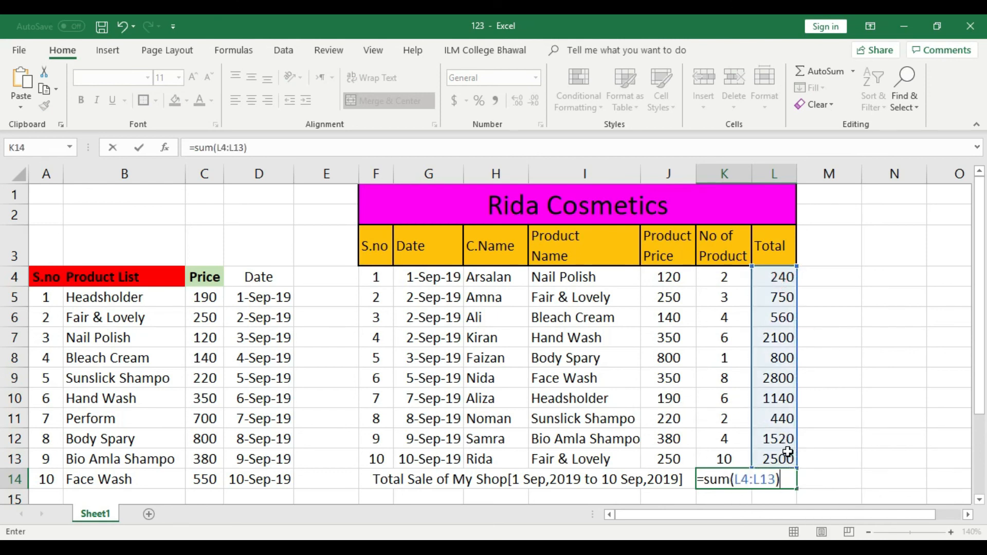
{"action": "key", "text": "Return"}
Step: Format the total in K14 with an outside border, a light green fill and bold text
{"action": "left_click", "coordinate": [755, 459]}
{"action": "left_click_drag", "start_coordinate": [980, 378], "coordinate": [980, 352]}
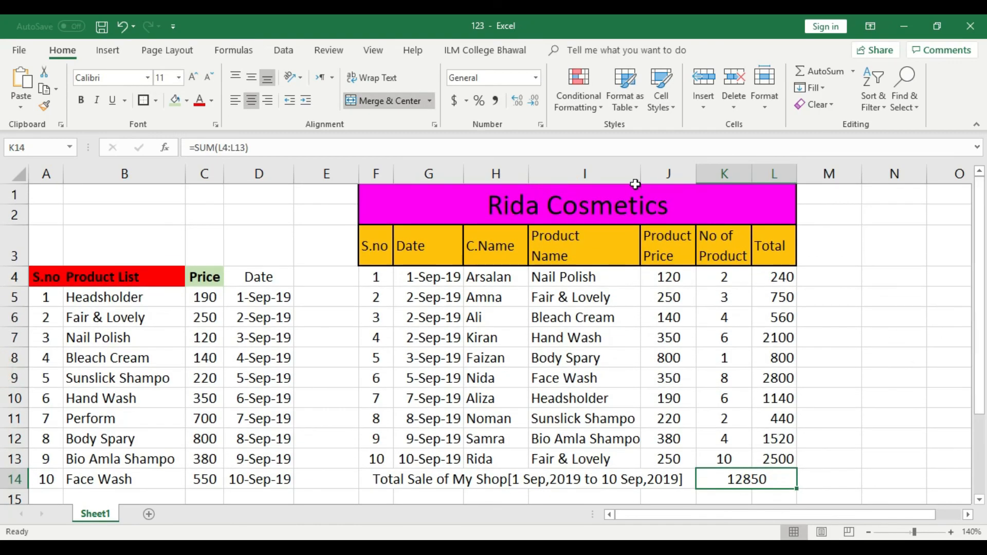
{"action": "left_click", "coordinate": [143, 101]}
{"action": "left_click", "coordinate": [178, 98]}
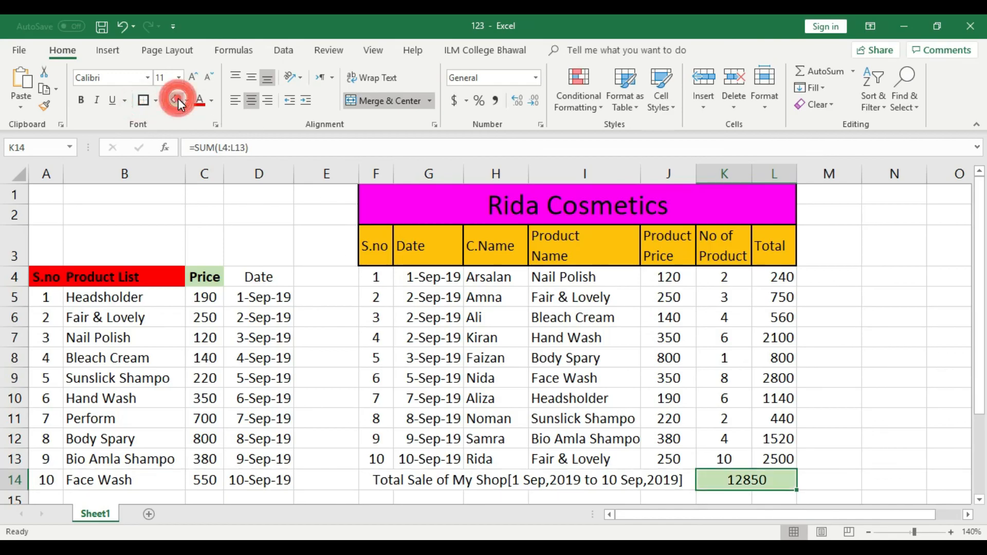
{"action": "left_click", "coordinate": [81, 101]}
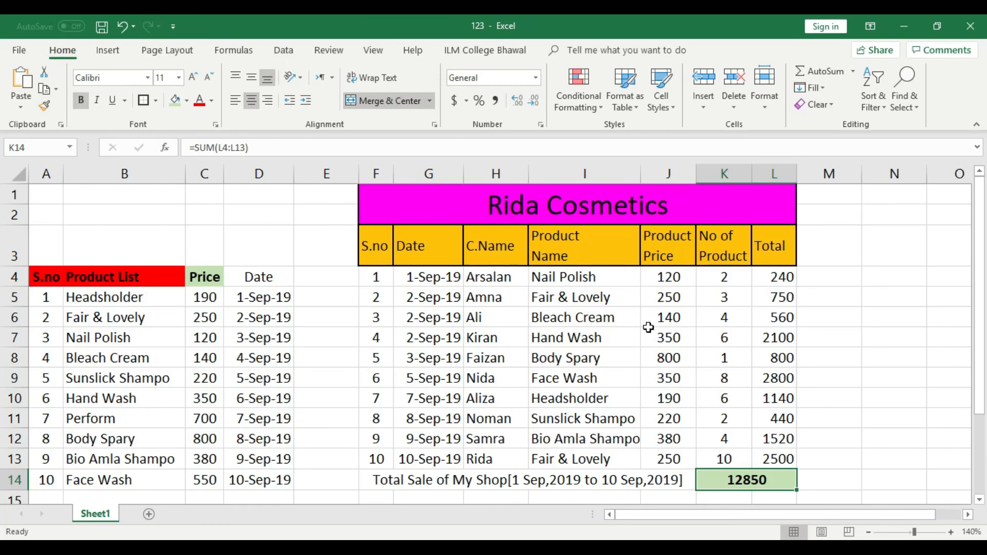
Step: Review the first customer entries and the product name, price and quantity dropdown lists in row 4
{"action": "left_click", "coordinate": [507, 277]}
{"action": "left_click", "coordinate": [511, 295]}
{"action": "left_click", "coordinate": [518, 324]}
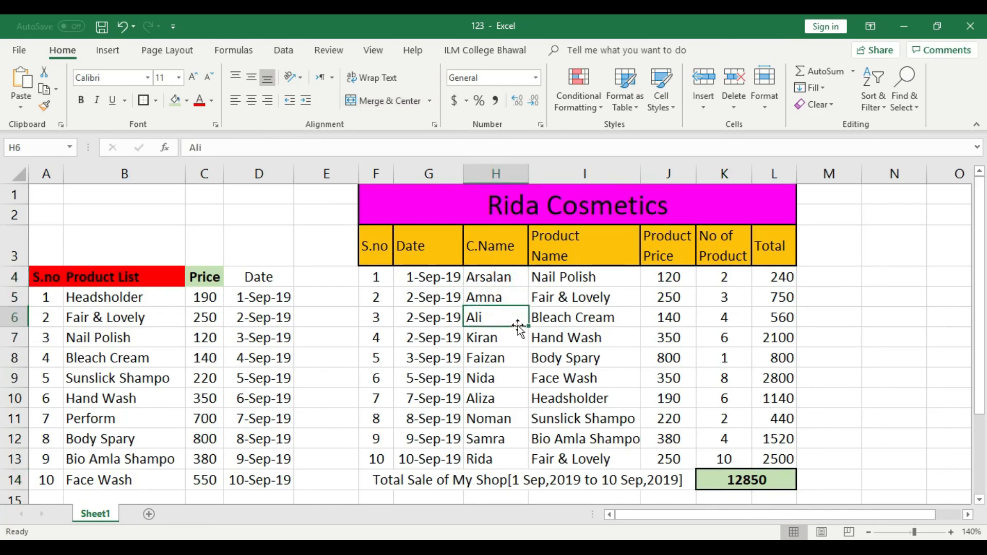
{"action": "left_click", "coordinate": [563, 281]}
{"action": "left_click", "coordinate": [661, 282]}
{"action": "left_click", "coordinate": [616, 283]}
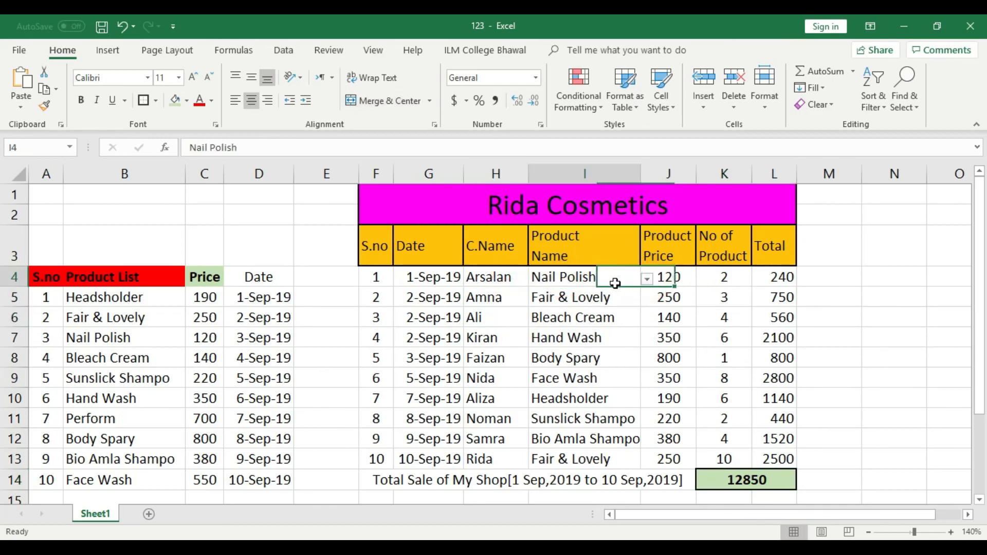
{"action": "left_click", "coordinate": [646, 278]}
{"action": "left_click_drag", "start_coordinate": [645, 337], "coordinate": [644, 316]}
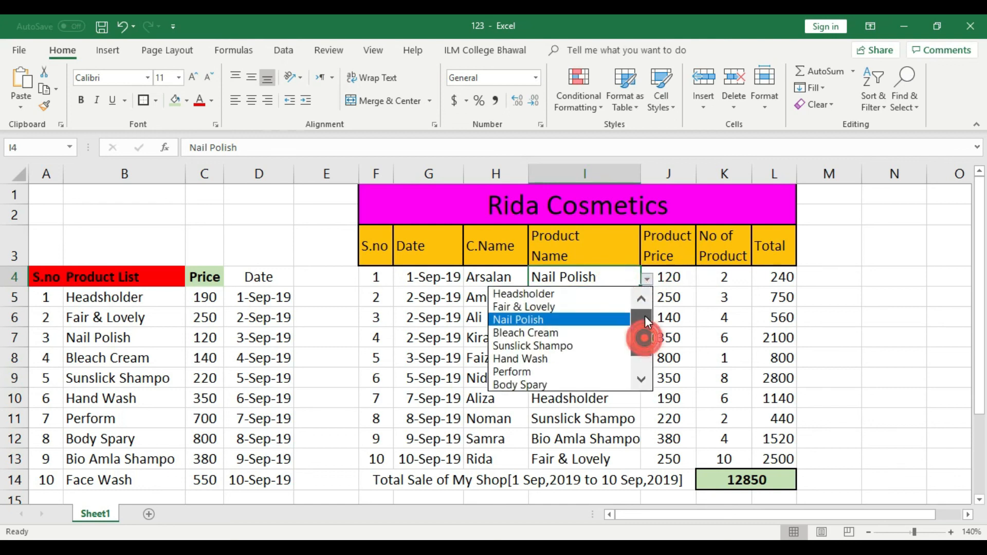
{"action": "left_click", "coordinate": [694, 302]}
{"action": "left_click", "coordinate": [691, 282]}
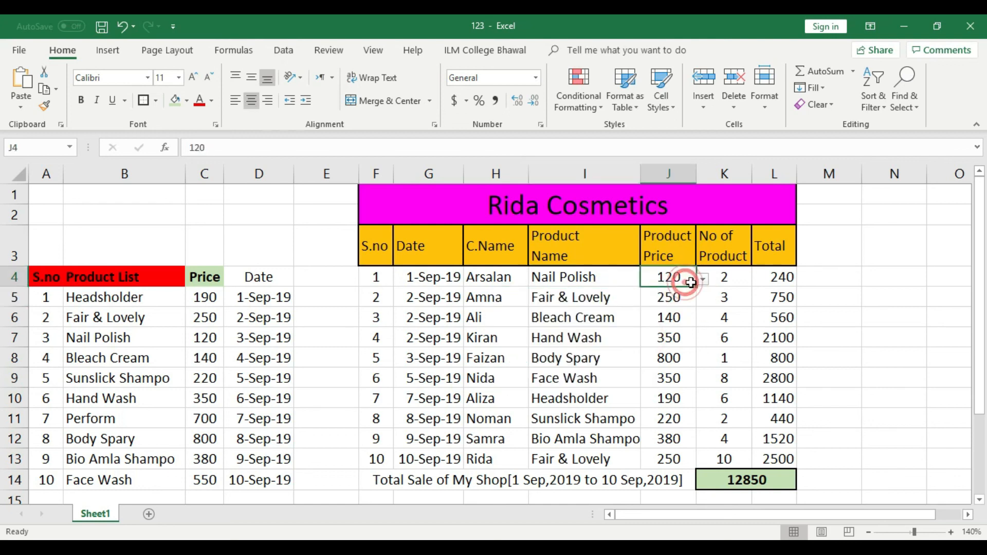
{"action": "left_click", "coordinate": [702, 279]}
{"action": "left_click_drag", "start_coordinate": [695, 344], "coordinate": [695, 308]}
{"action": "left_click", "coordinate": [740, 276]}
{"action": "left_click", "coordinate": [739, 278]}
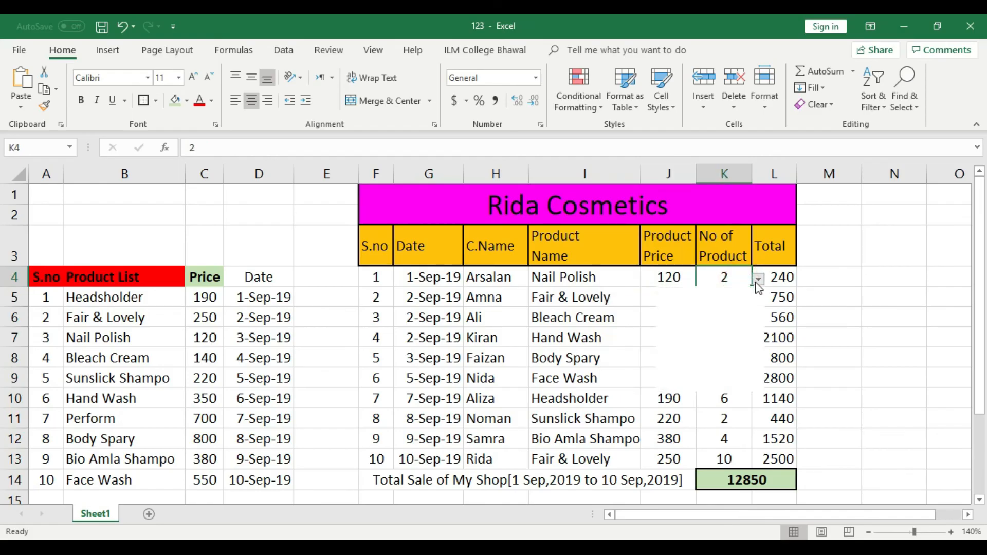
{"action": "mouse_move", "coordinate": [747, 330]}
{"action": "left_mouse_down"}
{"action": "mouse_move", "coordinate": [749, 321]}
{"action": "mouse_move", "coordinate": [755, 330]}
{"action": "left_mouse_up"}
Step: Check the price and quantity entries in row 9, including the K9 dropdown list, and the entries in row 12
{"action": "left_click", "coordinate": [612, 387]}
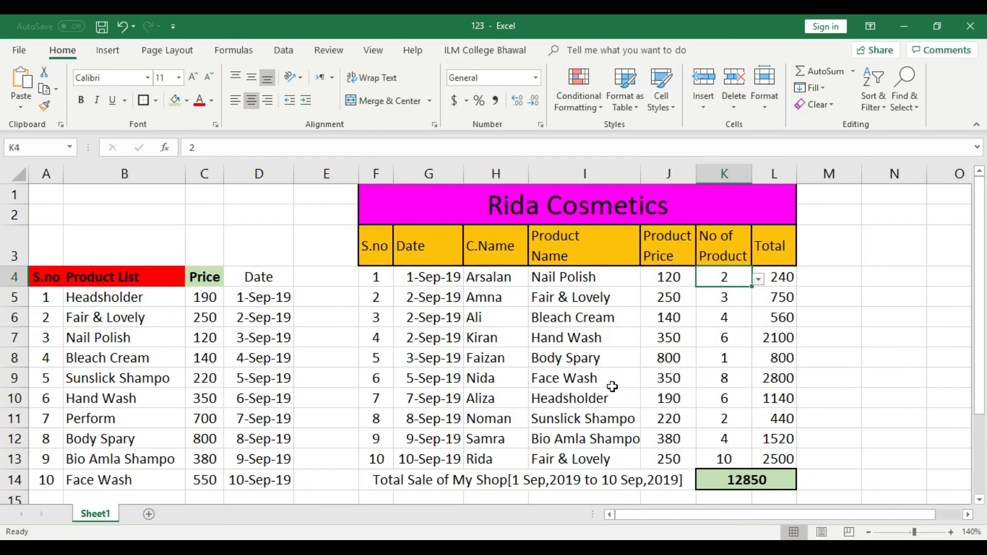
{"action": "left_click", "coordinate": [668, 380]}
{"action": "left_click", "coordinate": [717, 380]}
{"action": "left_click", "coordinate": [755, 381]}
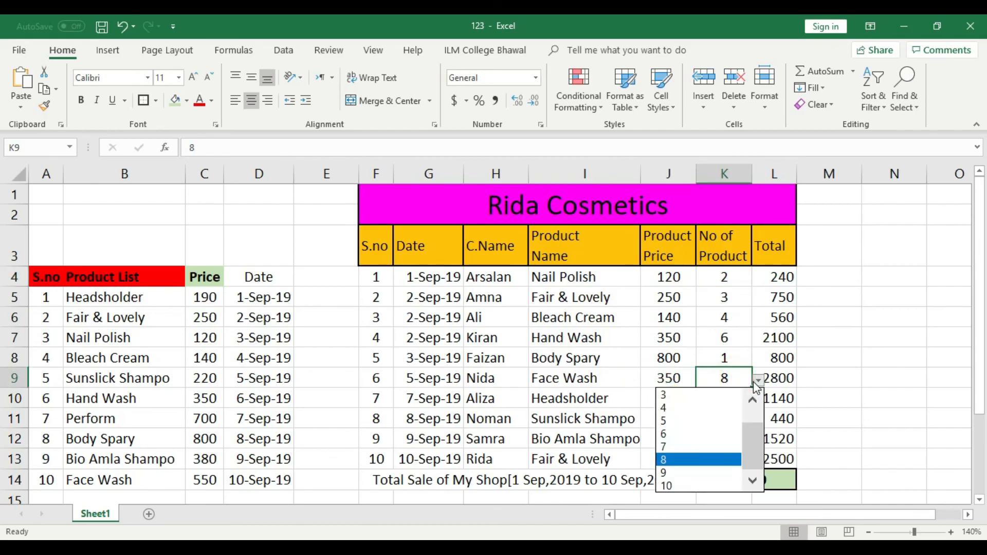
{"action": "mouse_move", "coordinate": [753, 435]}
{"action": "left_mouse_down"}
{"action": "mouse_move", "coordinate": [755, 405]}
{"action": "mouse_move", "coordinate": [754, 443]}
{"action": "mouse_move", "coordinate": [753, 421]}
{"action": "left_mouse_up"}
{"action": "left_click", "coordinate": [843, 394]}
{"action": "scroll", "coordinate": [824, 379], "scroll_direction": "down", "scroll_amount": 1}
{"action": "scroll", "coordinate": [824, 380], "scroll_direction": "up", "scroll_amount": 1}
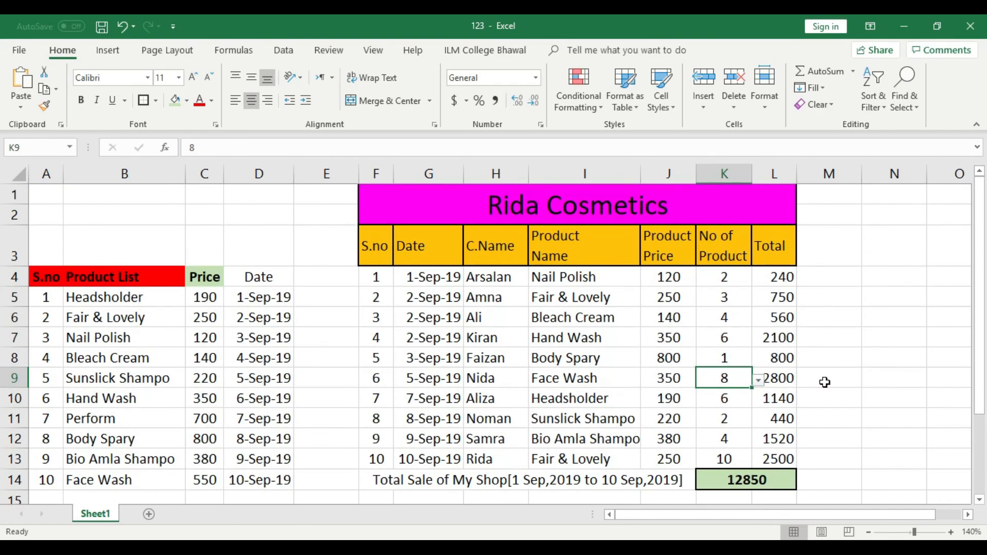
{"action": "left_click", "coordinate": [766, 425]}
{"action": "left_click", "coordinate": [717, 436]}
{"action": "left_click", "coordinate": [646, 436]}
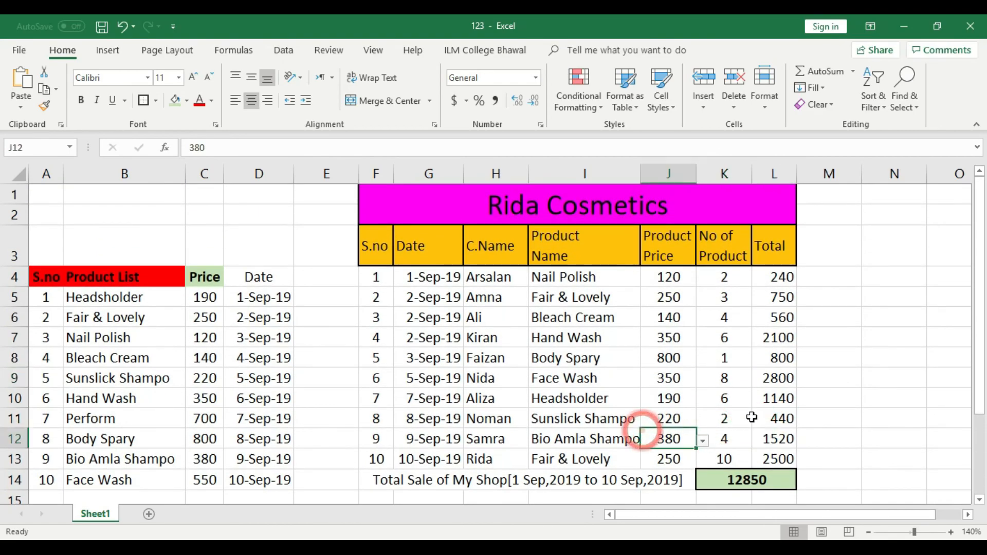
Step: Change the number of products to 5 in K11 and to 7 in K7 using their dropdowns
{"action": "left_click", "coordinate": [721, 417]}
{"action": "left_click", "coordinate": [758, 421]}
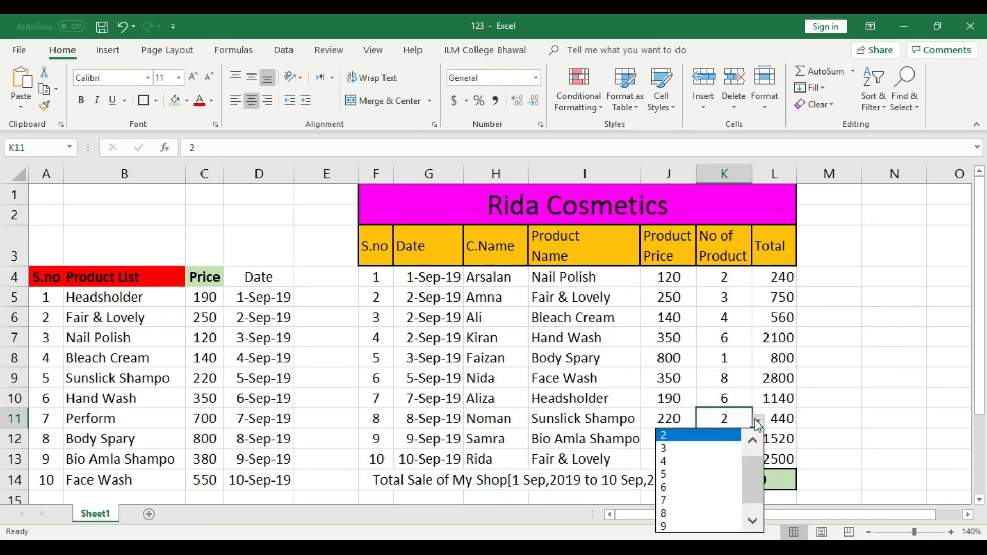
{"action": "left_click", "coordinate": [690, 476]}
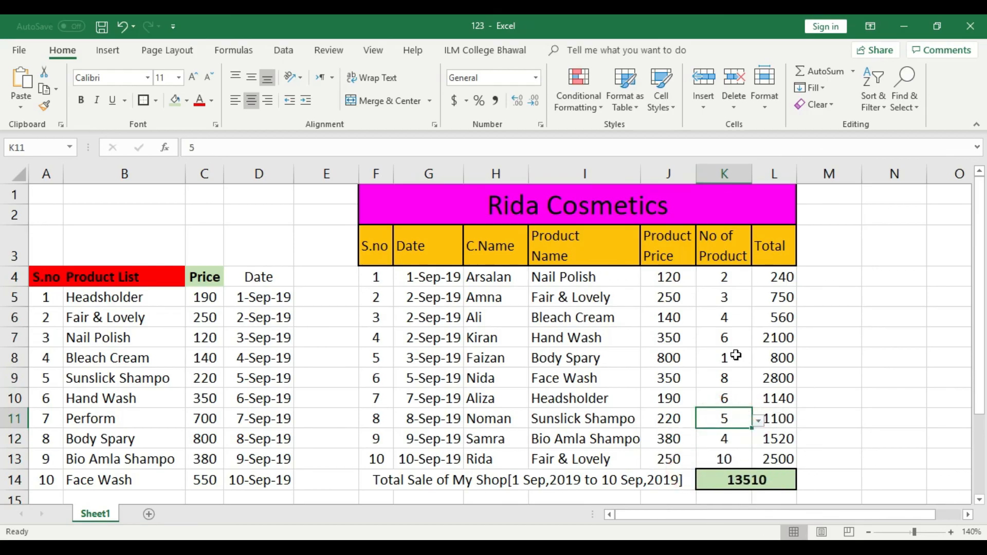
{"action": "left_click", "coordinate": [729, 340]}
{"action": "left_click", "coordinate": [758, 340]}
{"action": "left_click", "coordinate": [720, 406]}
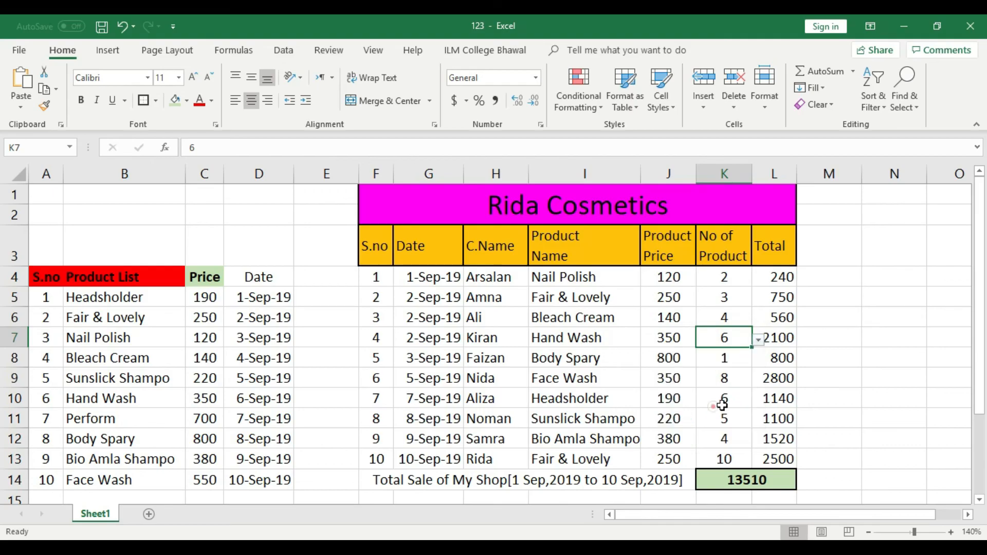
Step: Choose 9 from the dropdown as the number of products in K5 and minimize the workbook window
{"action": "left_click", "coordinate": [744, 297]}
{"action": "left_click", "coordinate": [759, 300]}
{"action": "left_click", "coordinate": [723, 392]}
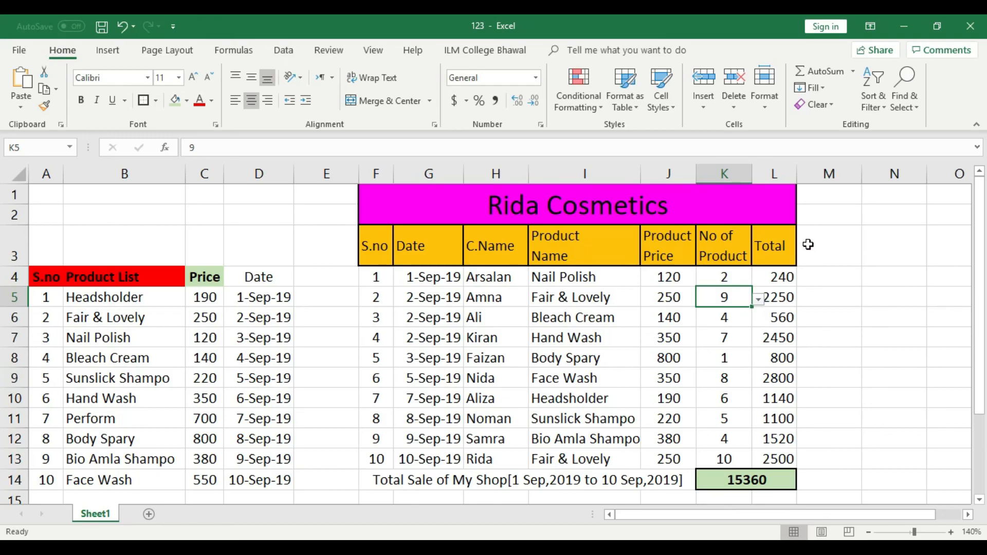
{"action": "left_click", "coordinate": [900, 23]}
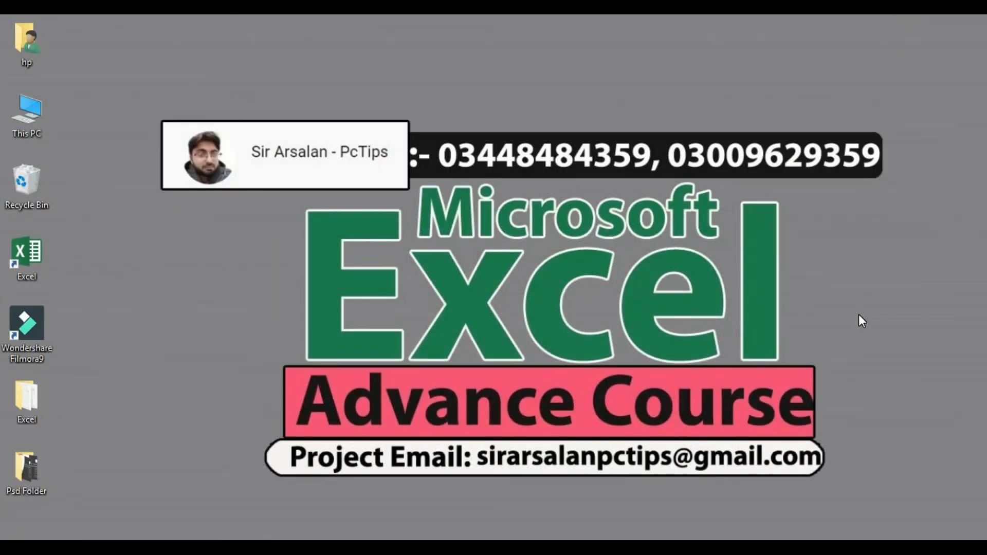